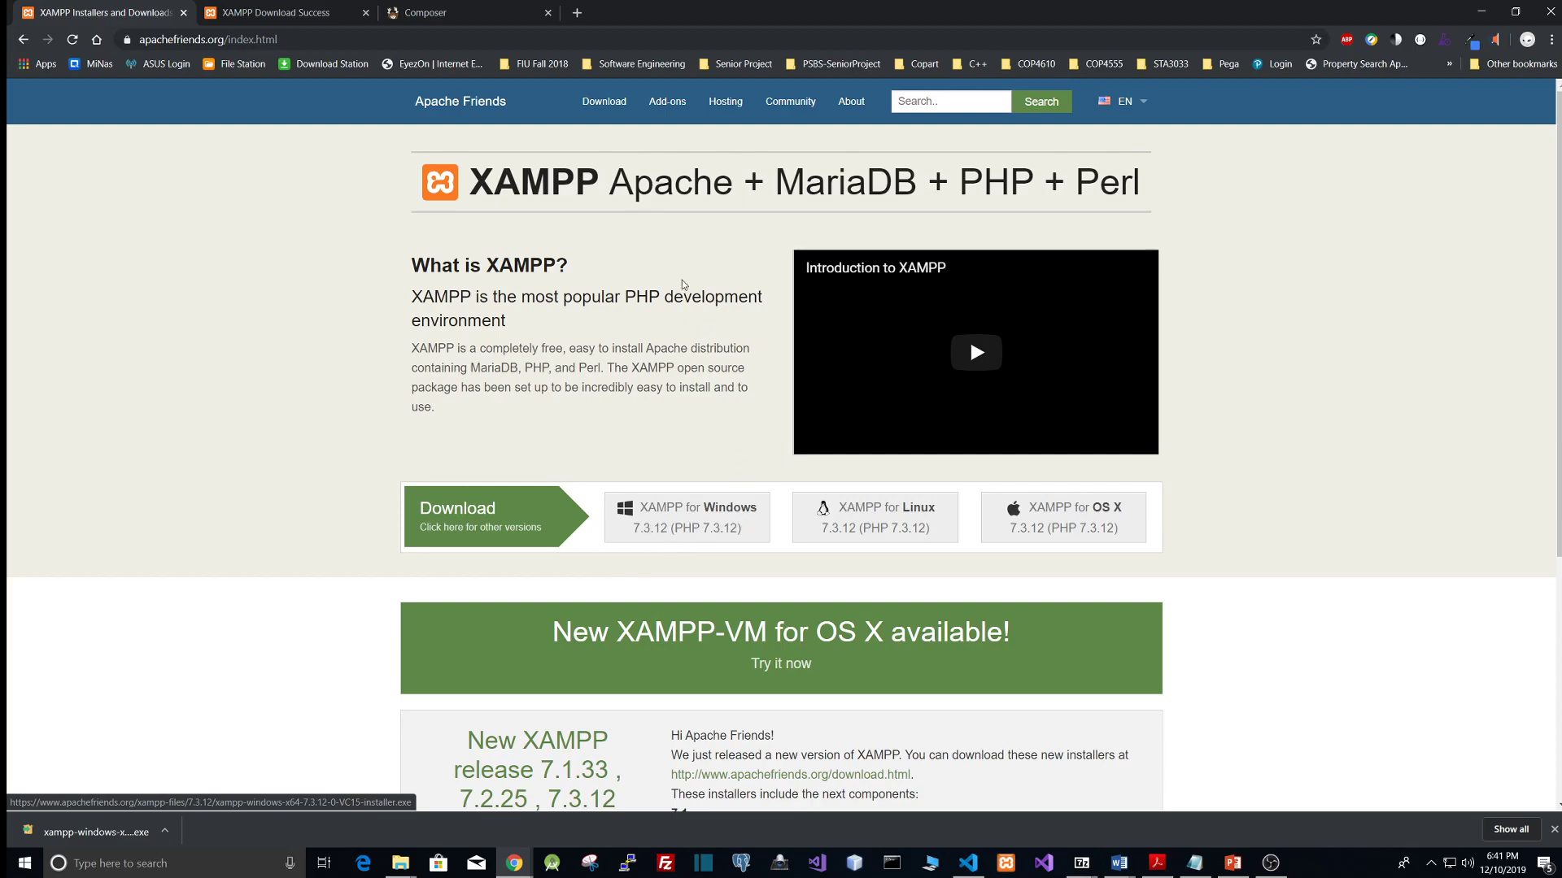
Step: Download the XAMPP 7.3.12 (64 bit) installer for Windows from the Apache Friends download page
left_click(604, 101)
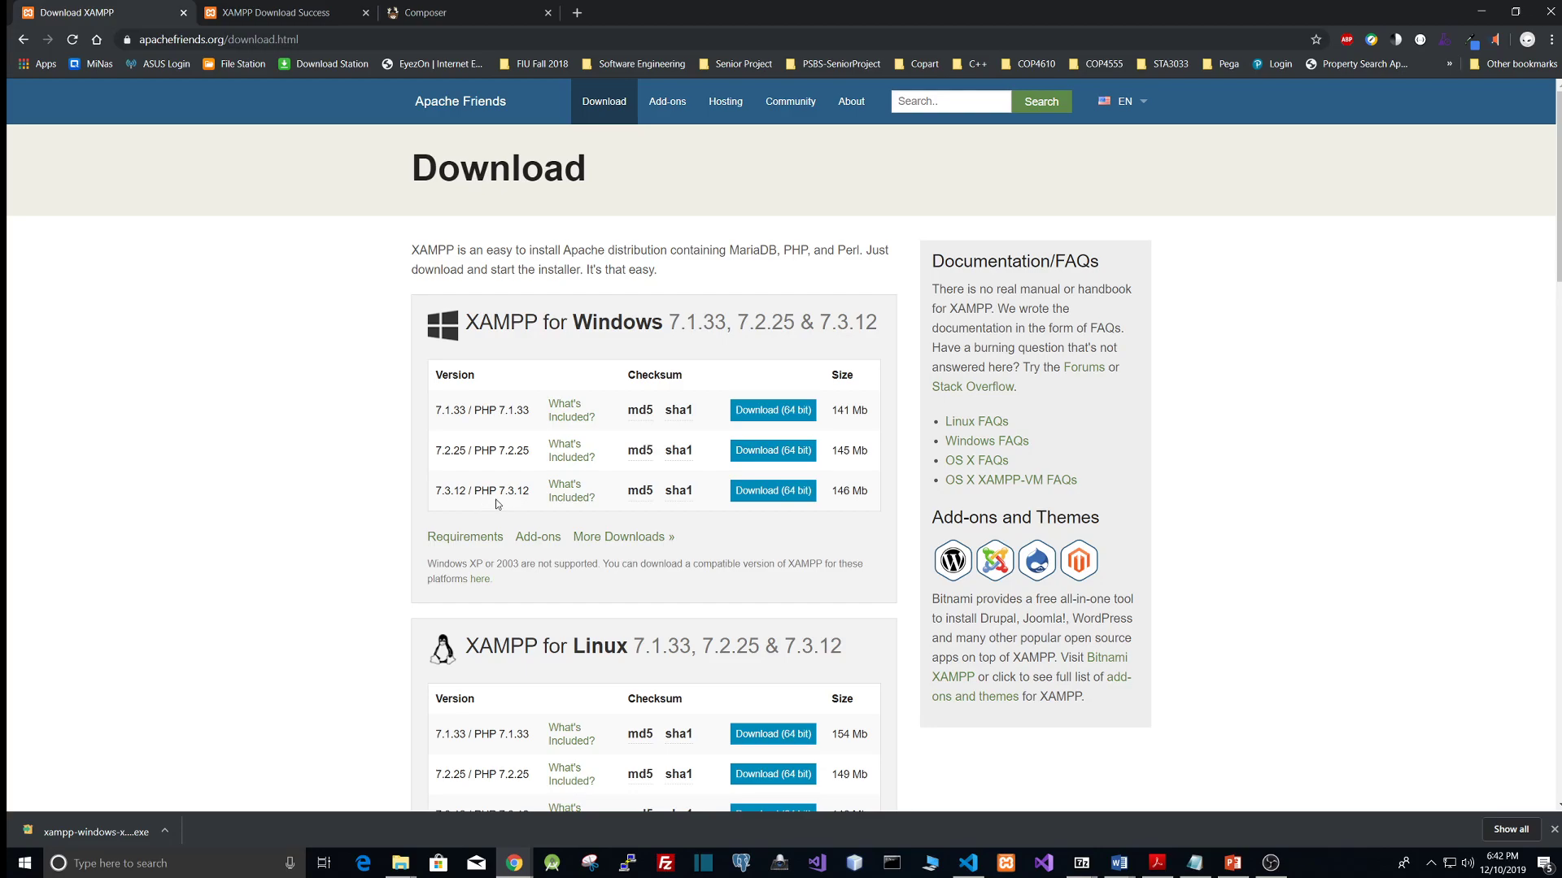
left_click(782, 492)
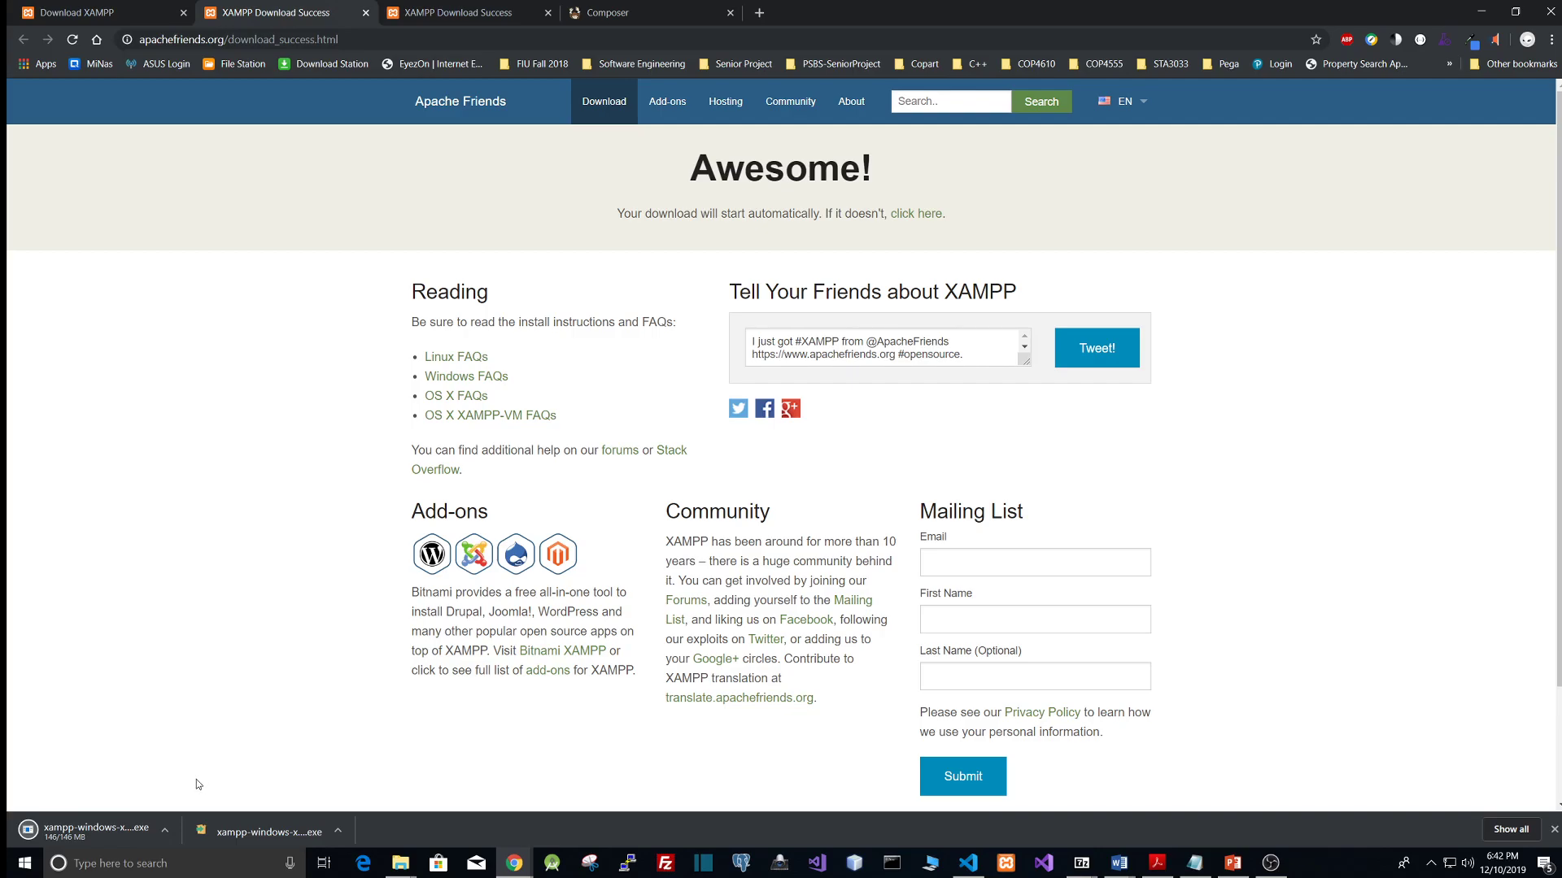
Step: Run the downloaded XAMPP installer, dismiss the UAC warning, and continue past the welcome and component selection pages with defaults
left_click(78, 829)
left_click(833, 449)
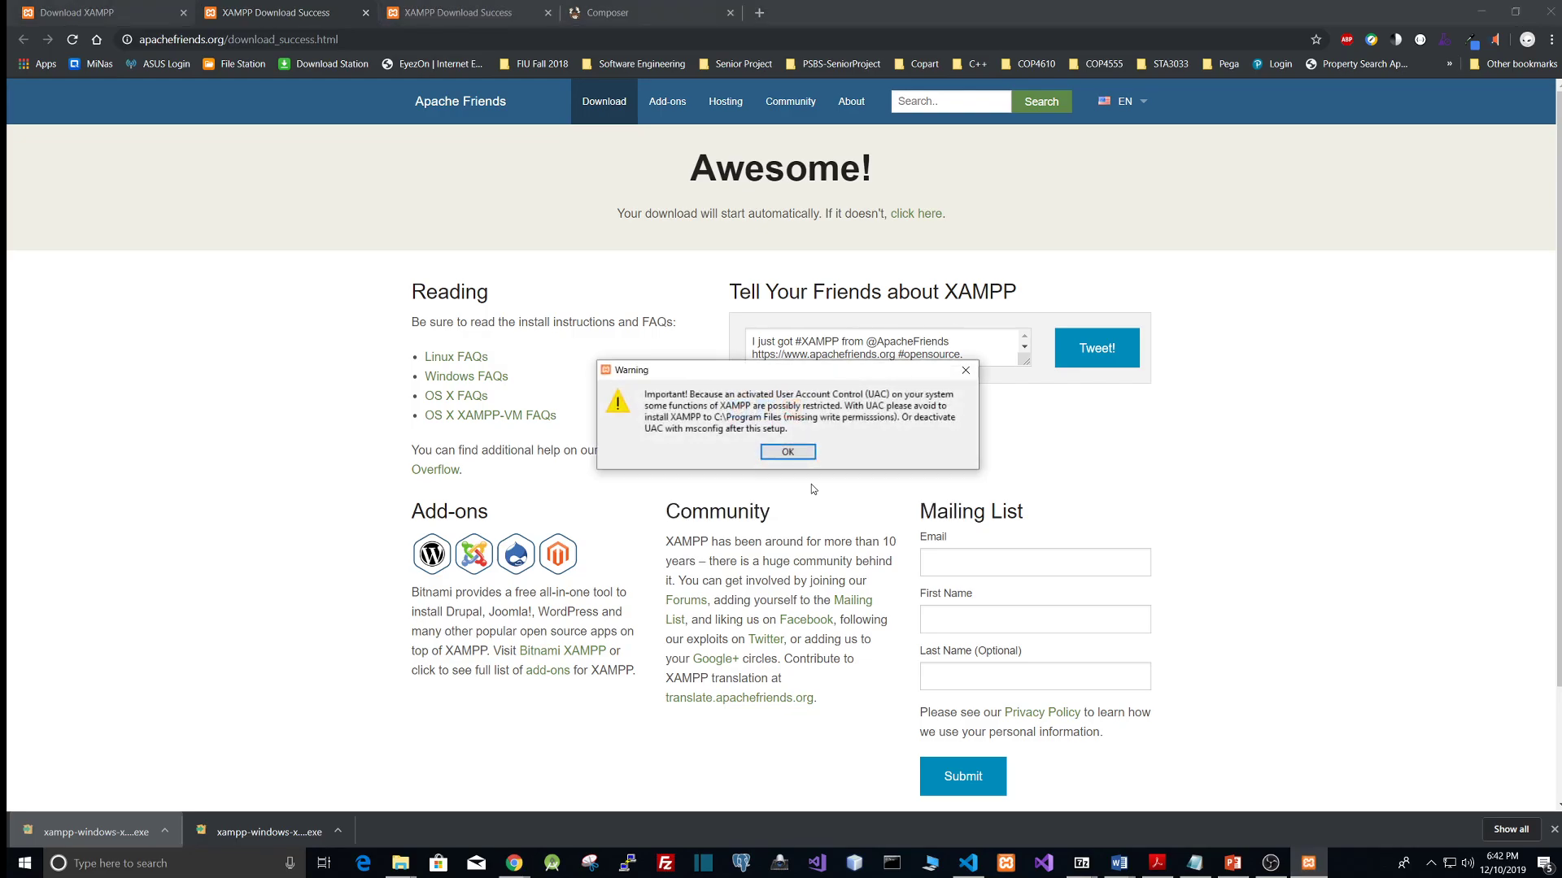
left_click(792, 456)
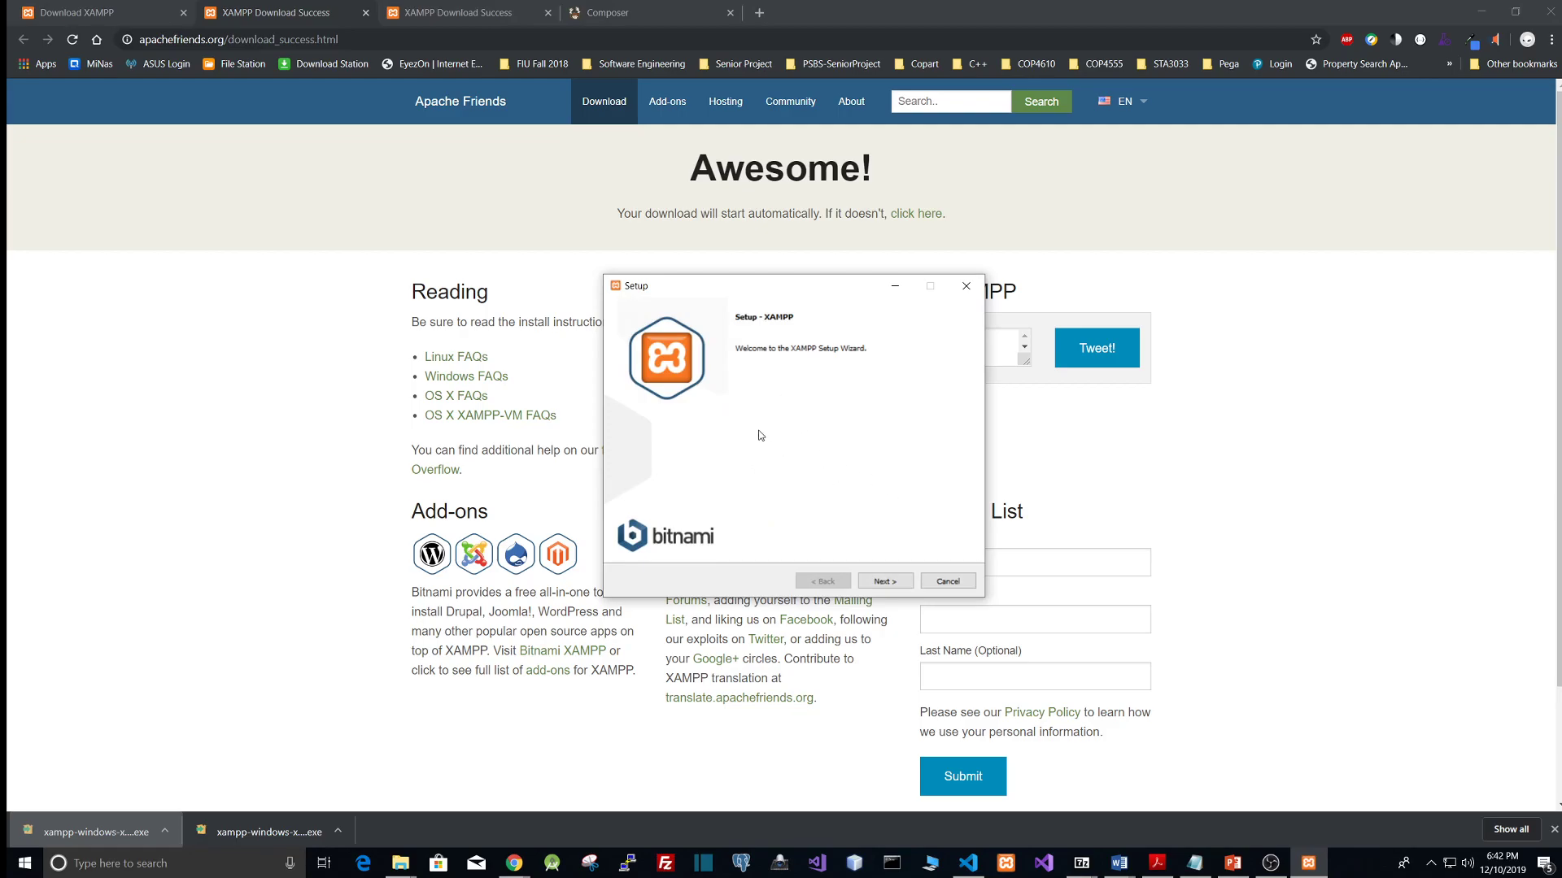
left_click(900, 581)
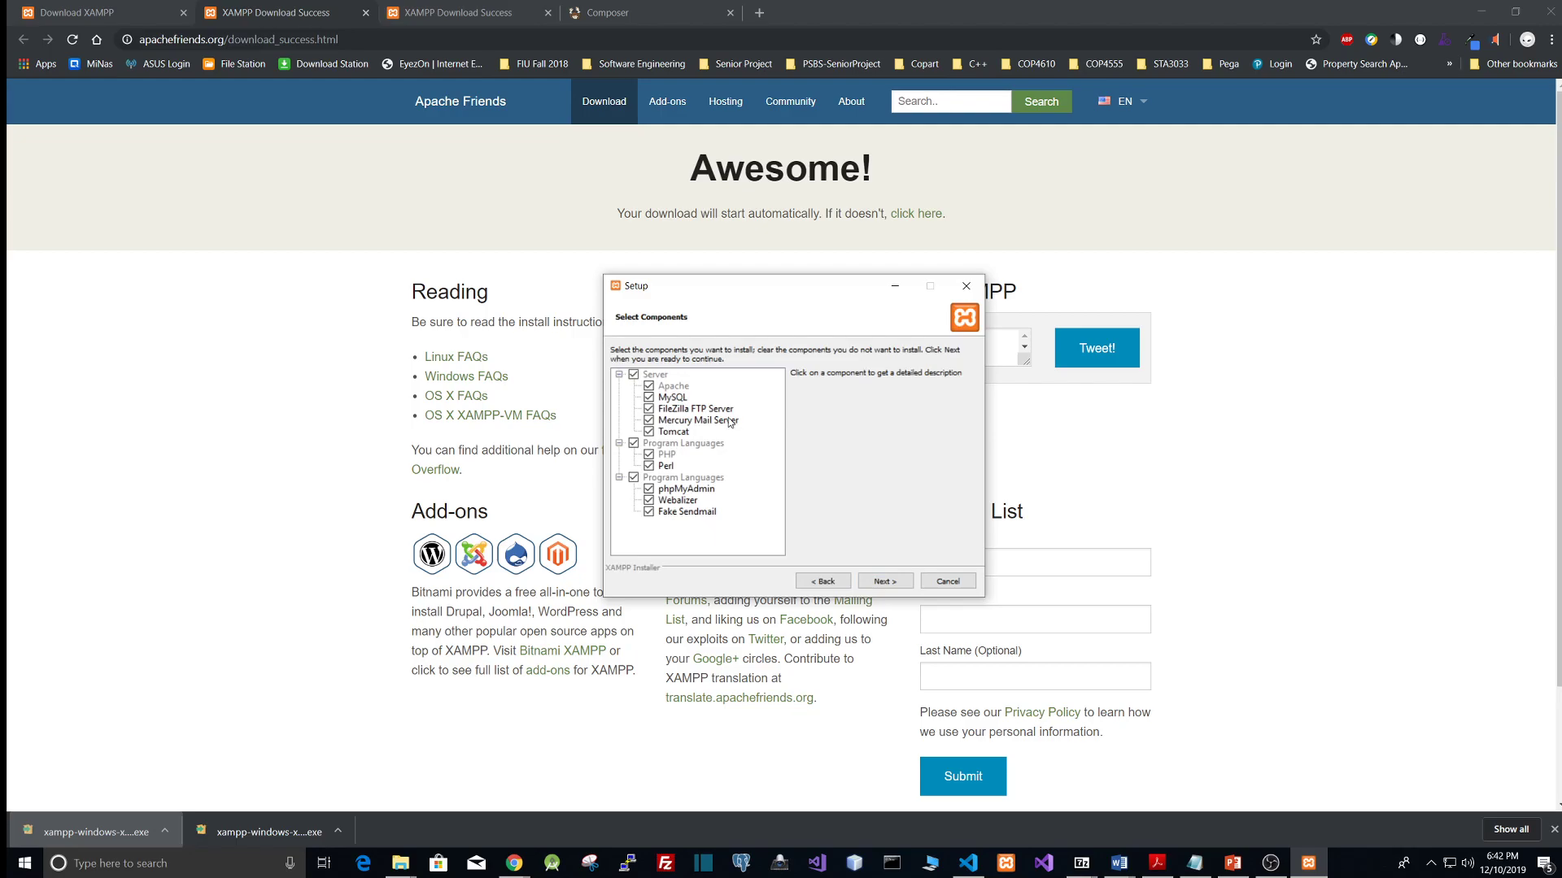
left_click(885, 581)
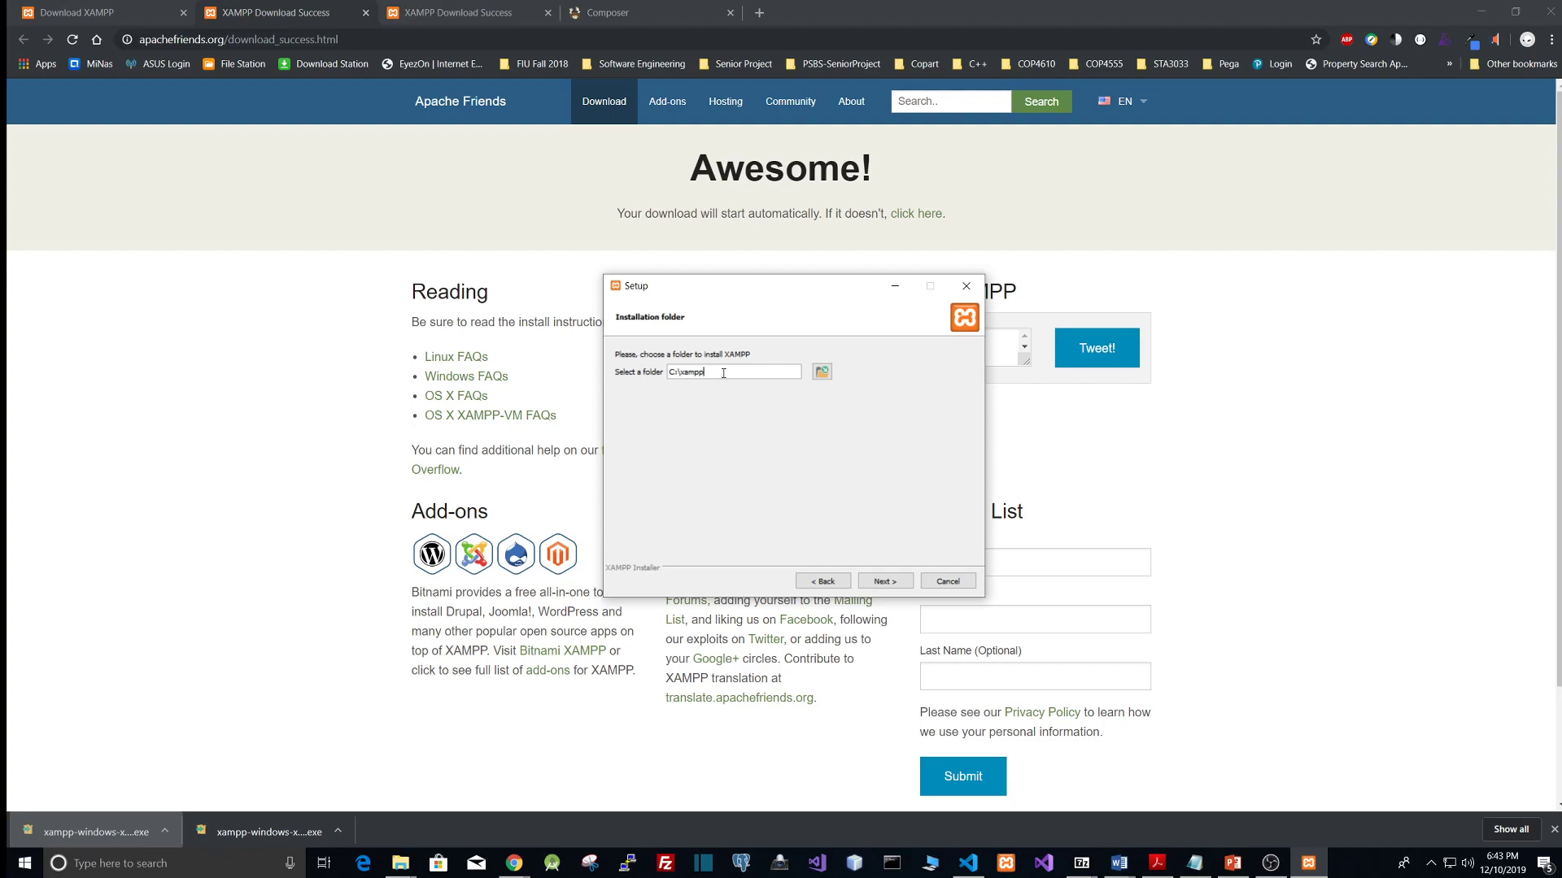
Step: Set the XAMPP installation folder to C:\xampp-1 and proceed with the installation
type("_")
left_click_drag(717, 372, 705, 372)
type("-1")
left_click(894, 583)
left_click(896, 583)
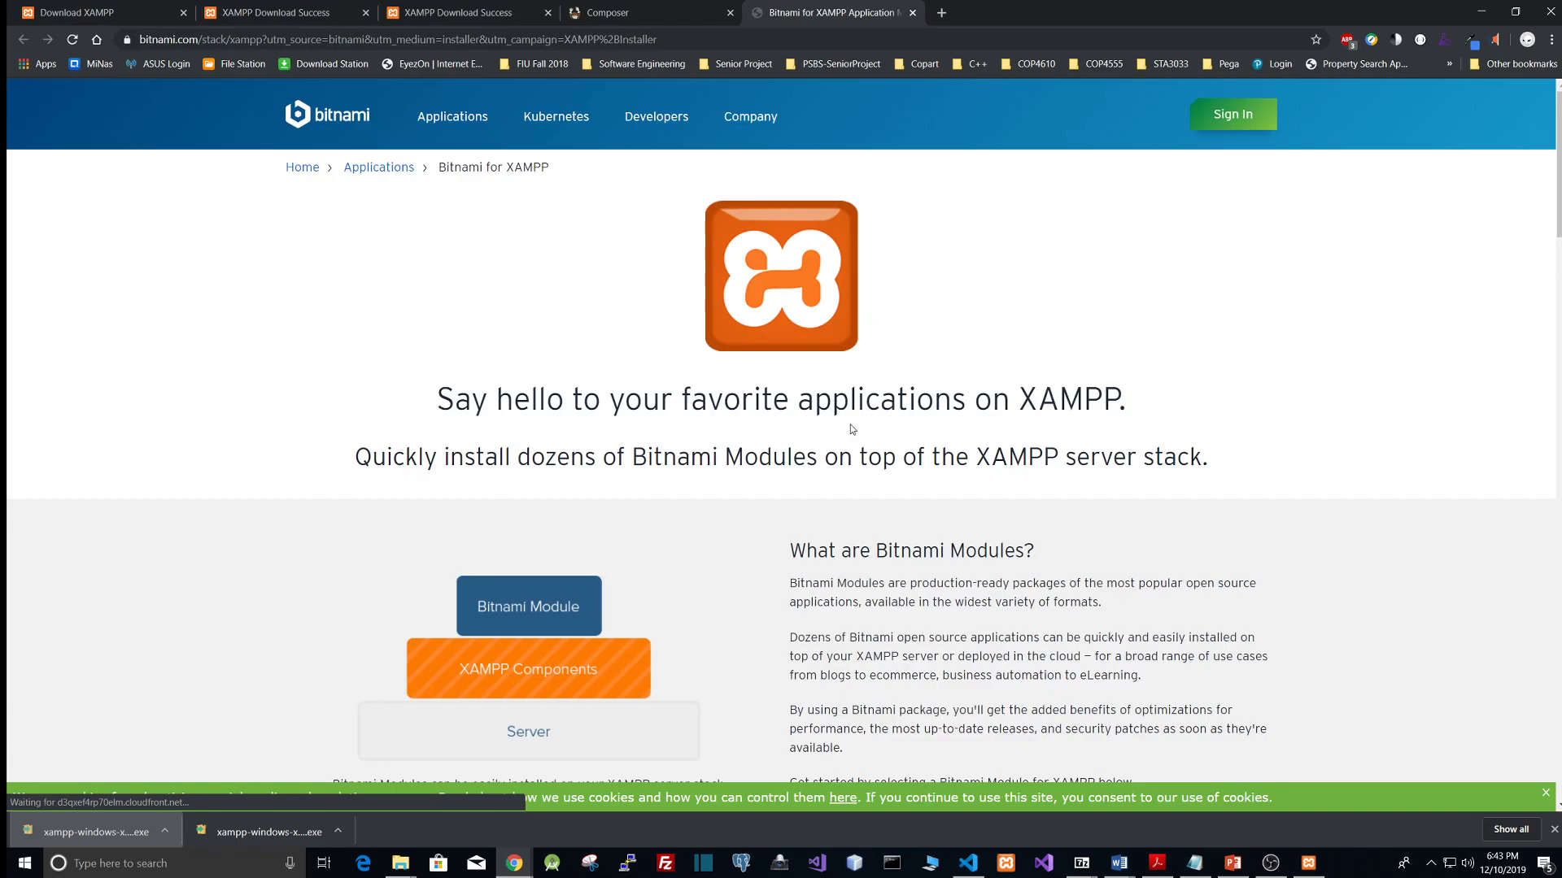
Step: Return to the installer and finish the XAMPP setup without starting the Control Panel
left_click(1308, 863)
left_click(896, 584)
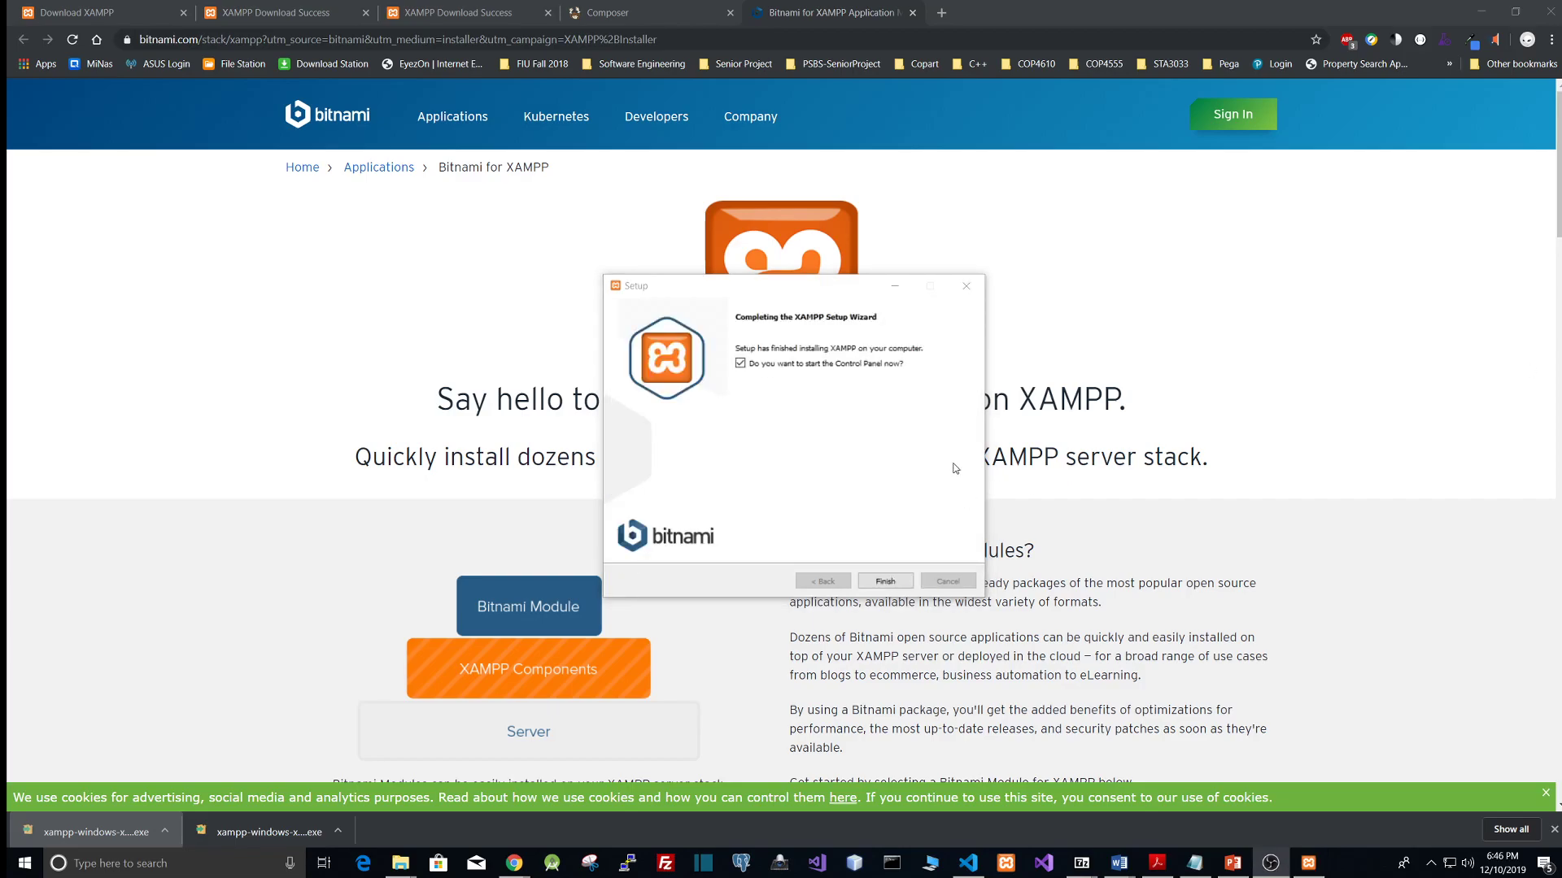
left_click(798, 369)
left_click(867, 581)
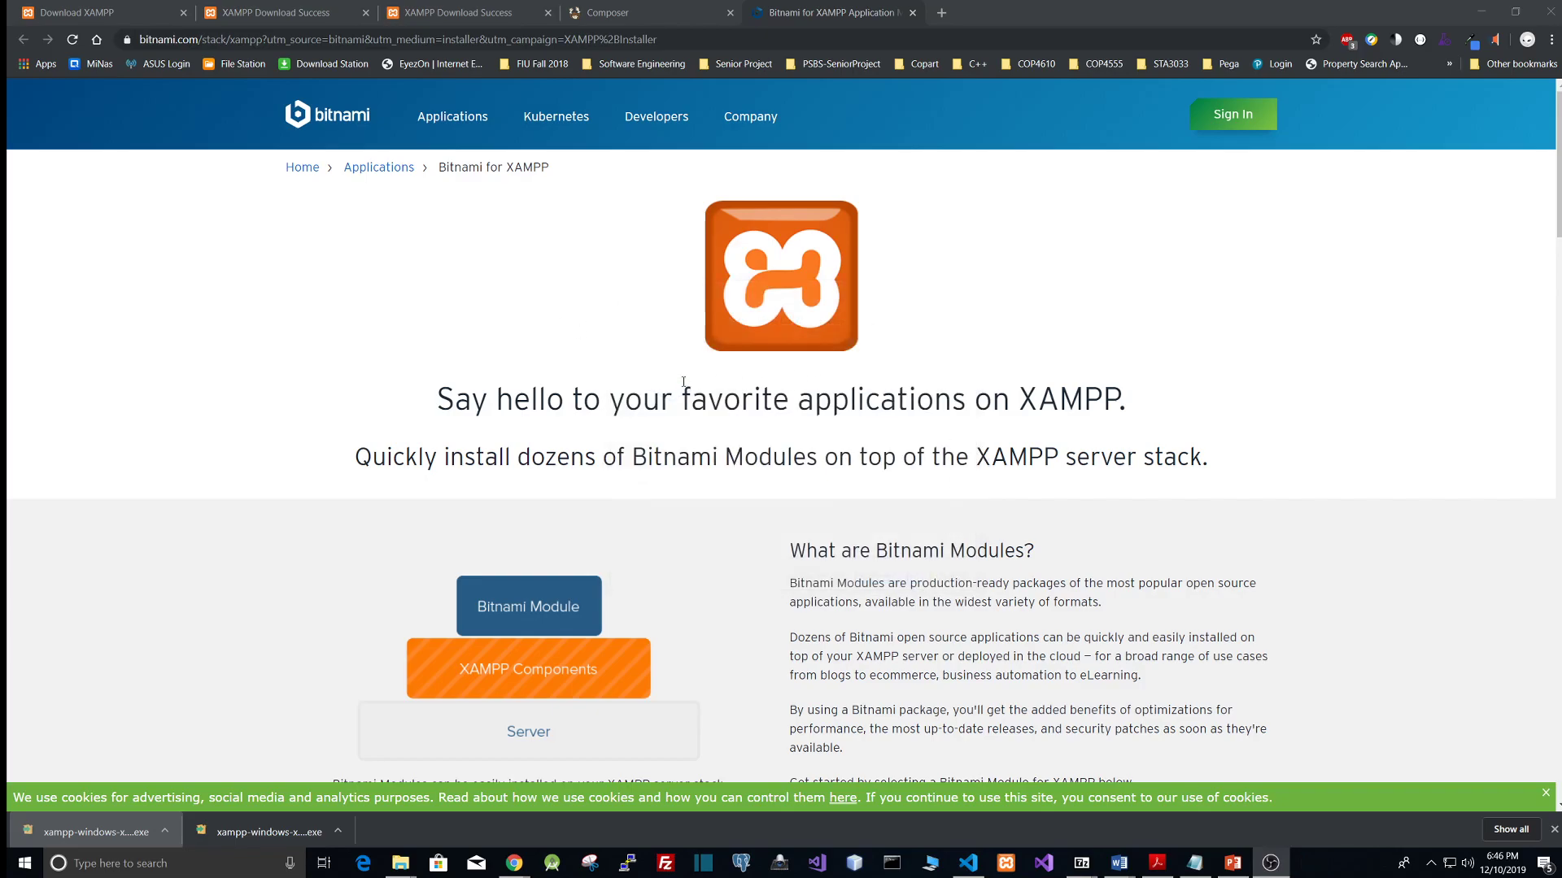
Step: Open the Composer download page on getcomposer.org via the search results
left_click(620, 10)
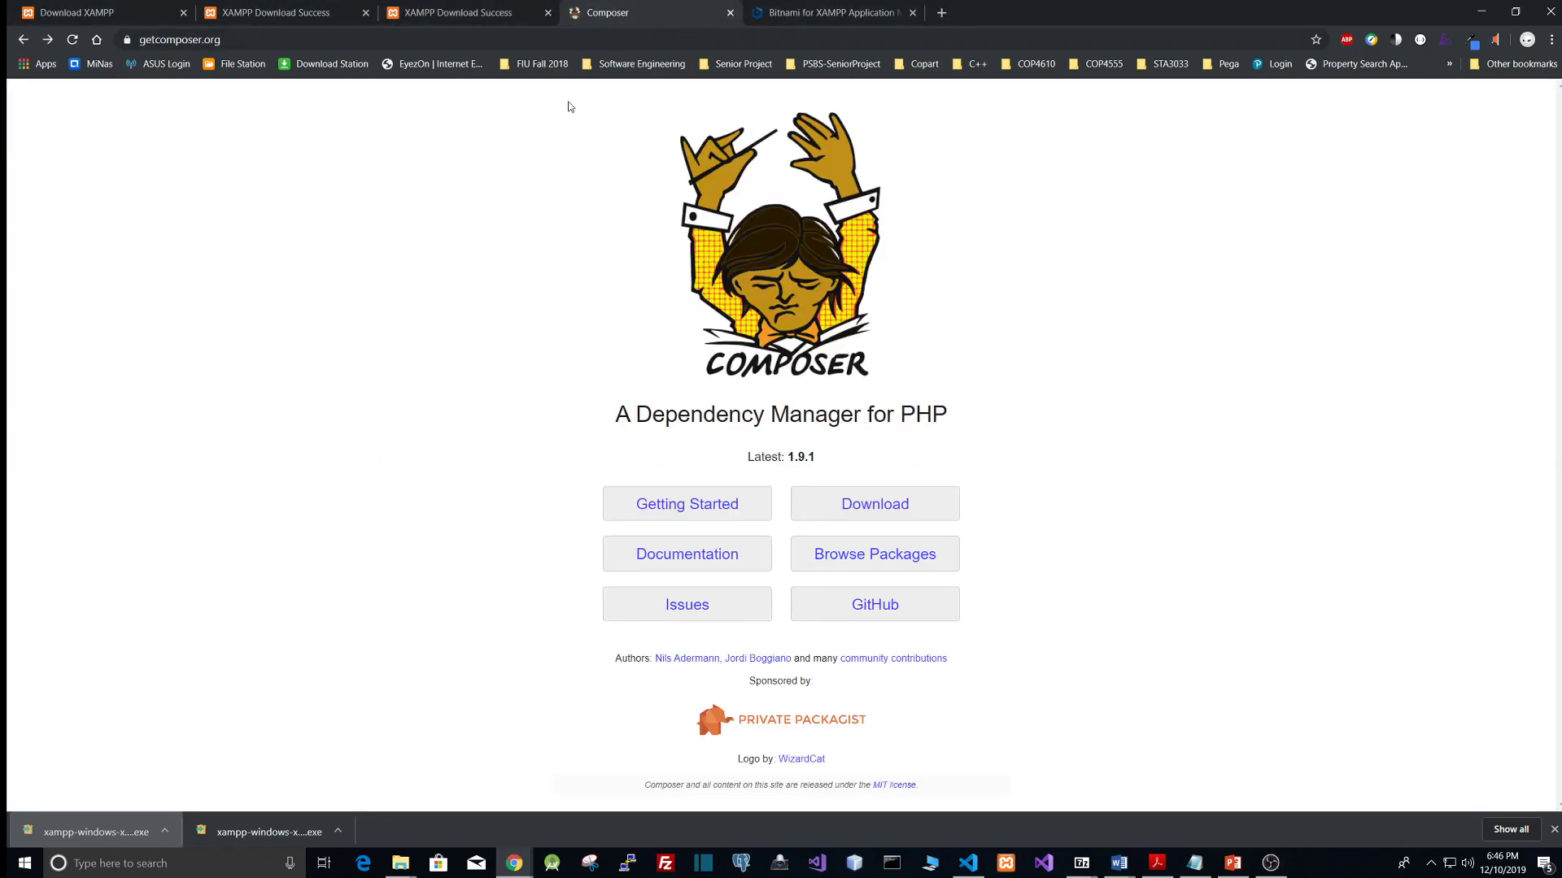
left_click(23, 39)
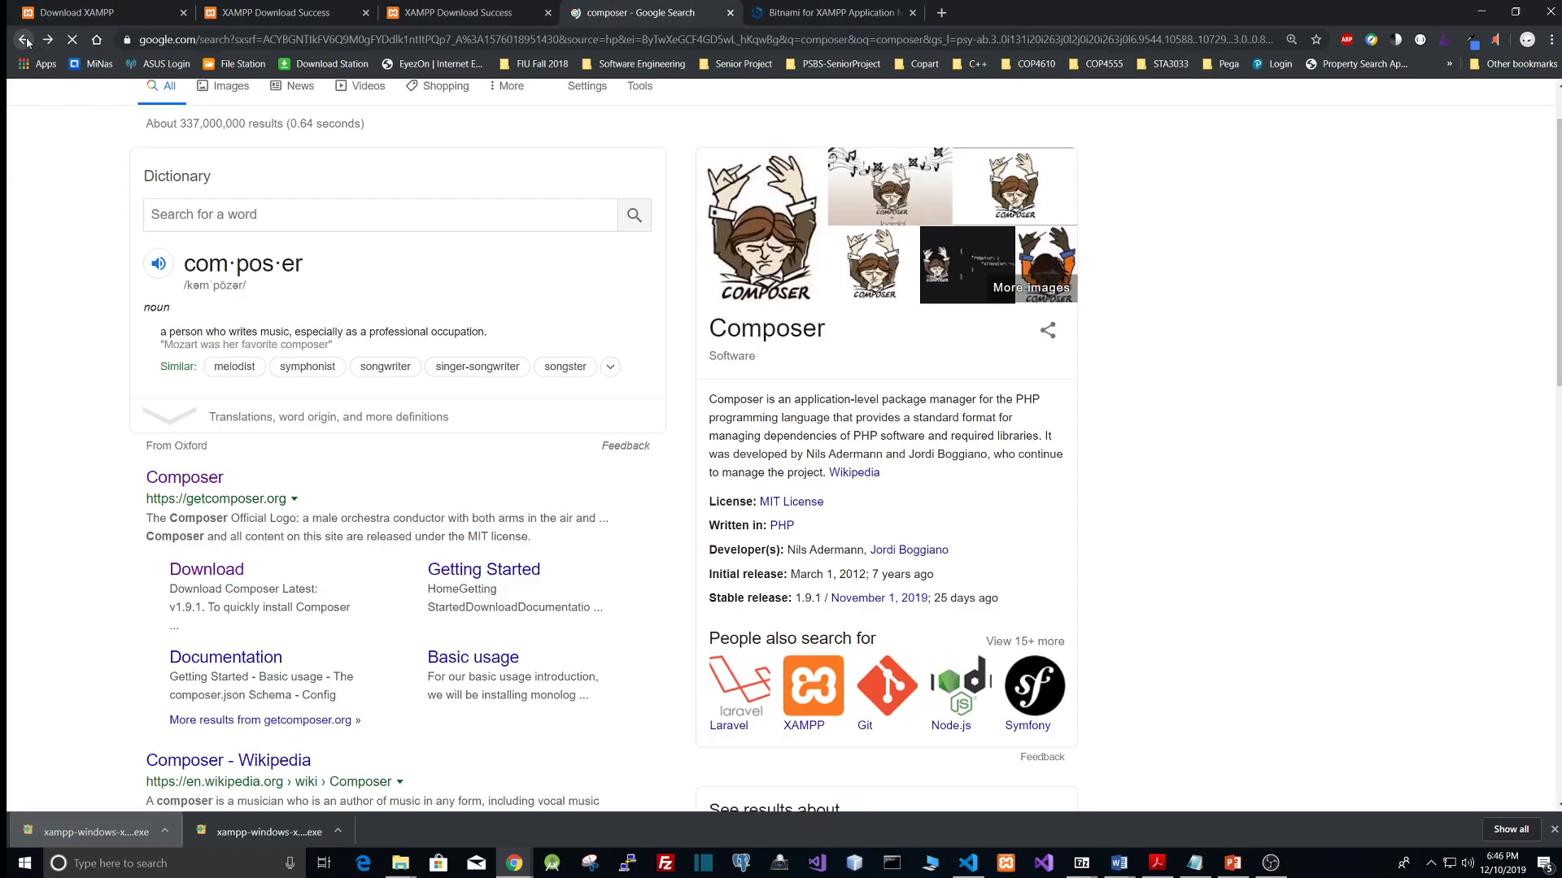
scroll(85, 360, "up", 1)
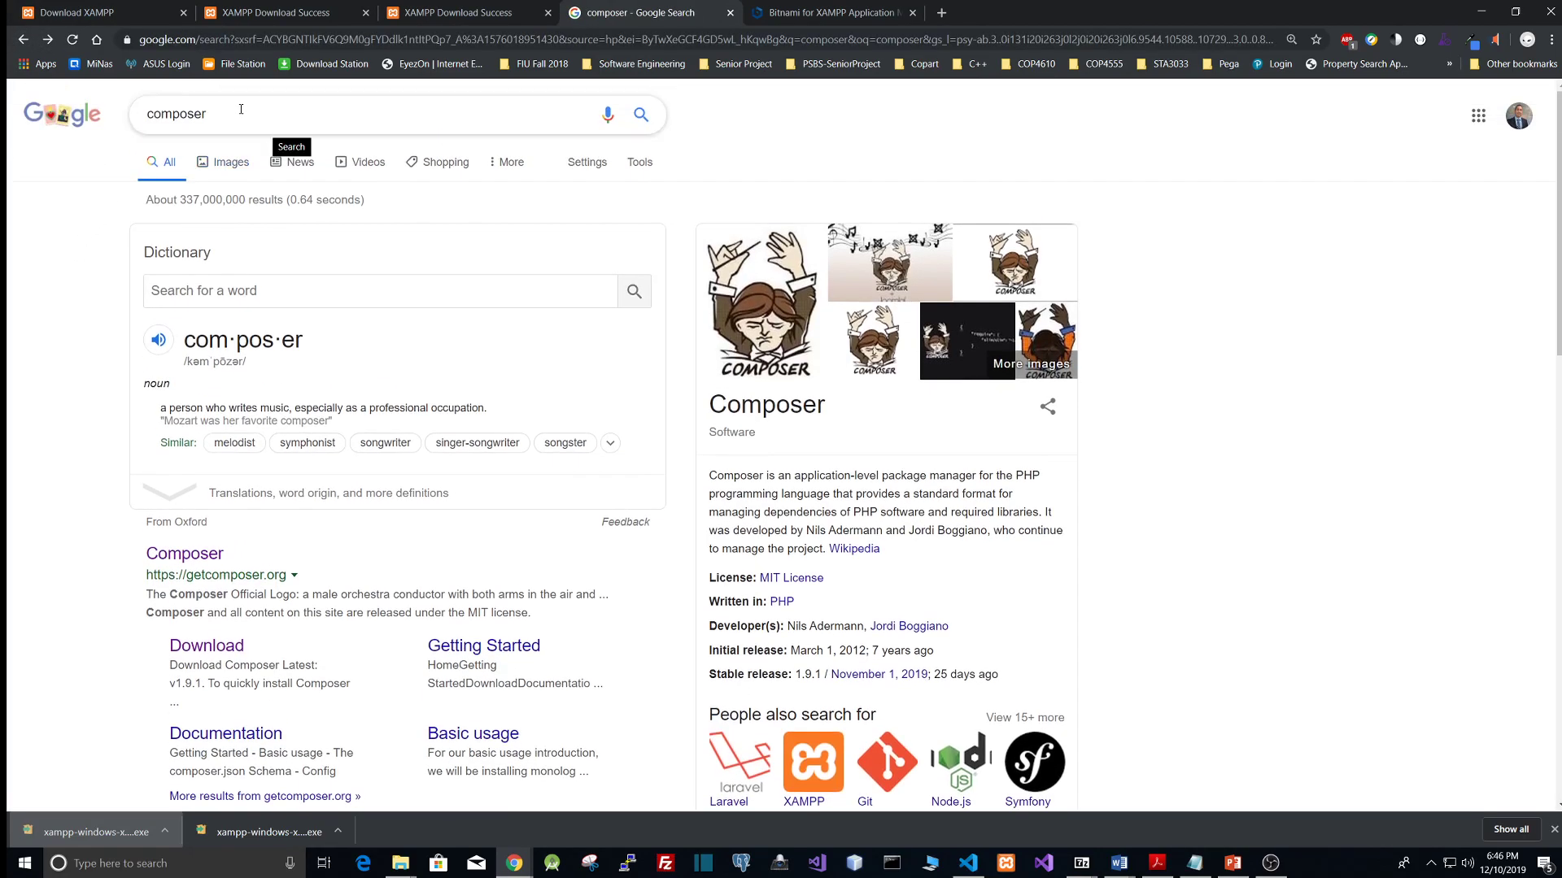
scroll(81, 446, "down", 2)
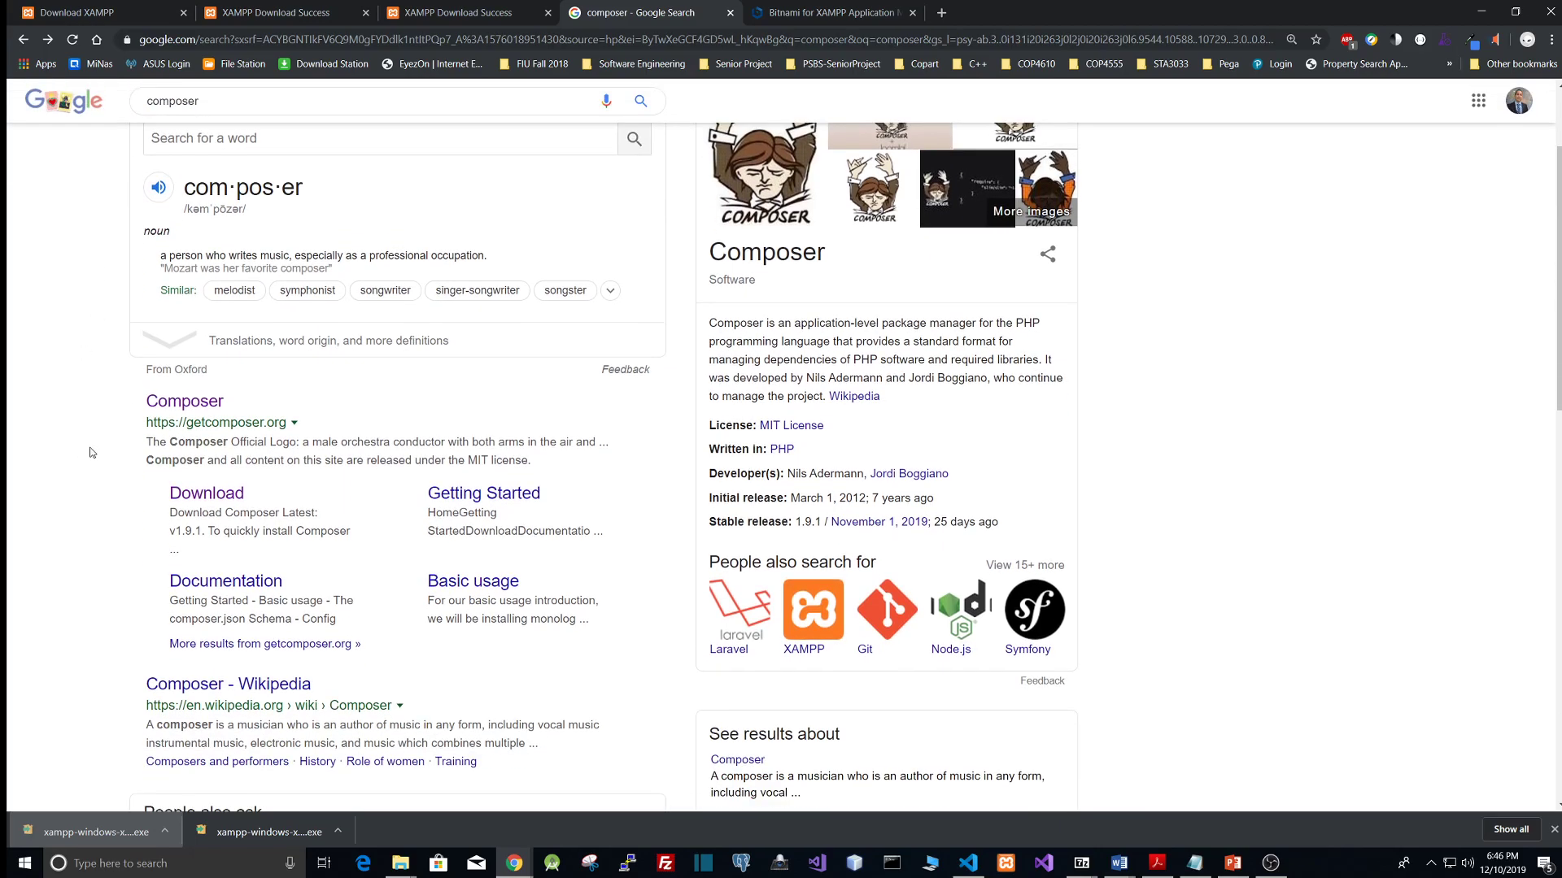
left_click(187, 407)
left_click(899, 498)
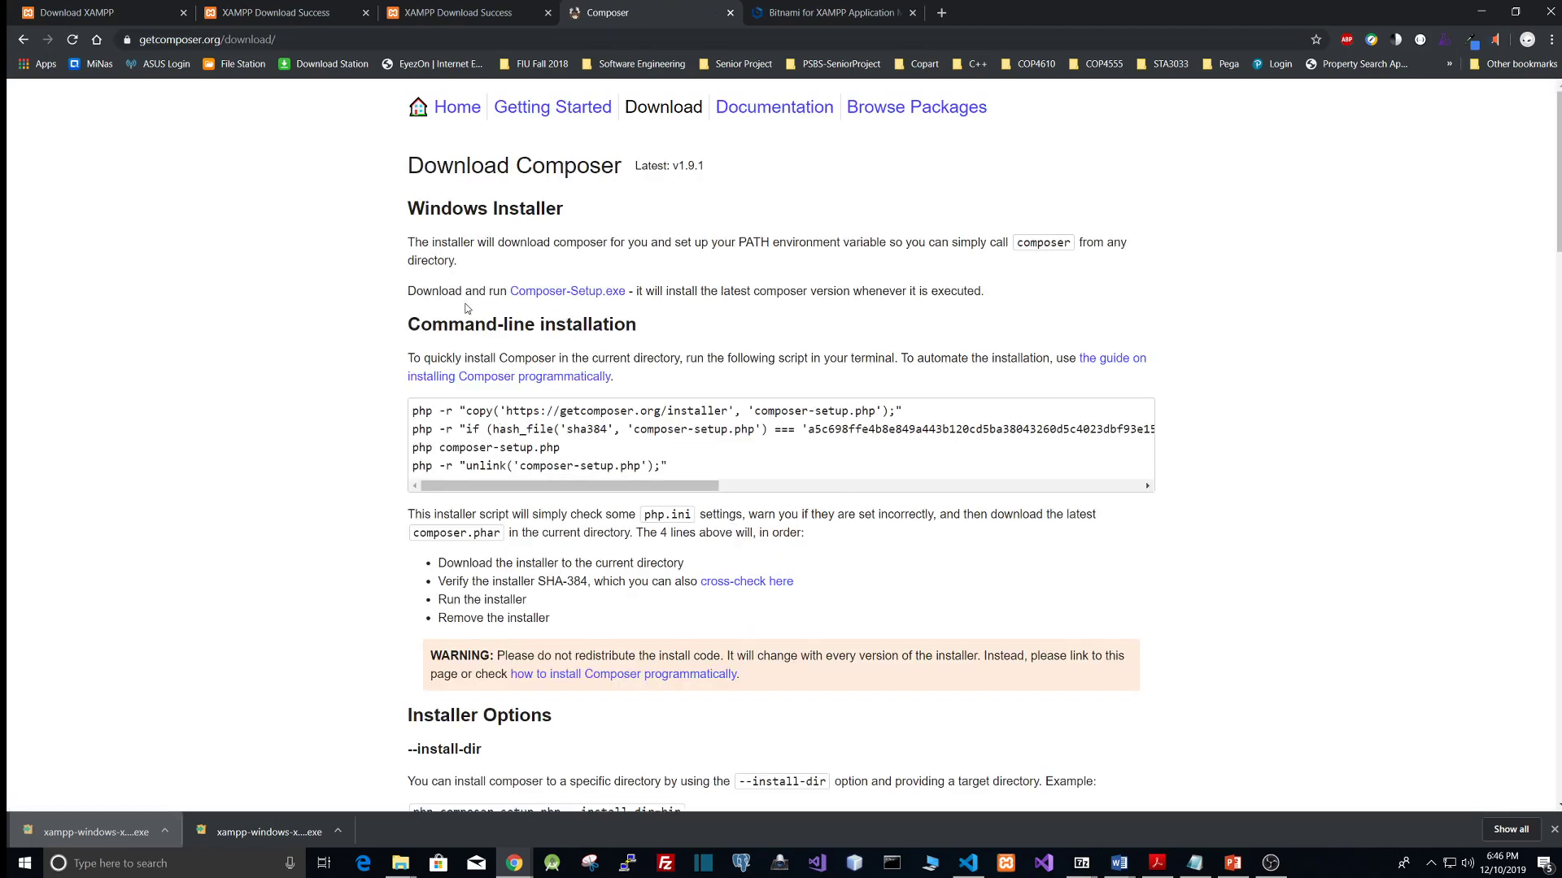
Step: Download and run Composer-Setup.exe, keeping developer mode off, PHP at C:\xampp\php\php.exe, and no proxy
left_click(560, 295)
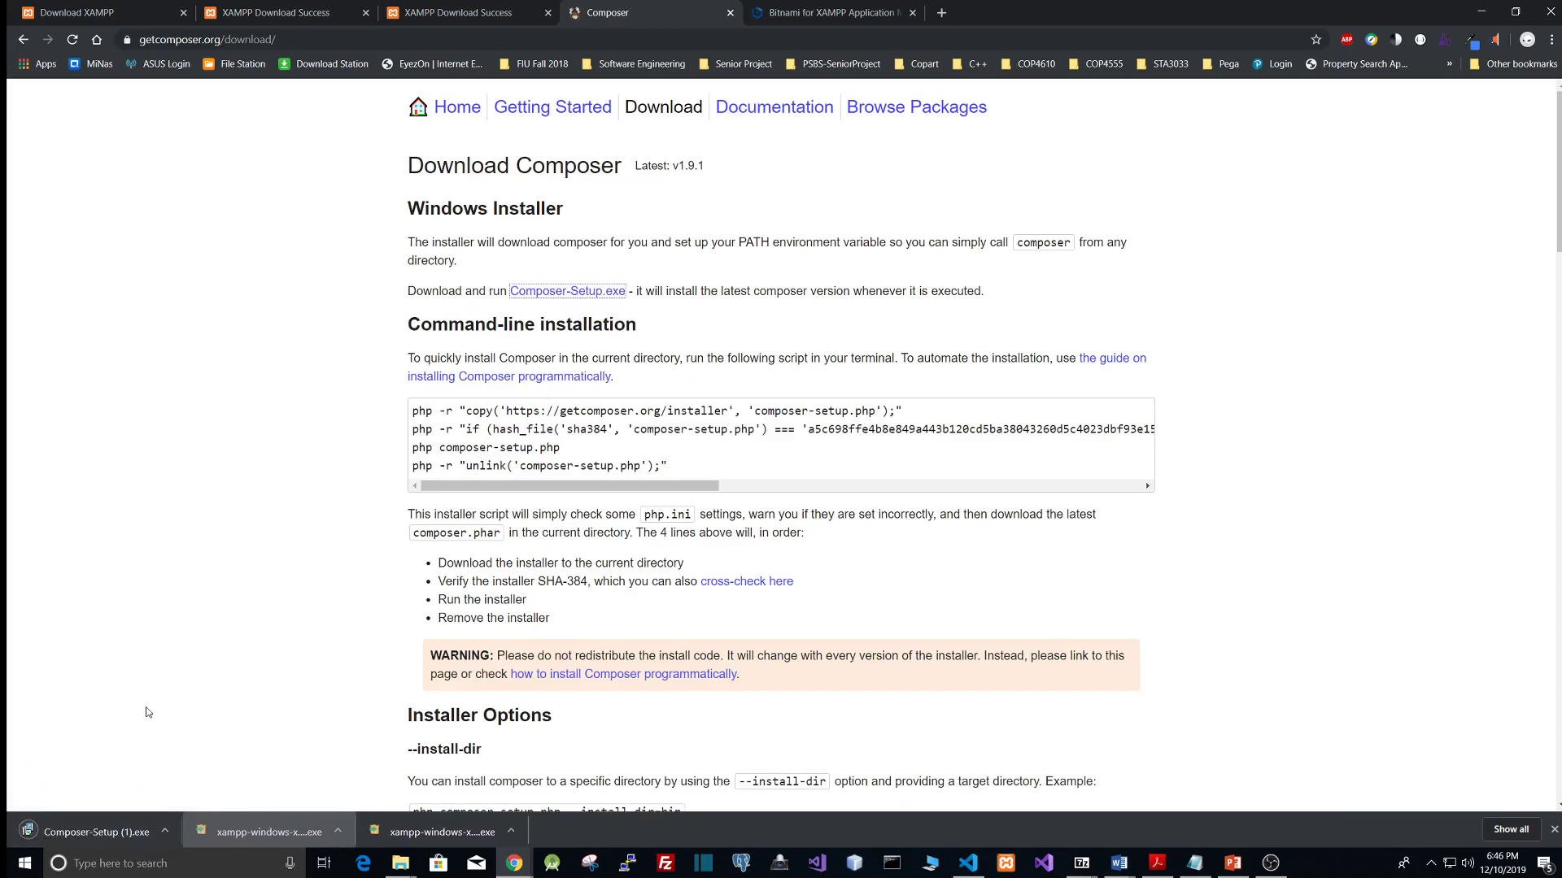
left_click(89, 831)
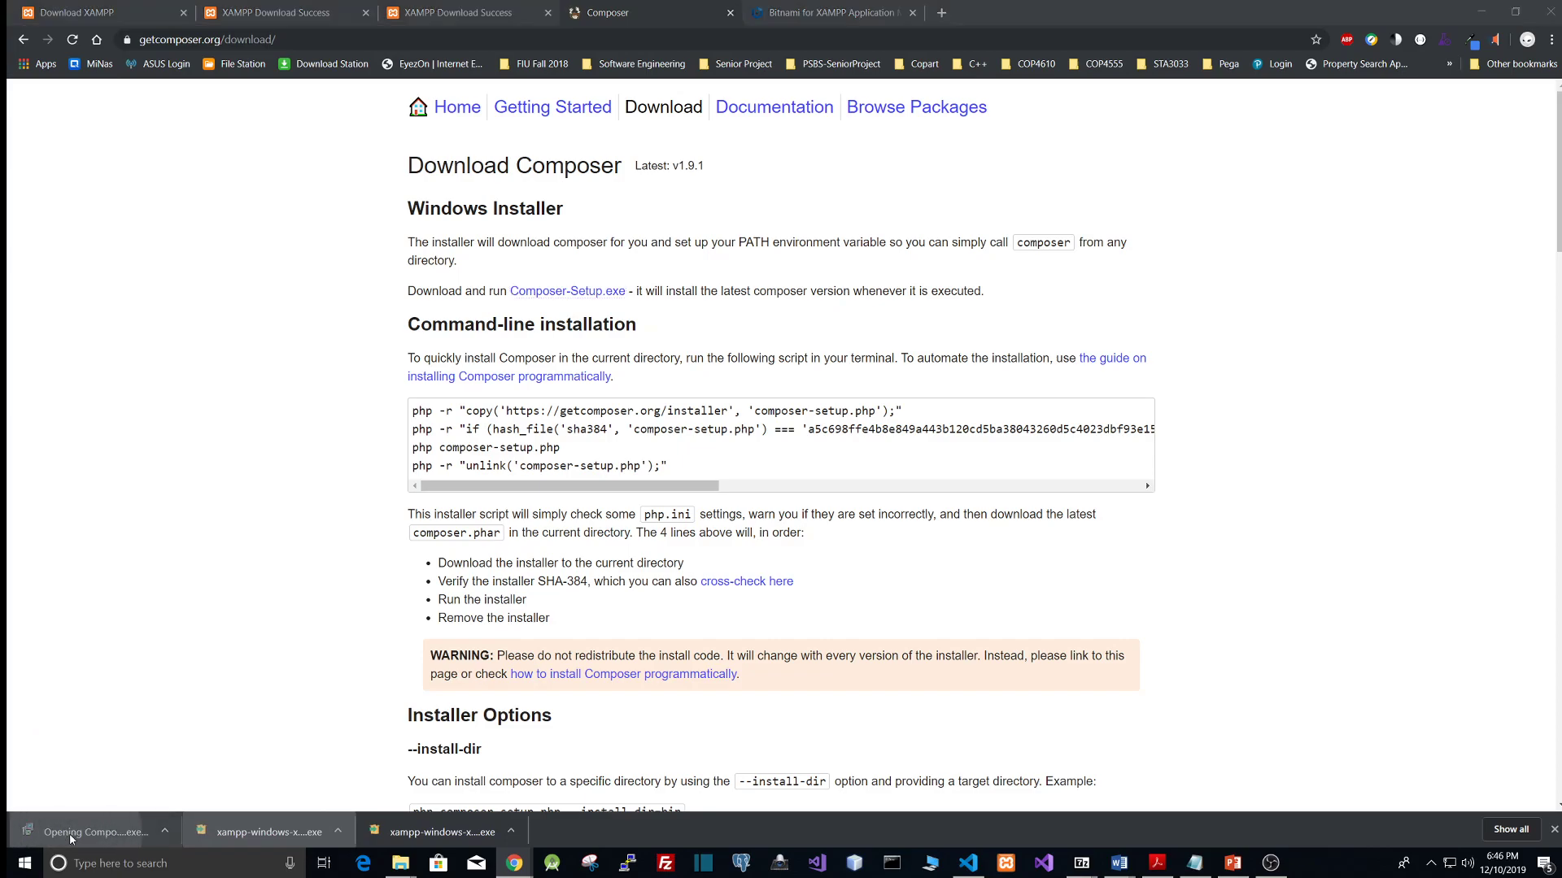
left_click(833, 449)
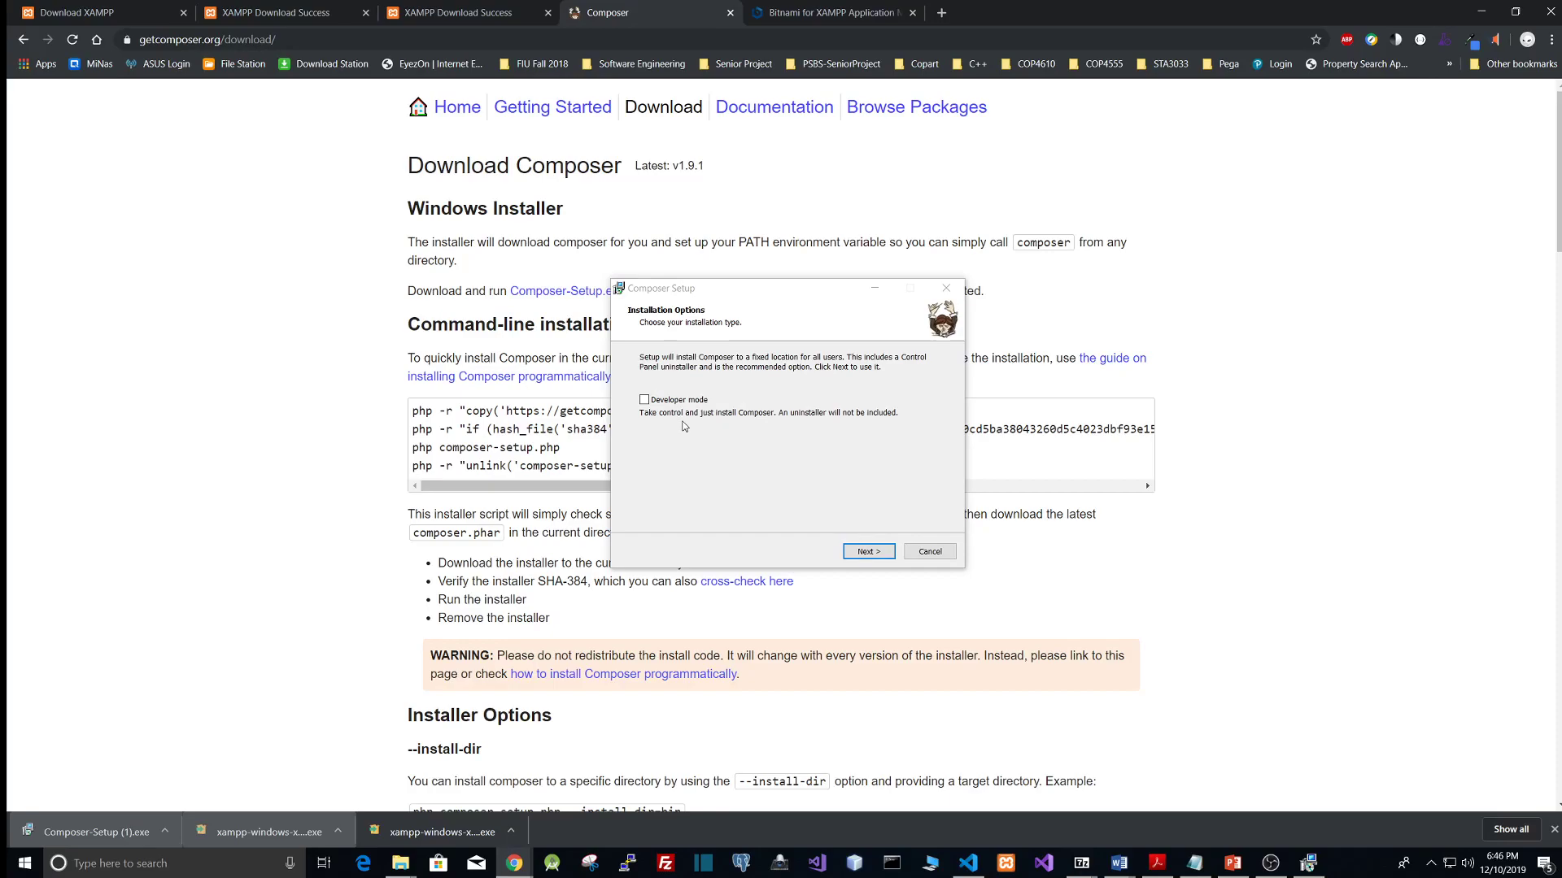
left_click(868, 552)
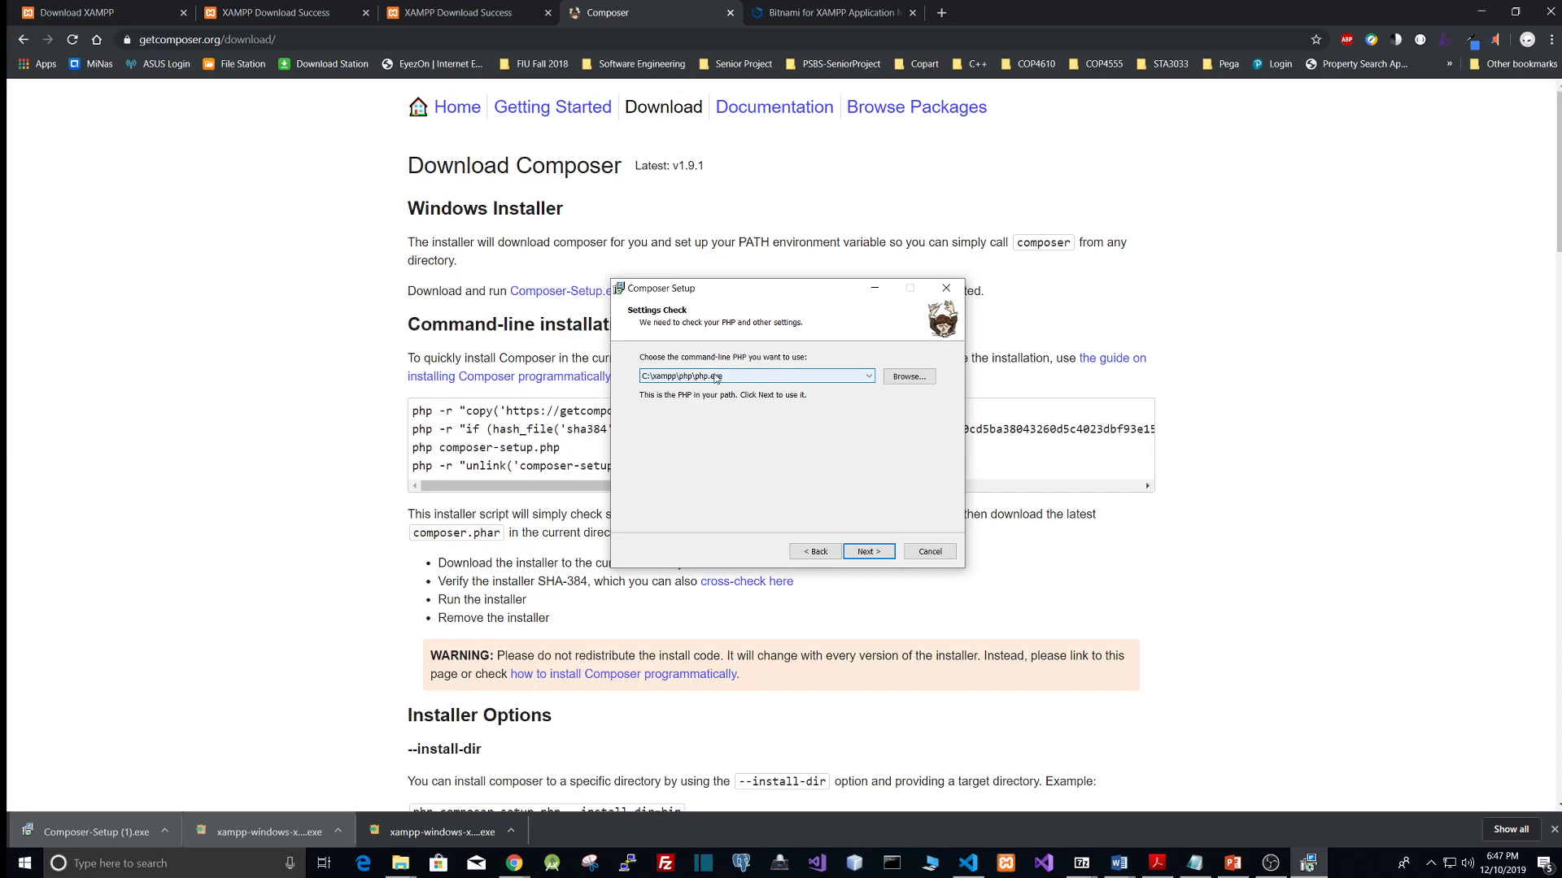
left_click(872, 553)
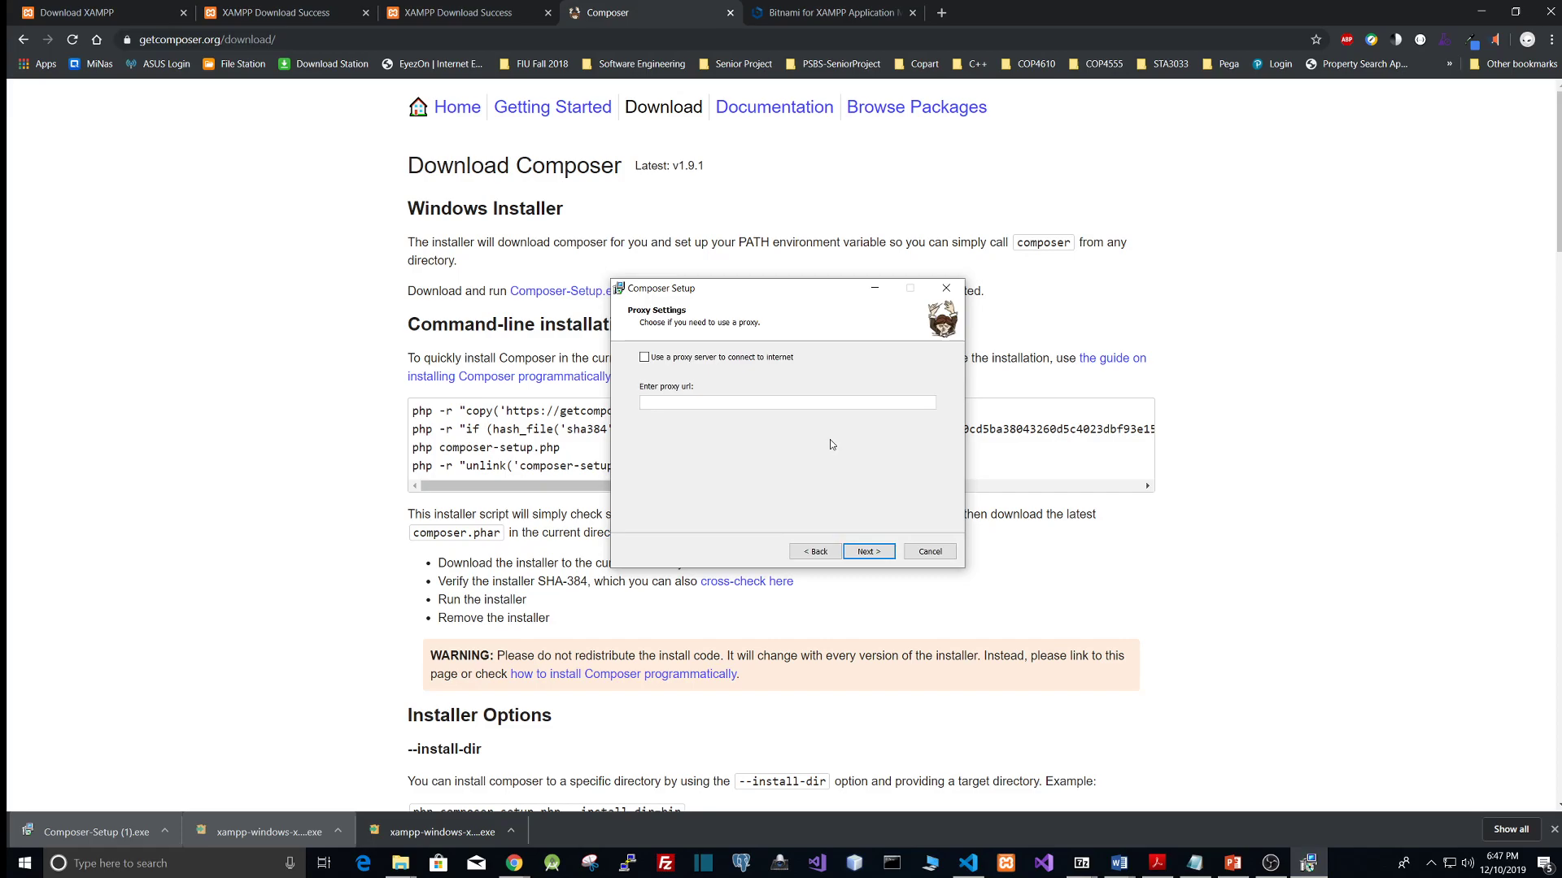
left_click(869, 551)
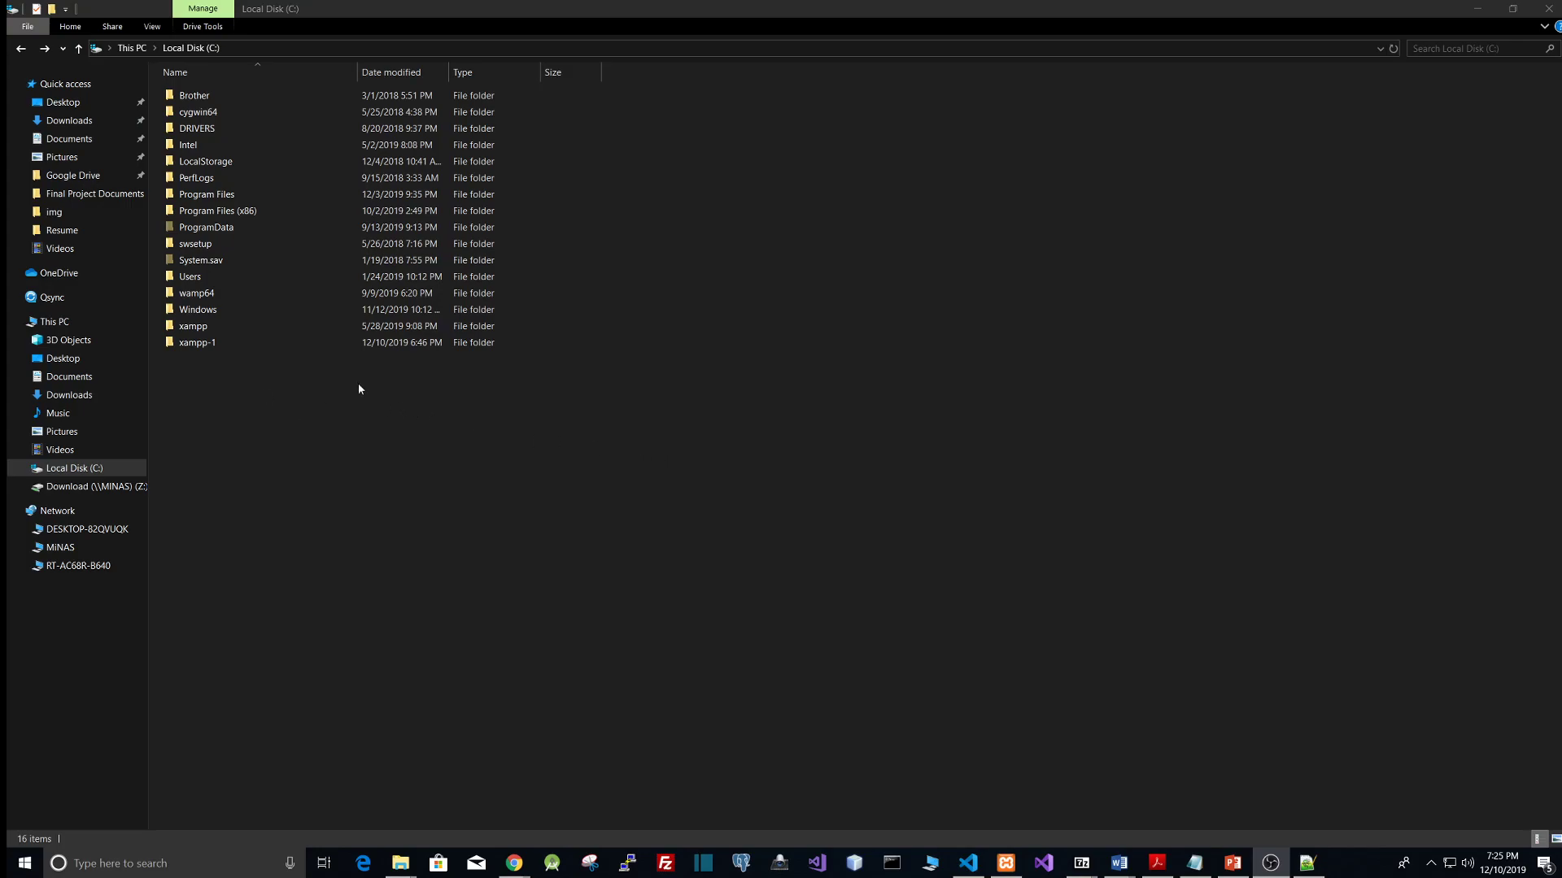
Step: Open the PatrolShiftBidScheduler project folder inside C:\xampp\htdocs in File Explorer
left_click(244, 48)
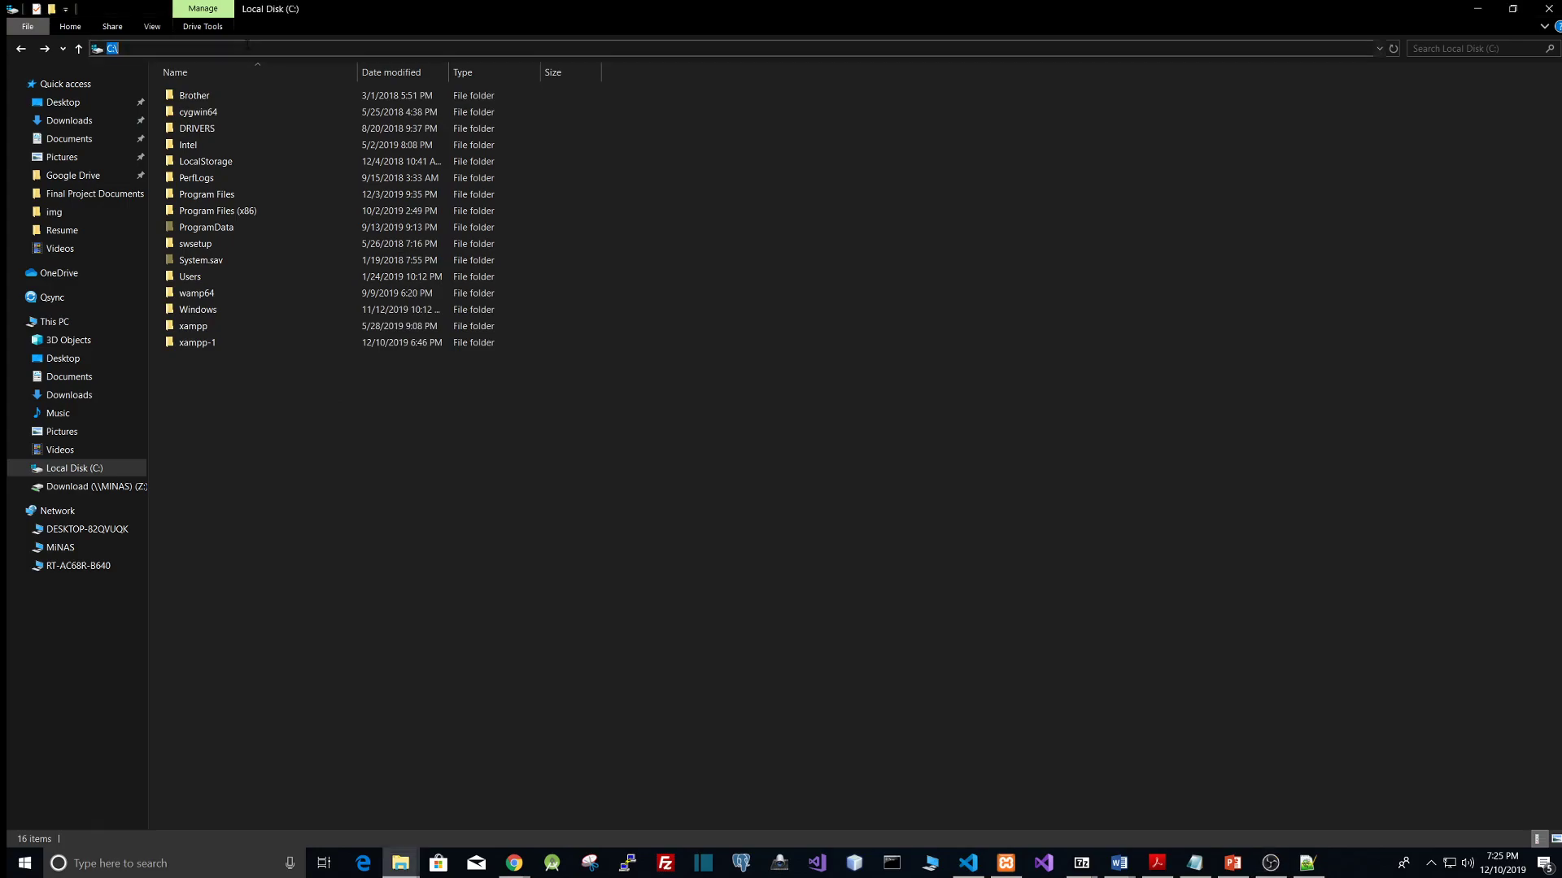
left_click(244, 376)
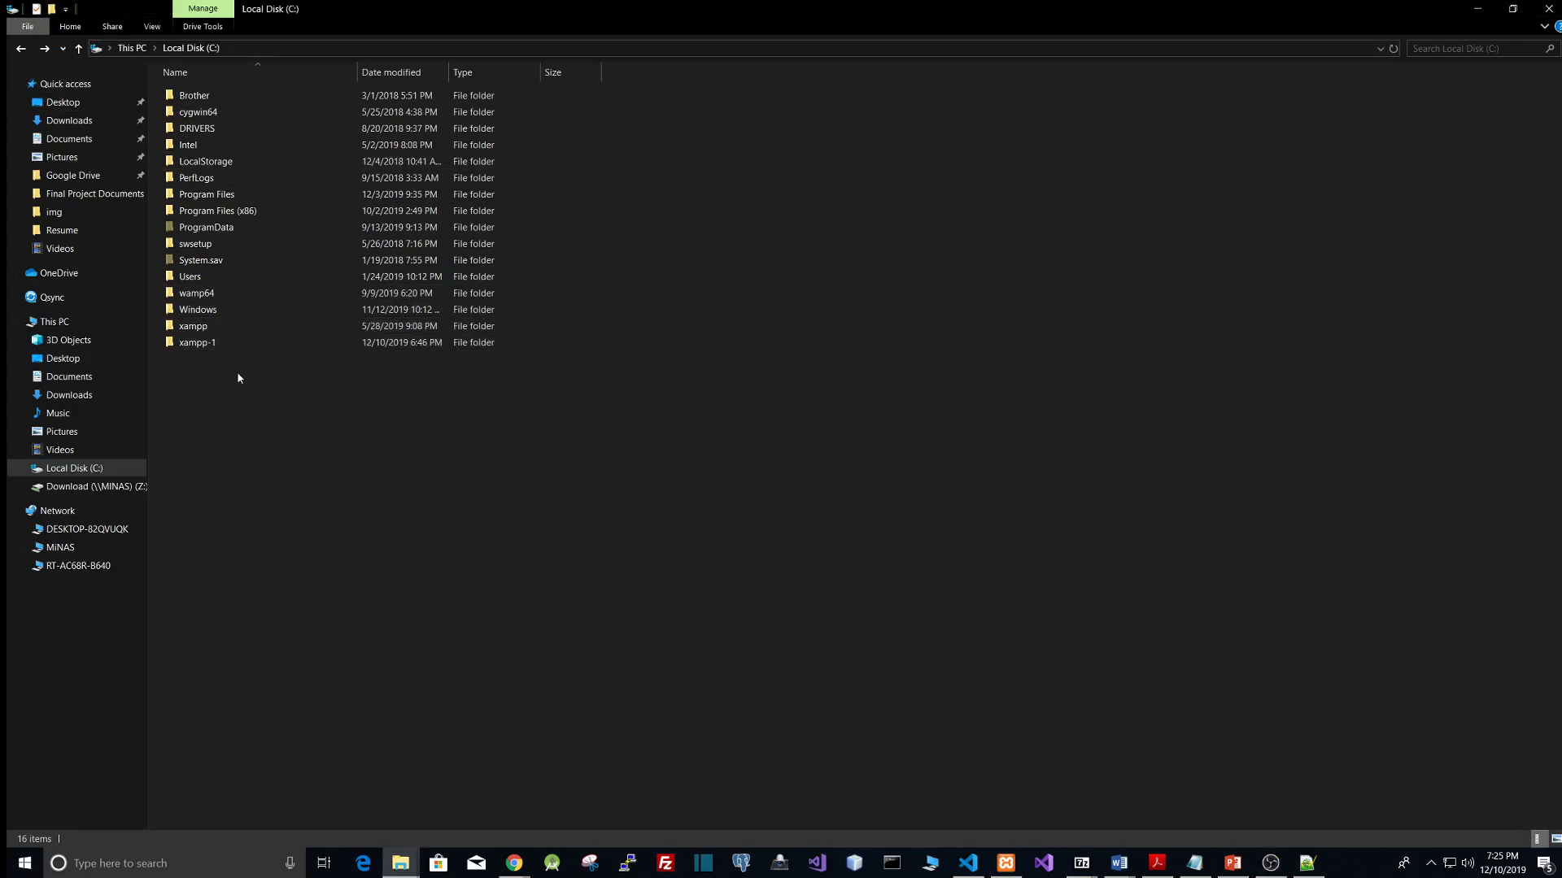
double_click(204, 328)
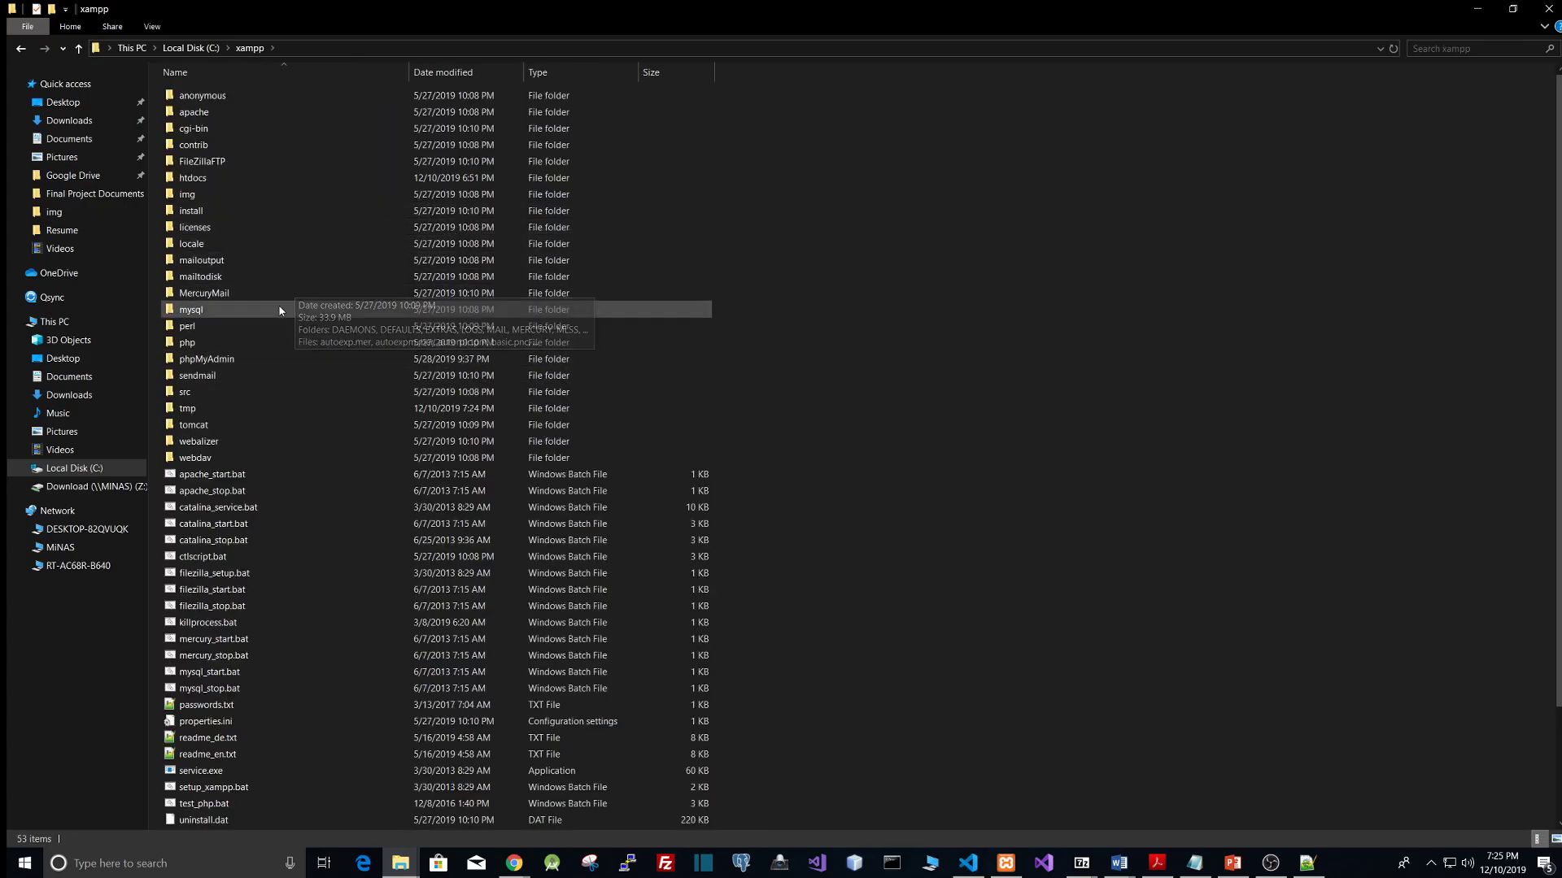
double_click(208, 179)
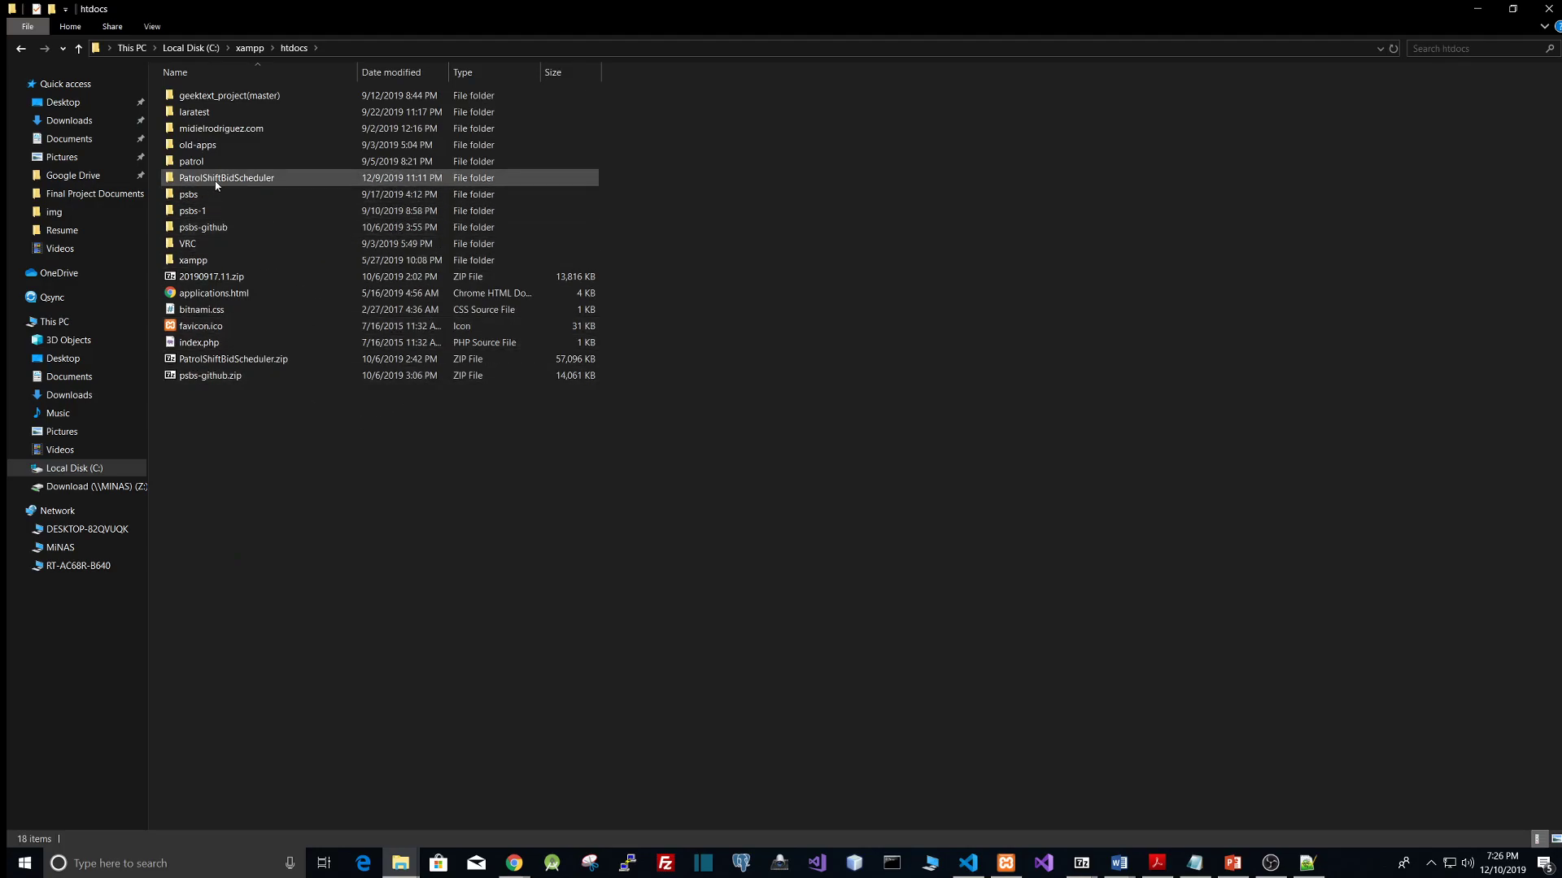
mouse_move(217, 186)
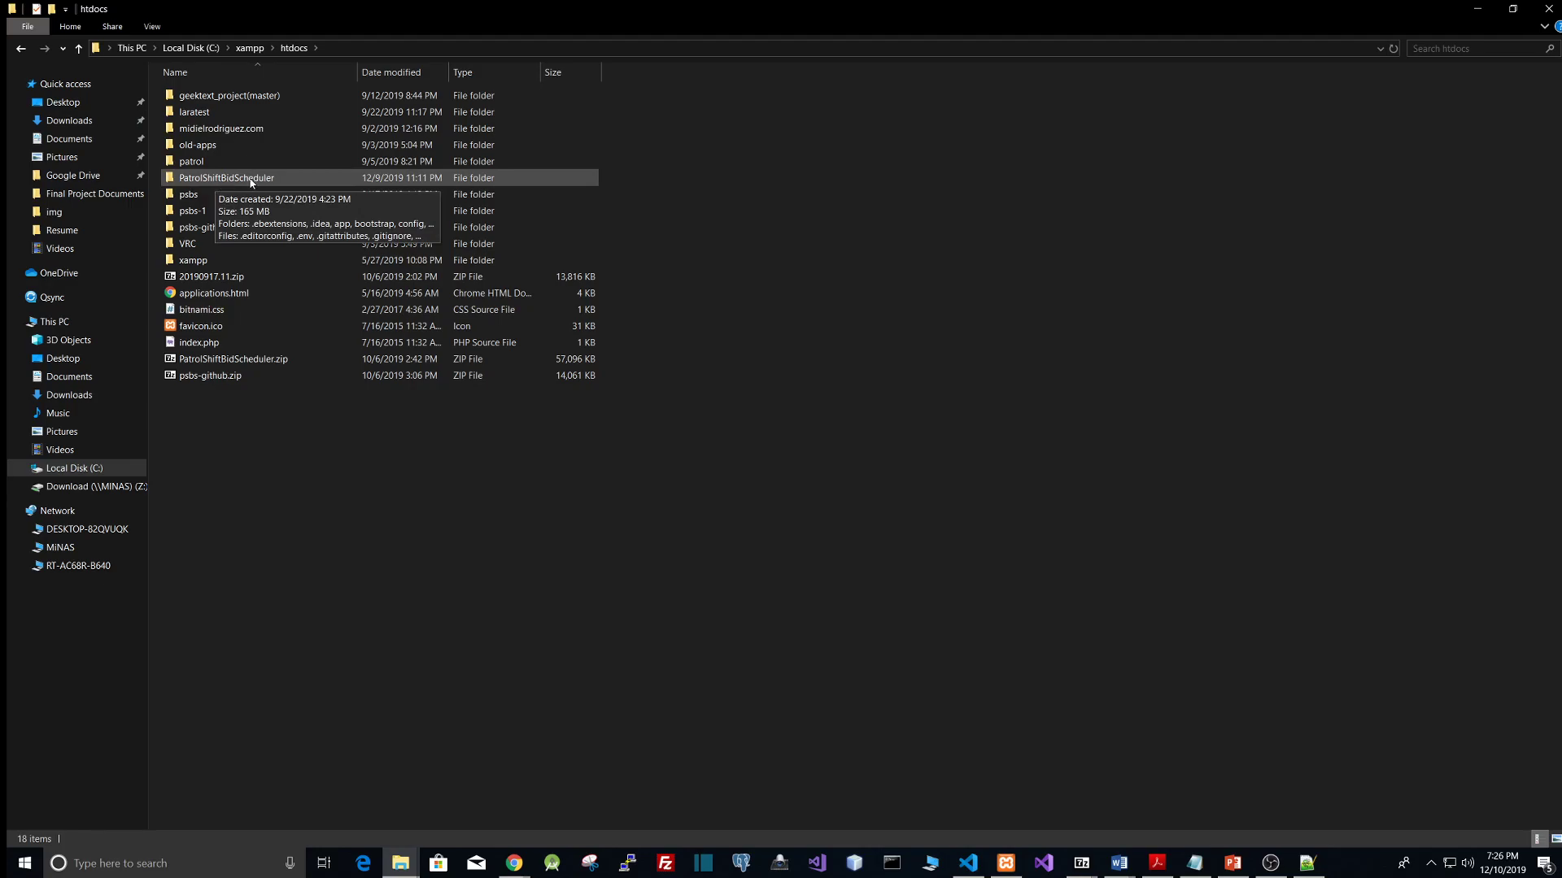
double_click(216, 184)
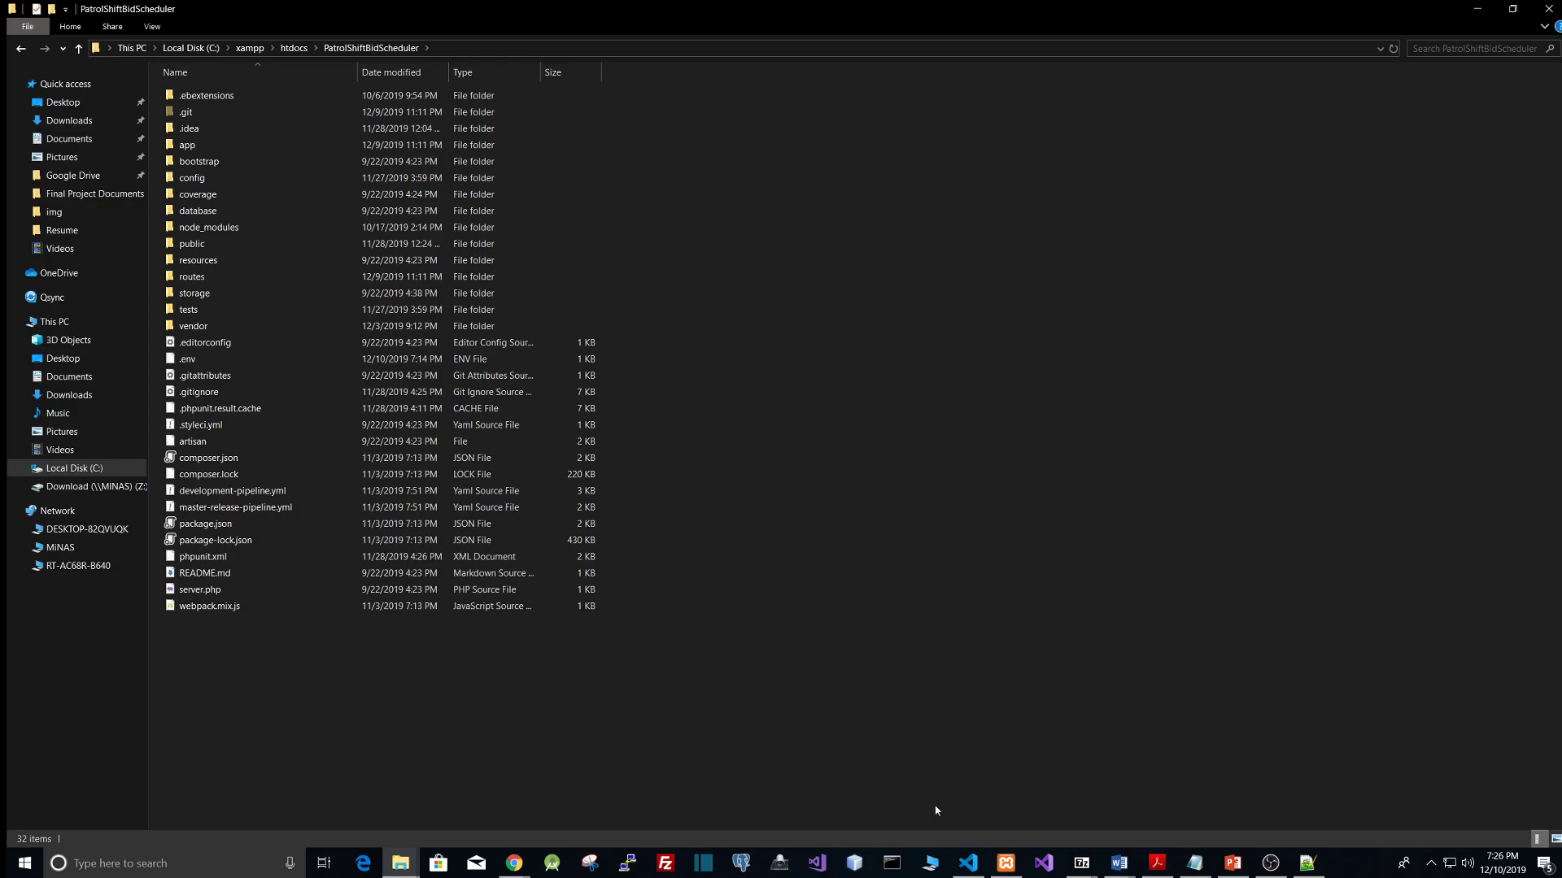
Step: Open the XAMPP Control Panel and start the Apache and MySQL services
left_click(1006, 863)
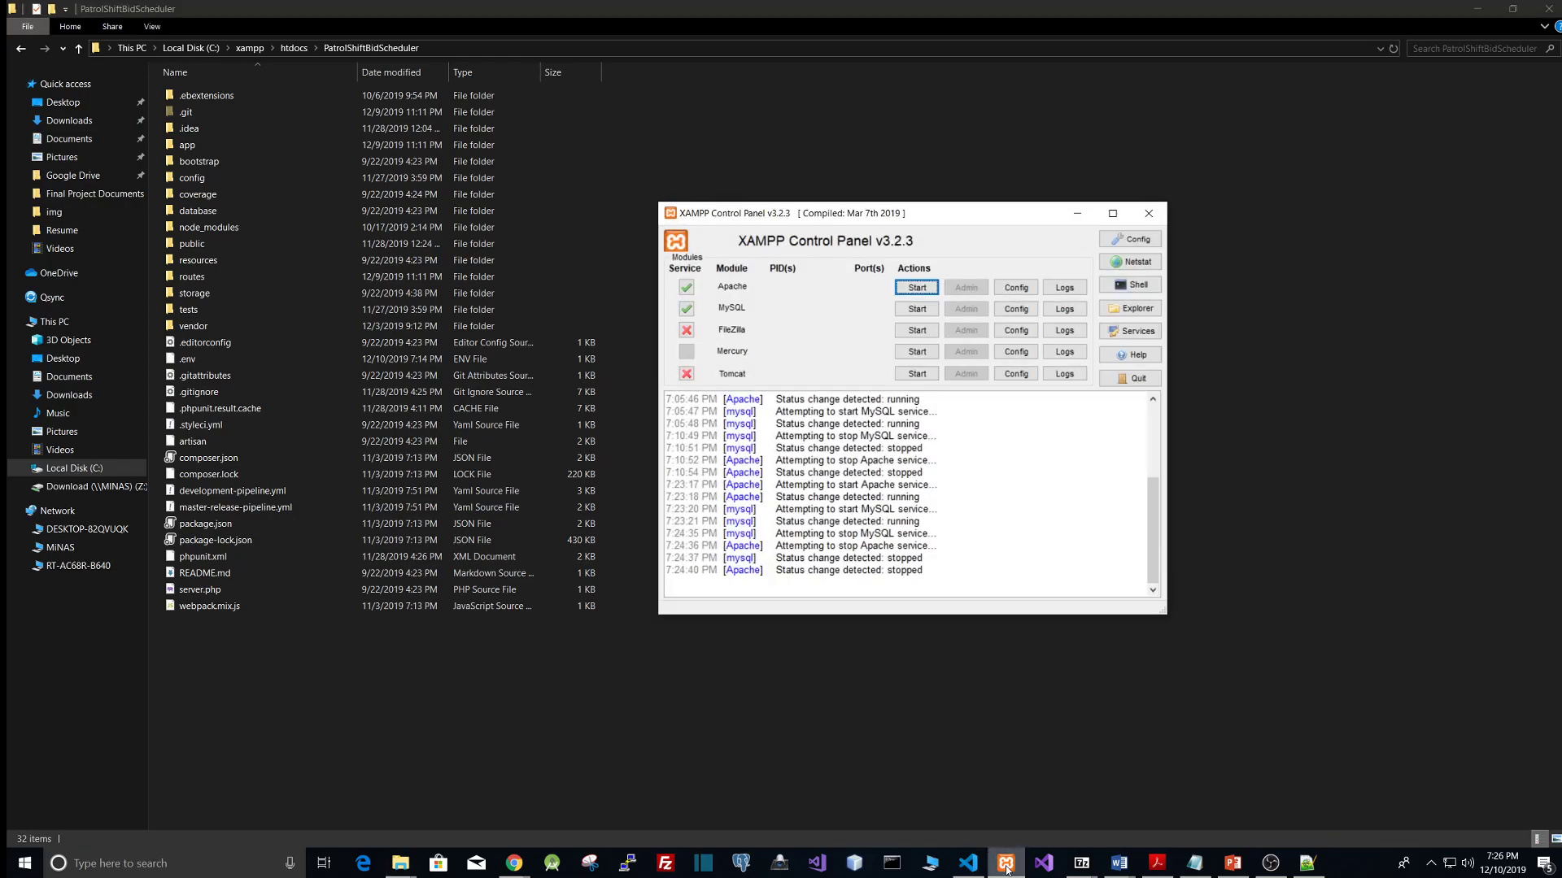
left_click(918, 289)
left_click(905, 312)
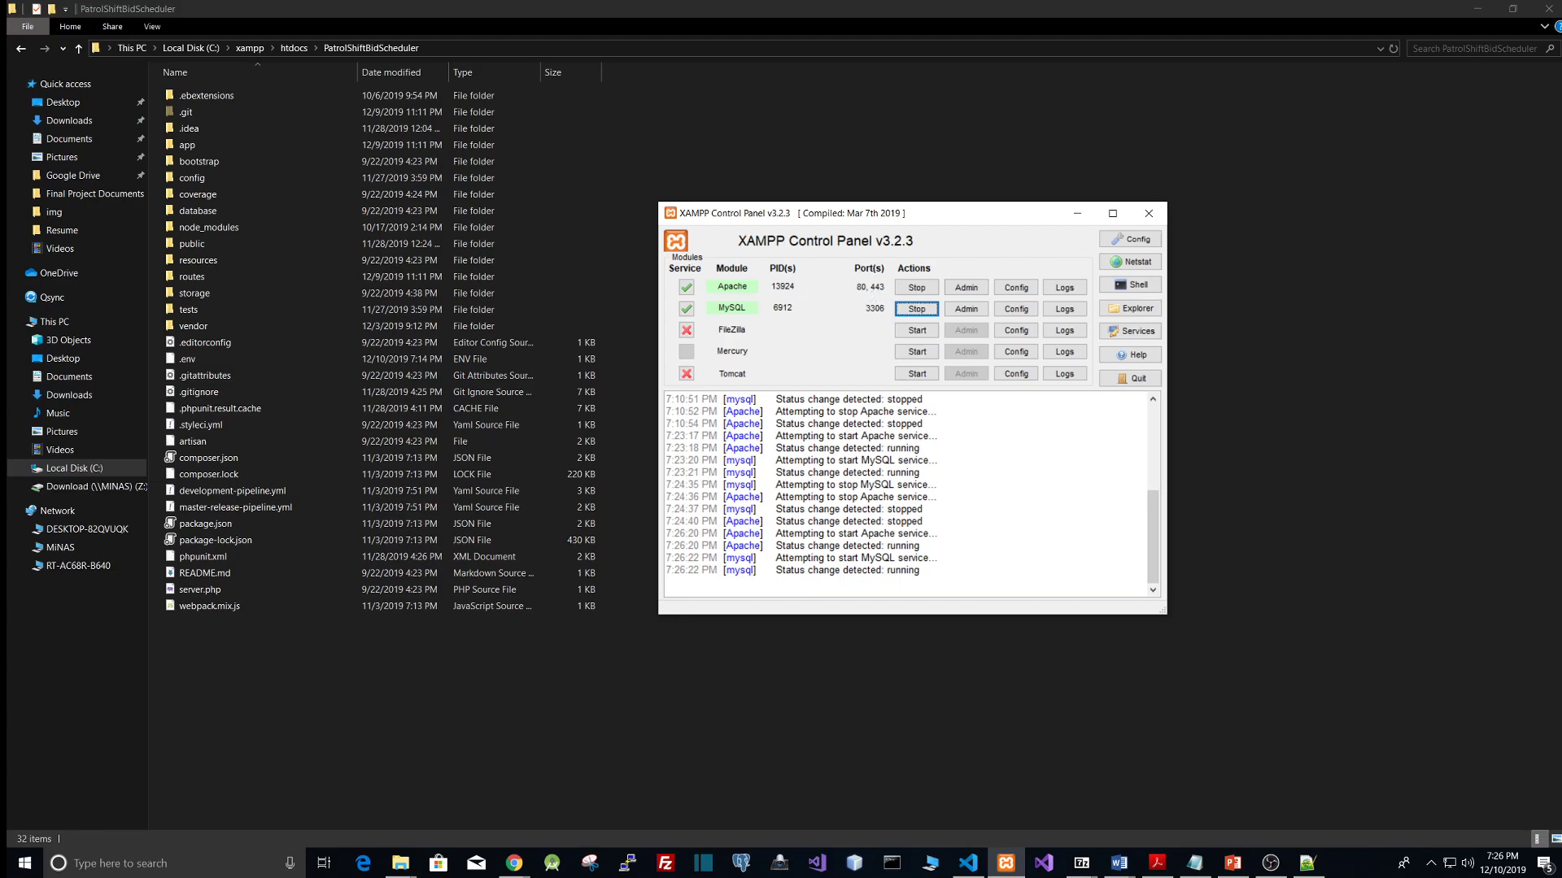
Step: View the project's directory listing at localhost/PatrolShiftBidScheduler in the browser, then minimize the browser
key("alt+Tab")
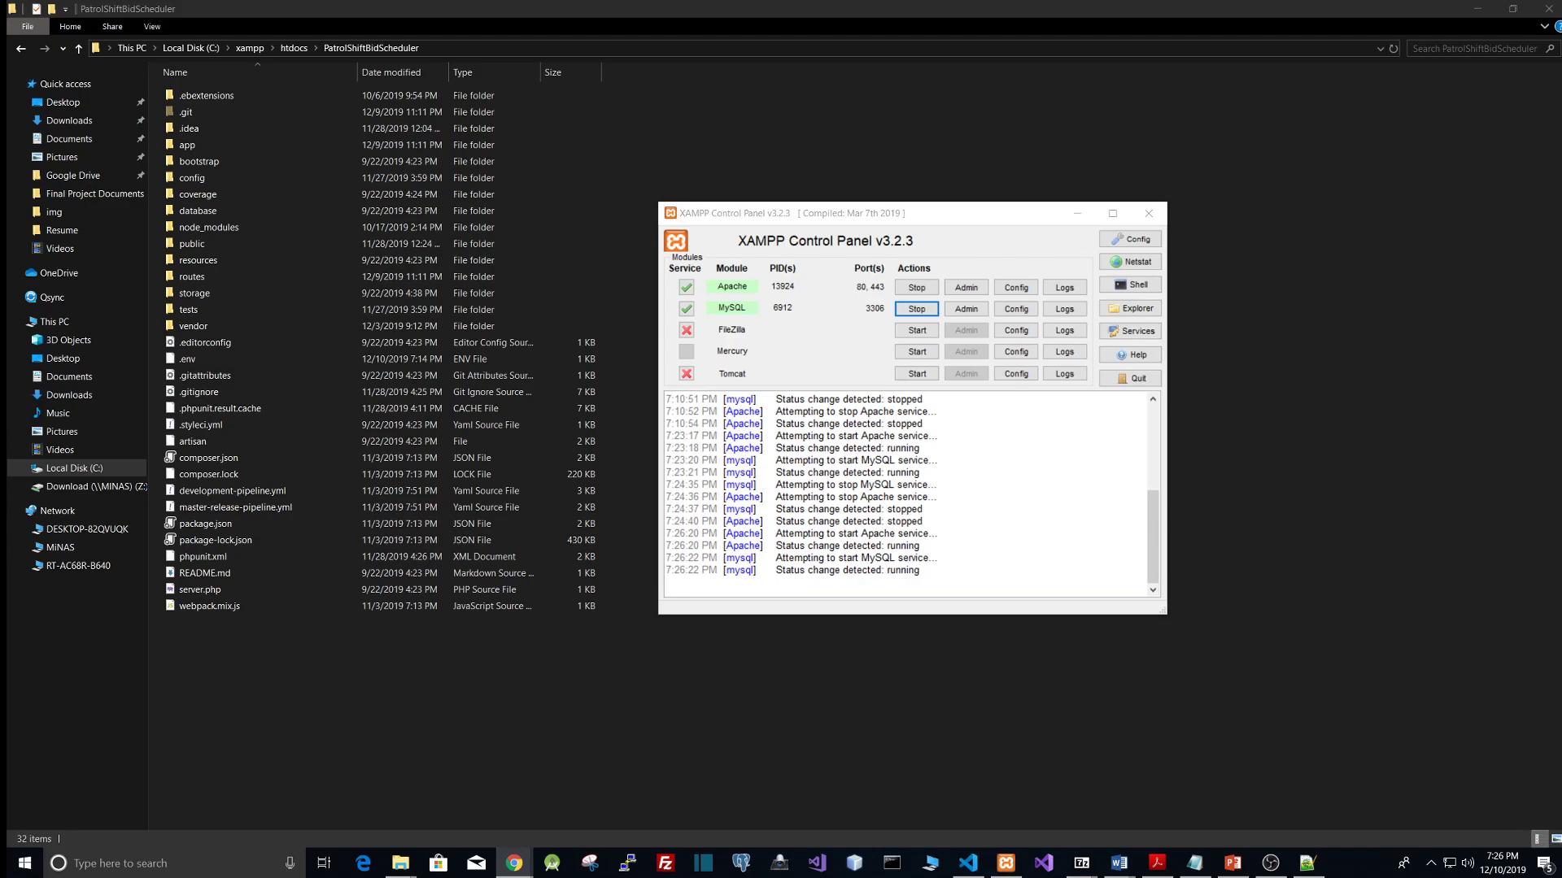
left_click_drag(1560, 216, 634, 0)
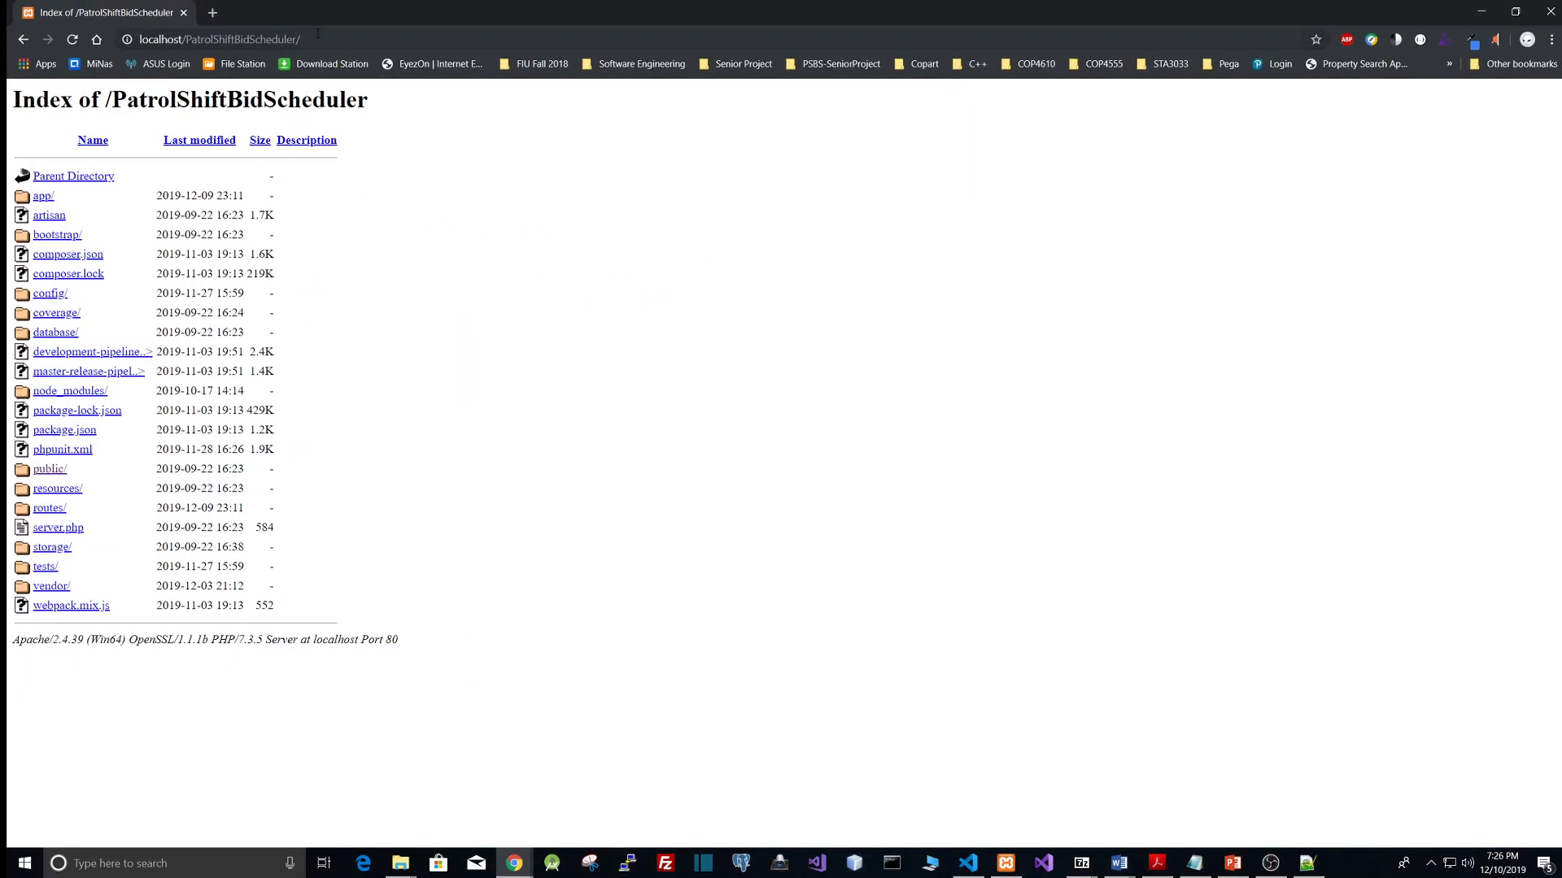
left_click(316, 38)
left_click(174, 39)
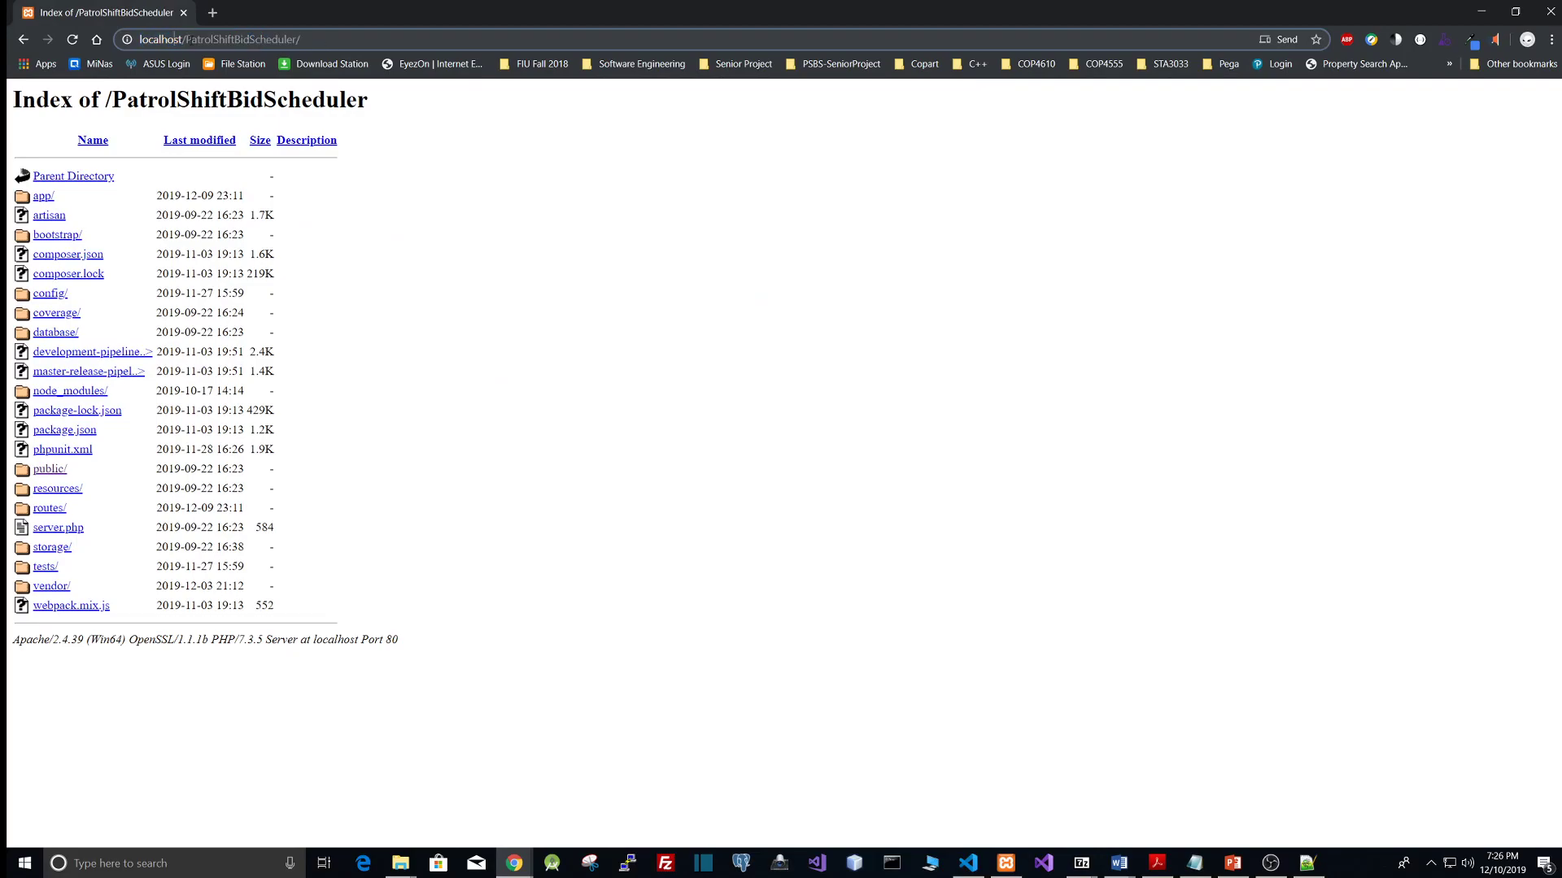
left_click_drag(186, 39, 617, 344)
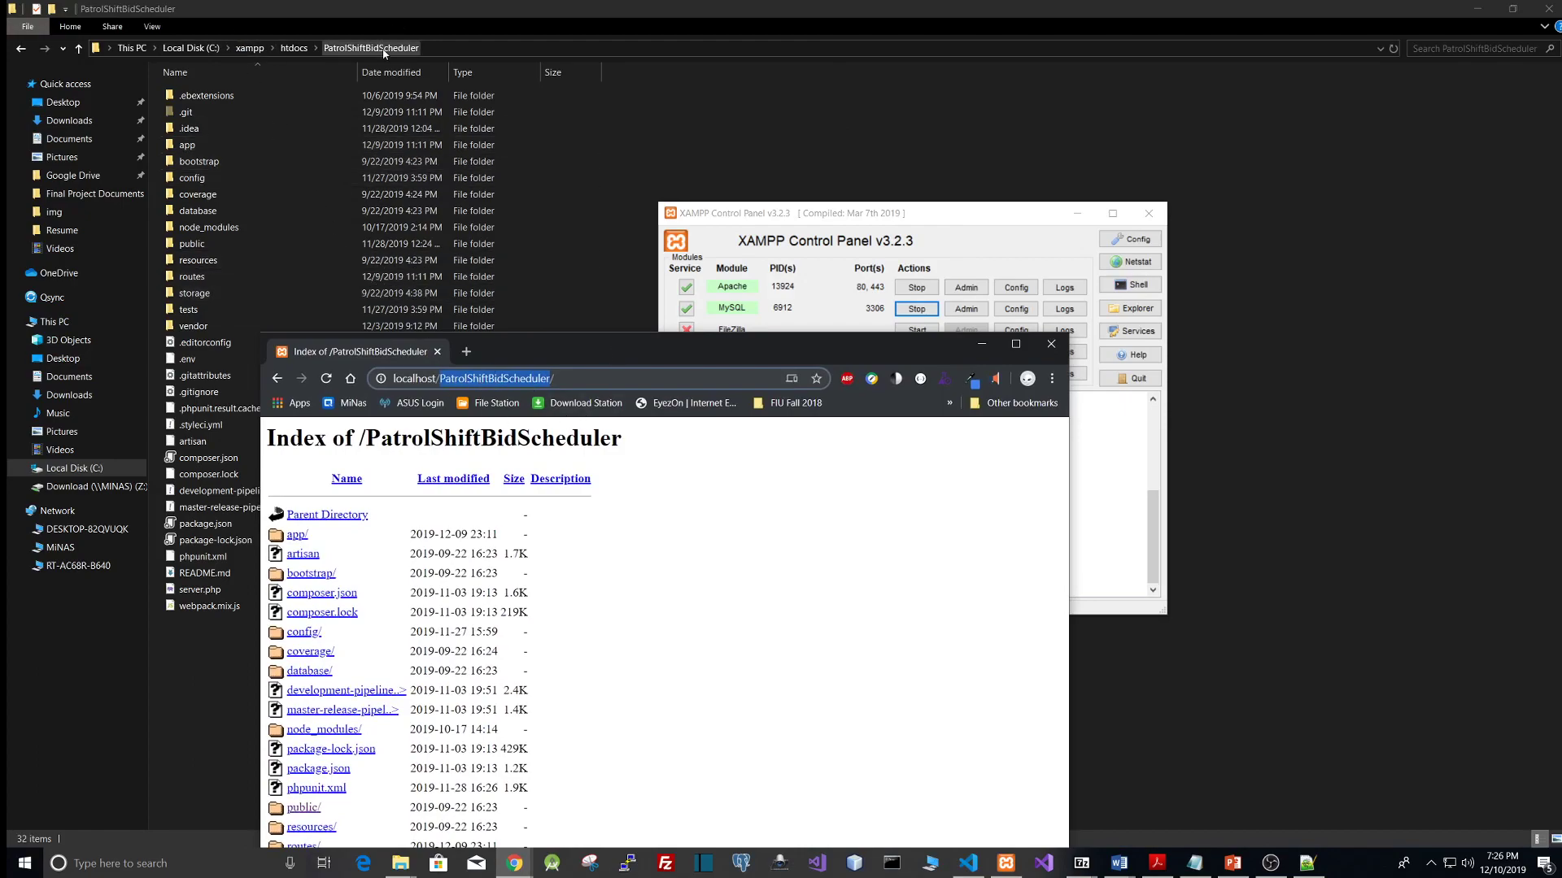
left_click(1015, 344)
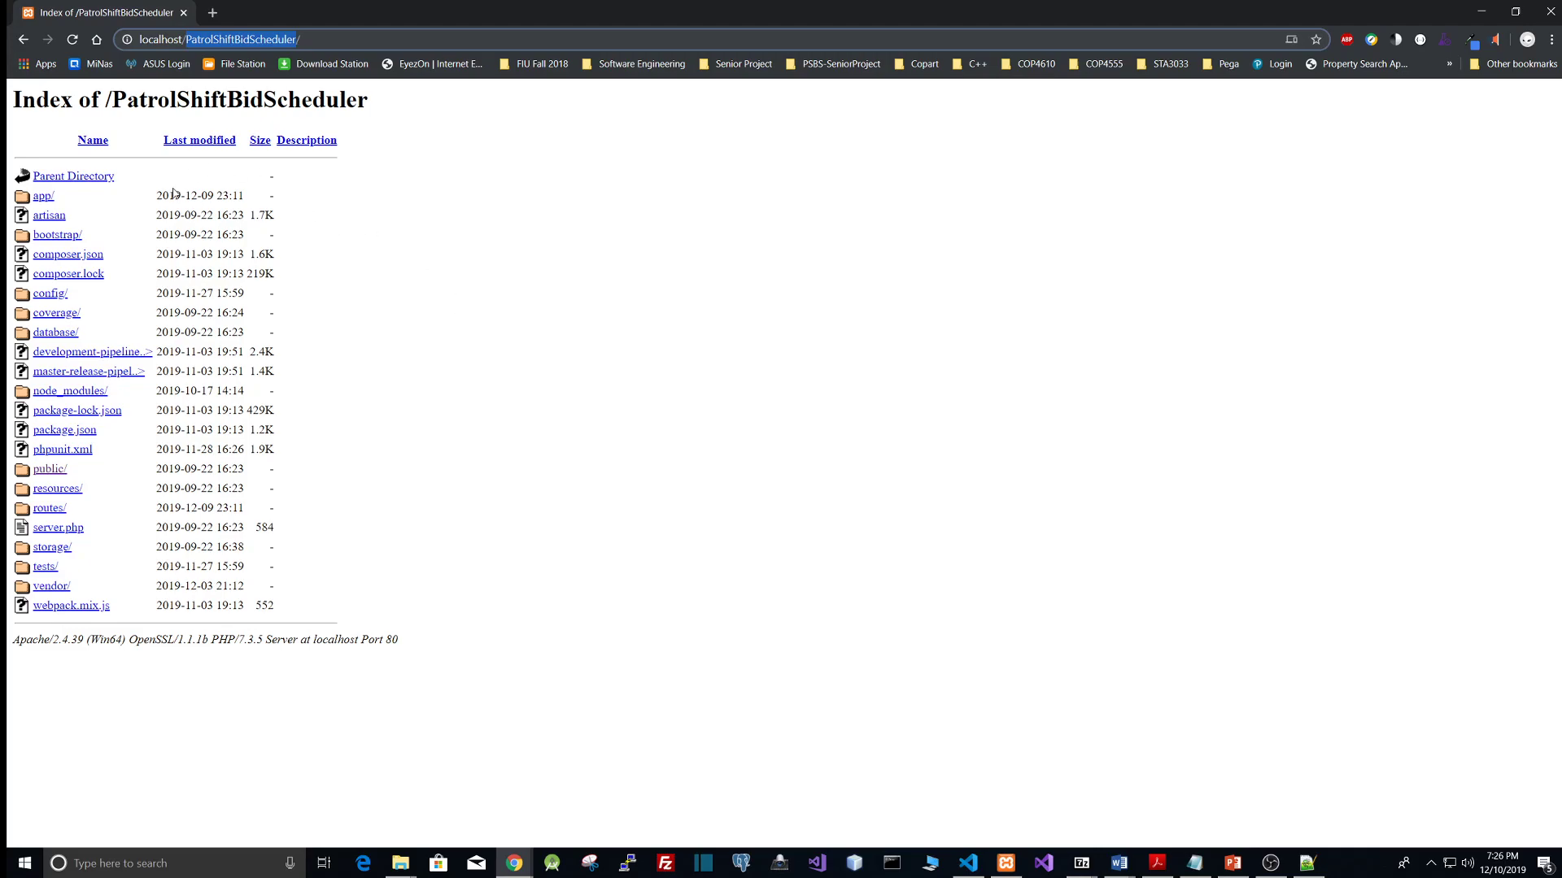
left_click(323, 36)
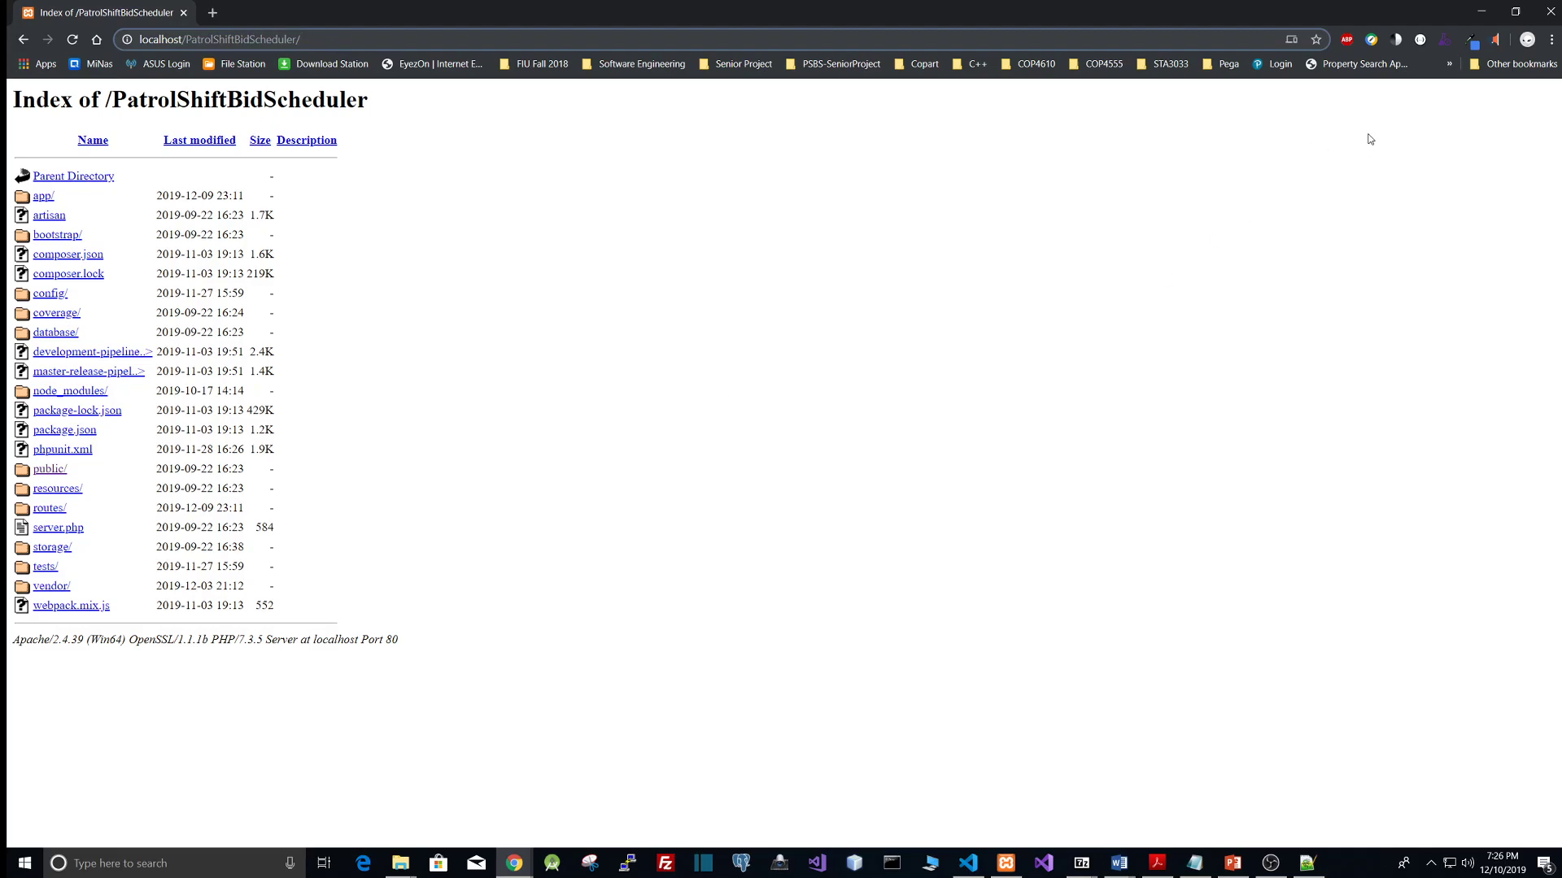
left_click(1482, 11)
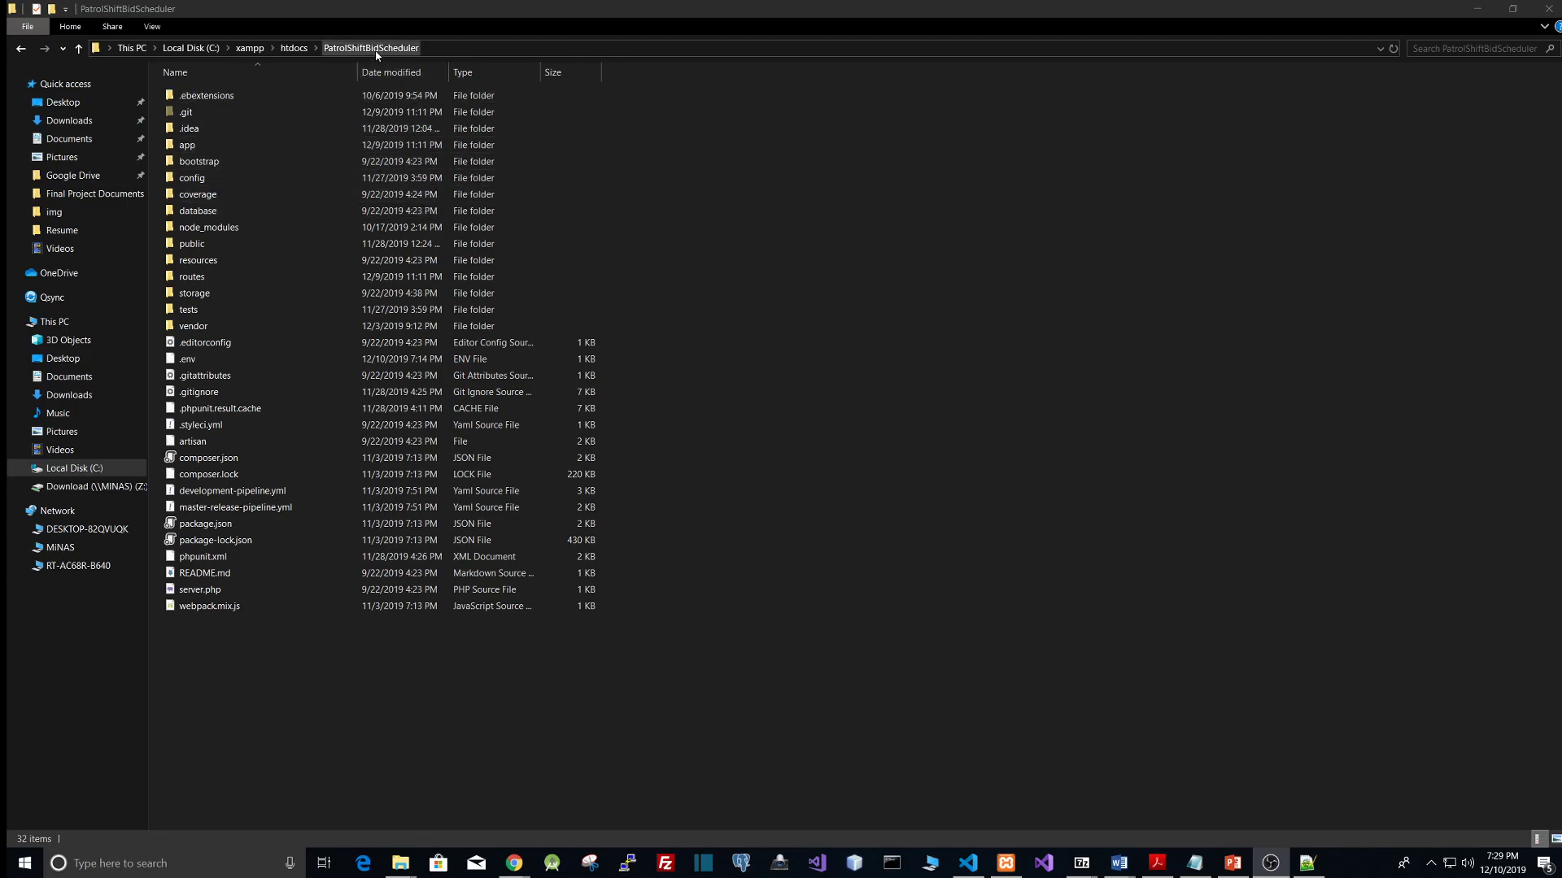
Step: Open httpd-vhosts.conf from C:\xampp\apache\conf\extra for editing in Notepad++
left_click(22, 52)
left_click(21, 52)
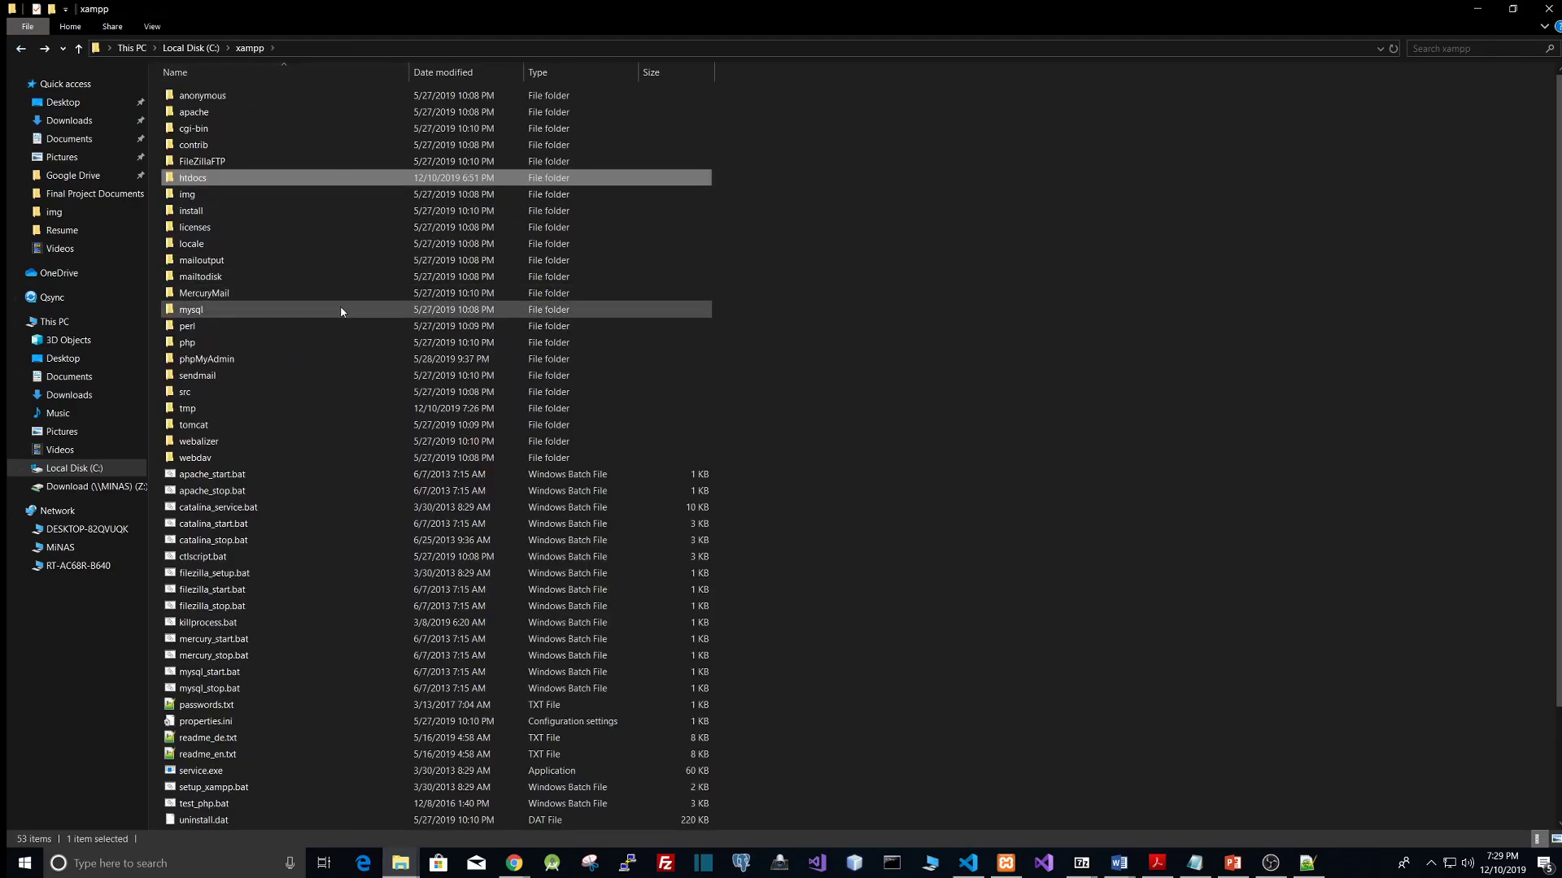
double_click(206, 116)
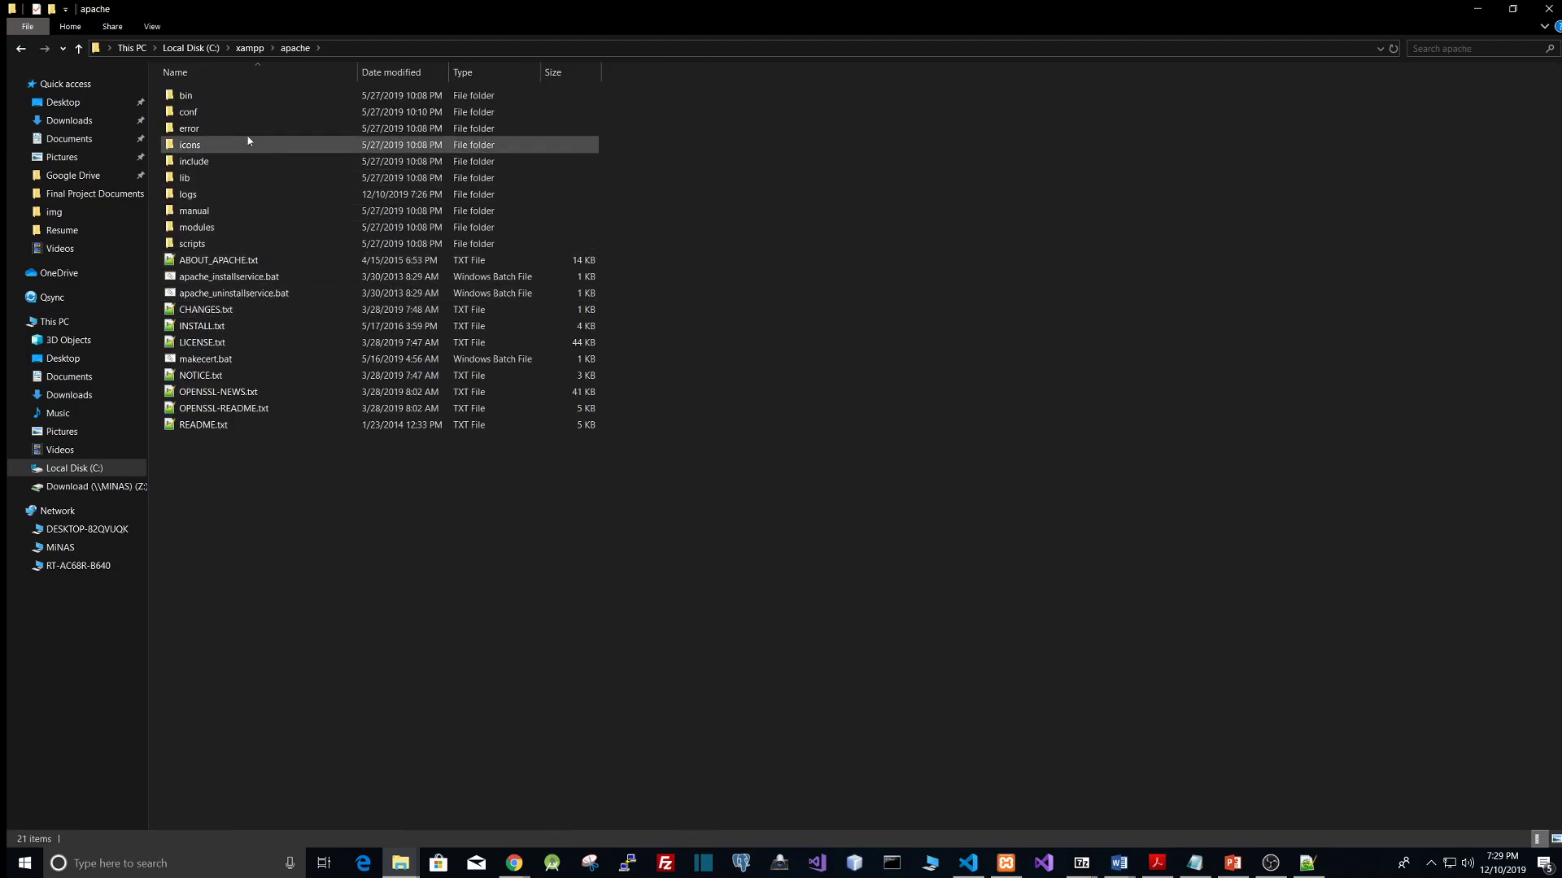
double_click(216, 119)
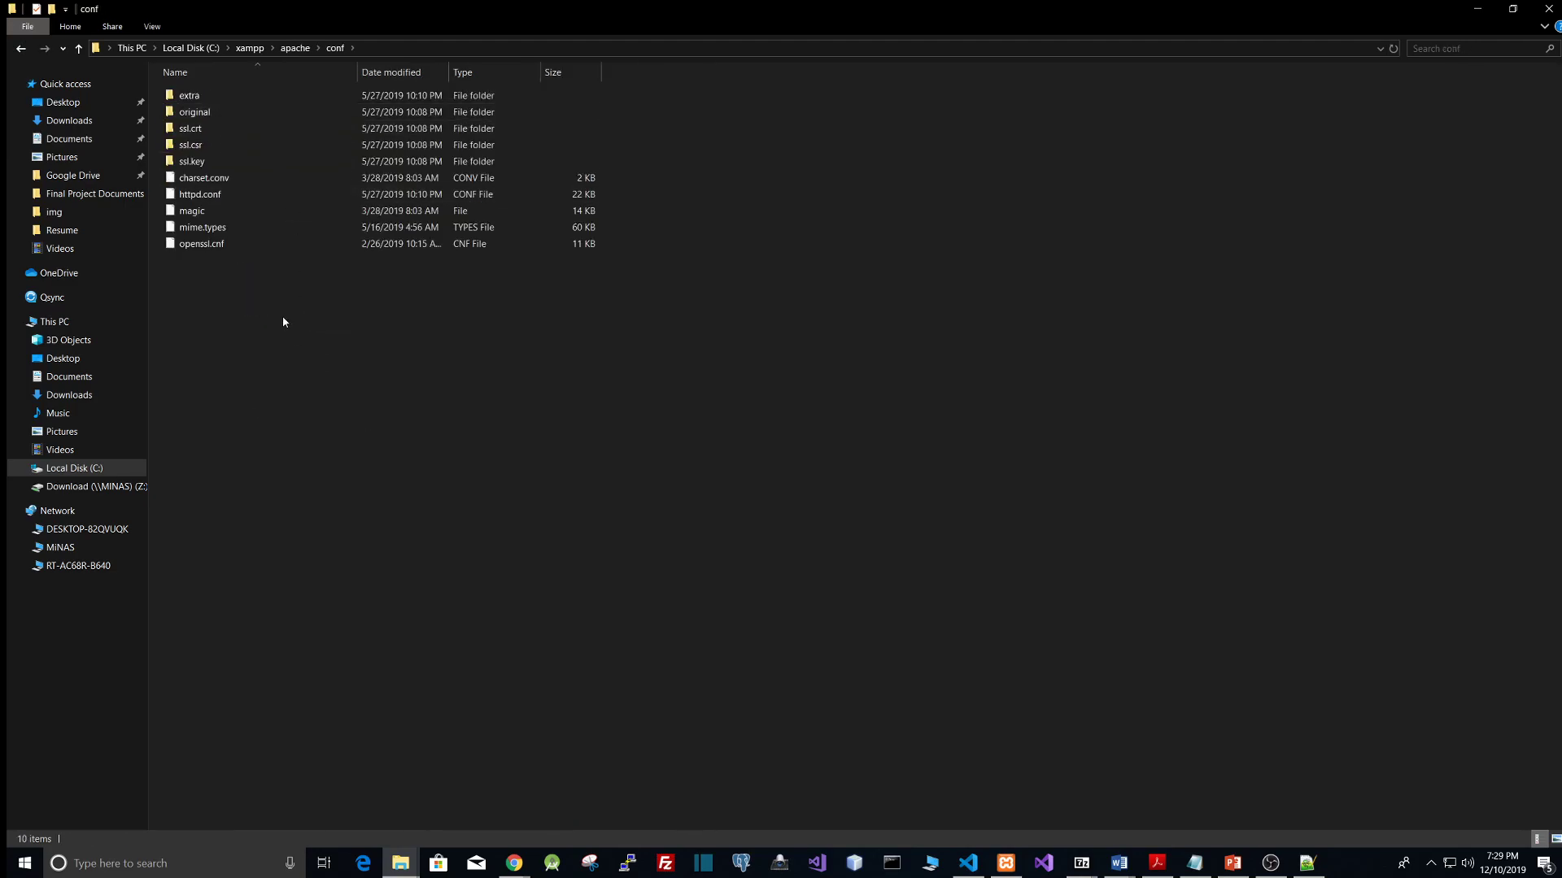
double_click(210, 98)
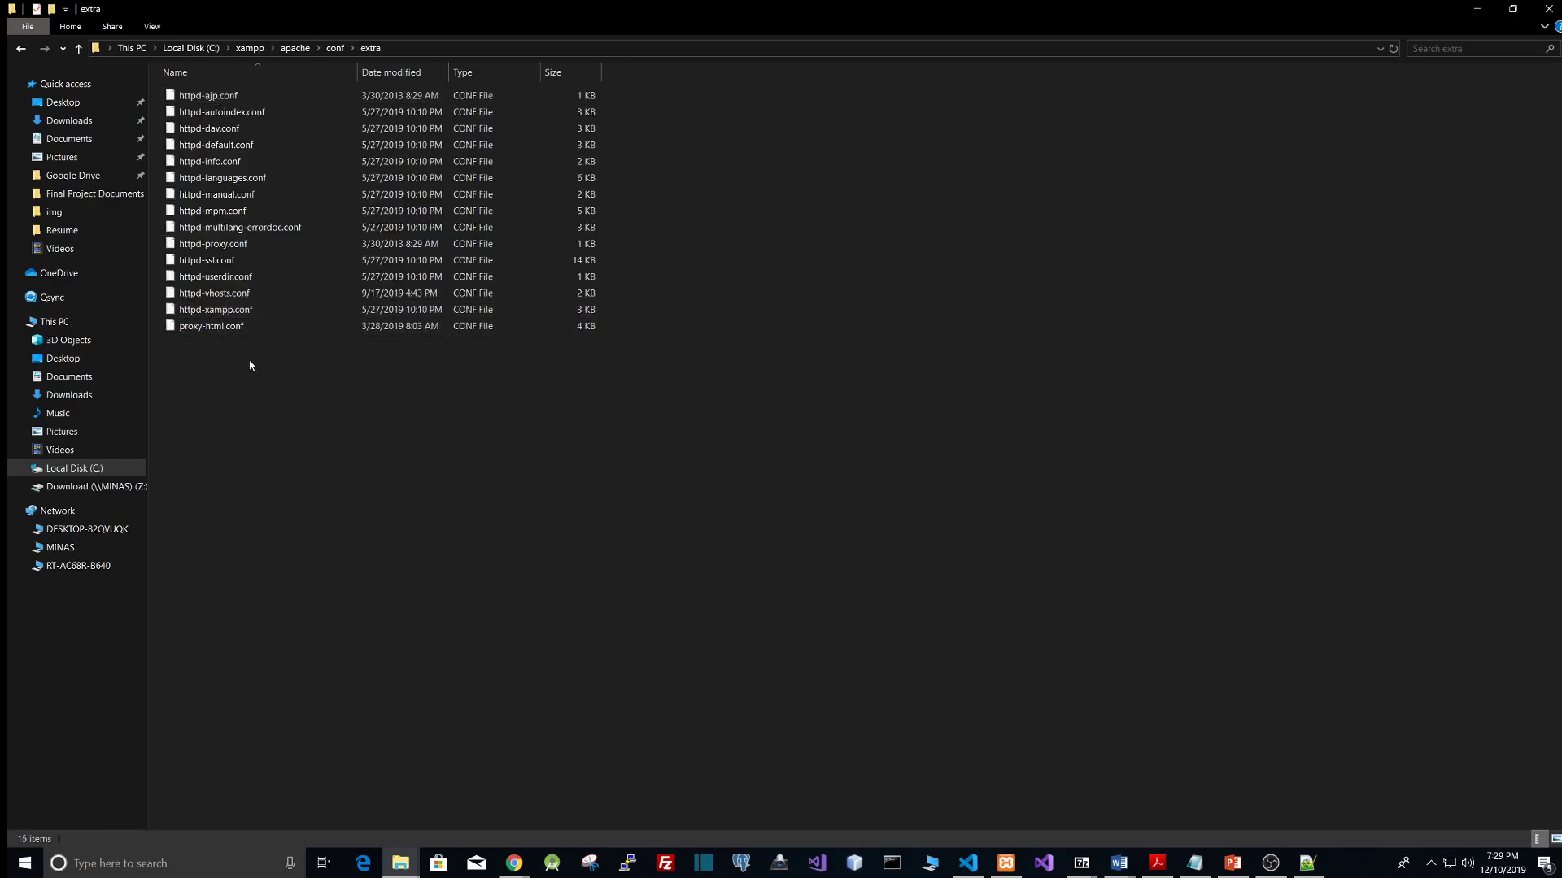
left_click(218, 297)
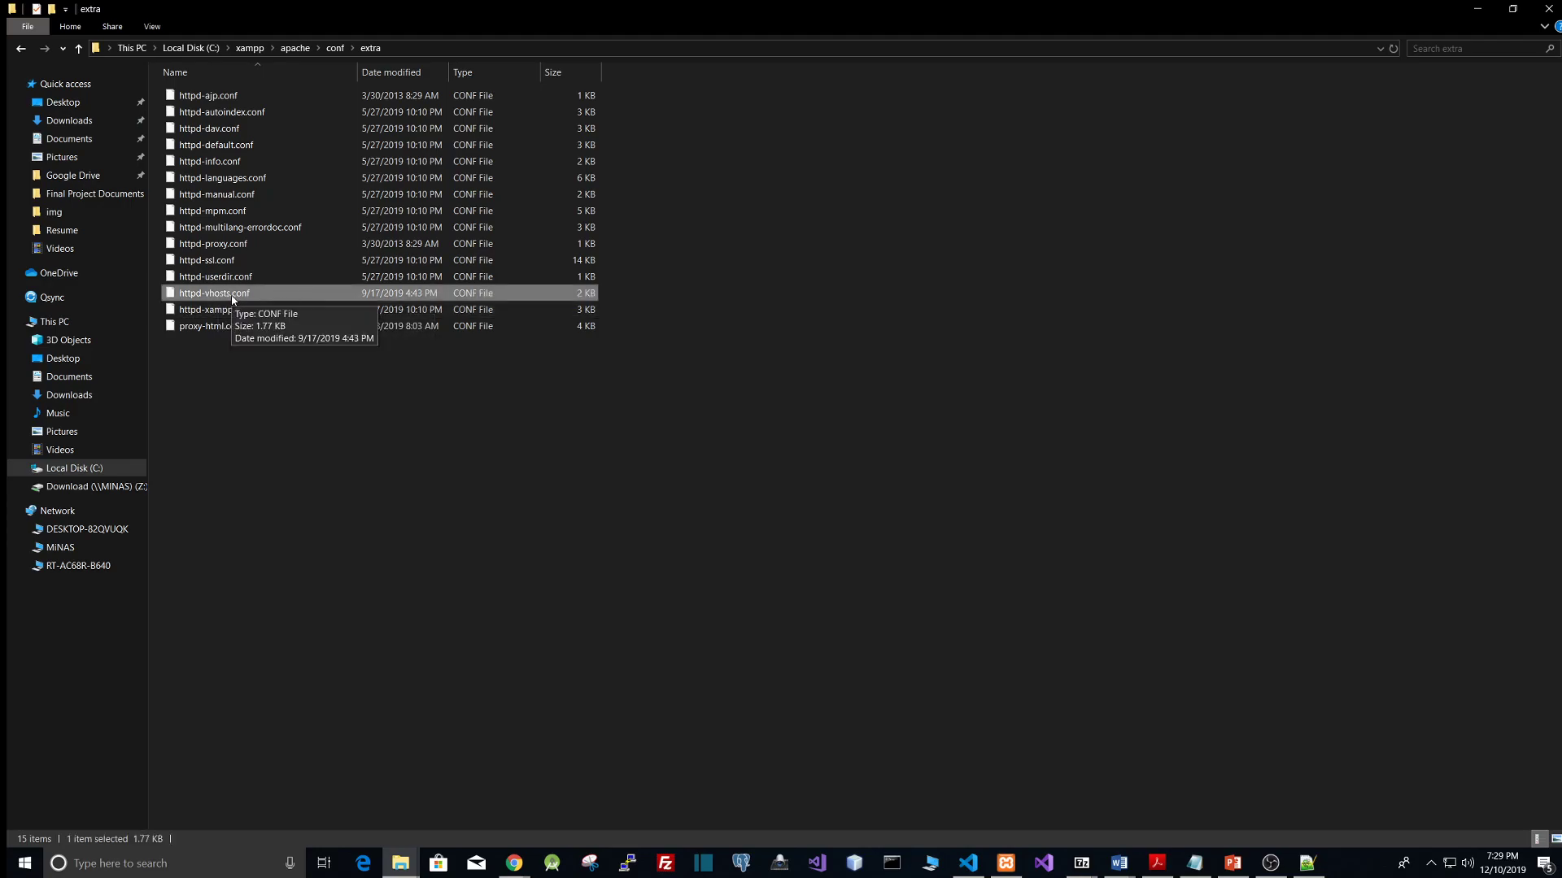
right_click(231, 299)
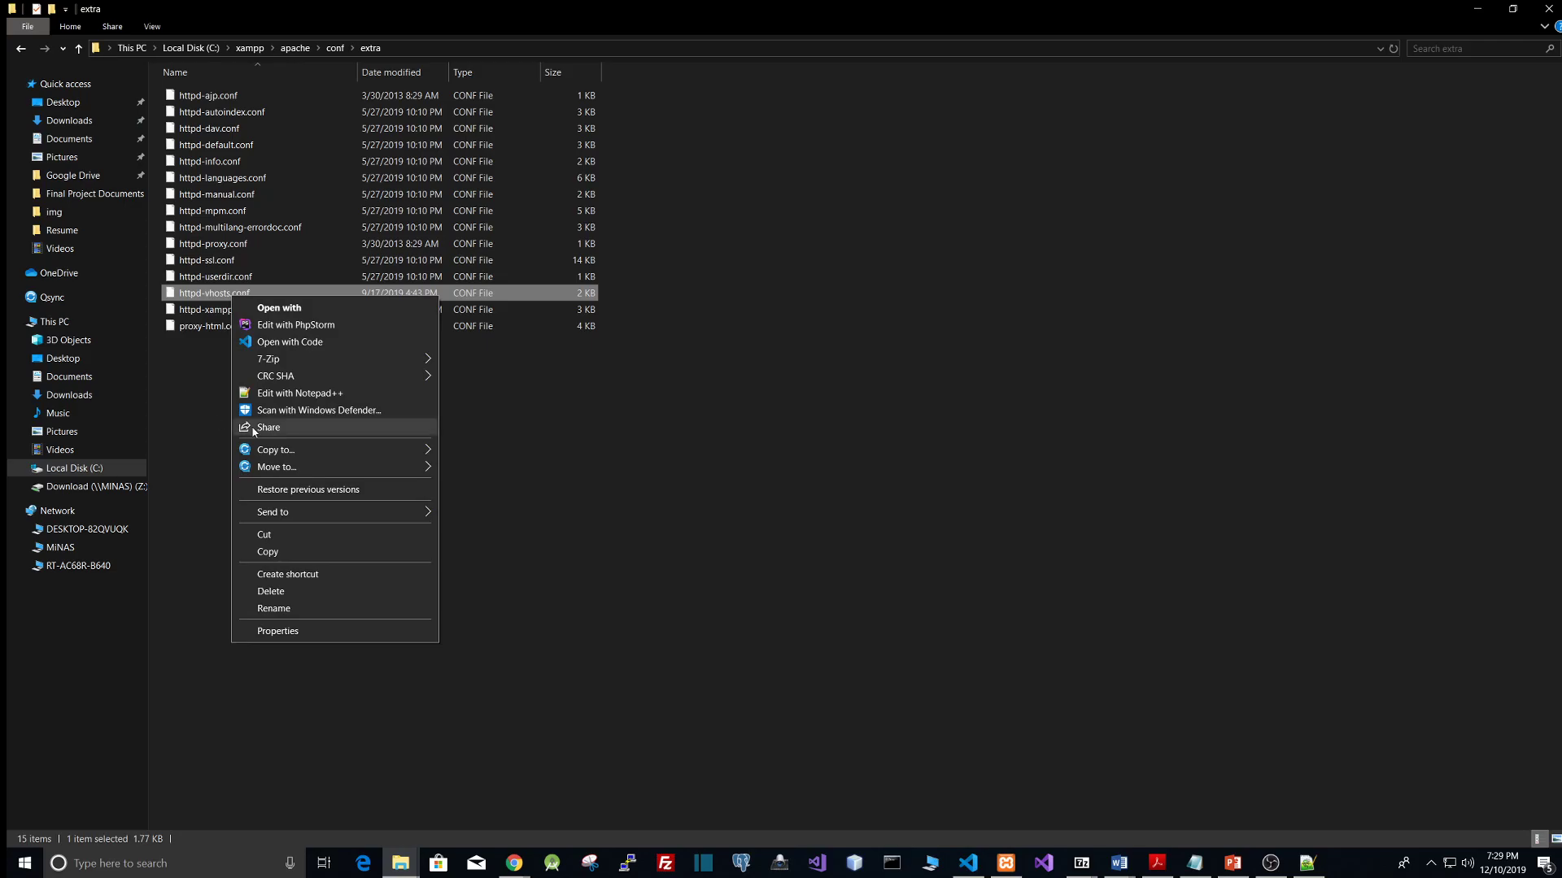
left_click(289, 394)
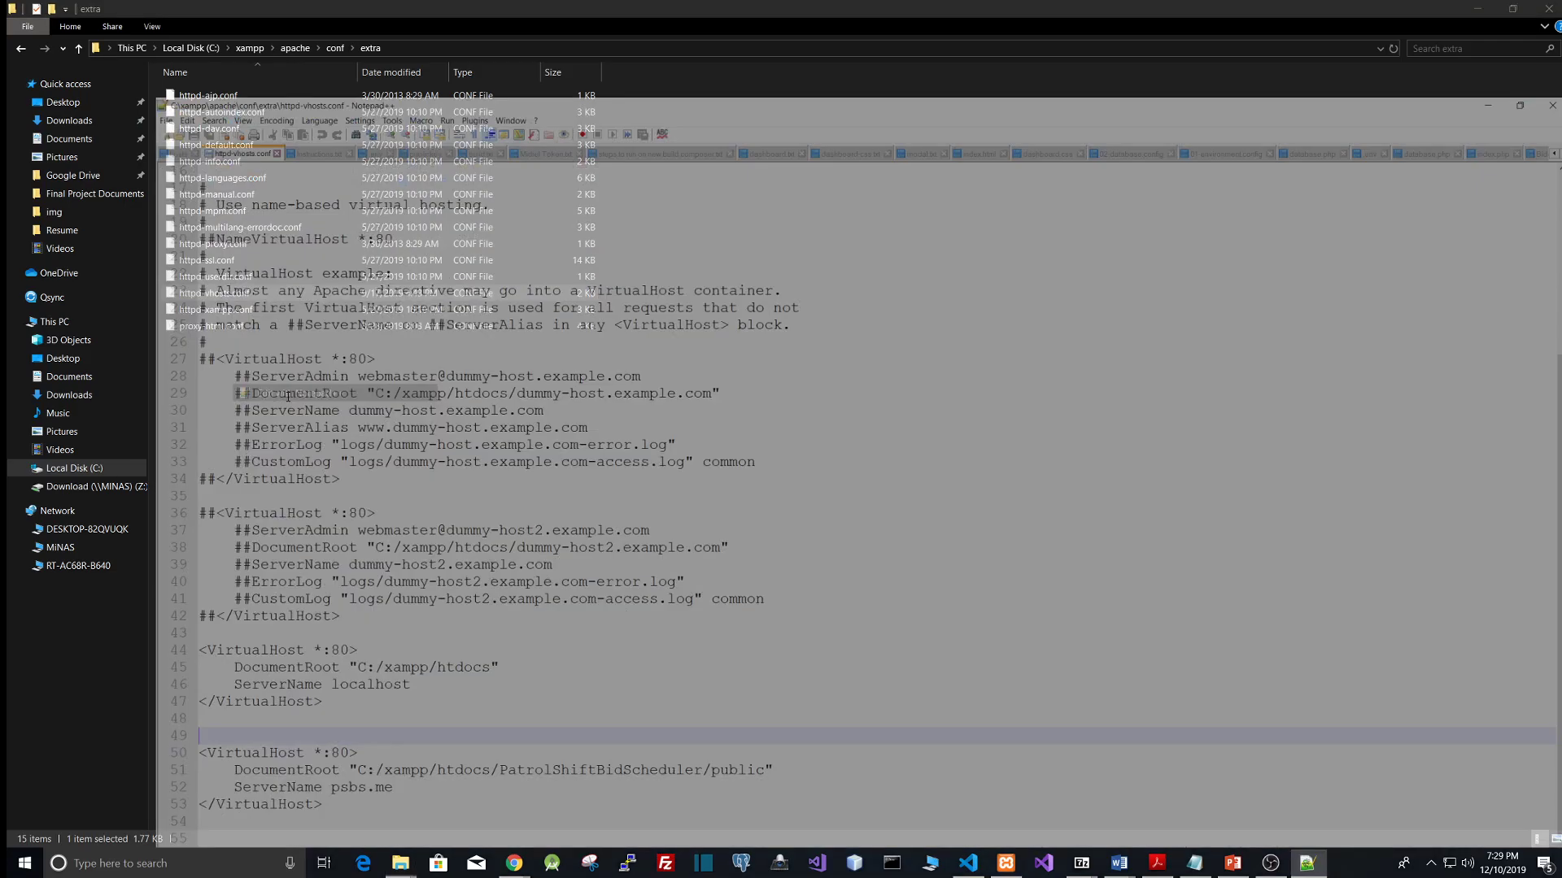
Step: Examine the localhost virtual host block with its DocumentRoot and ServerName lines
scroll(322, 326, "up", 5)
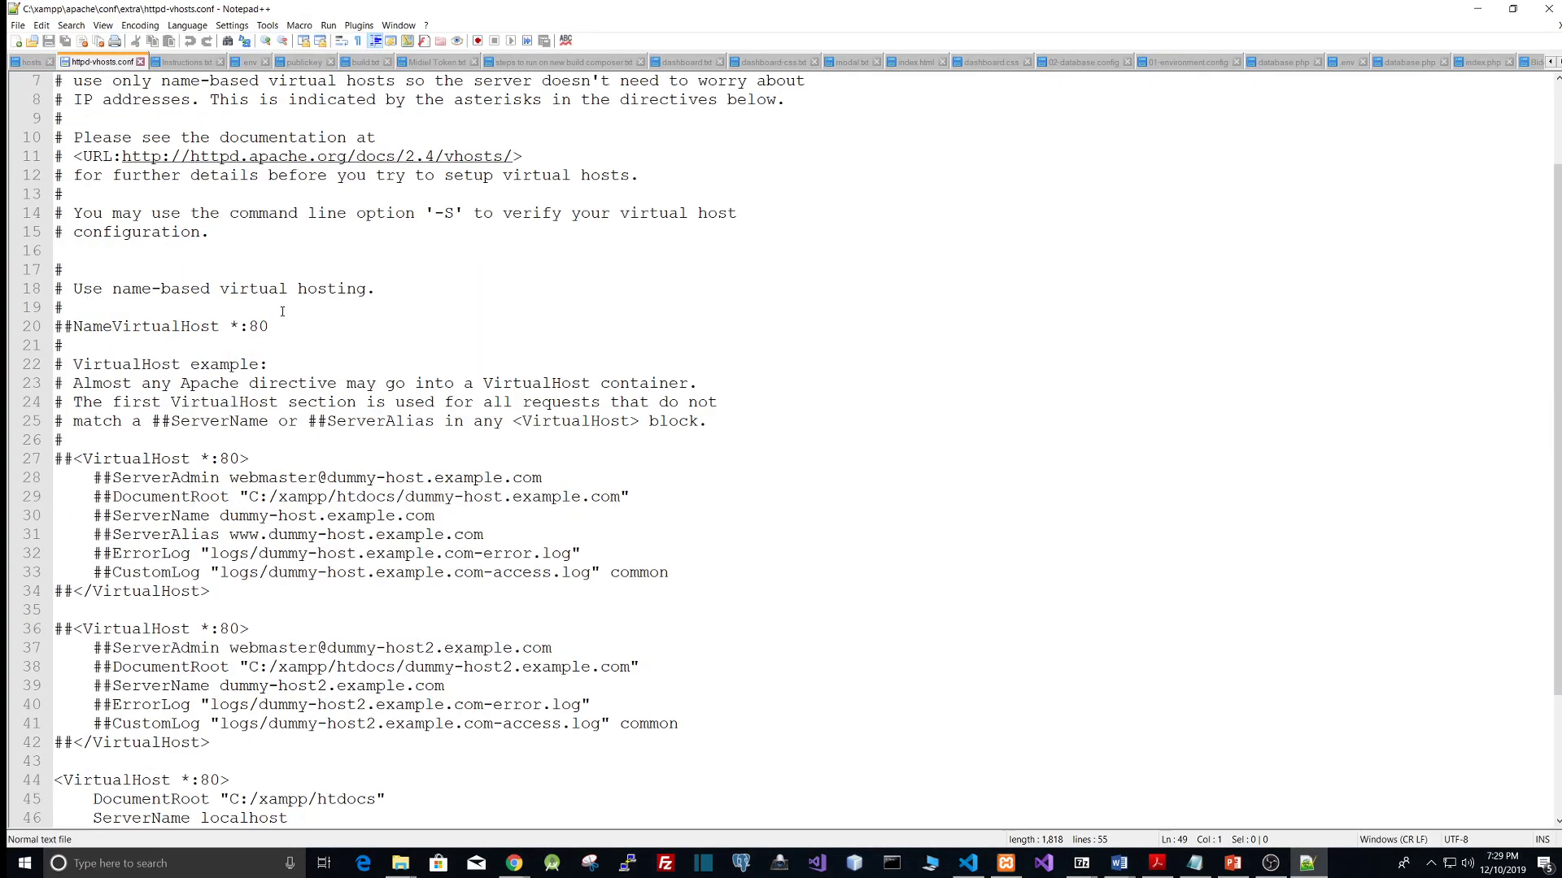
scroll(281, 311, "down", 5)
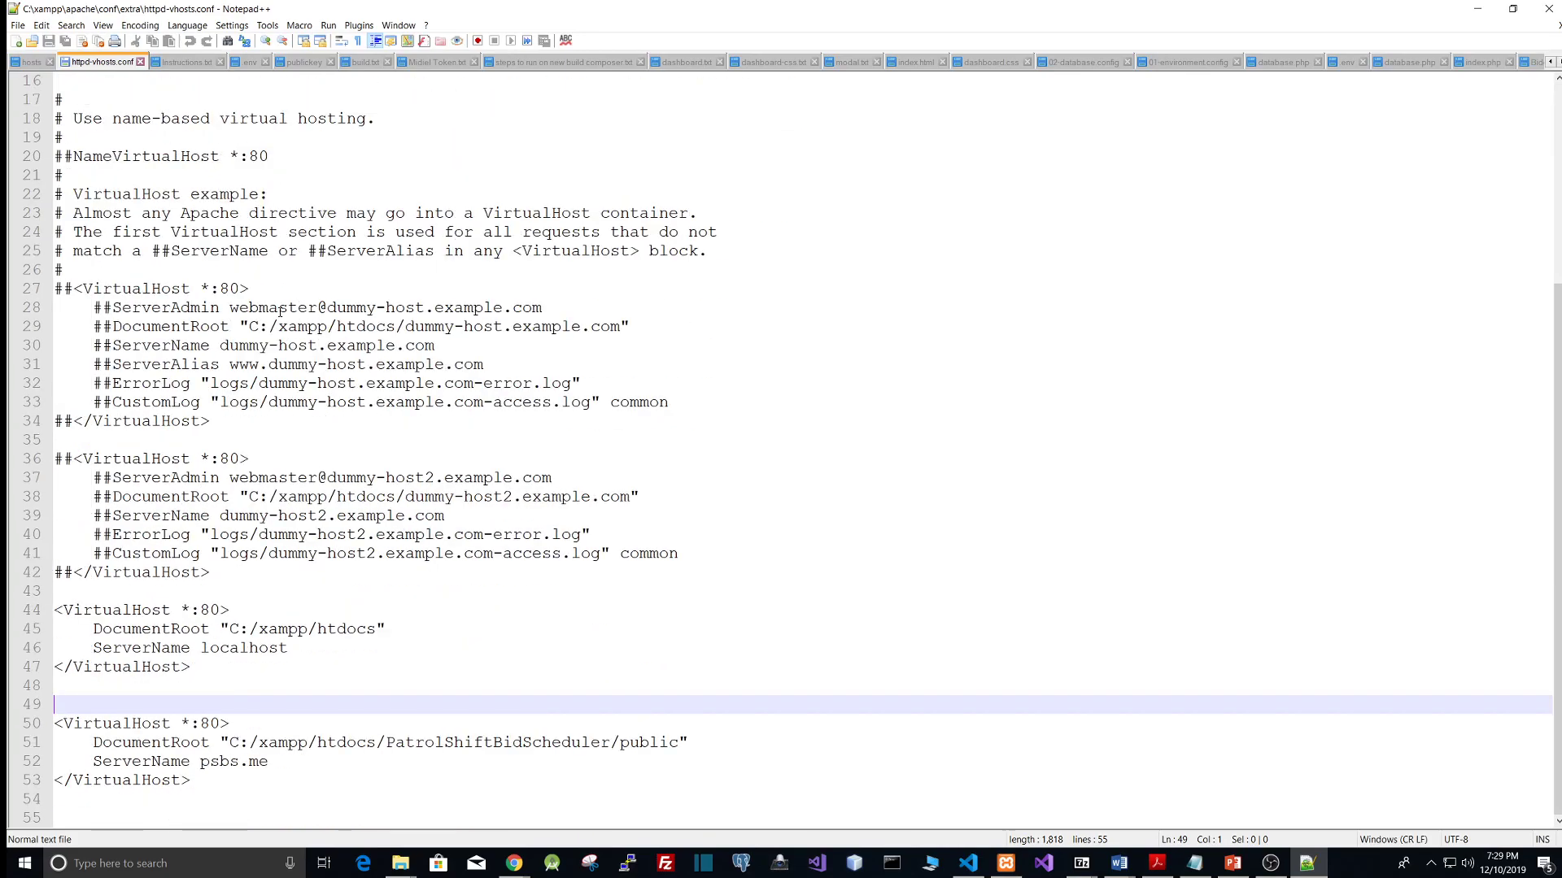
left_click(330, 657)
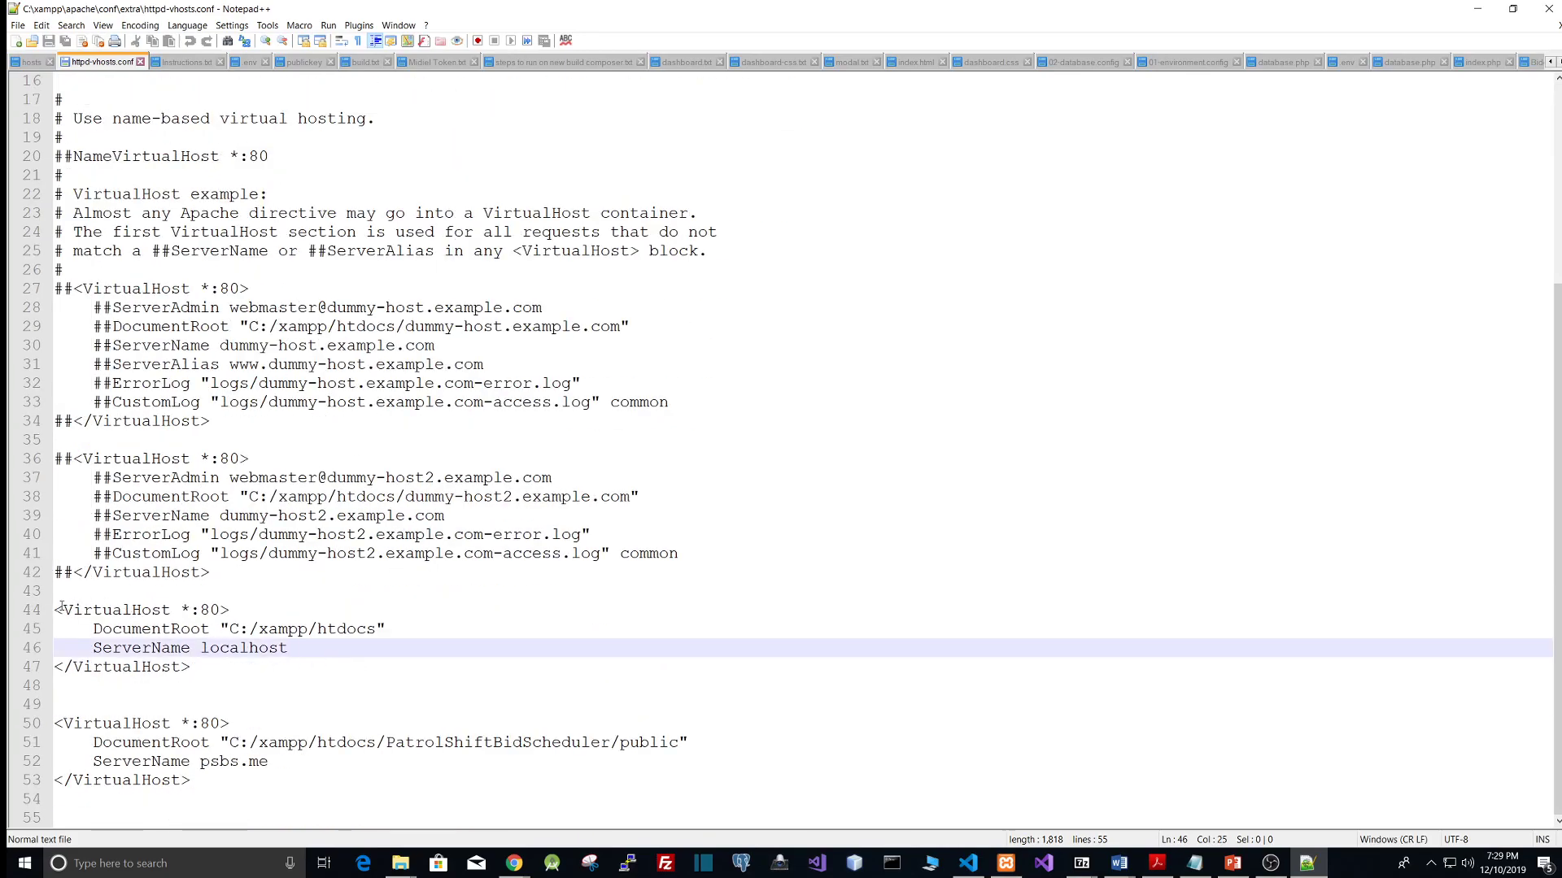
left_click_drag(56, 610, 195, 782)
left_click(201, 783)
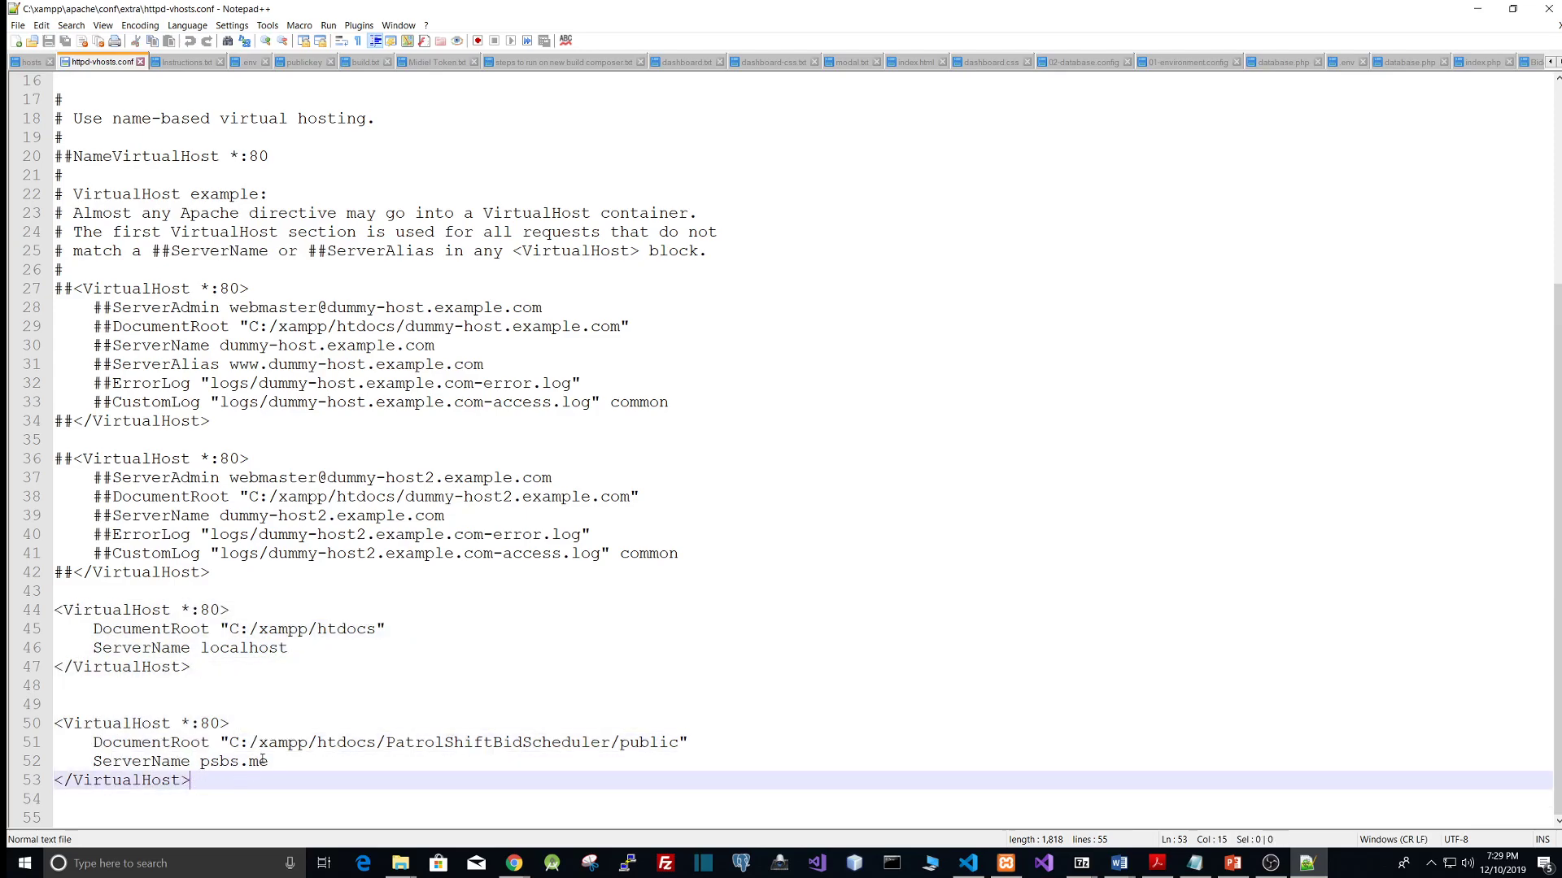
double_click(202, 648)
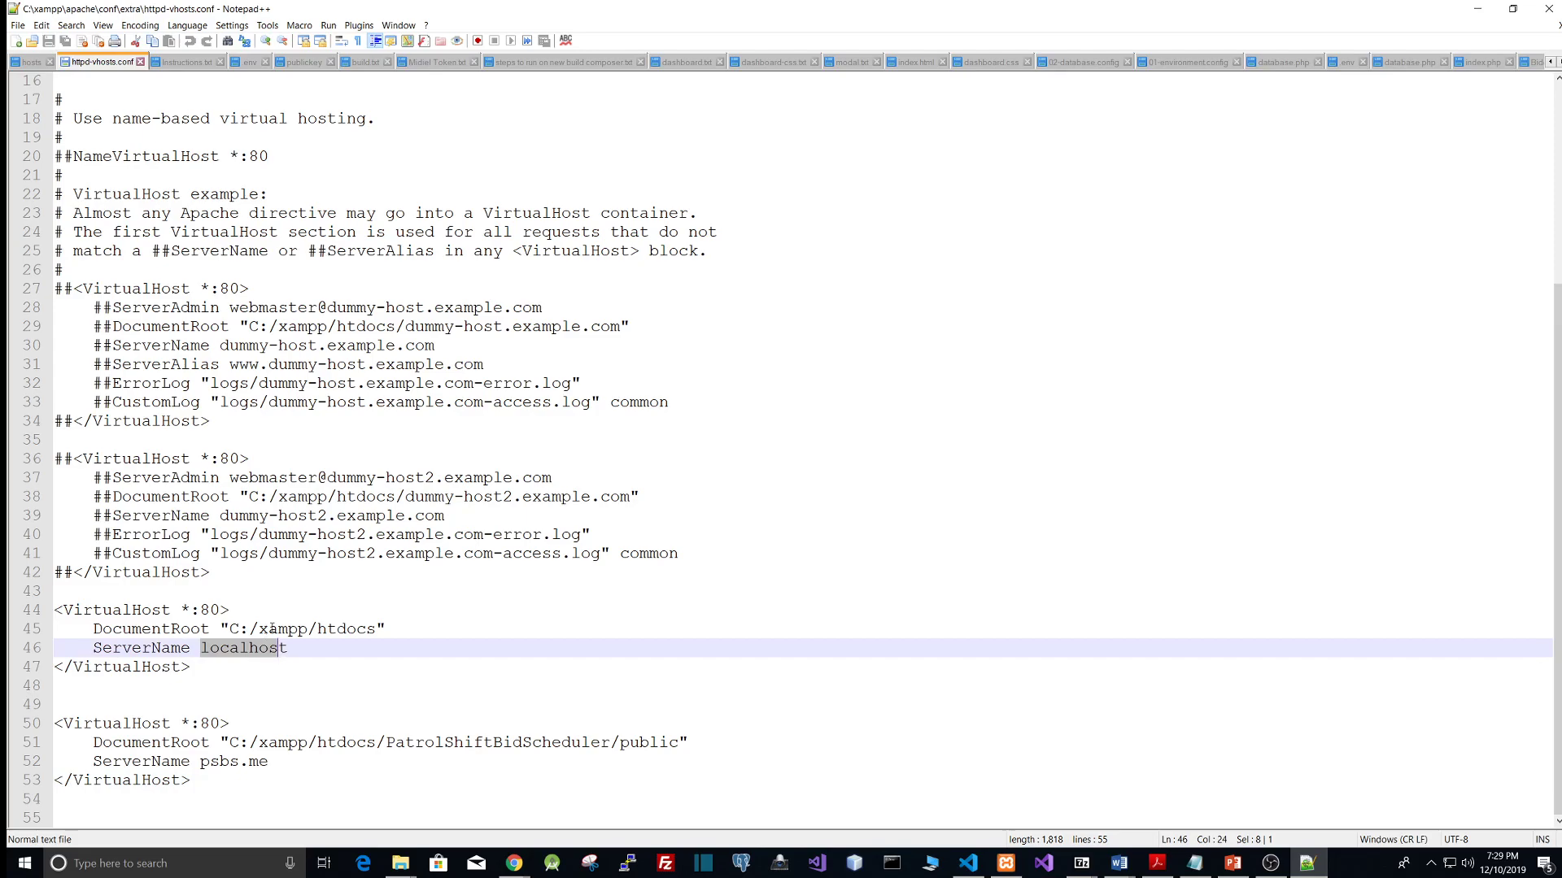
left_click(262, 630)
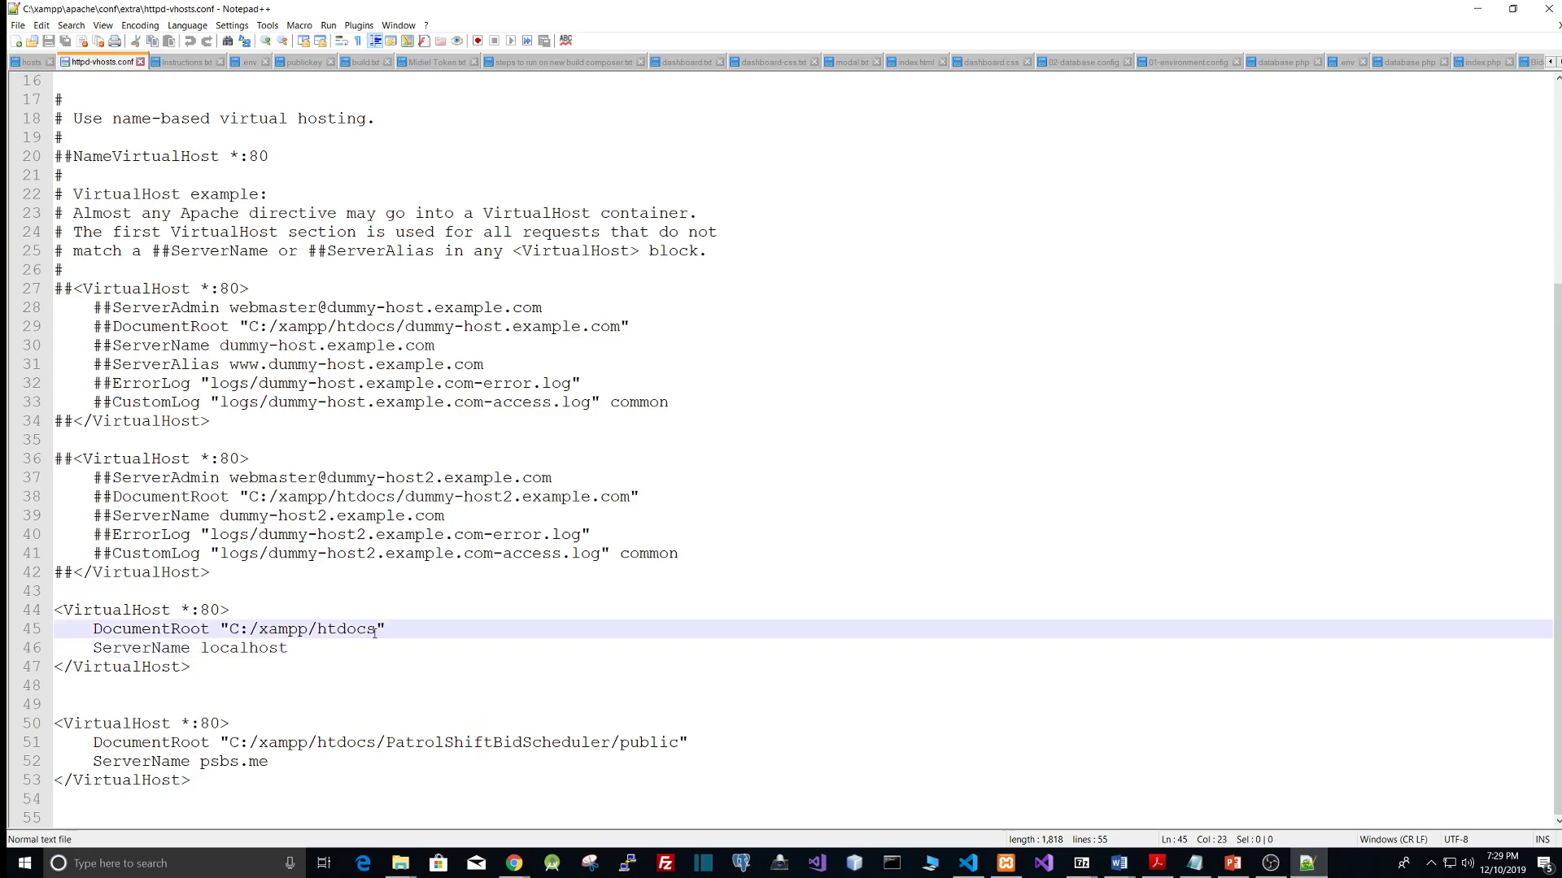
left_click_drag(377, 633, 301, 638)
left_click(322, 646)
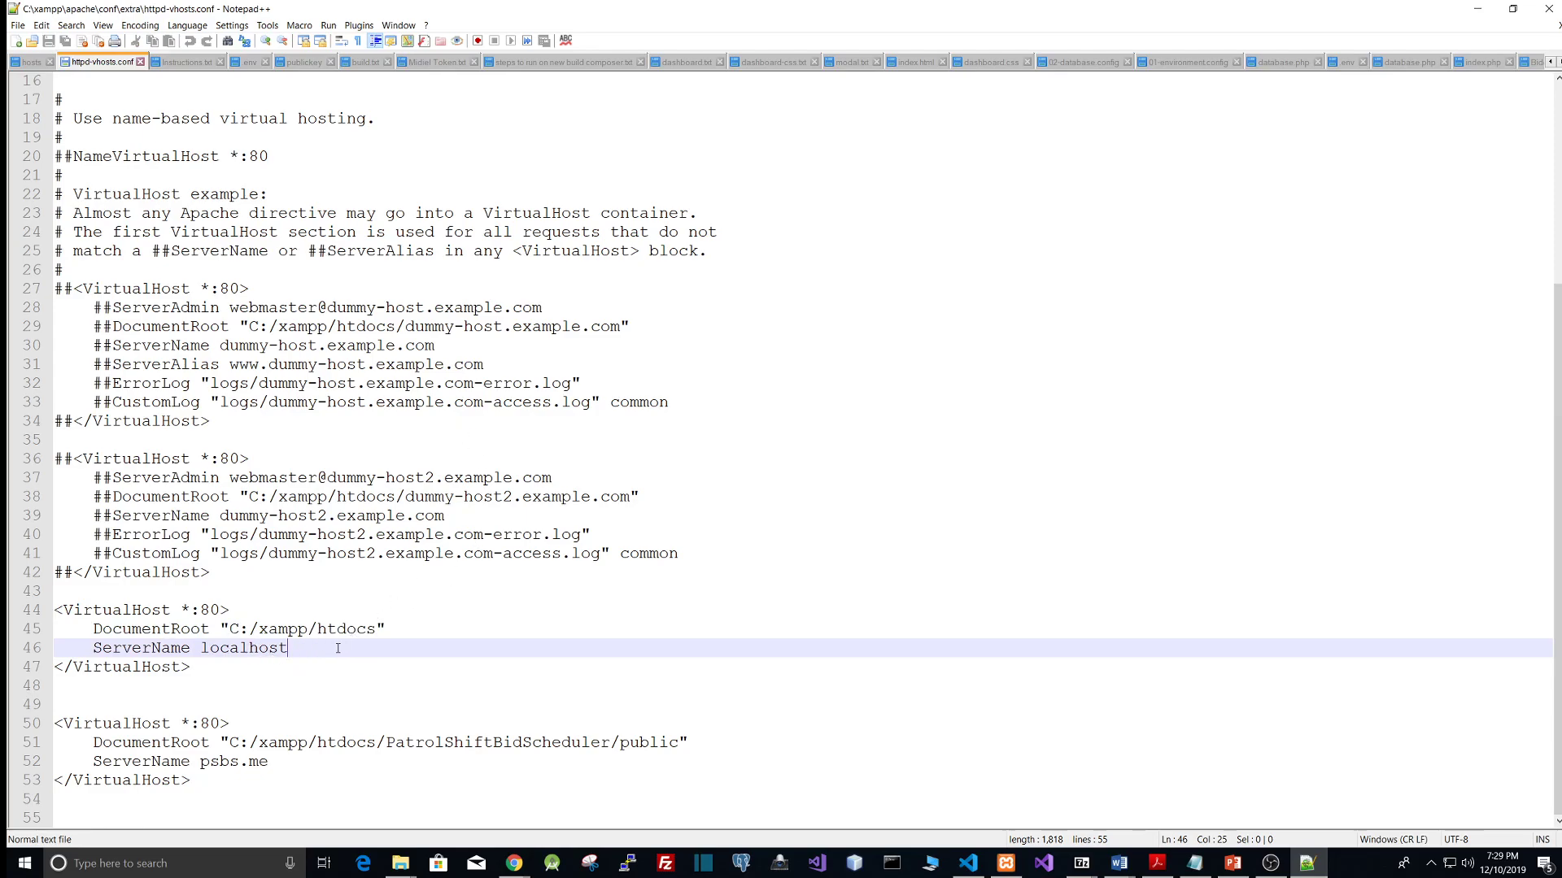
left_click_drag(377, 628, 317, 630)
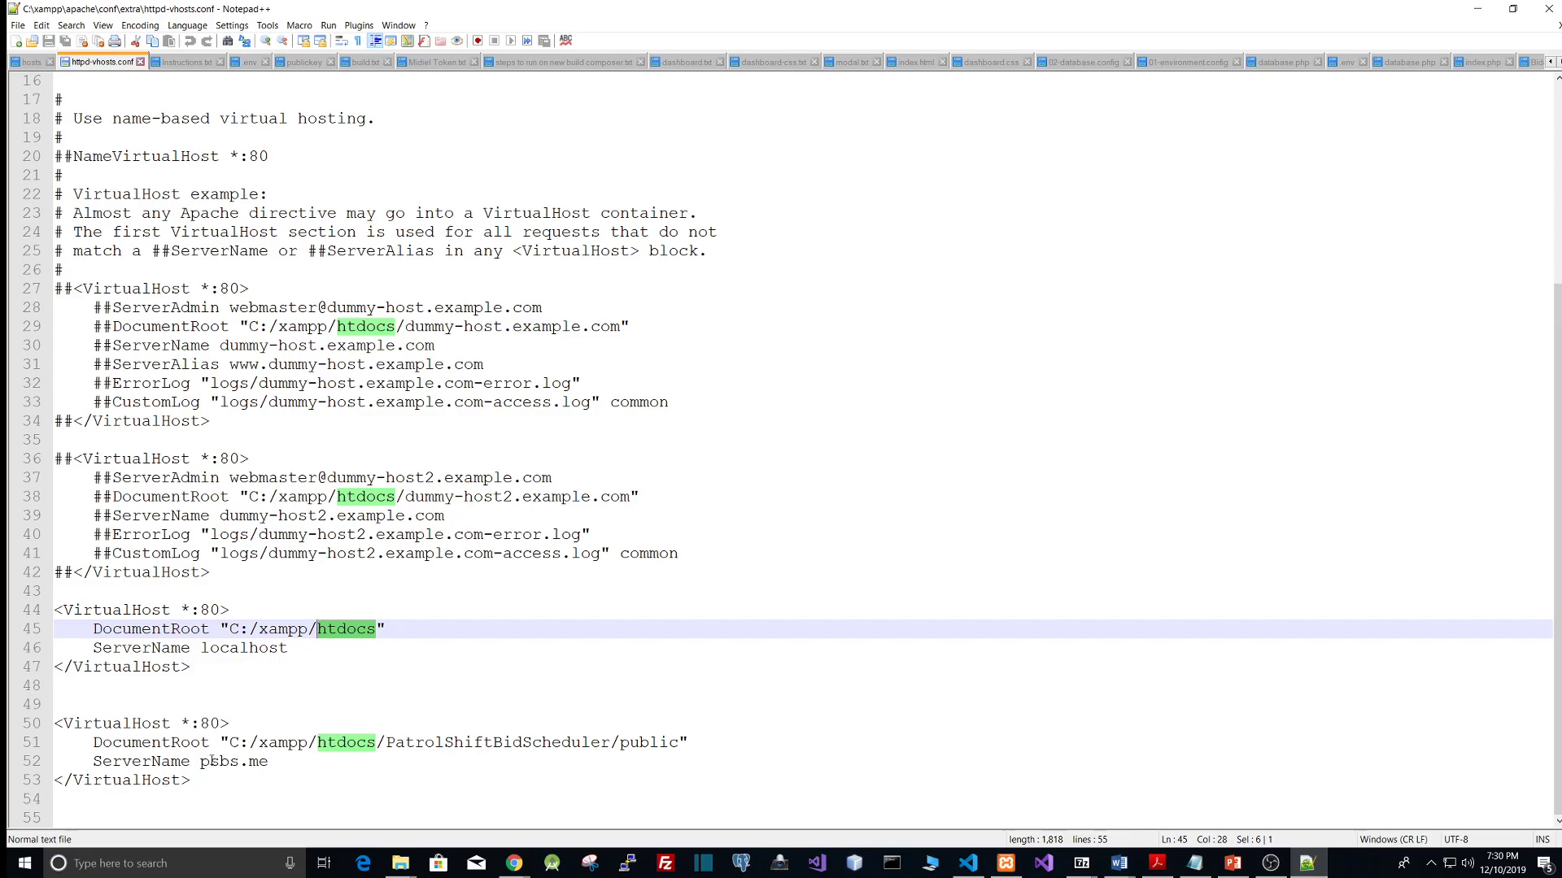
Step: Examine the PatrolShiftBidScheduler virtual host block, its public DocumentRoot and the psbs.me ServerName
left_click(271, 762)
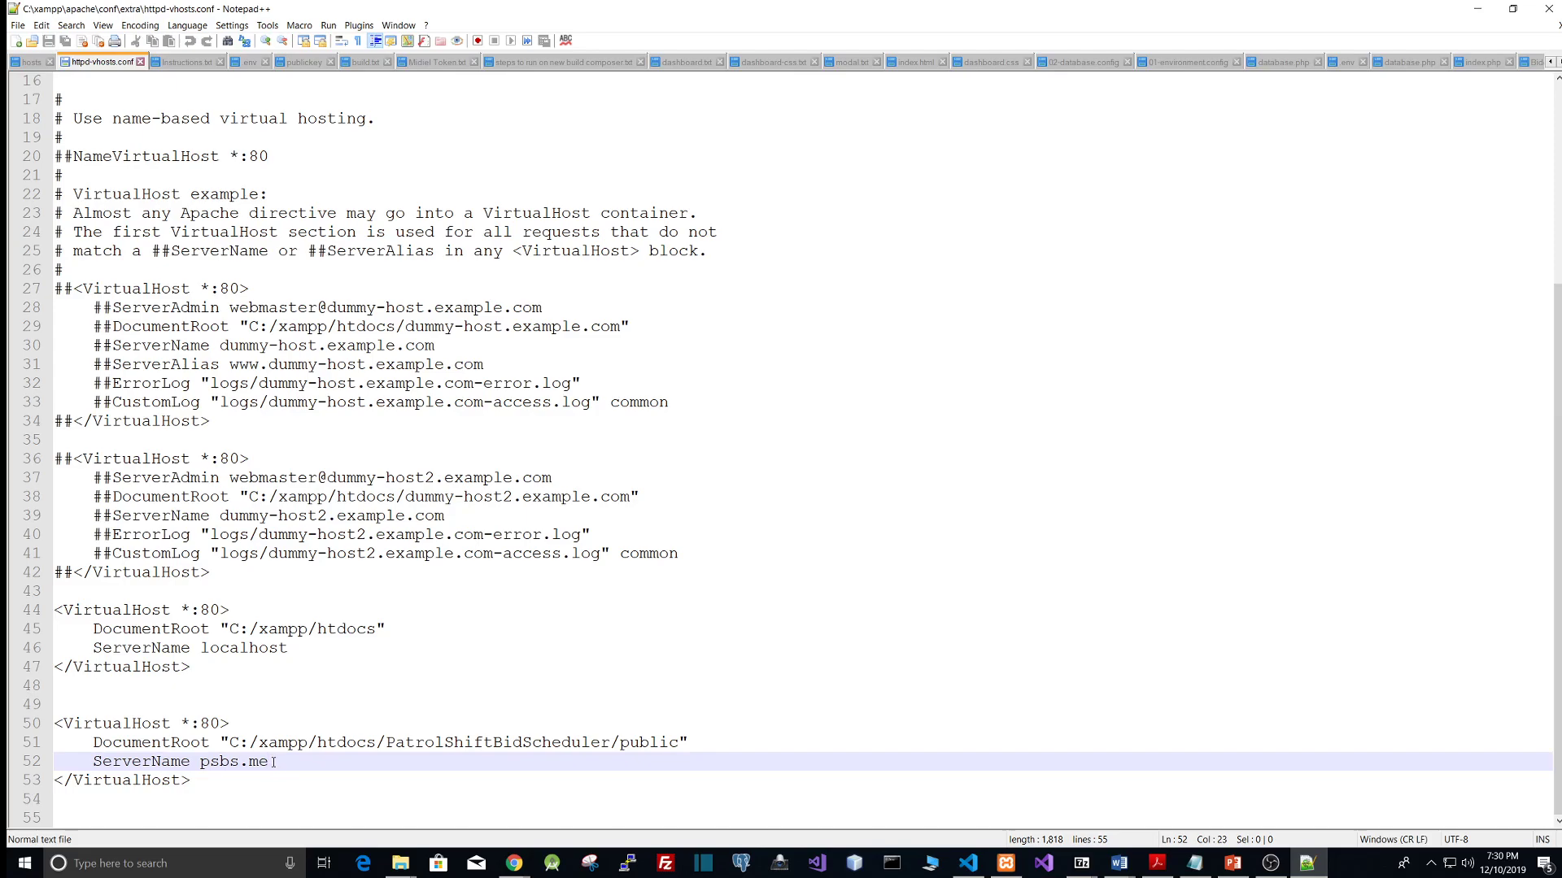
key("shift+Left")
key("shift+Left")
key("Right")
left_click_drag(239, 761, 200, 761)
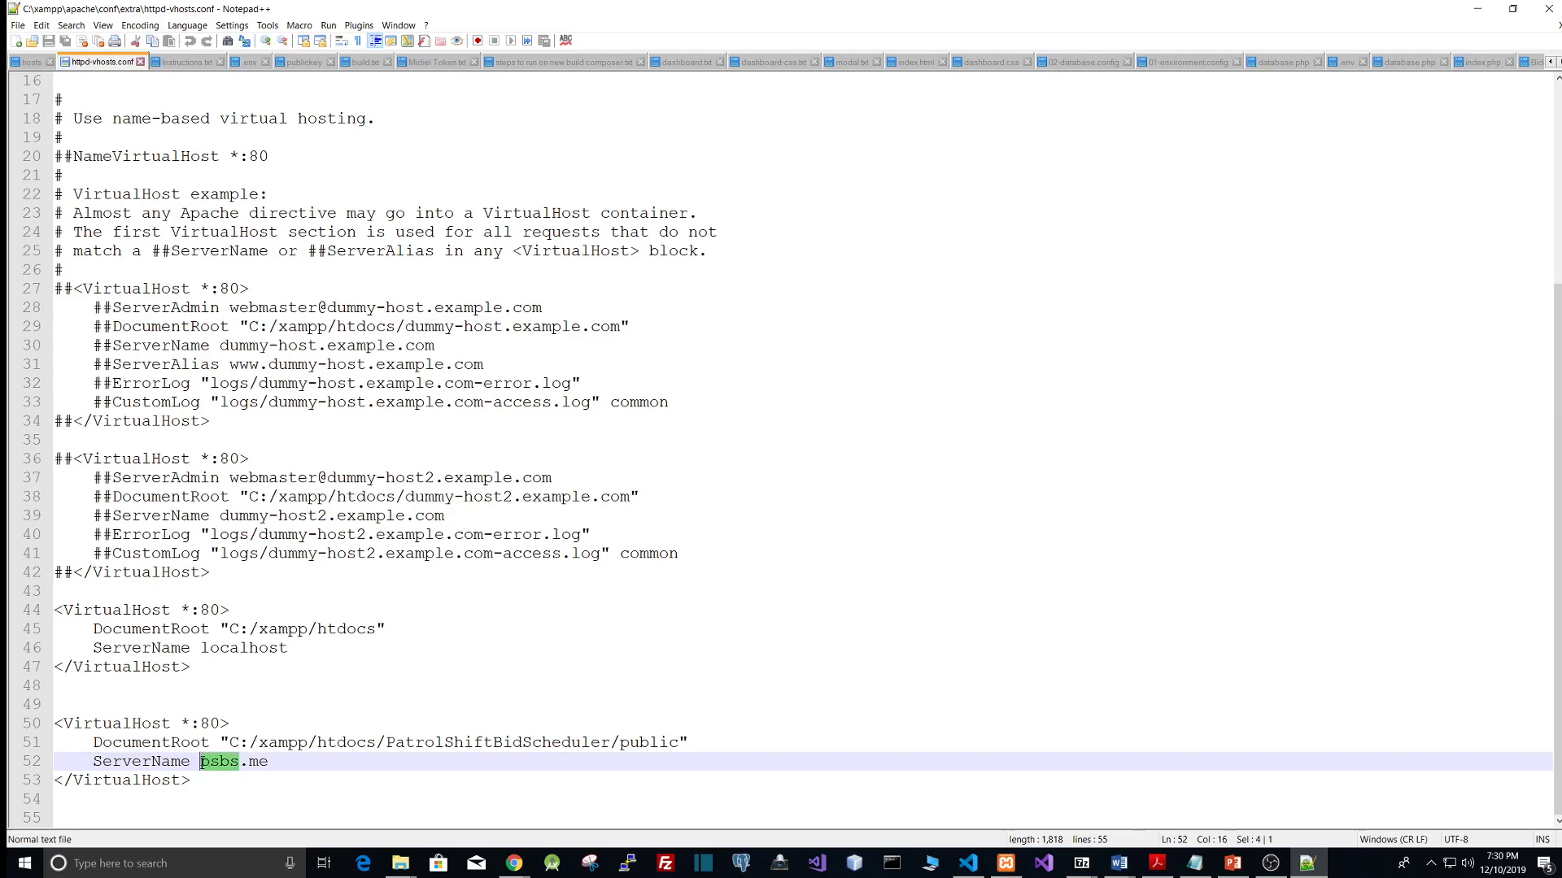
left_click(273, 762)
left_click_drag(426, 740, 571, 748)
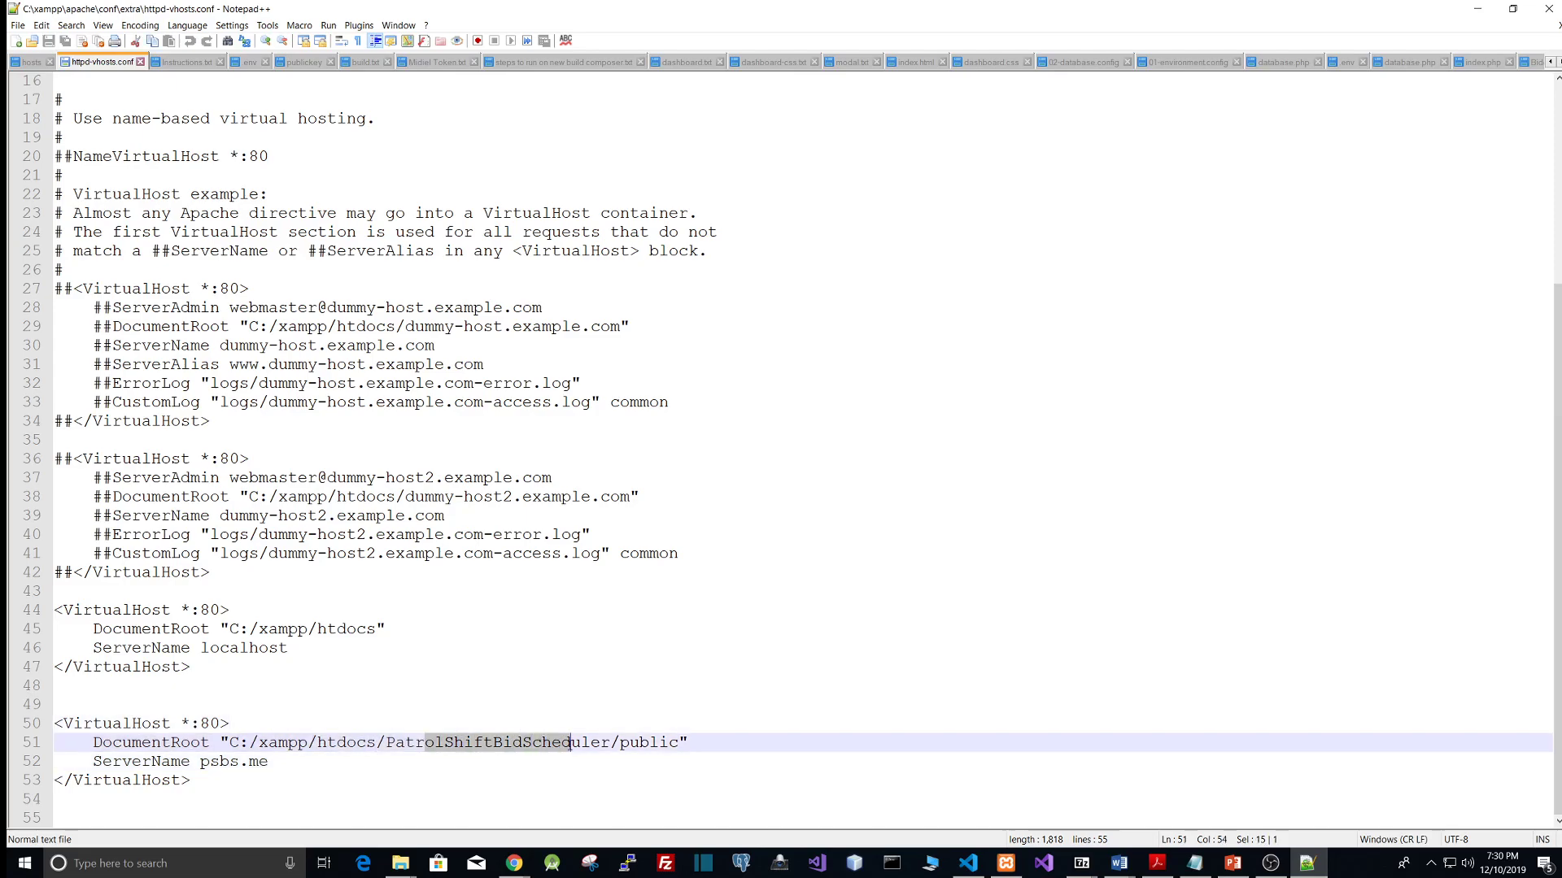
double_click(571, 749)
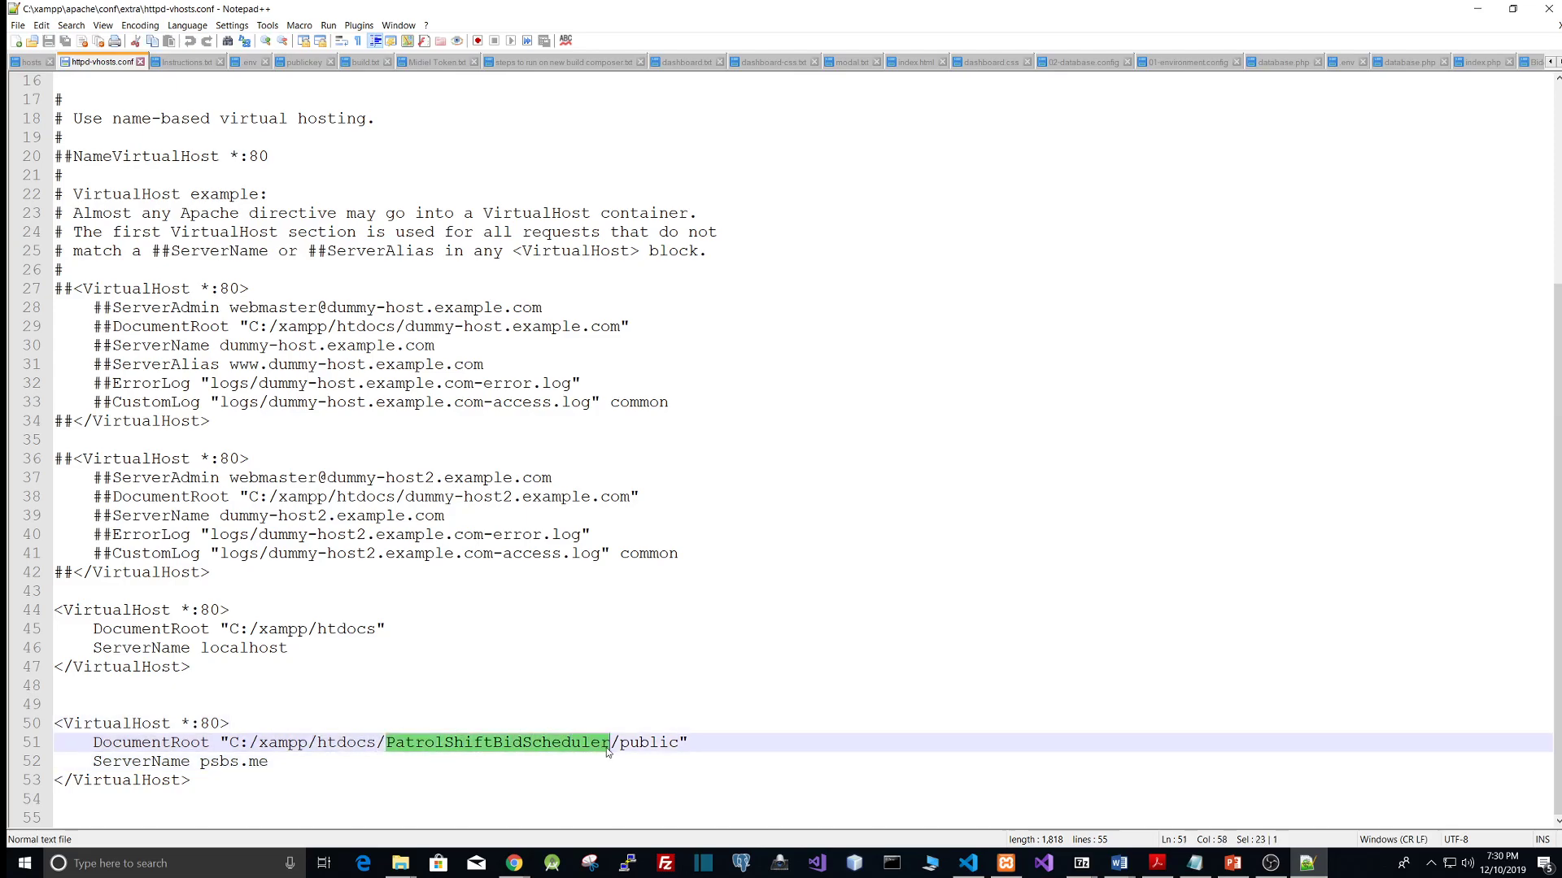
left_click(670, 744)
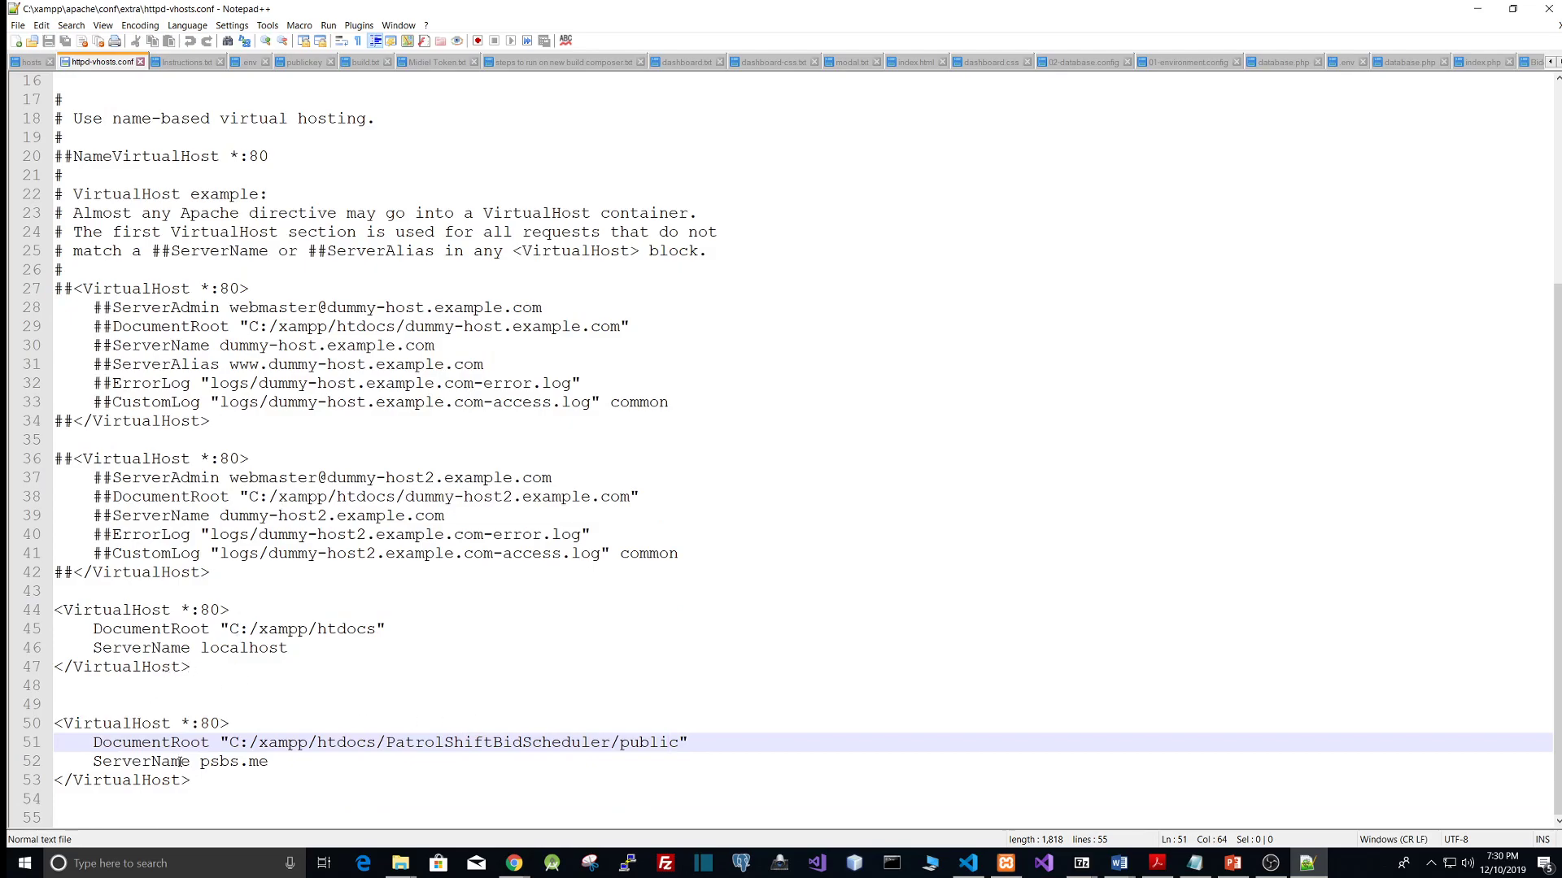
left_click(205, 786)
scroll(135, 615, "up", 4)
scroll(826, 523, "down", 4)
left_click(832, 528)
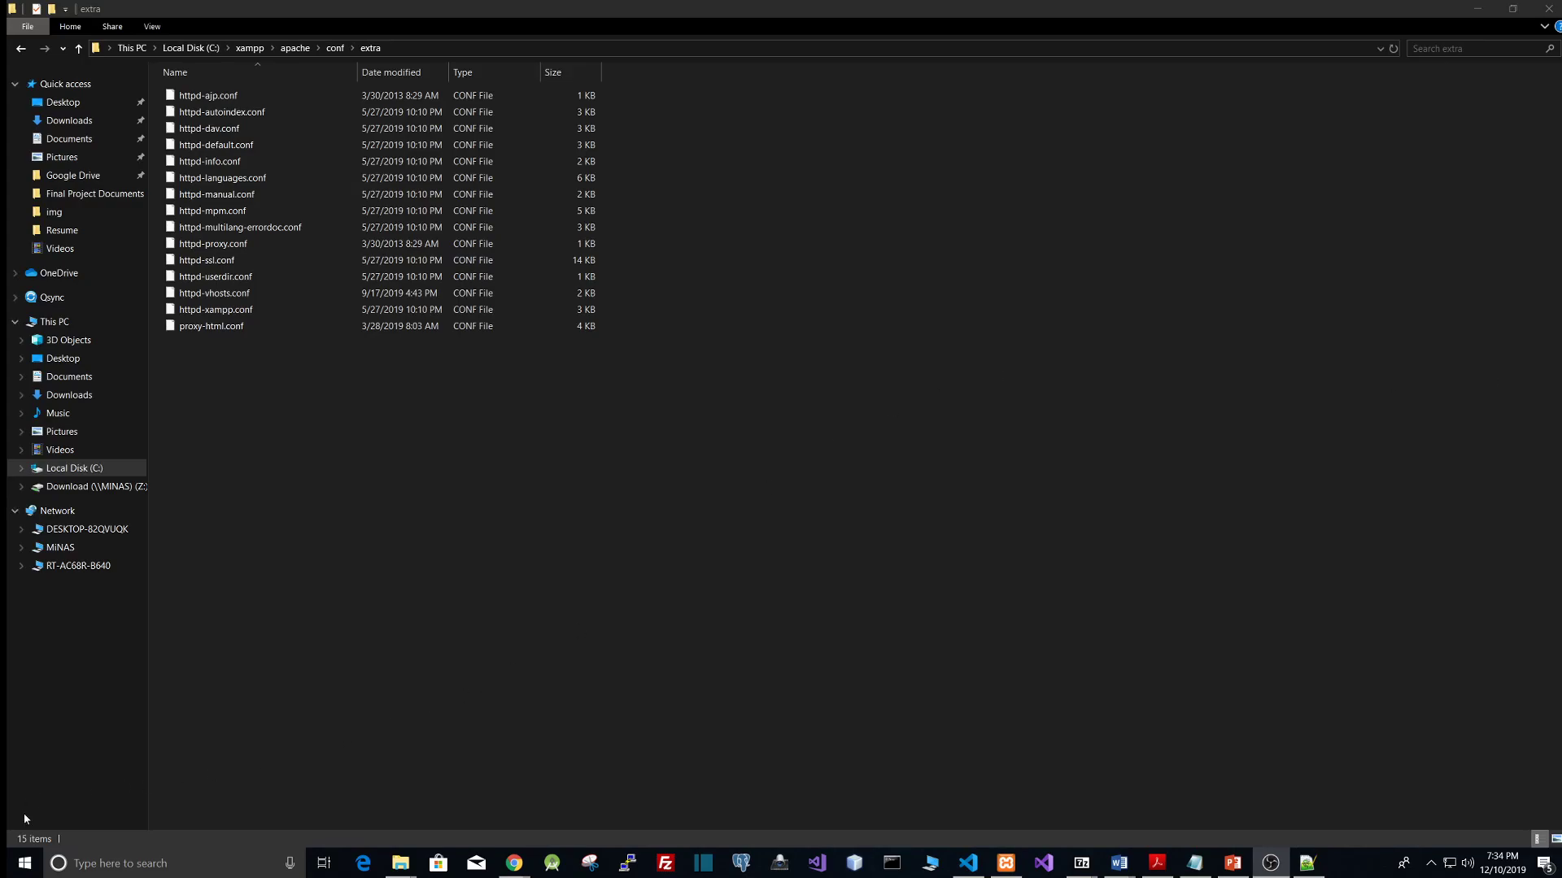
Step: Search for Notepad and launch it as administrator
left_click(108, 864)
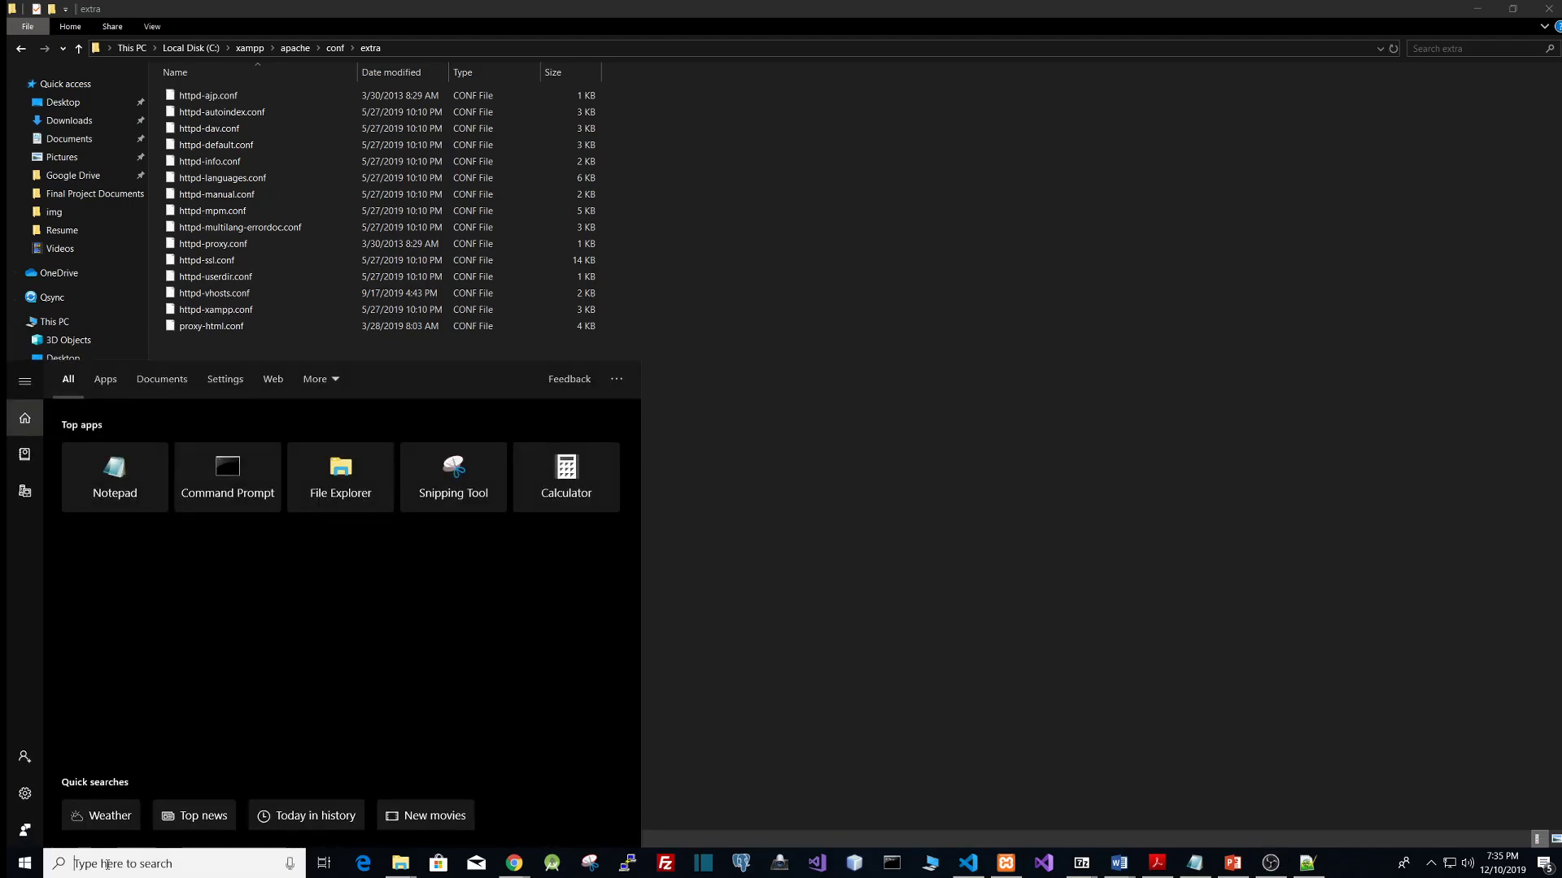
type("note")
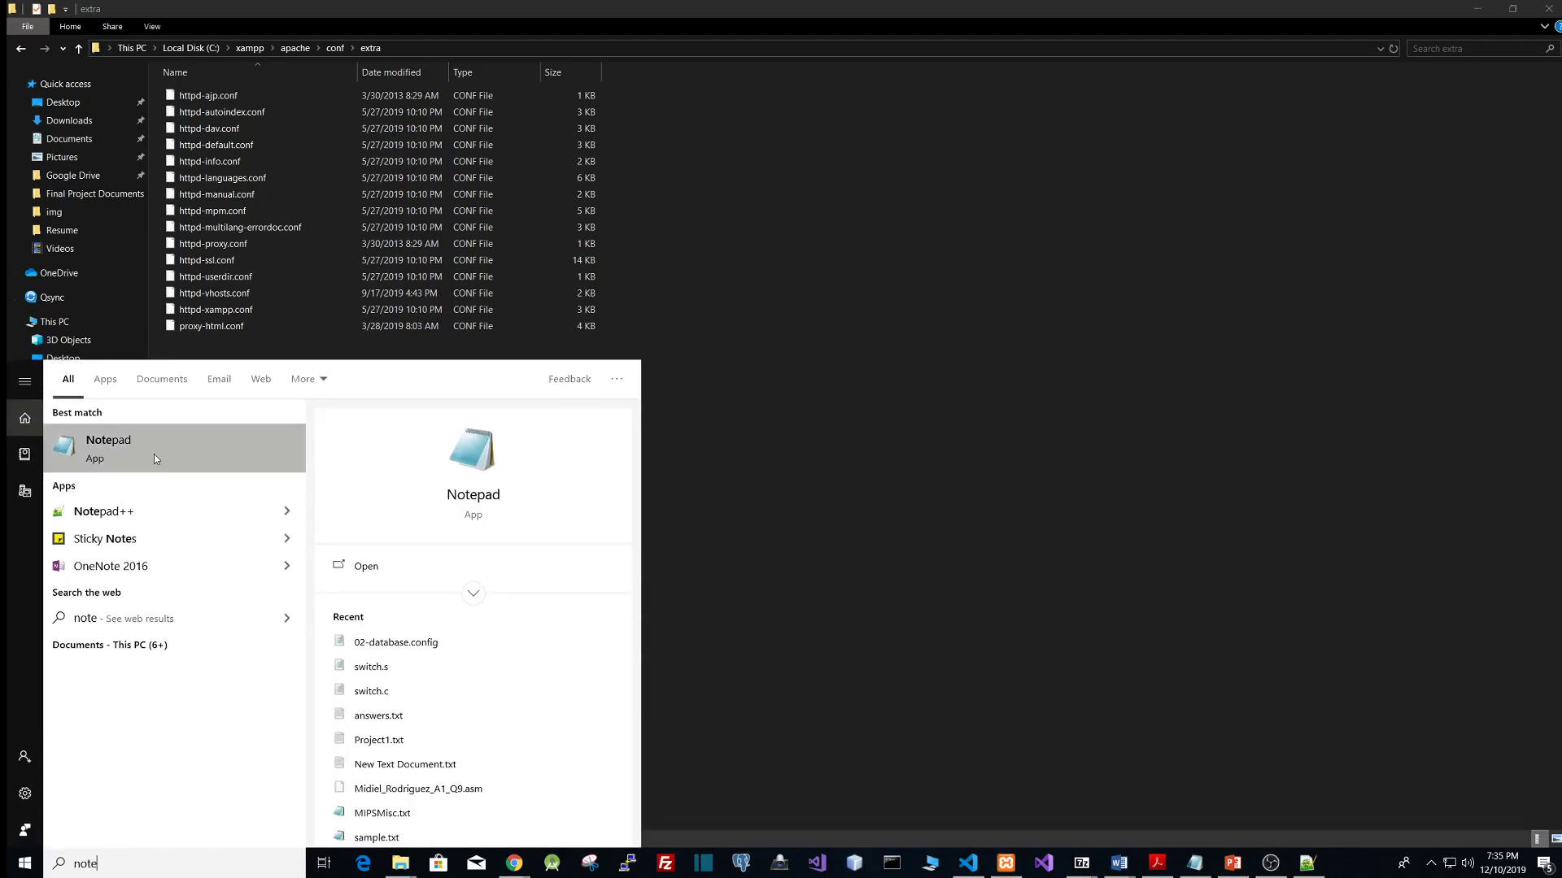
right_click(111, 449)
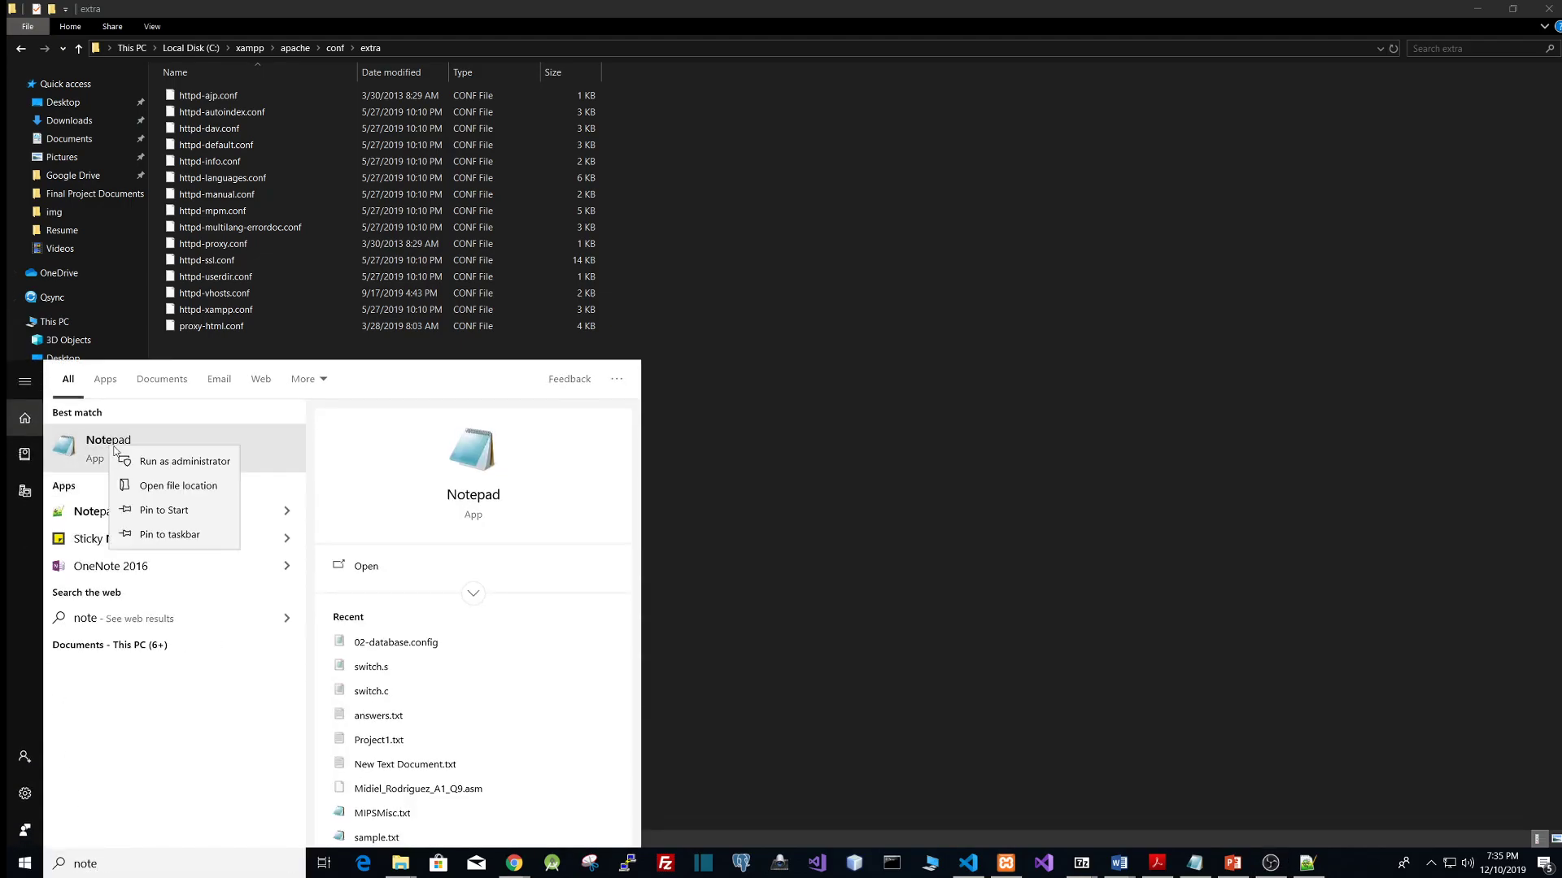
left_click(170, 462)
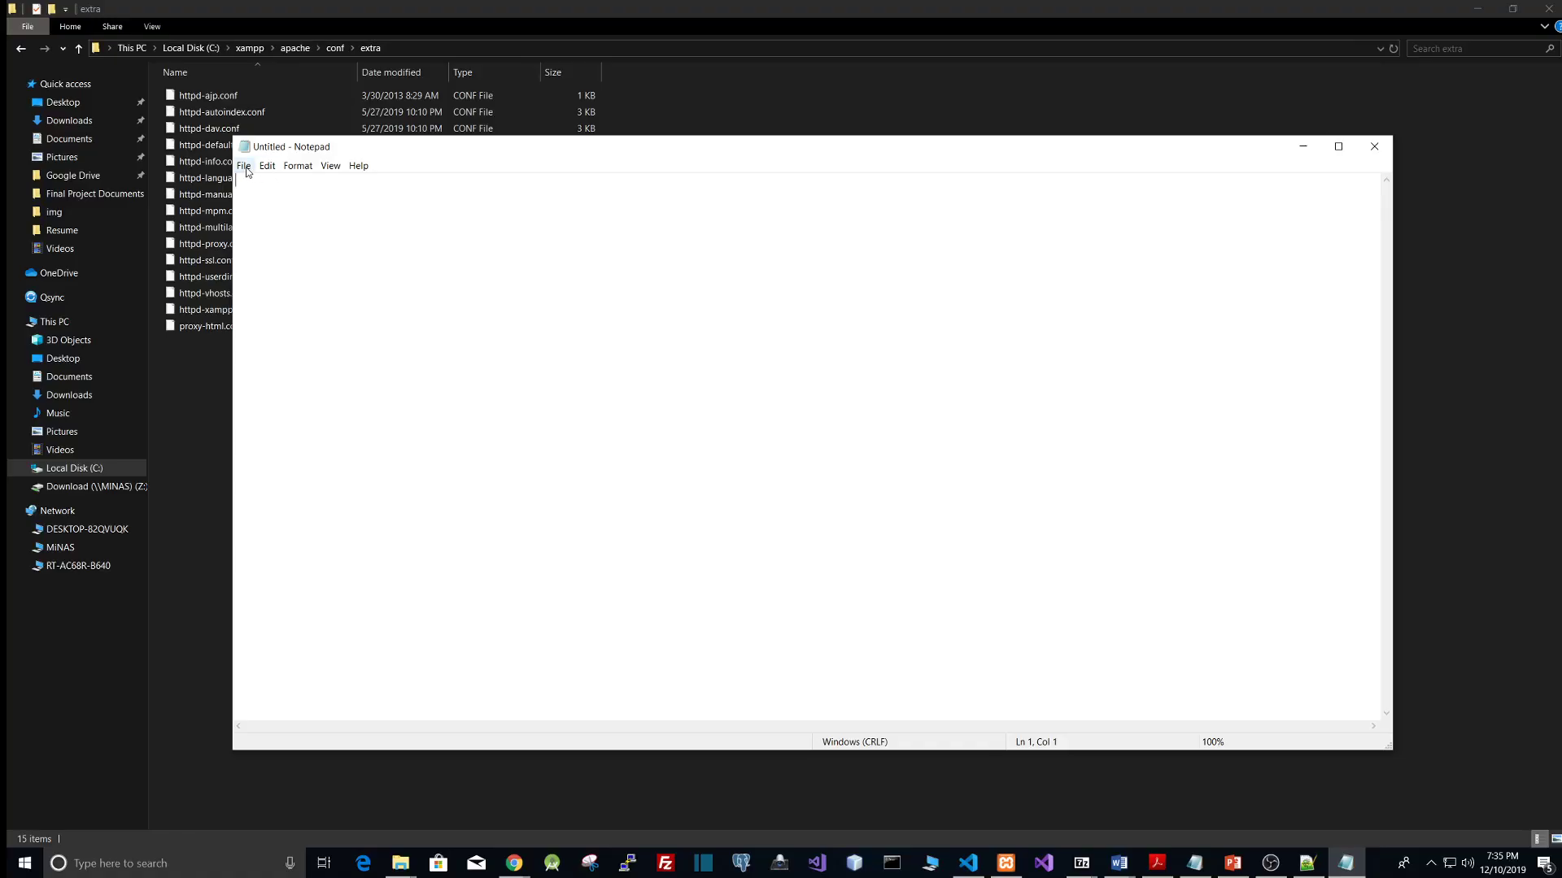
Step: Start opening a file in Notepad and browse the Open dialog to C:\Windows\System32\drivers\etc
left_click(243, 165)
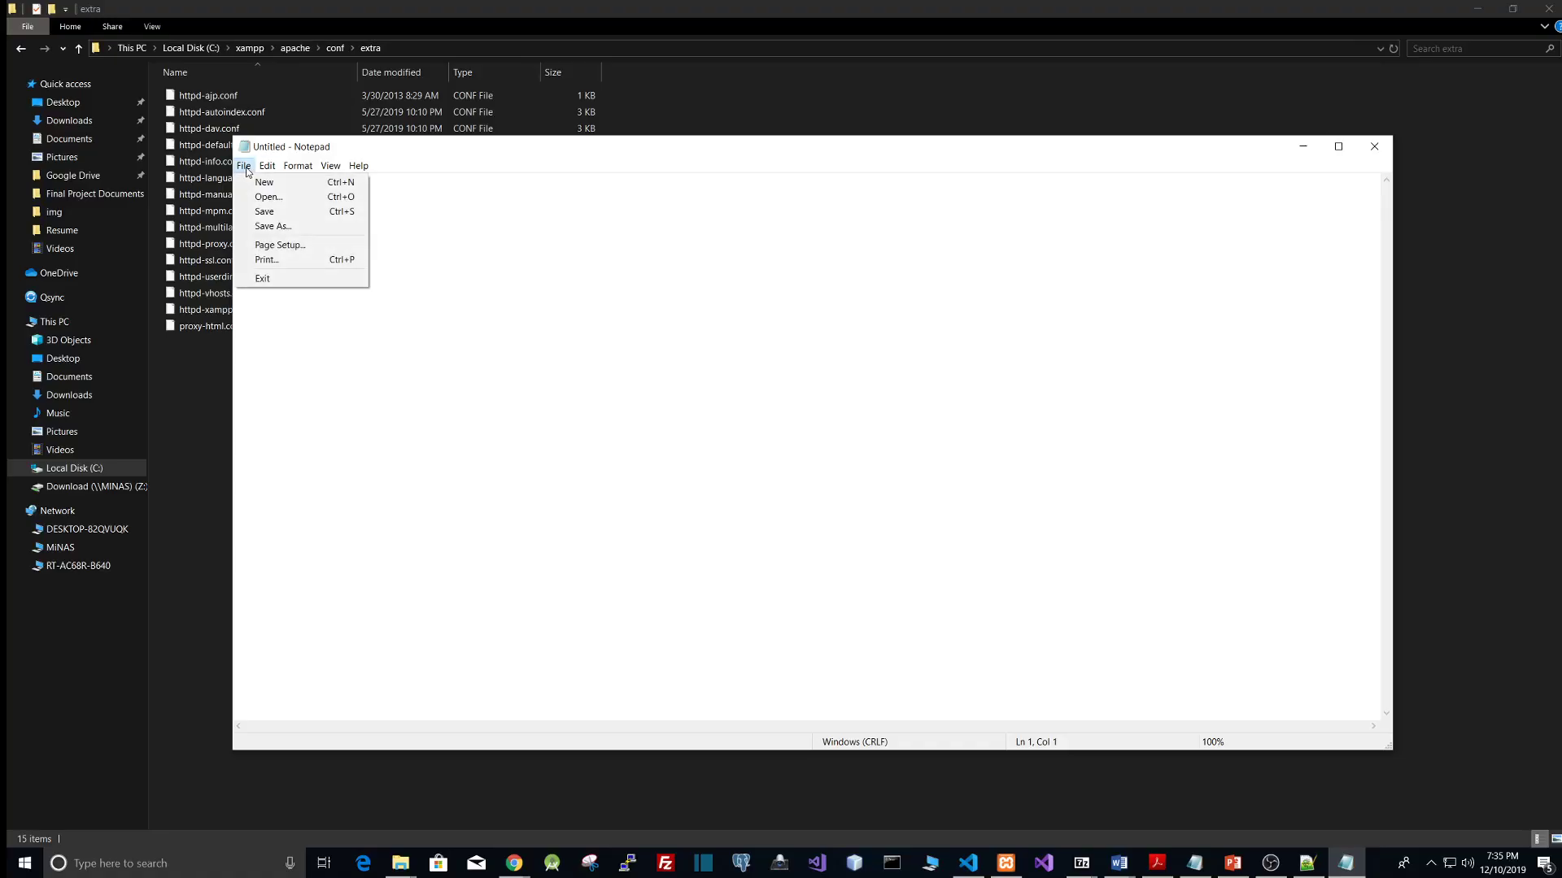
left_click(269, 203)
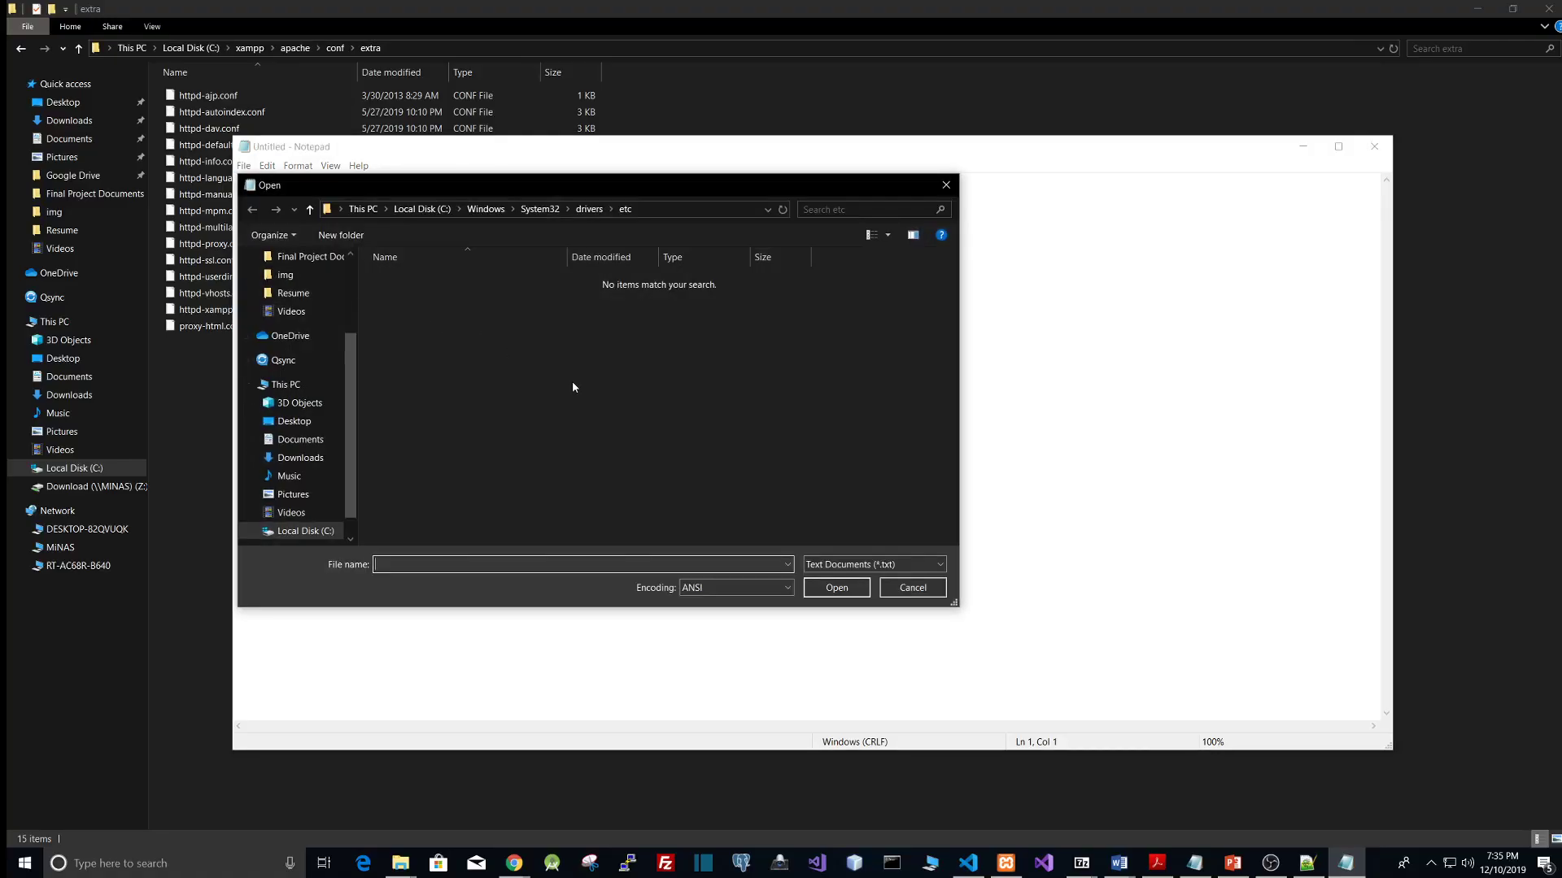
left_click(421, 209)
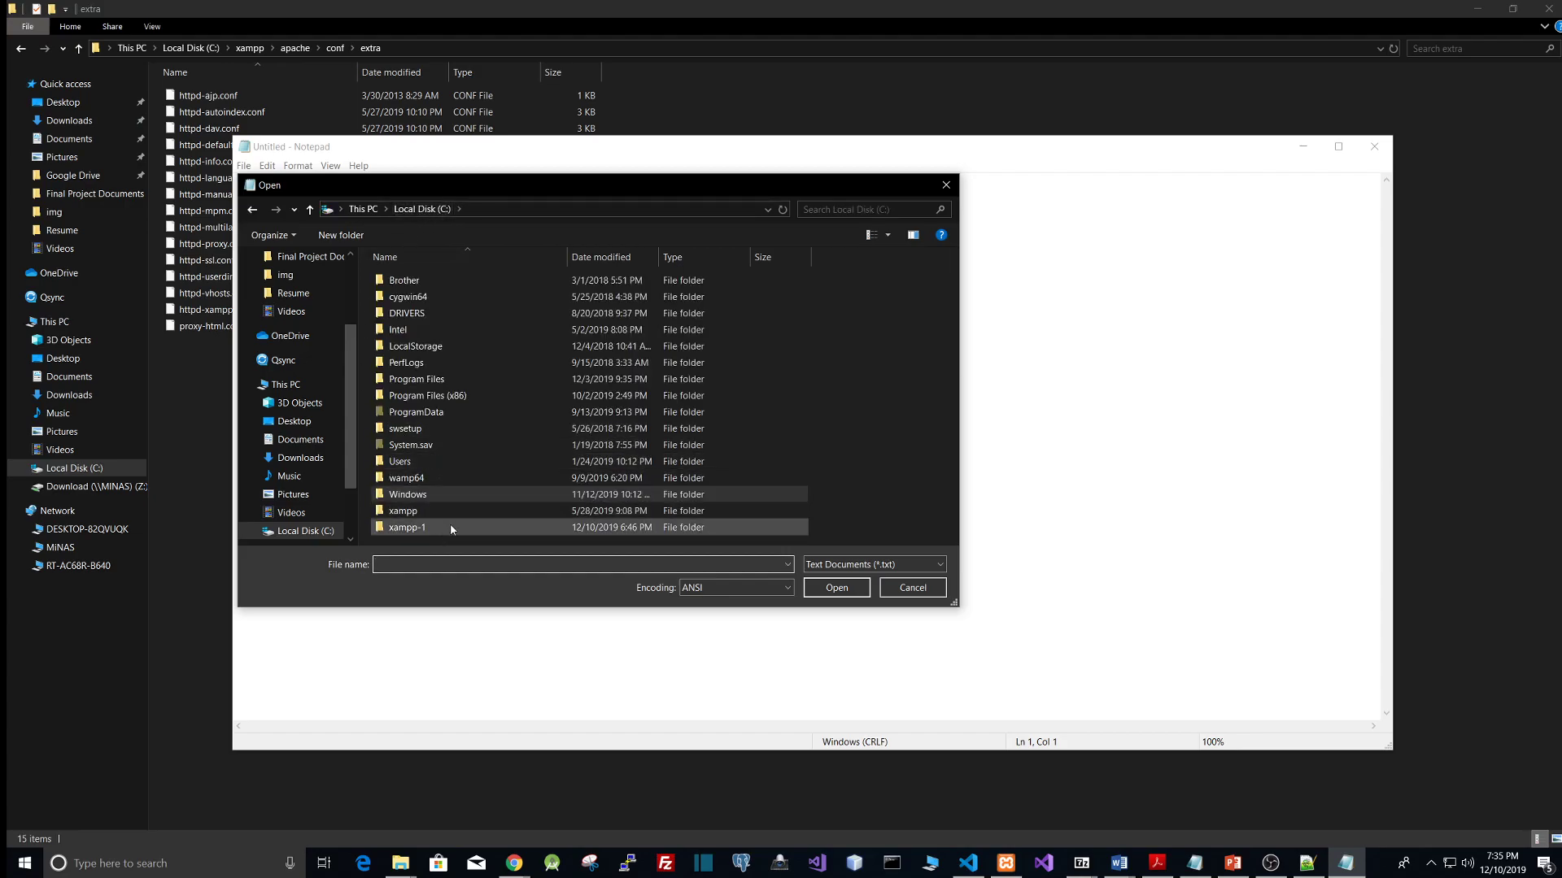
double_click(407, 496)
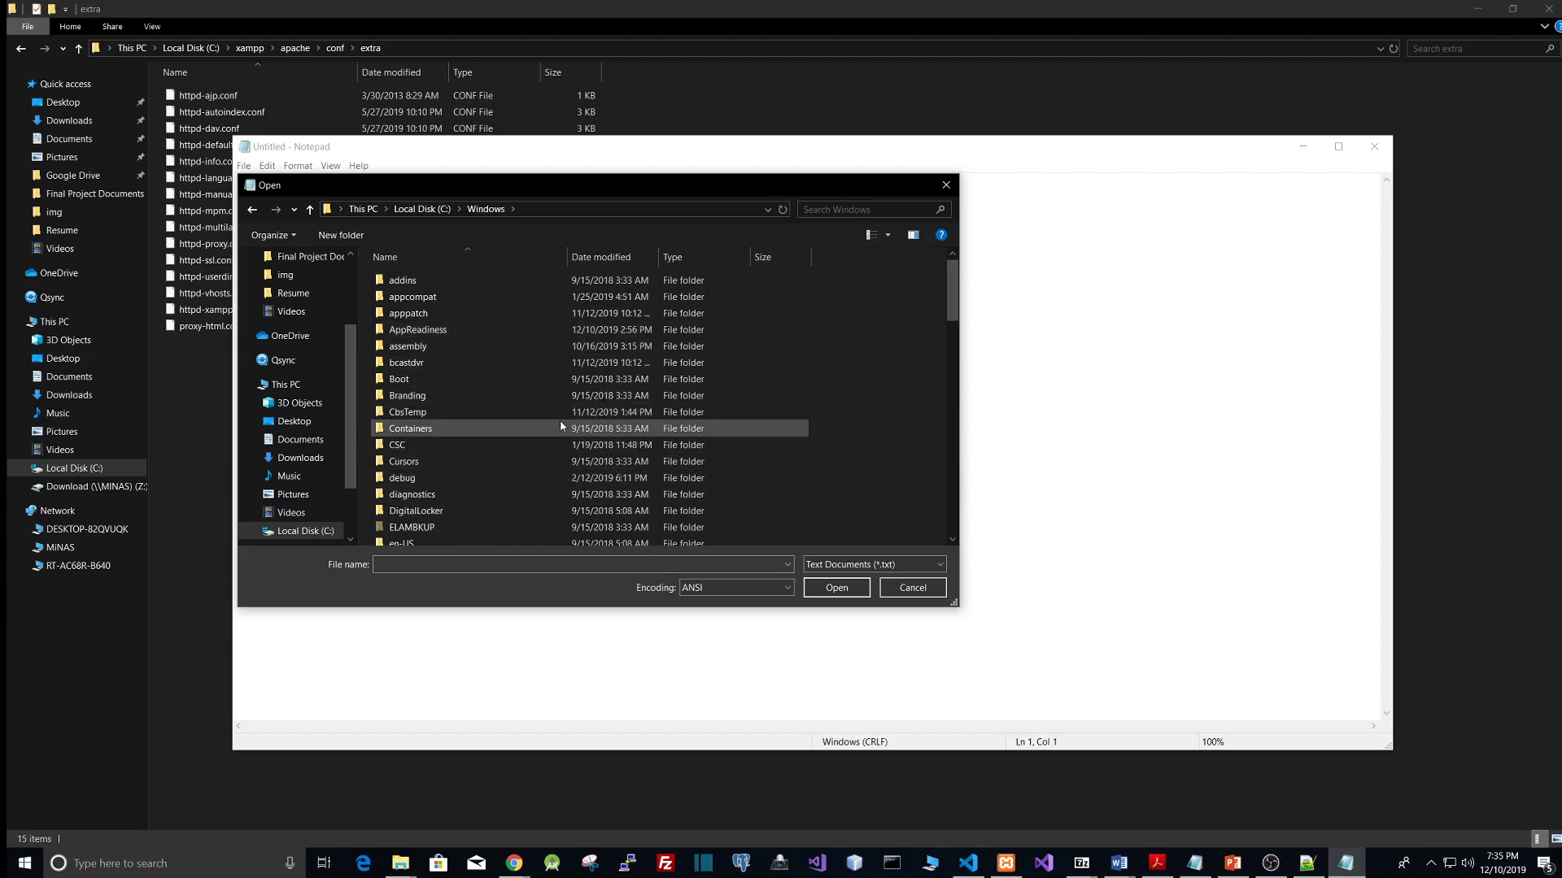
scroll(537, 419, "down", 4)
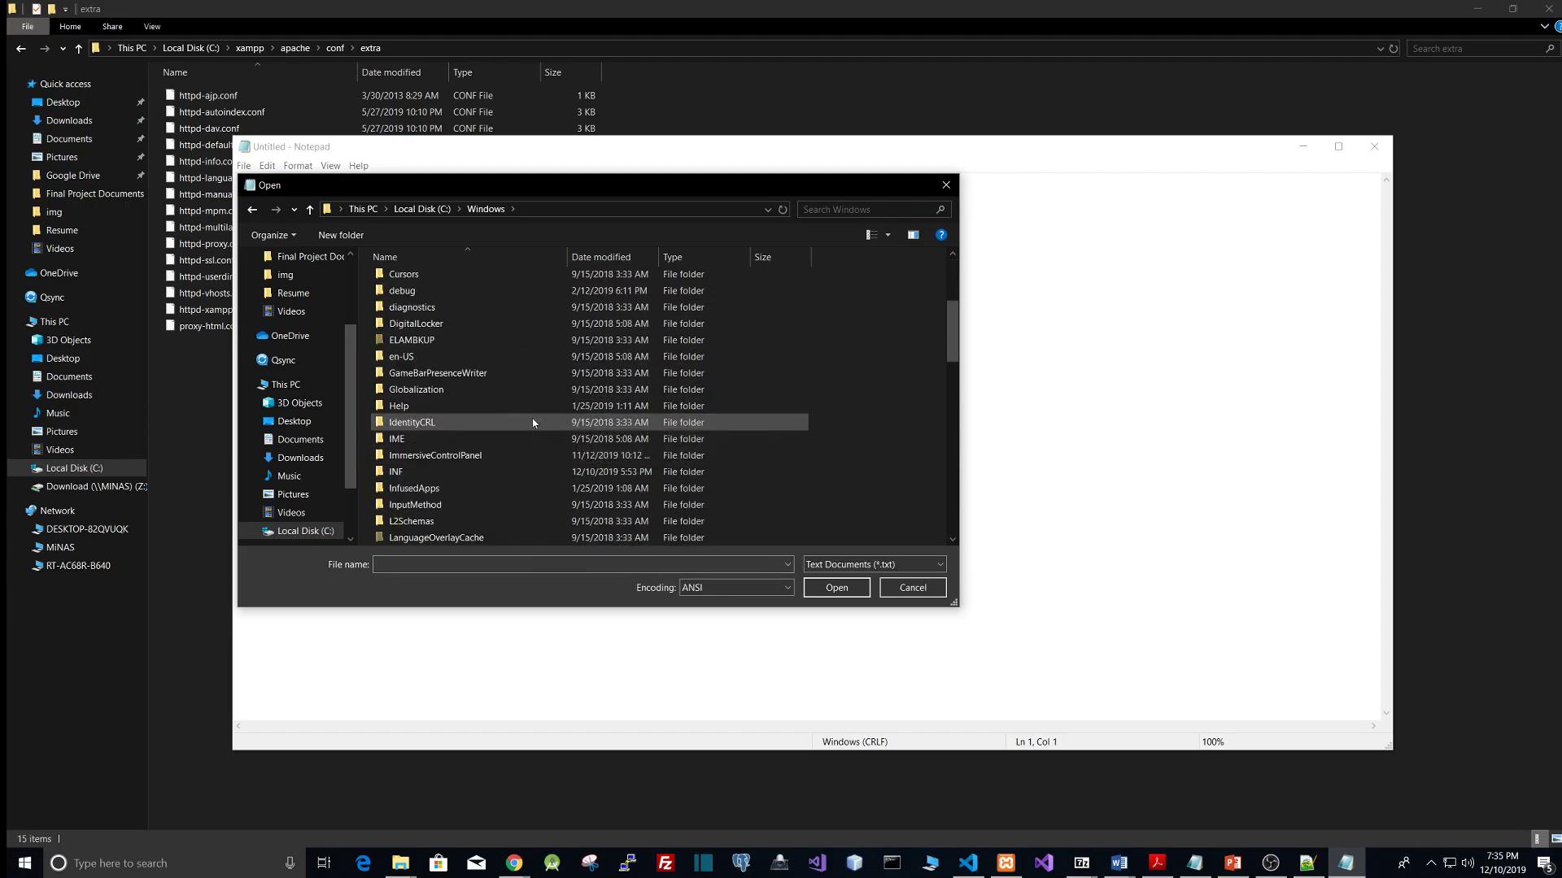
scroll(533, 422, "down", 14)
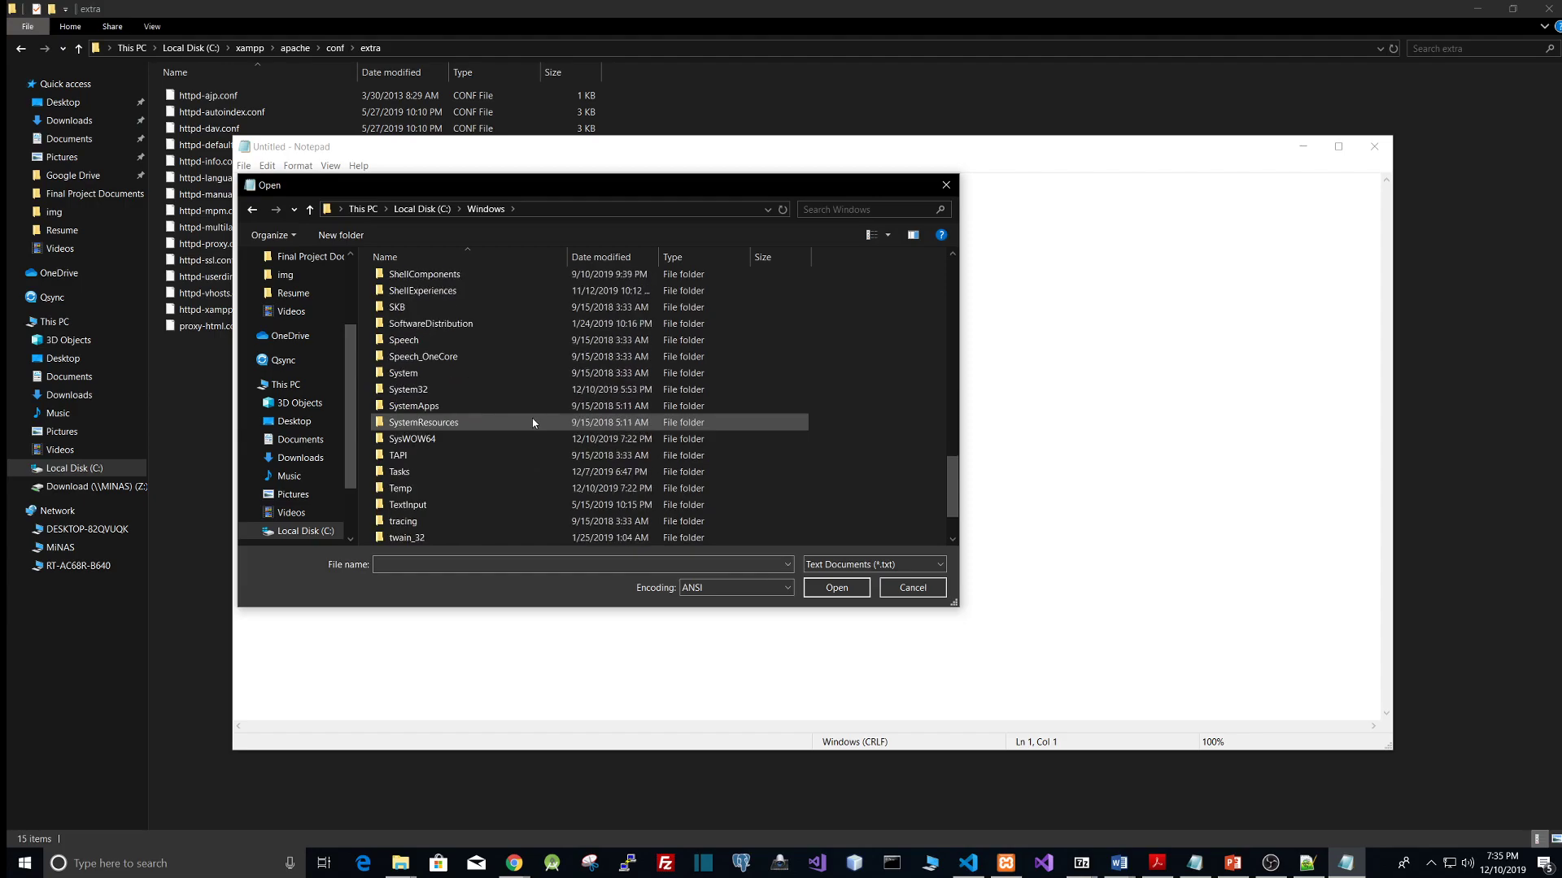
scroll(451, 425, "down", 2)
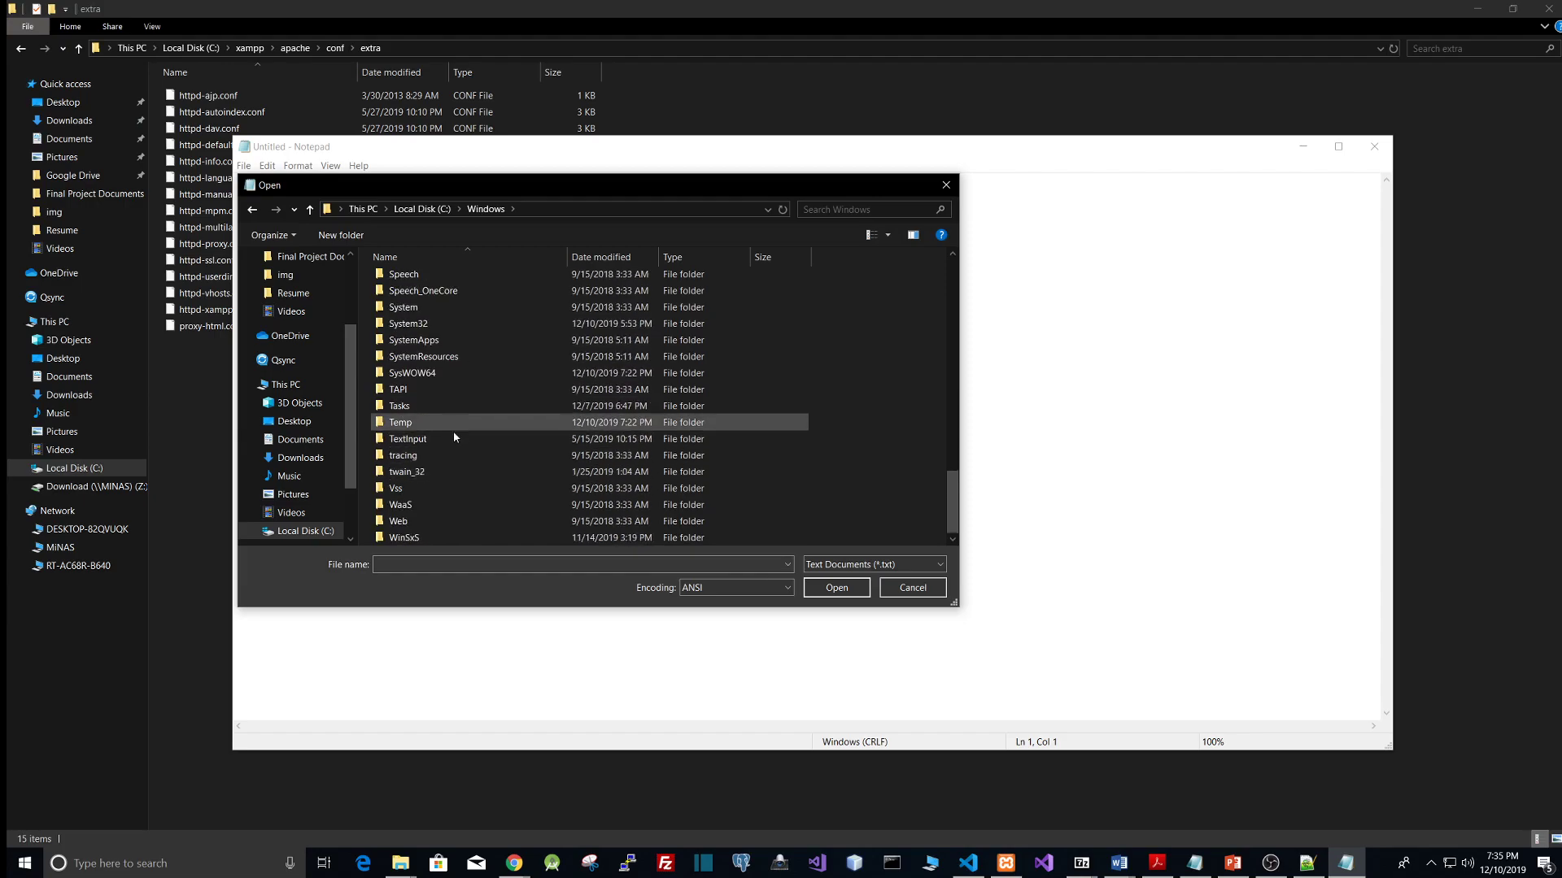
double_click(414, 323)
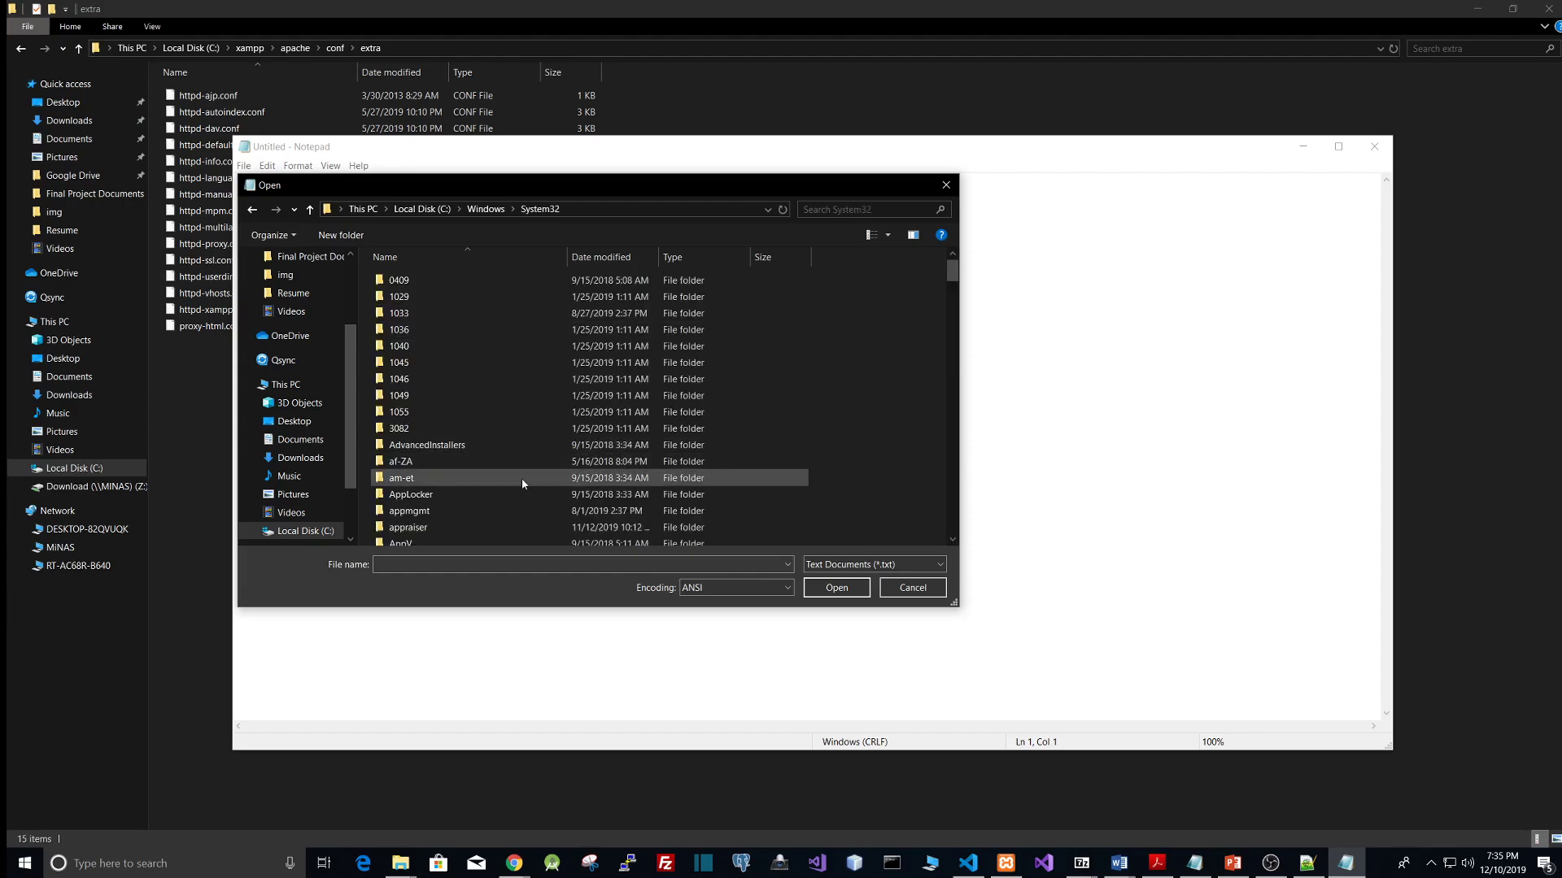
scroll(530, 391, "down", 13)
scroll(529, 391, "down", 20)
scroll(529, 392, "down", 3)
scroll(529, 391, "down", 9)
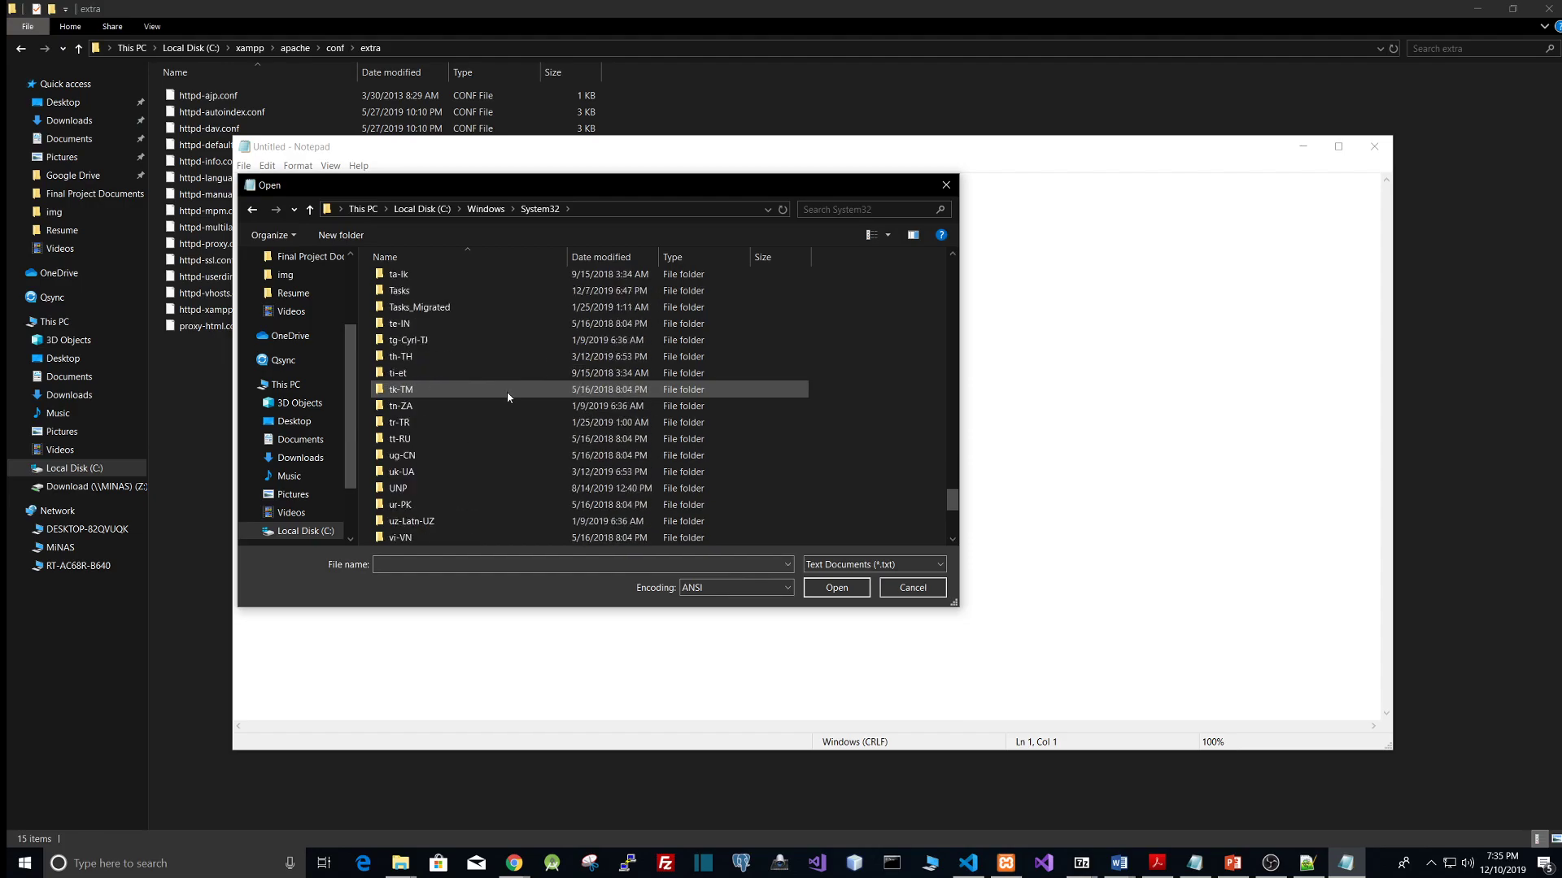
scroll(508, 397, "up", 20)
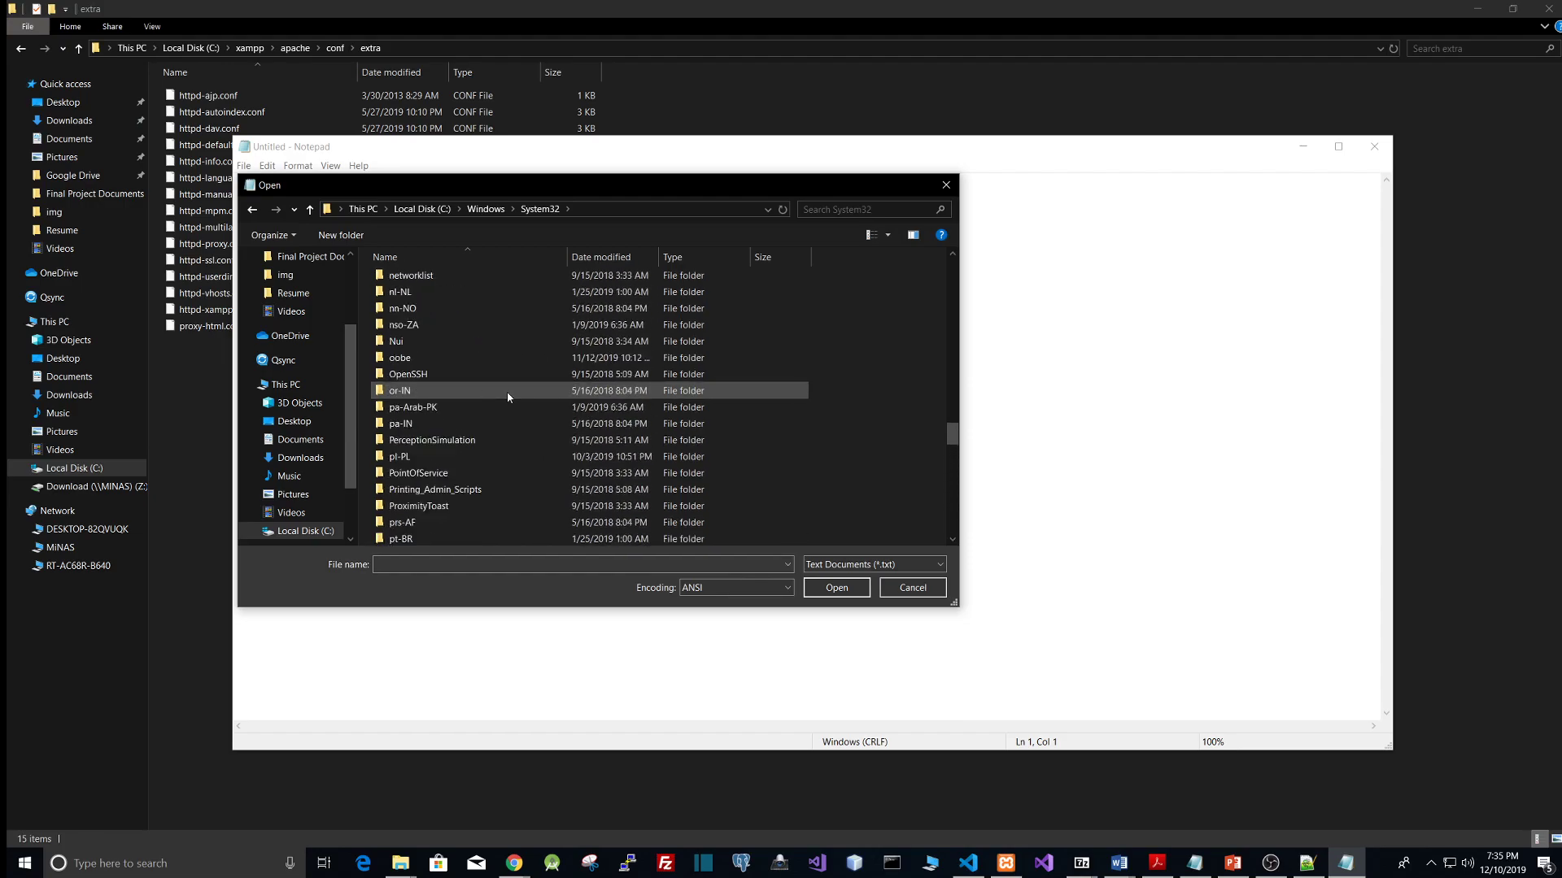
scroll(508, 397, "up", 18)
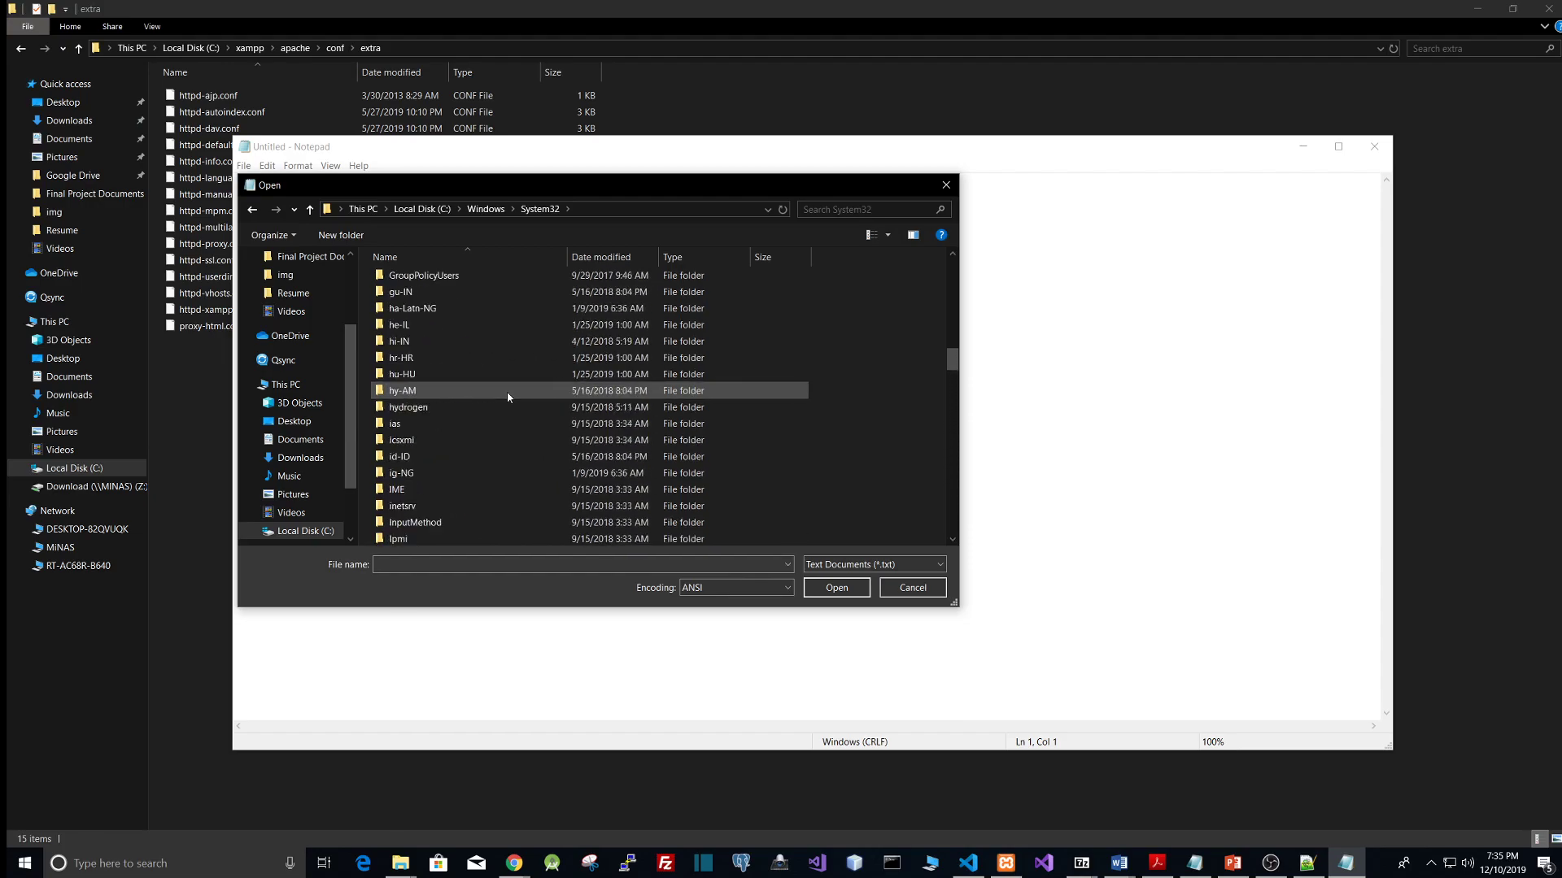
scroll(507, 396, "up", 4)
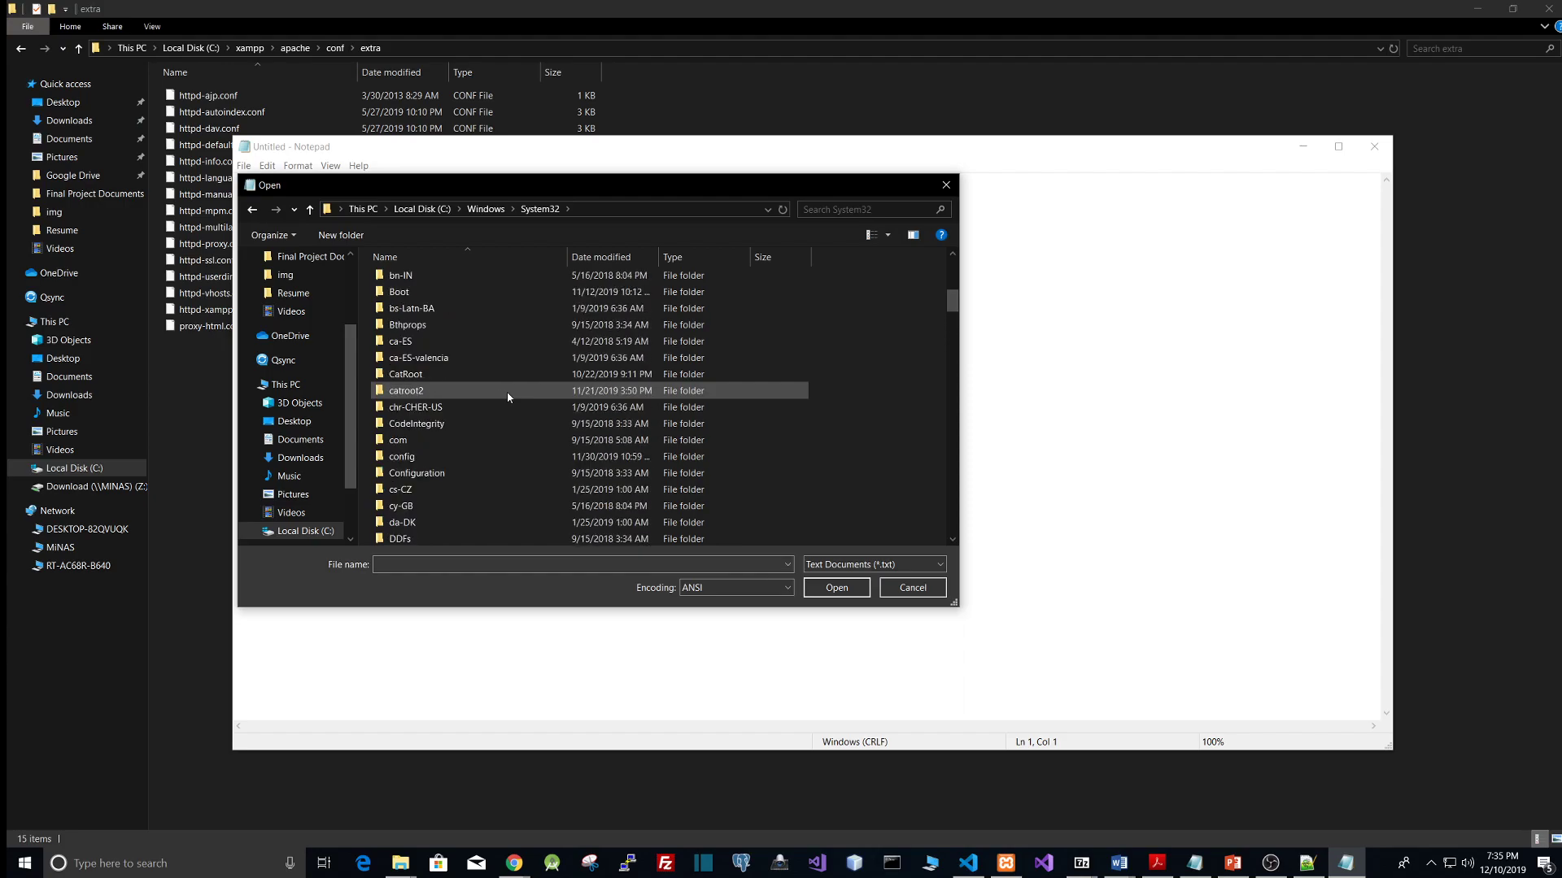
scroll(507, 397, "down", 2)
scroll(490, 490, "down", 1)
double_click(480, 492)
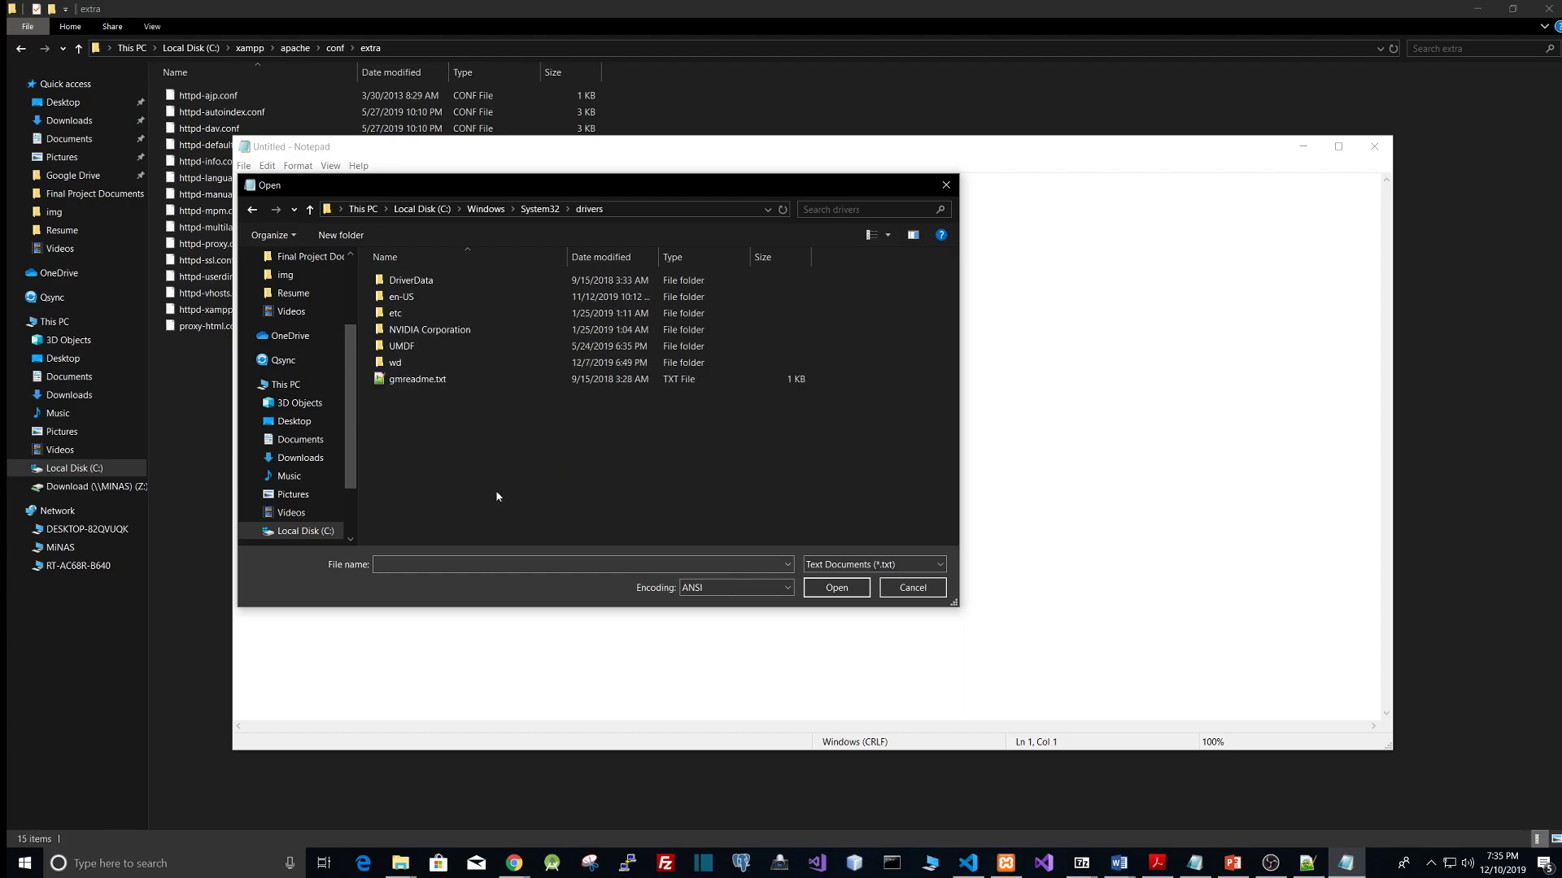
double_click(420, 315)
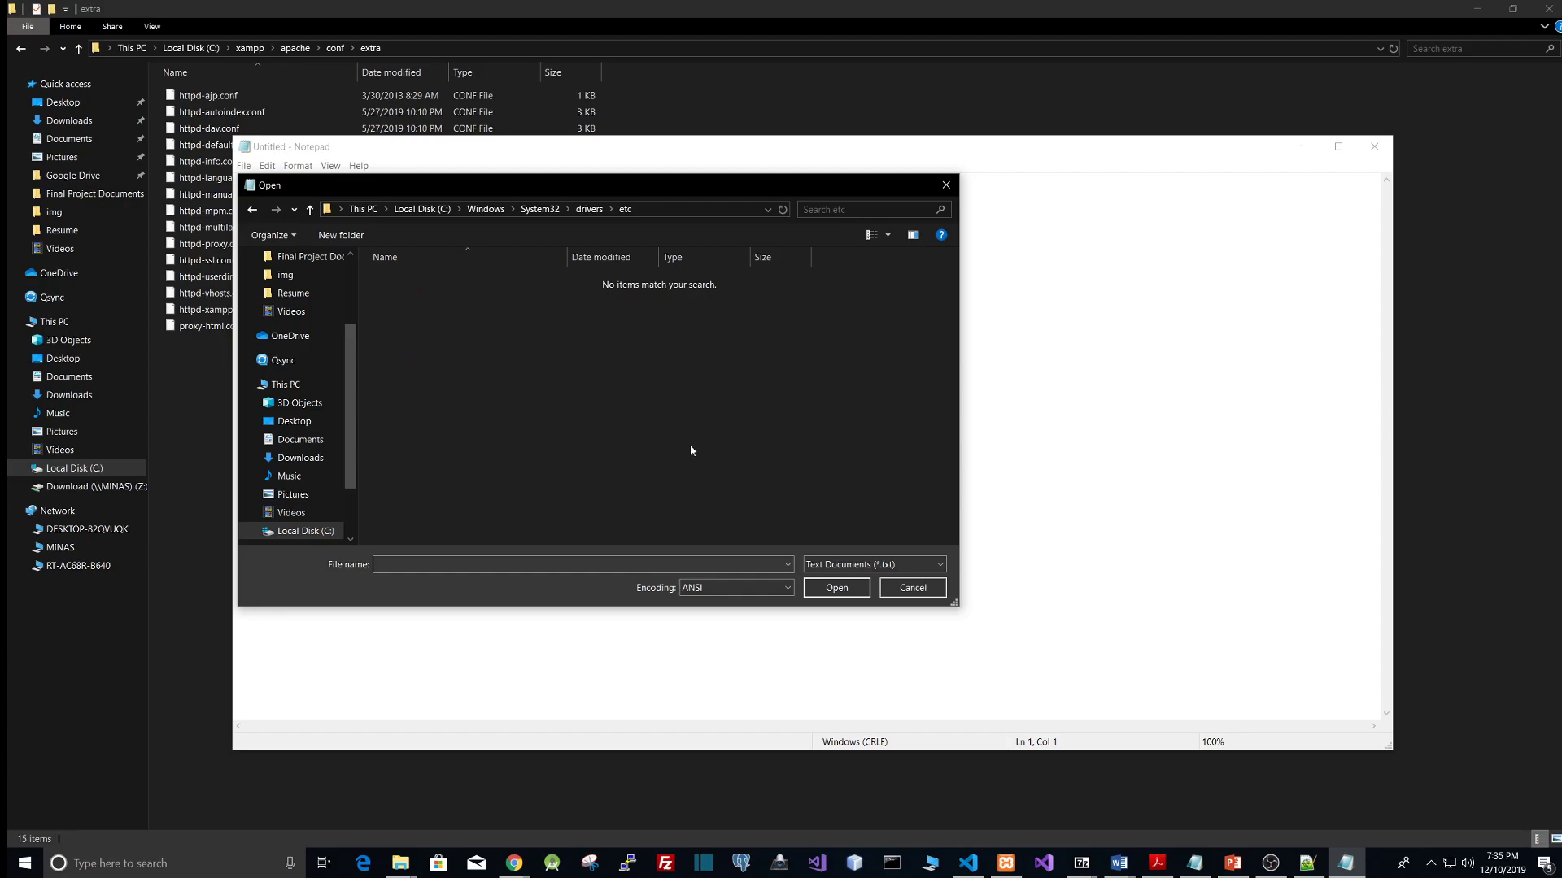
Step: Show all file types in the Open dialog and open the hosts file
left_click(903, 567)
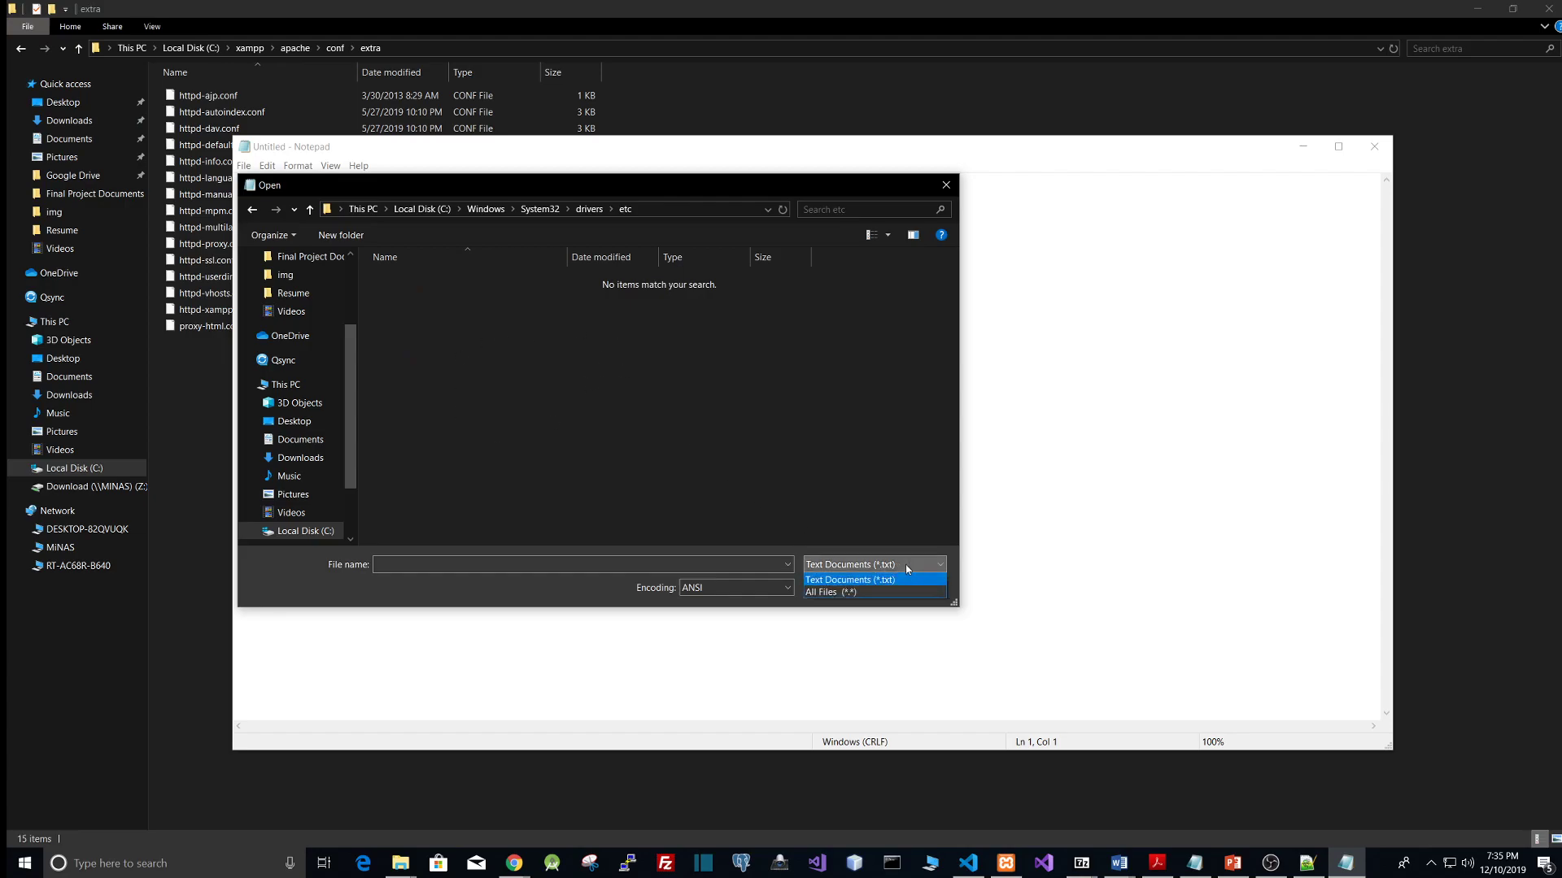
left_click(855, 596)
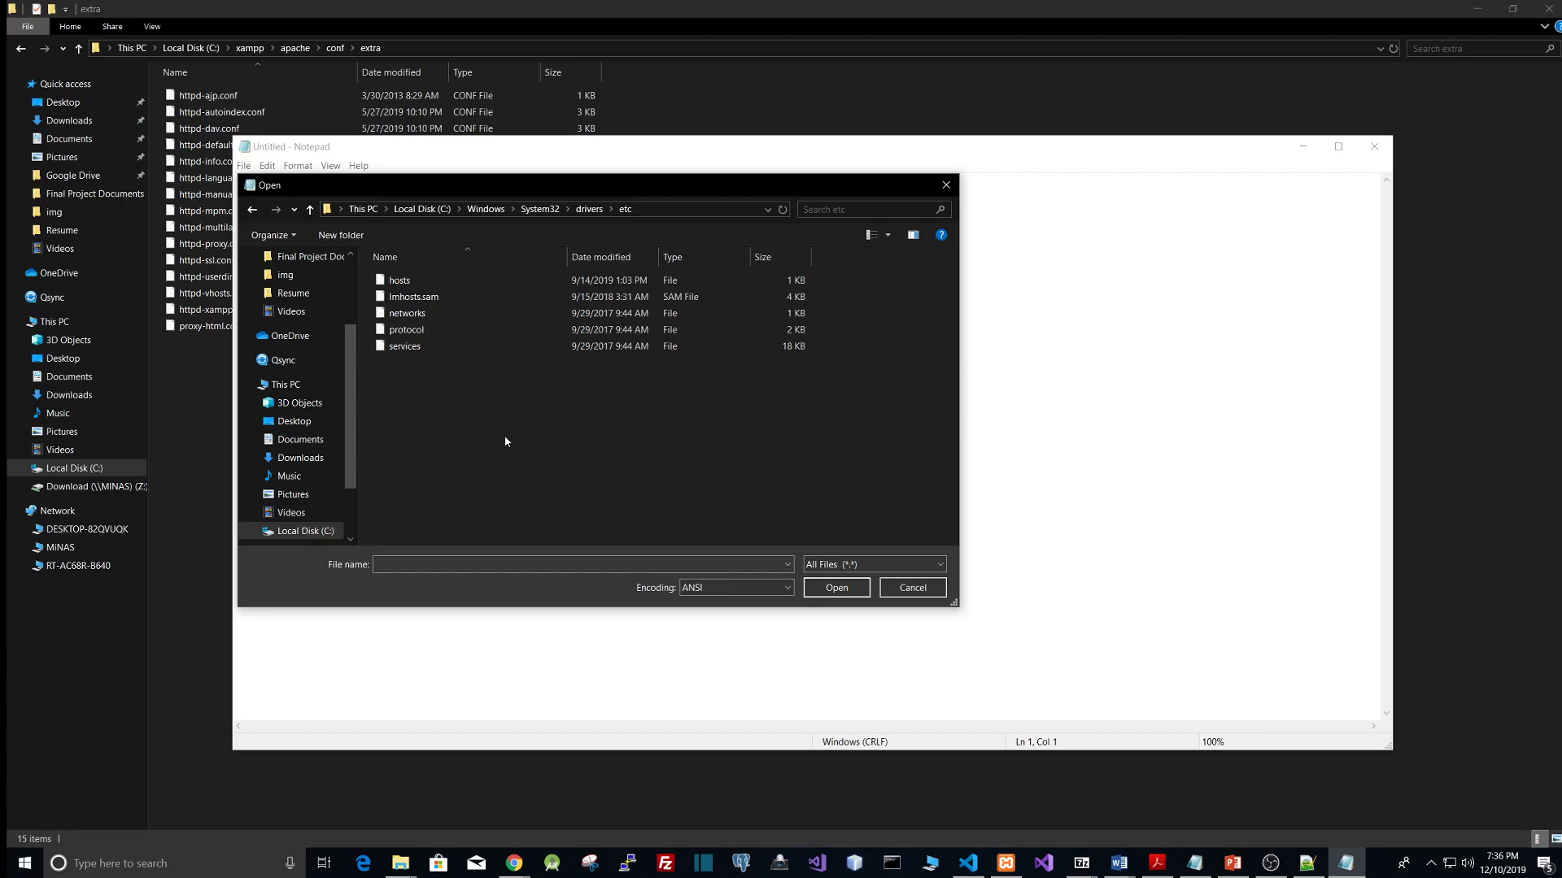
left_click(410, 281)
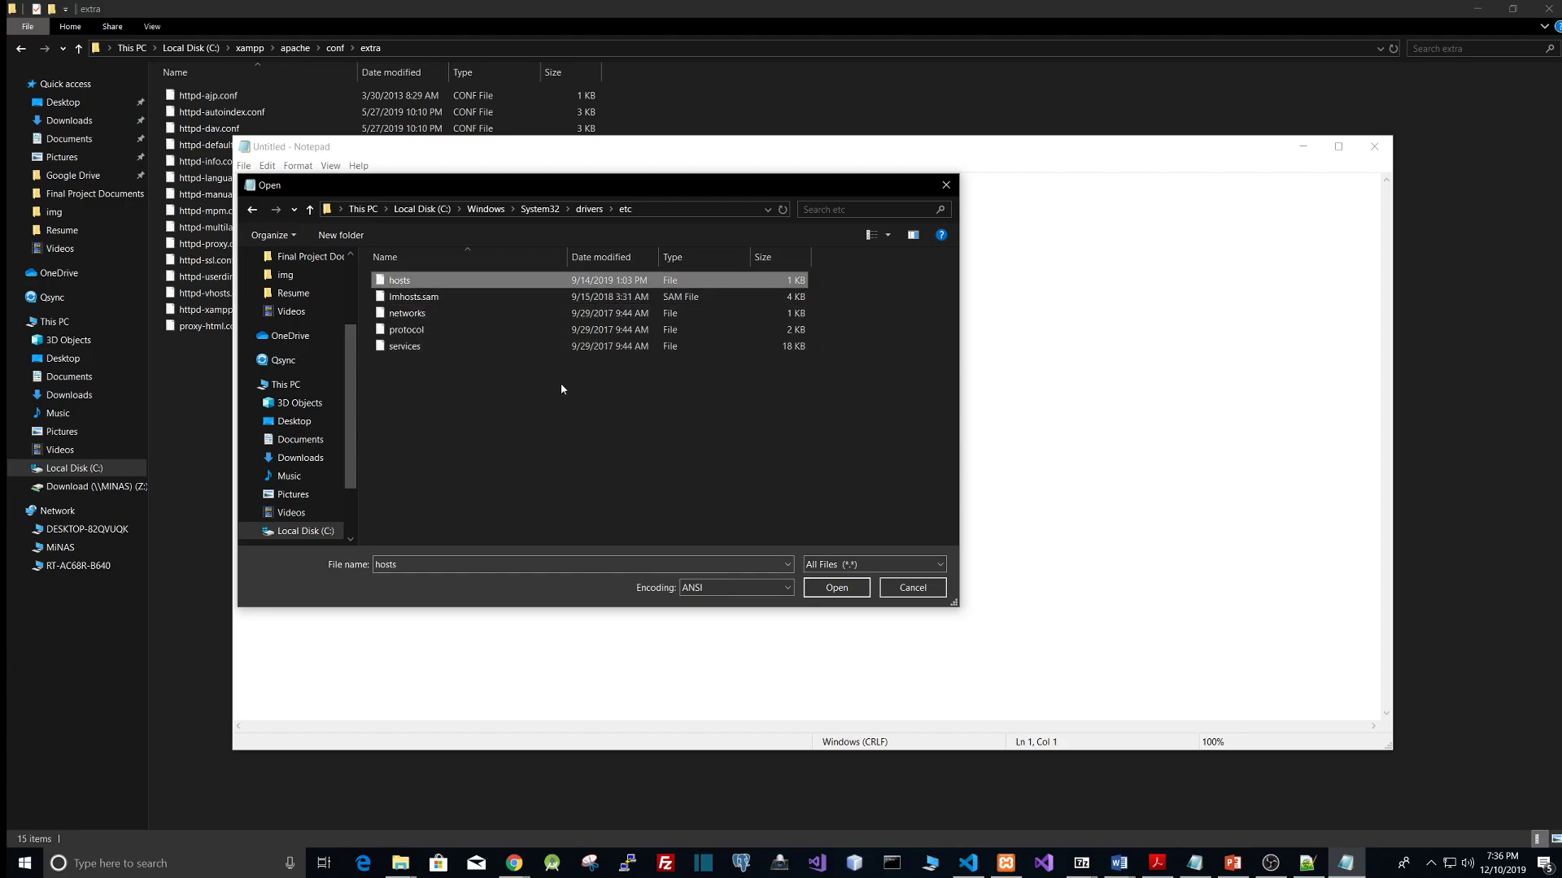
left_click(836, 588)
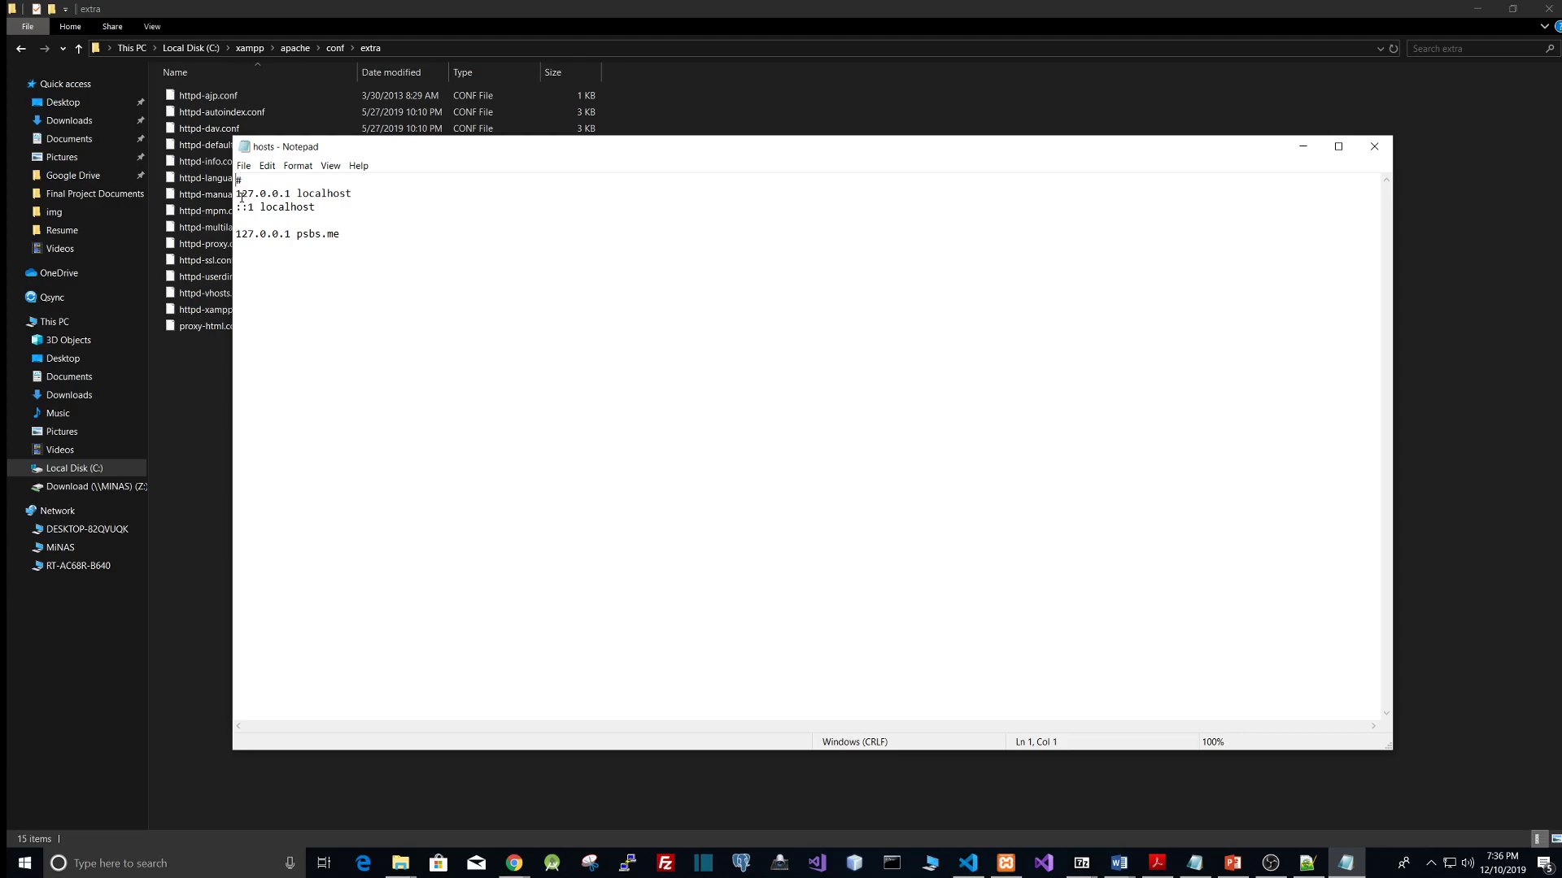
Step: Examine the hosts file's localhost and 127.0.0.1 psbs.me entries, then close Notepad
left_click_drag(238, 196, 418, 244)
left_click(418, 244)
left_click_drag(298, 237, 342, 234)
left_click(333, 235)
left_click_drag(323, 234, 310, 234)
left_click(346, 237)
left_click(1374, 147)
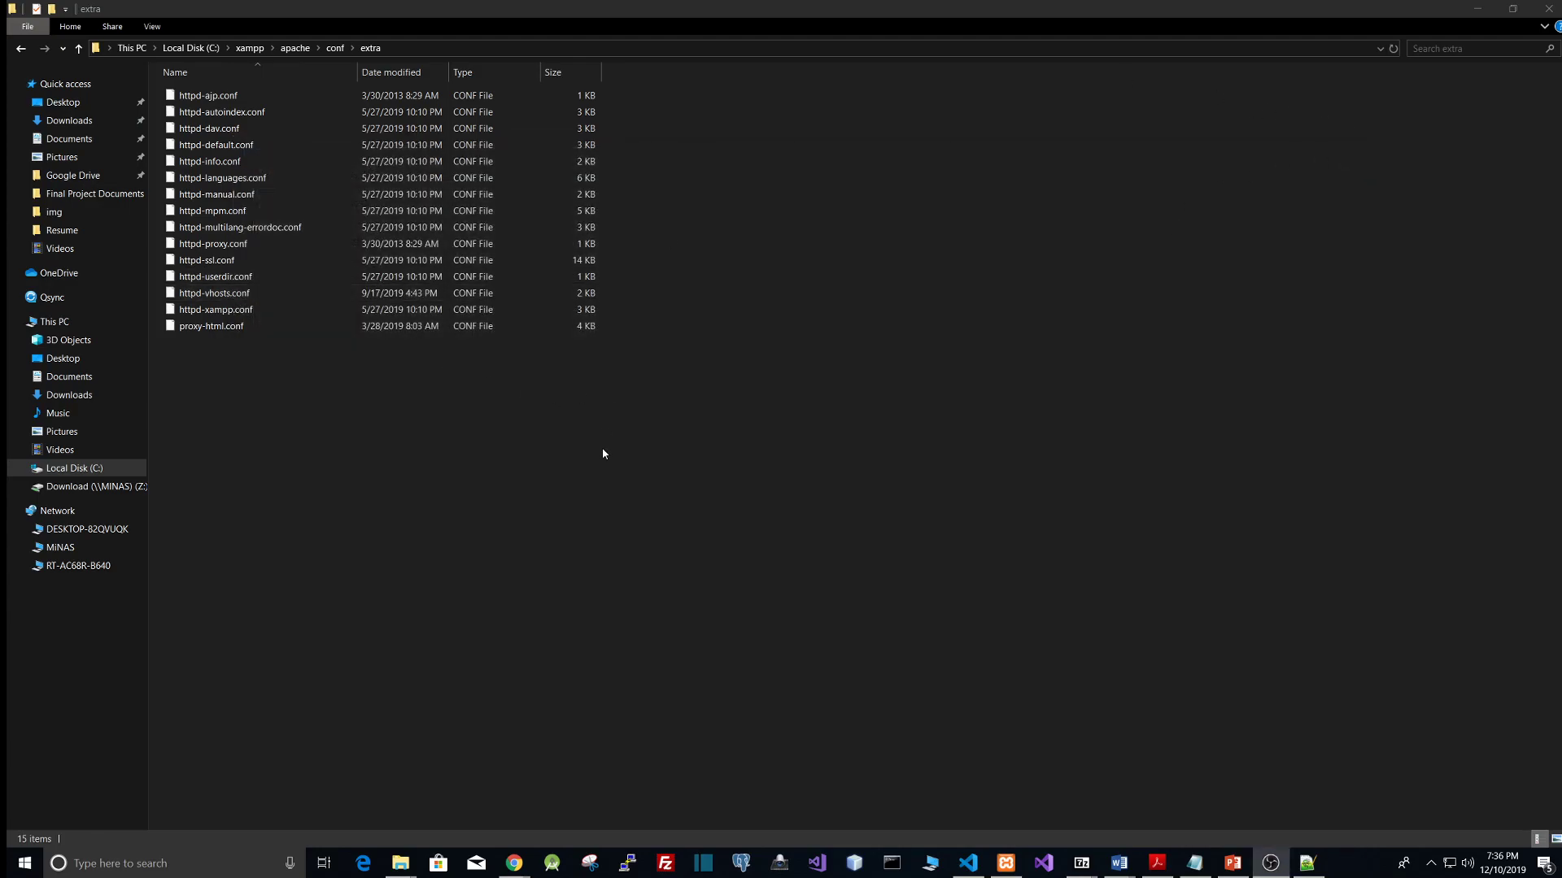
Step: Restart the Apache and MySQL modules in the XAMPP Control Panel
left_click(1008, 864)
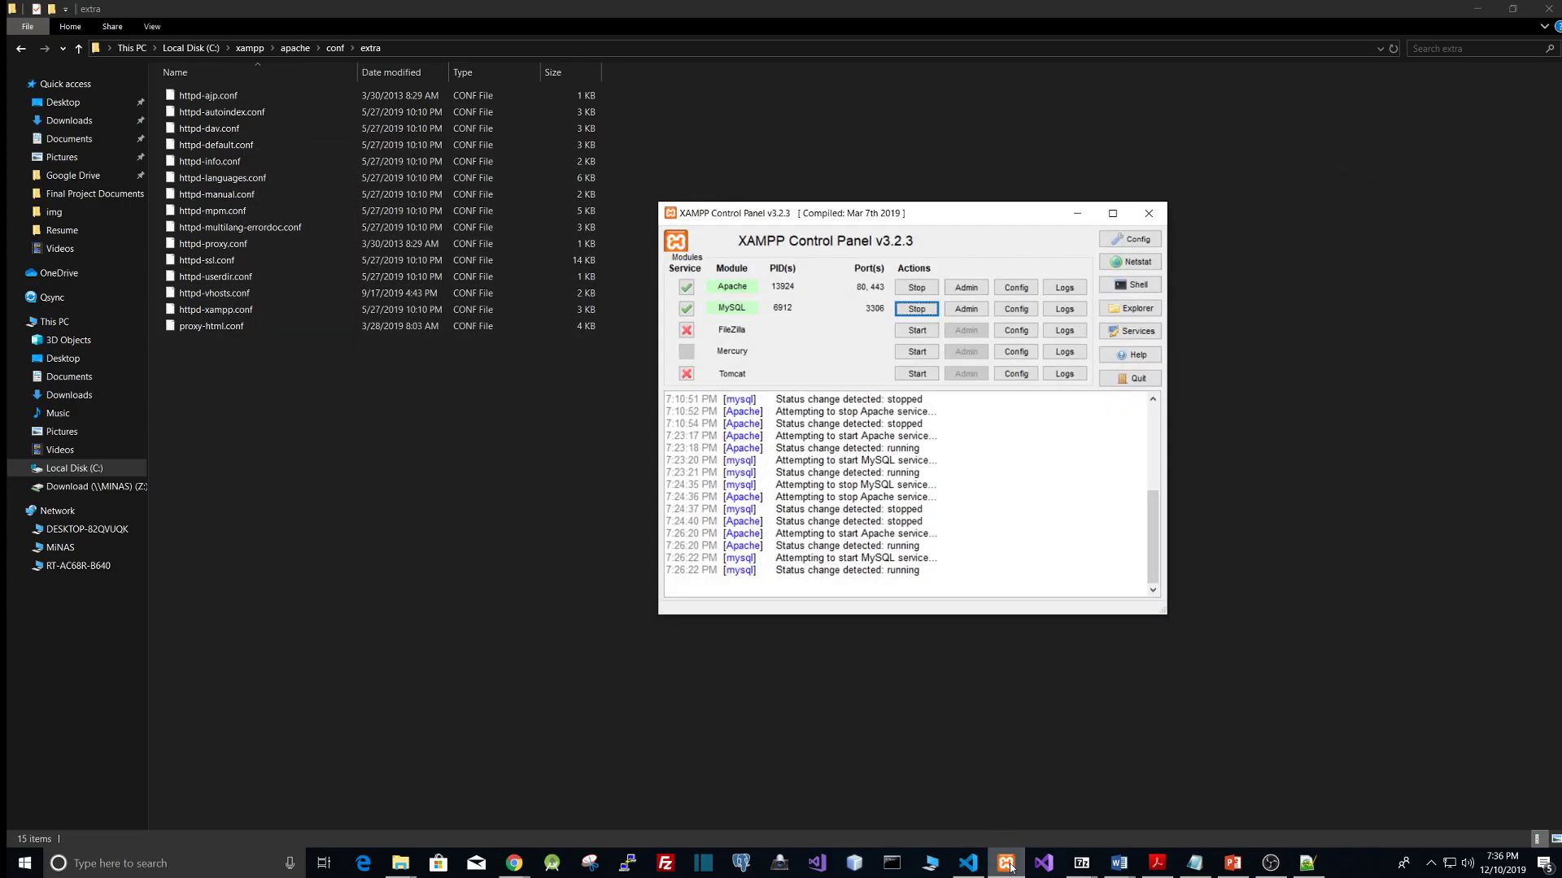
left_click(914, 311)
left_click(917, 288)
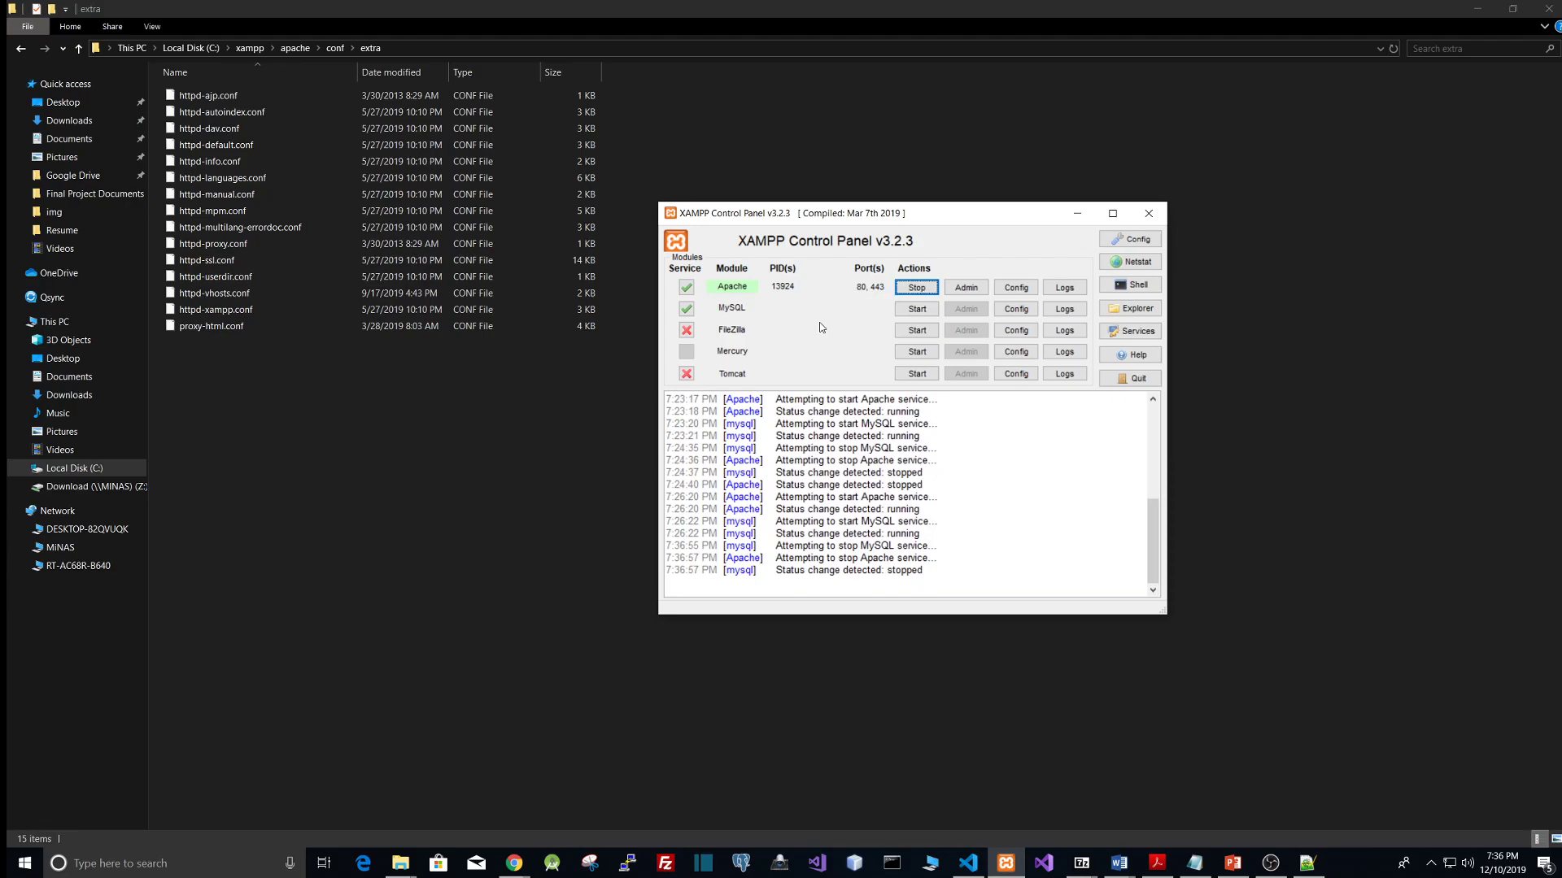
left_click(917, 288)
left_click(911, 315)
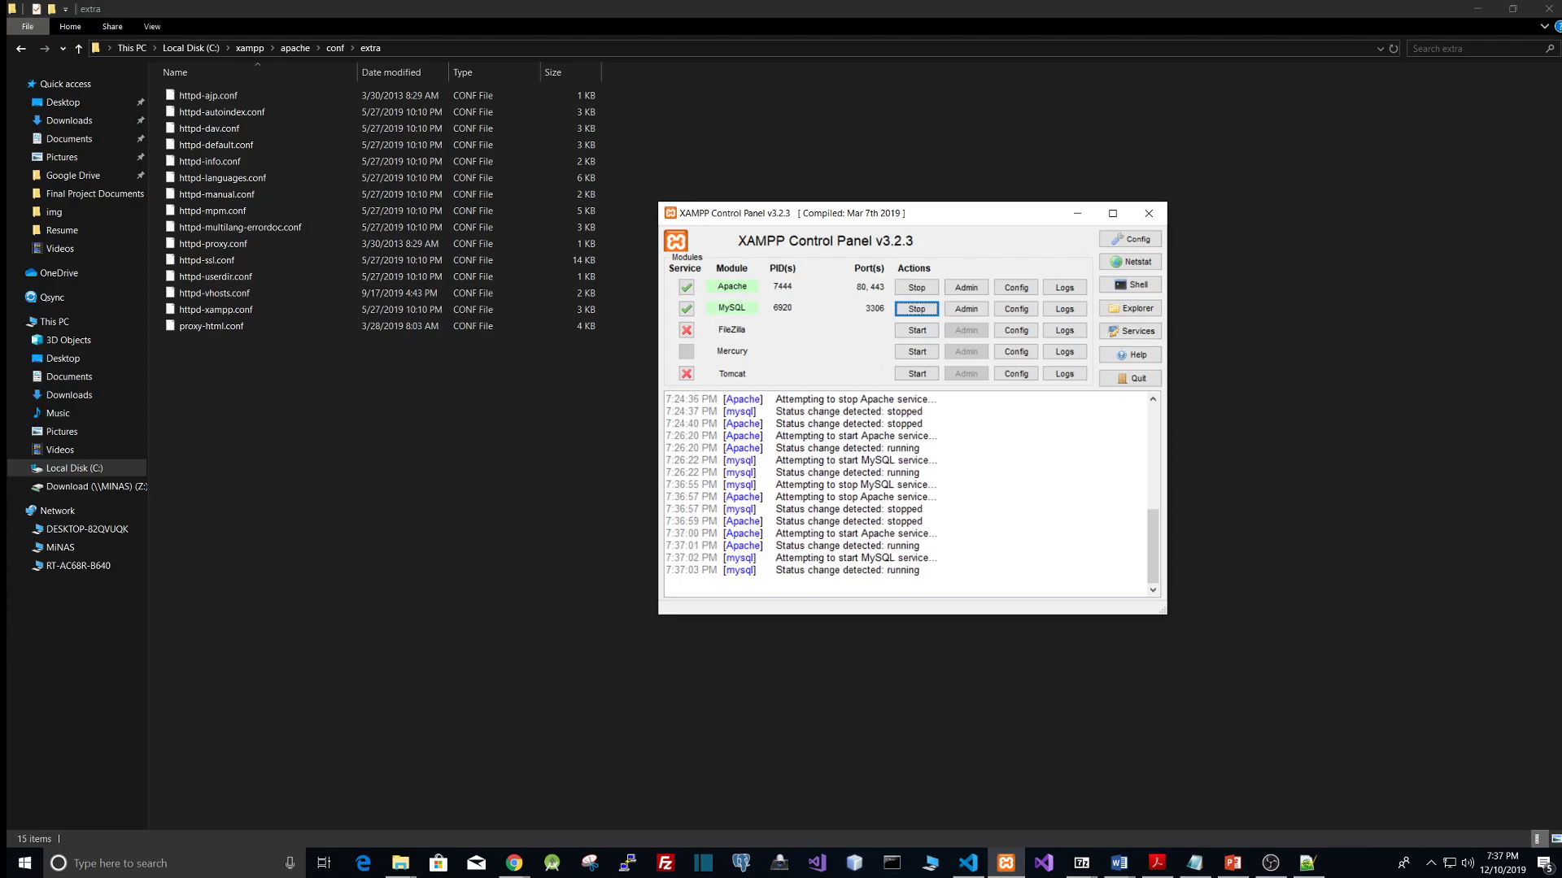
Step: Switch to the browser and open psbs.me
key("alt+Tab")
left_click_drag(1561, 488, 521, 1)
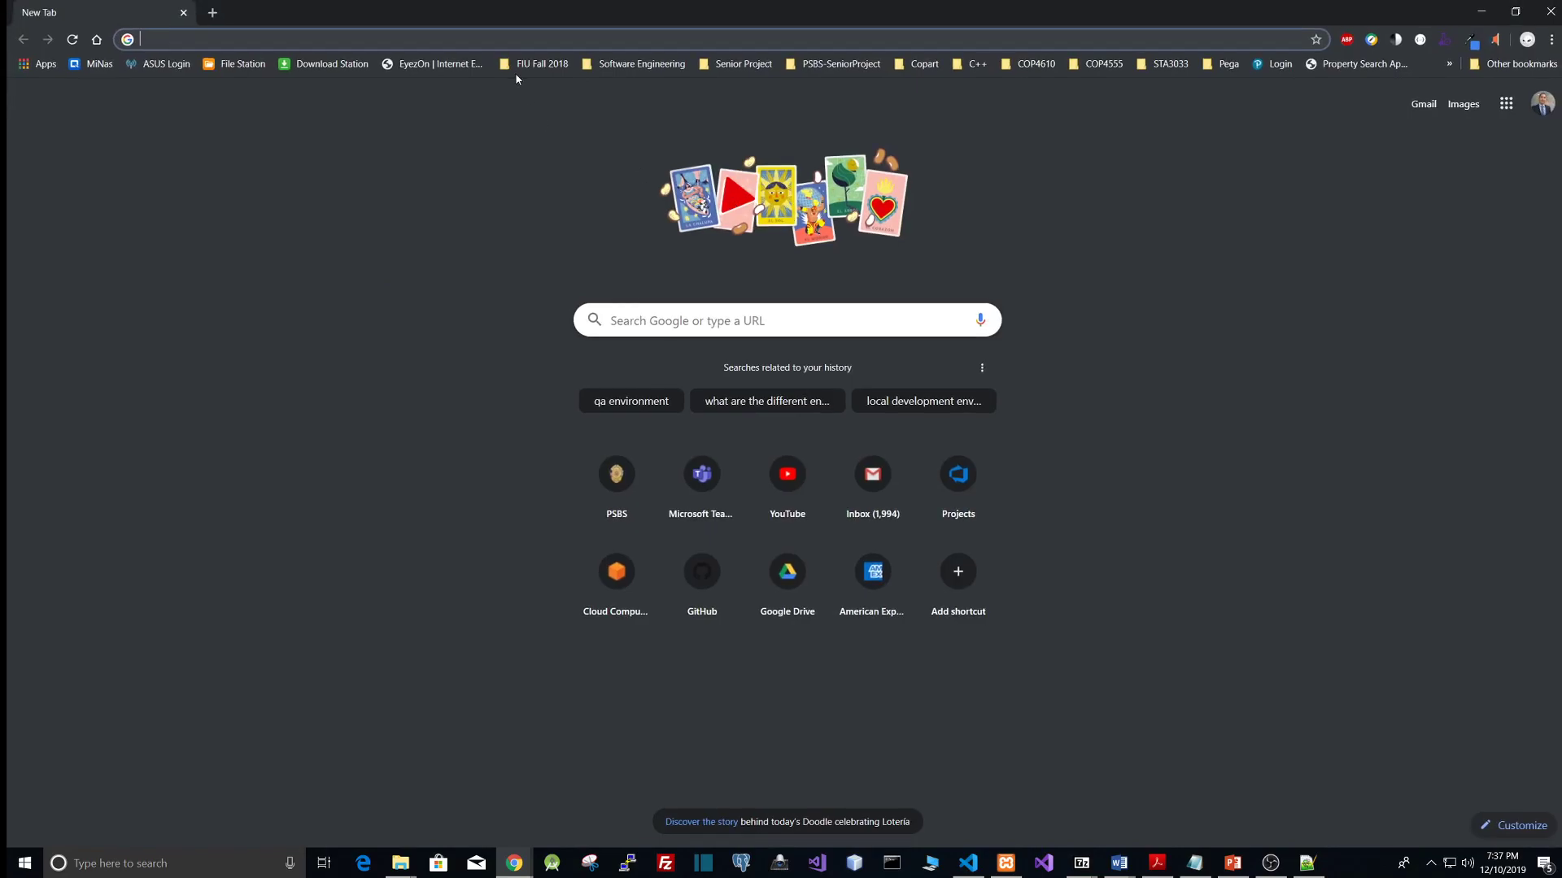
type("ps")
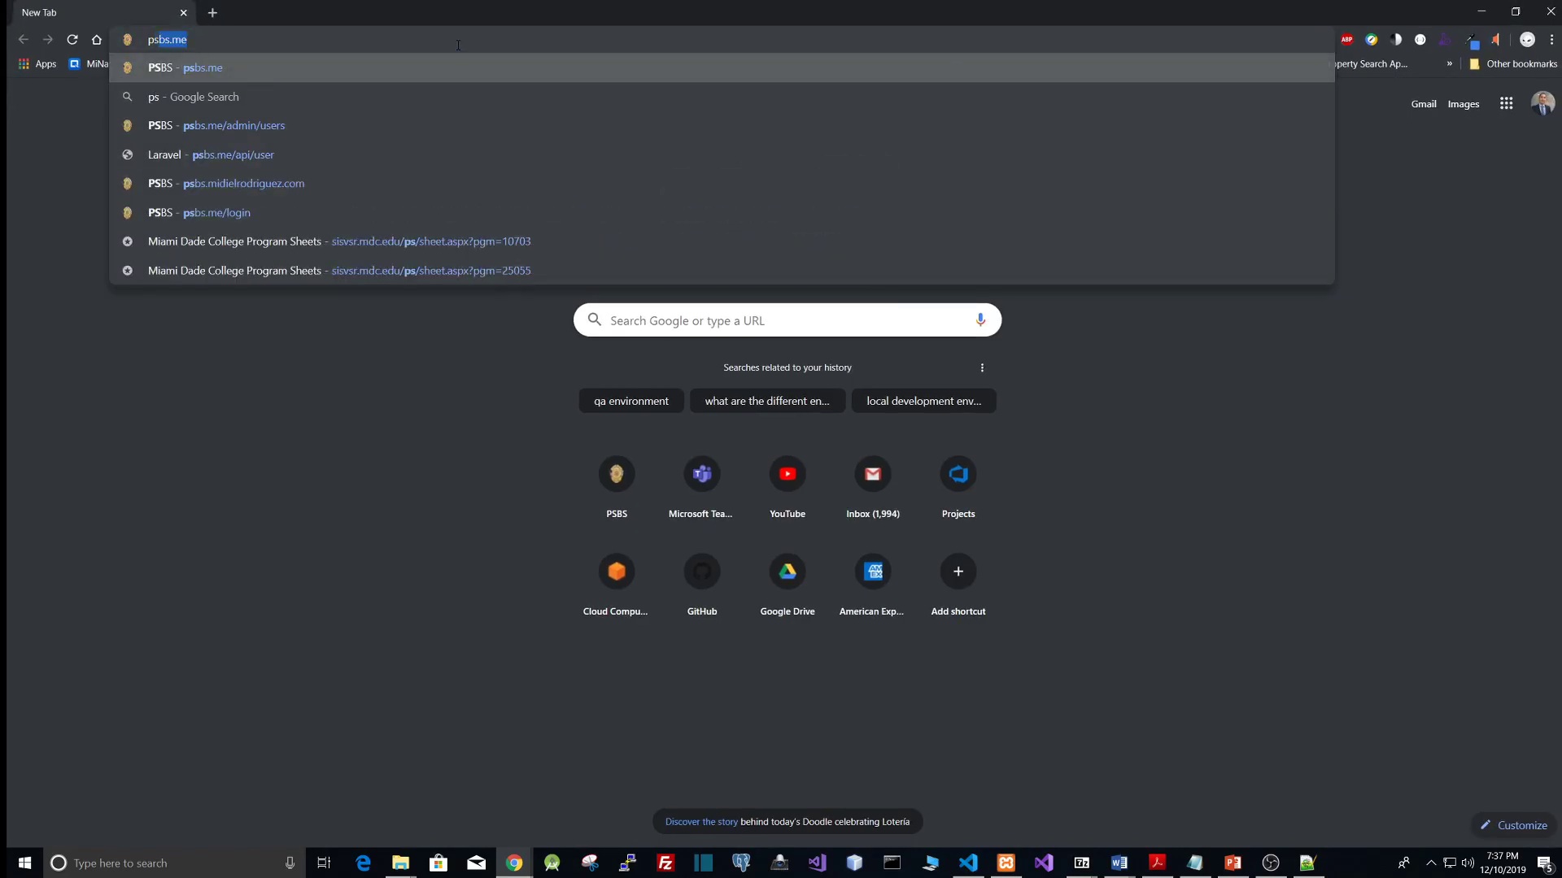
key("Return")
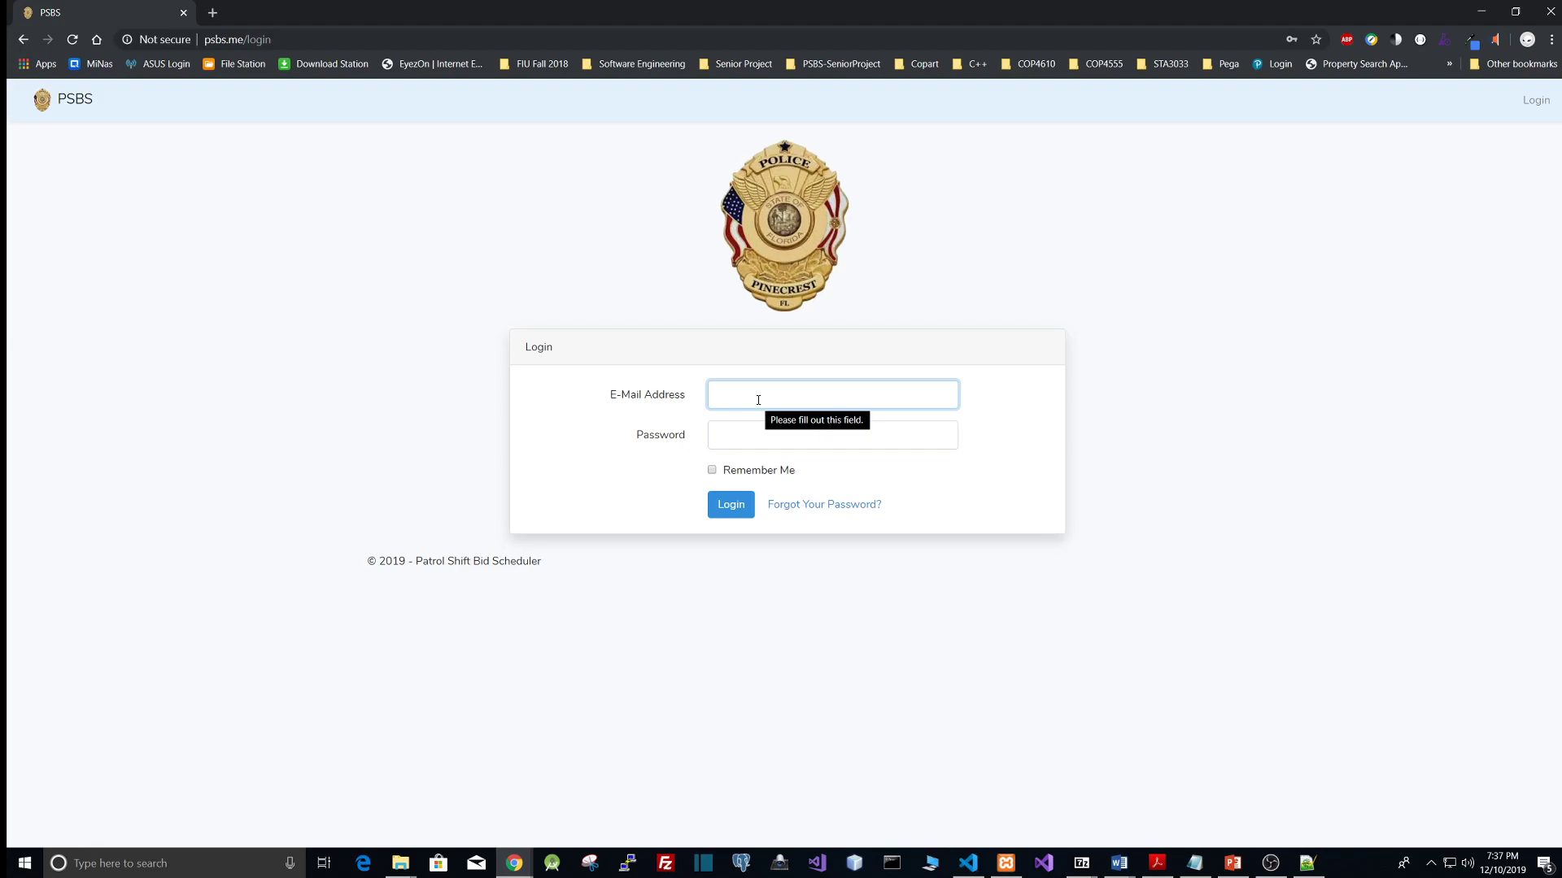
Step: Try to log in to PSBS with the admin e-mail and password, then go back to the login page
type("admin@")
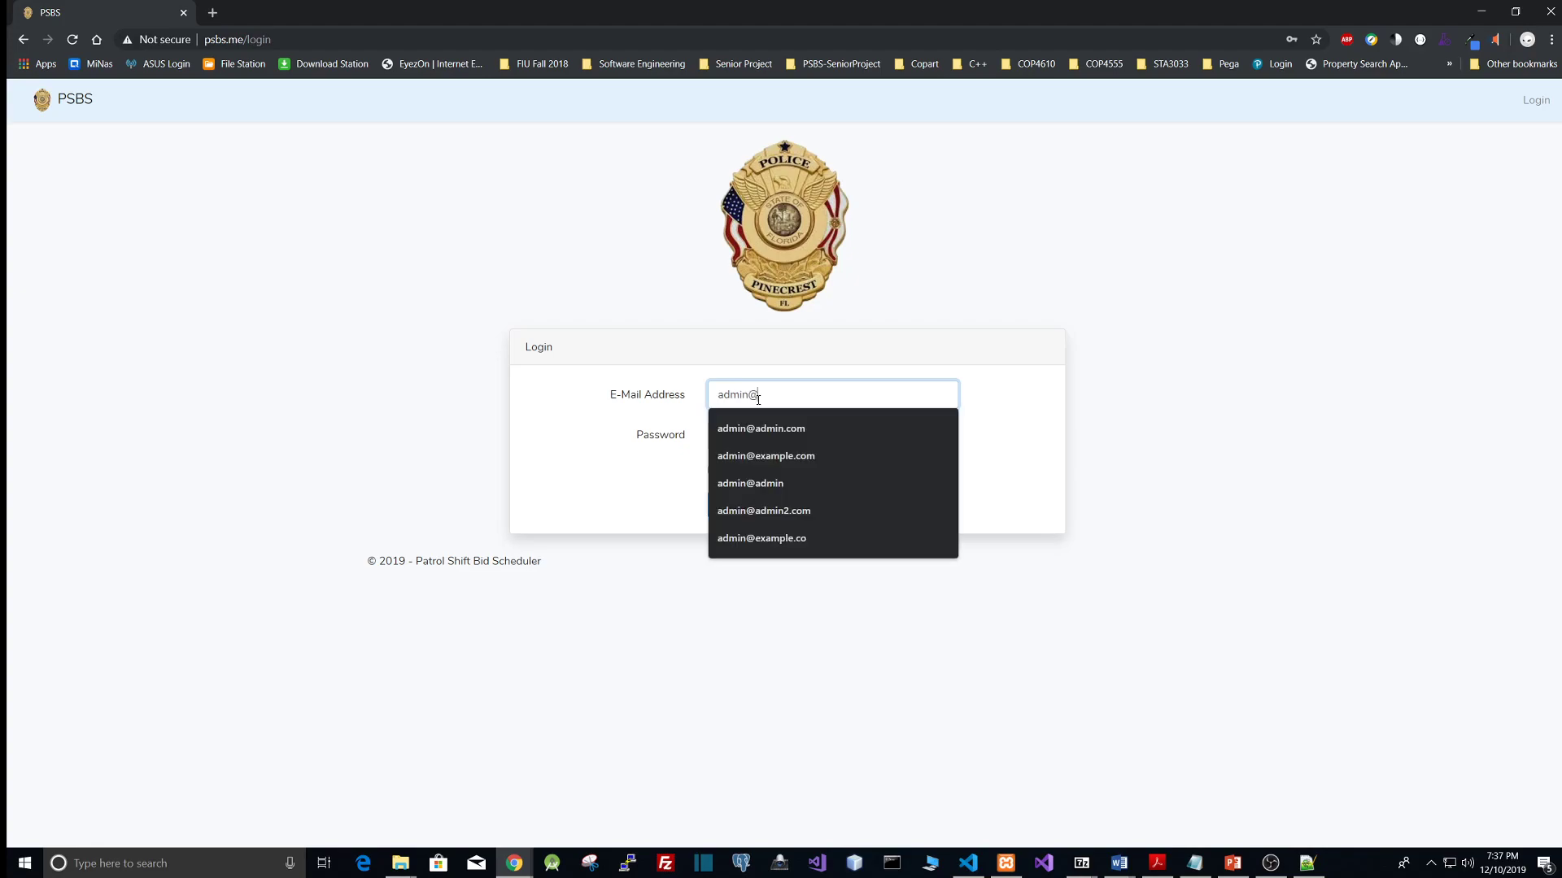
type("admin")
type(".com")
key("Tab")
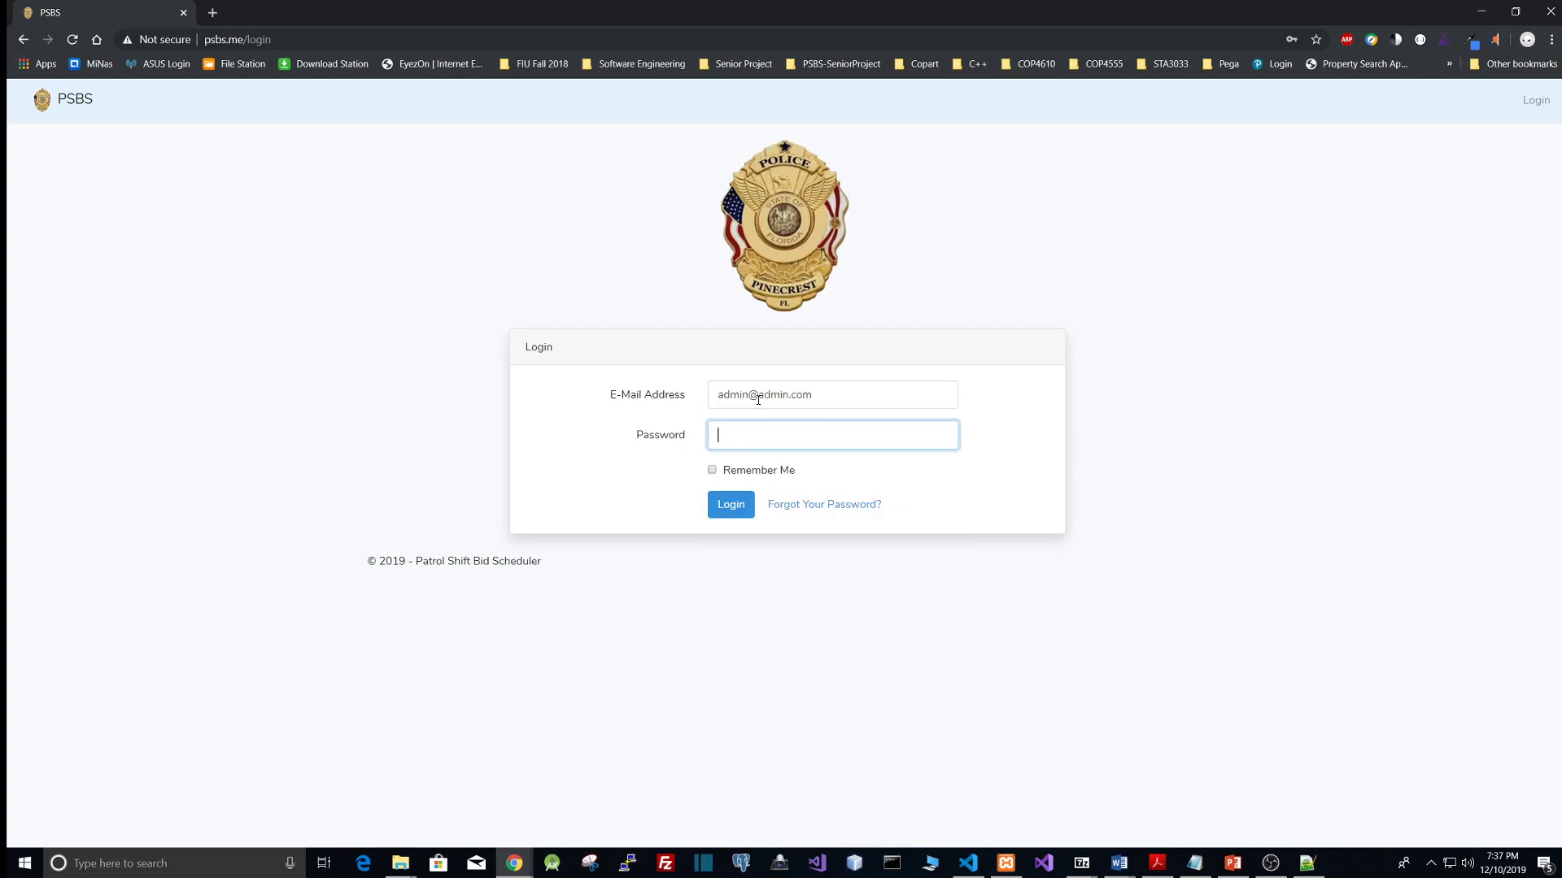
type("password")
key("Return")
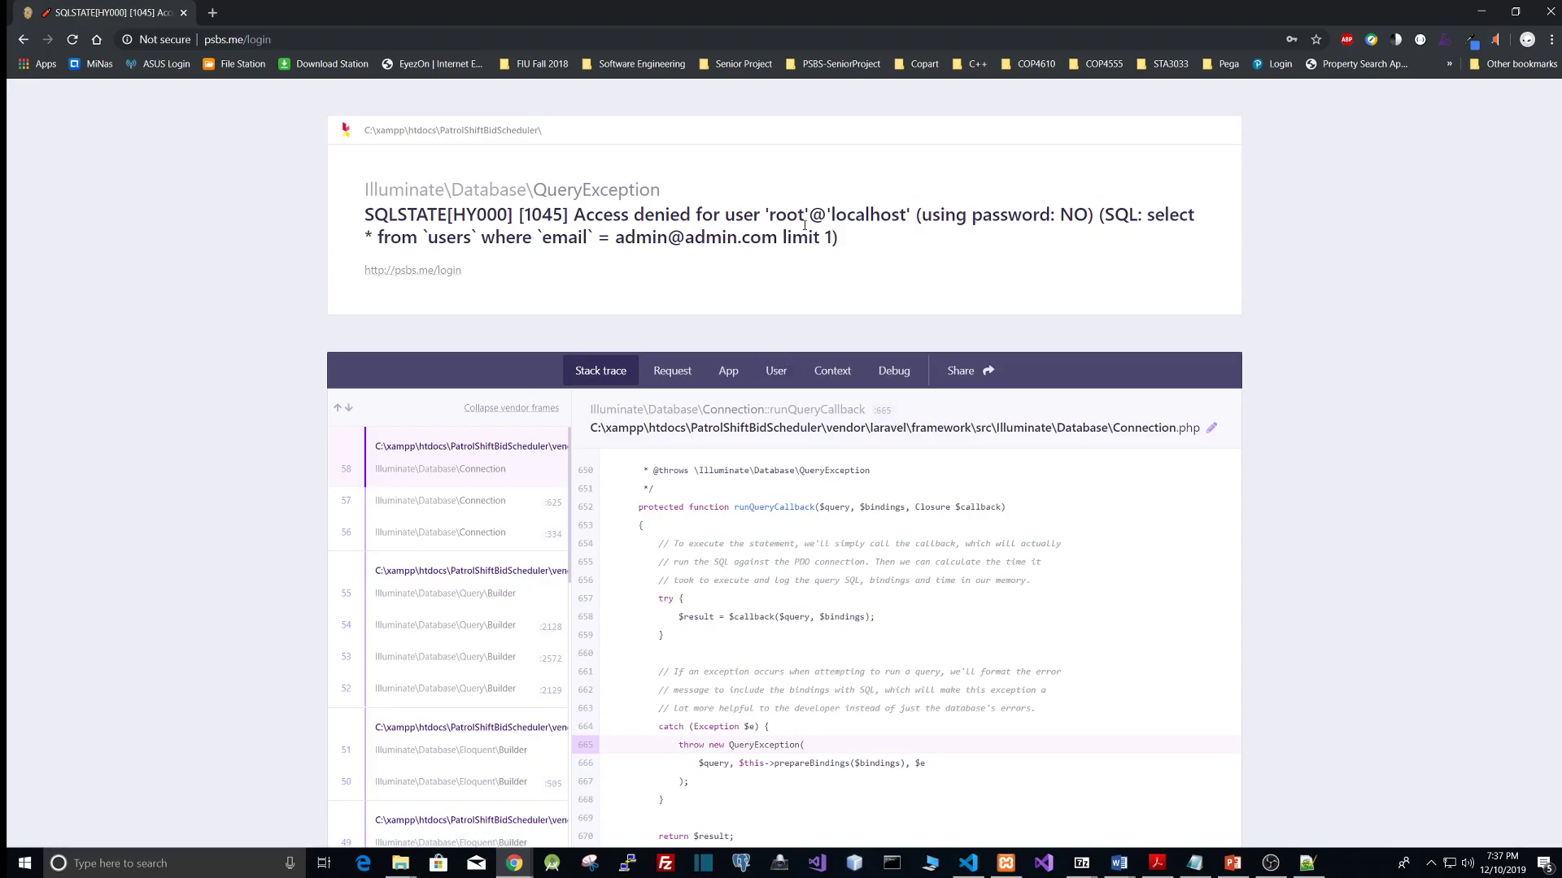
left_click(23, 39)
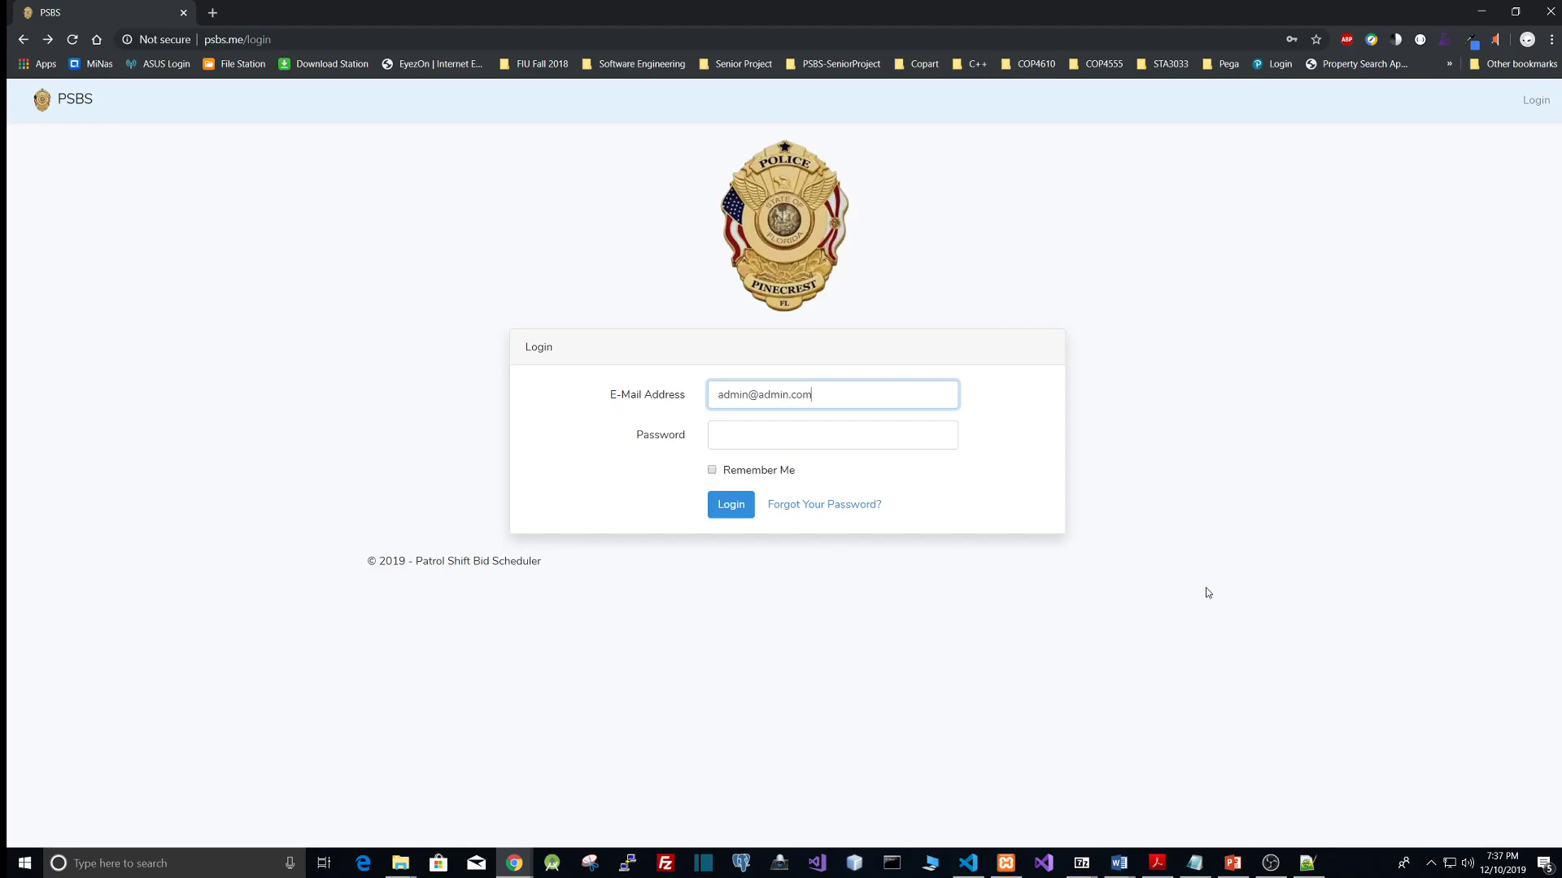
Step: Open phpMyAdmin from the MySQL Admin action in the XAMPP Control Panel
left_click(1006, 863)
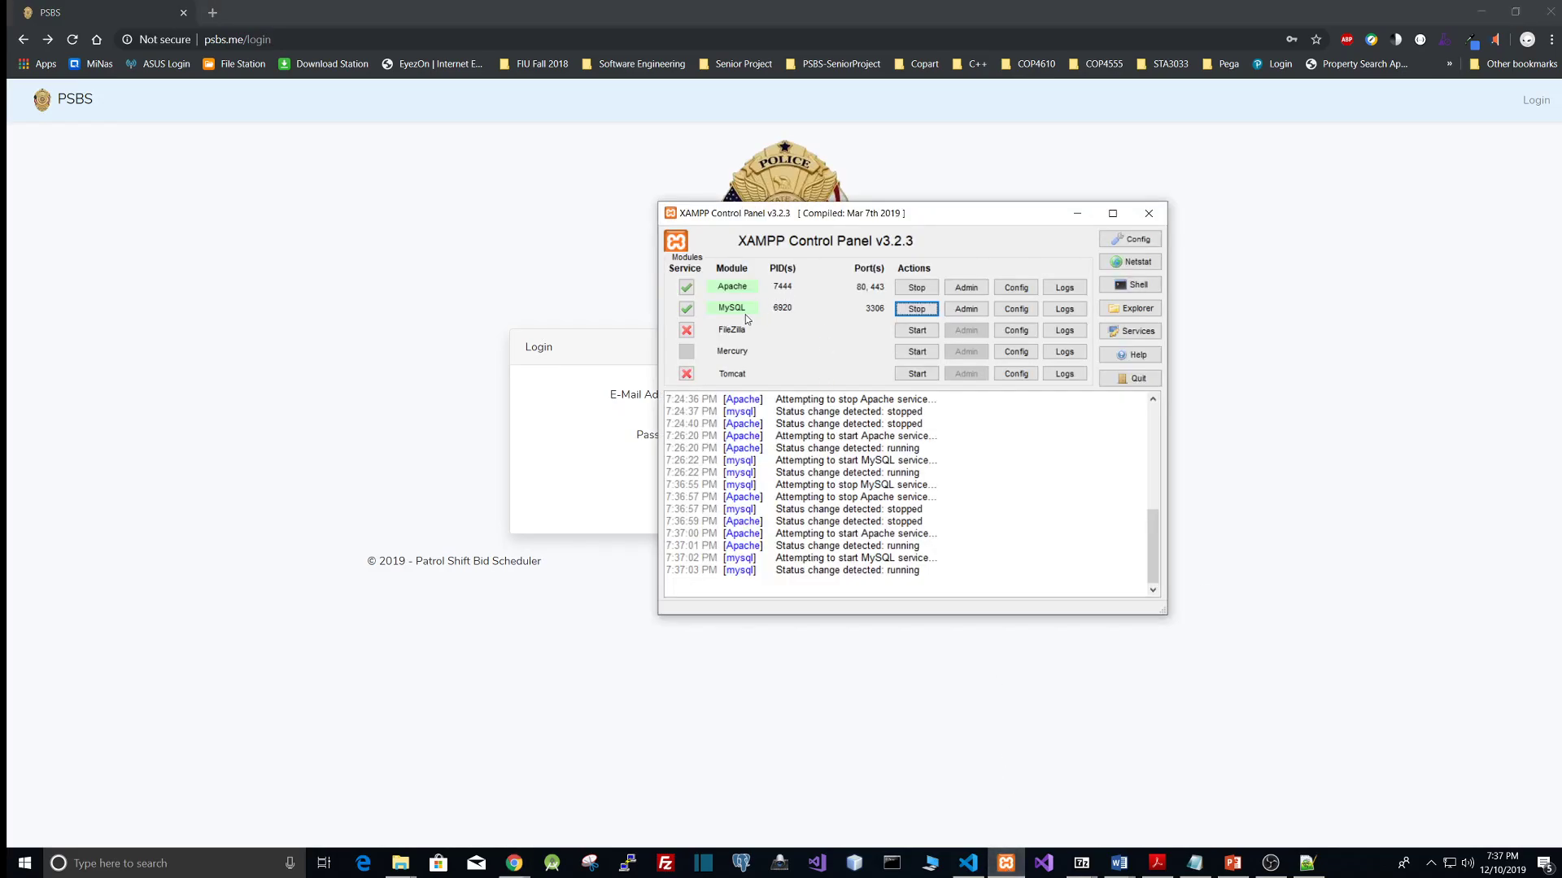
left_click(976, 314)
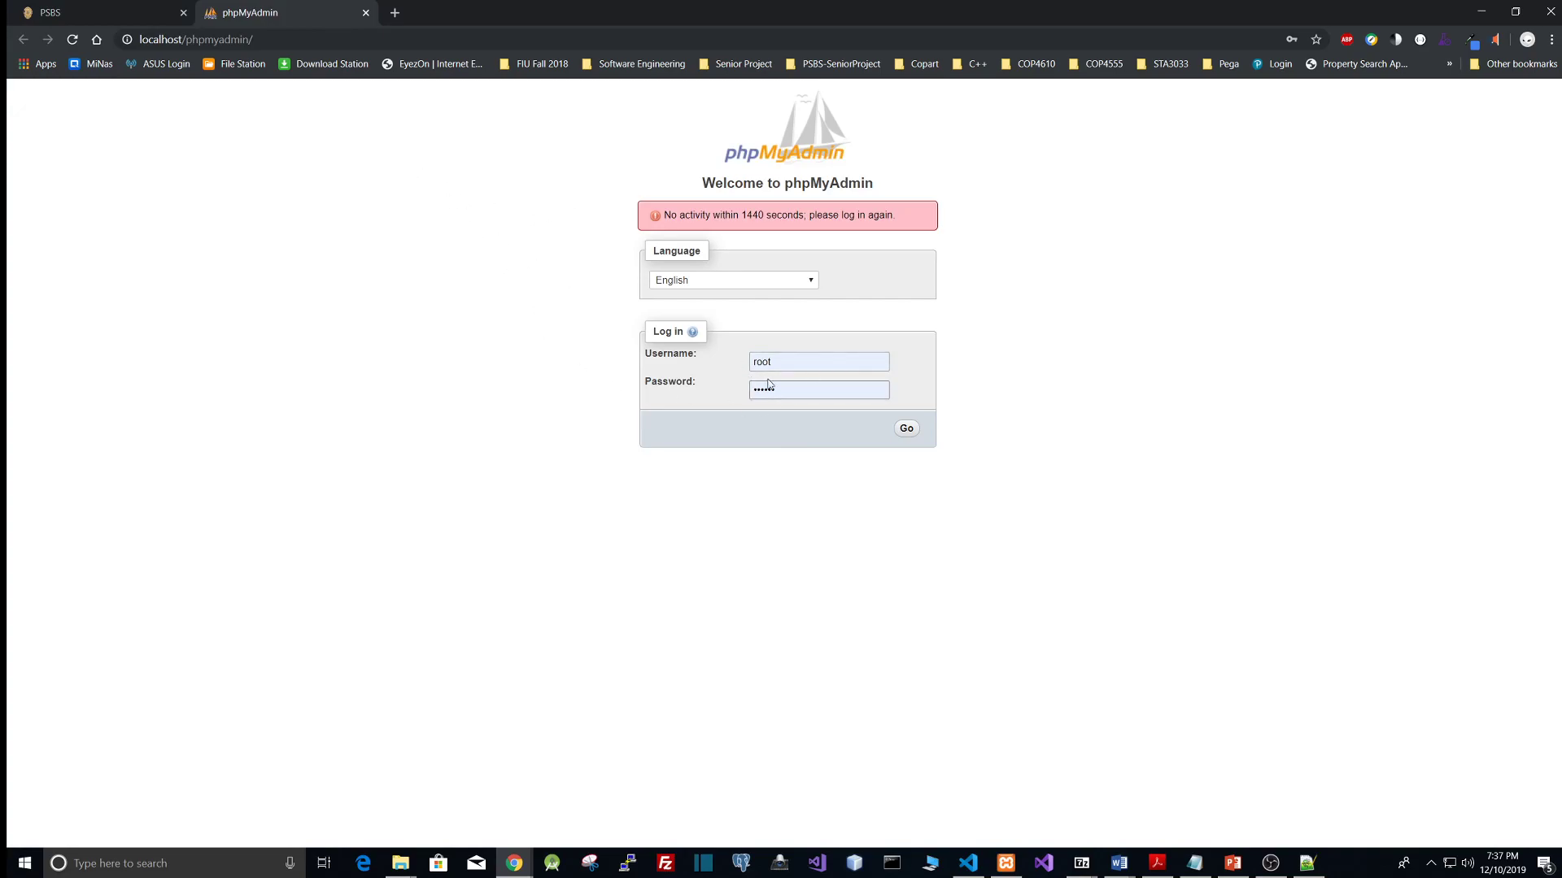
Step: Log in to phpMyAdmin as root using the saved account password
left_click(814, 396)
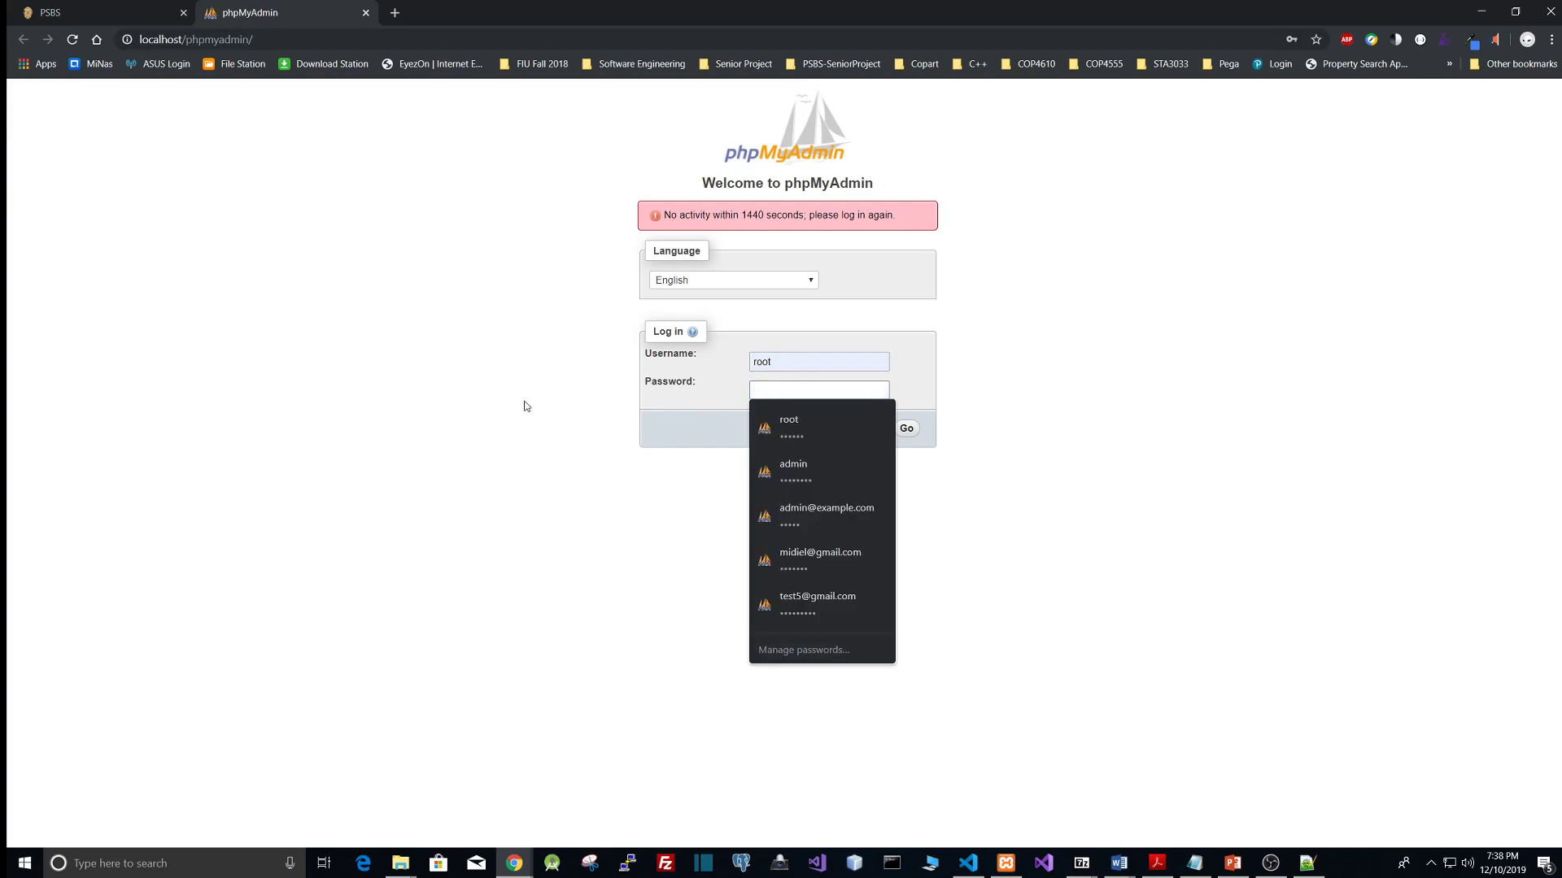
left_click(524, 402)
left_click(906, 428)
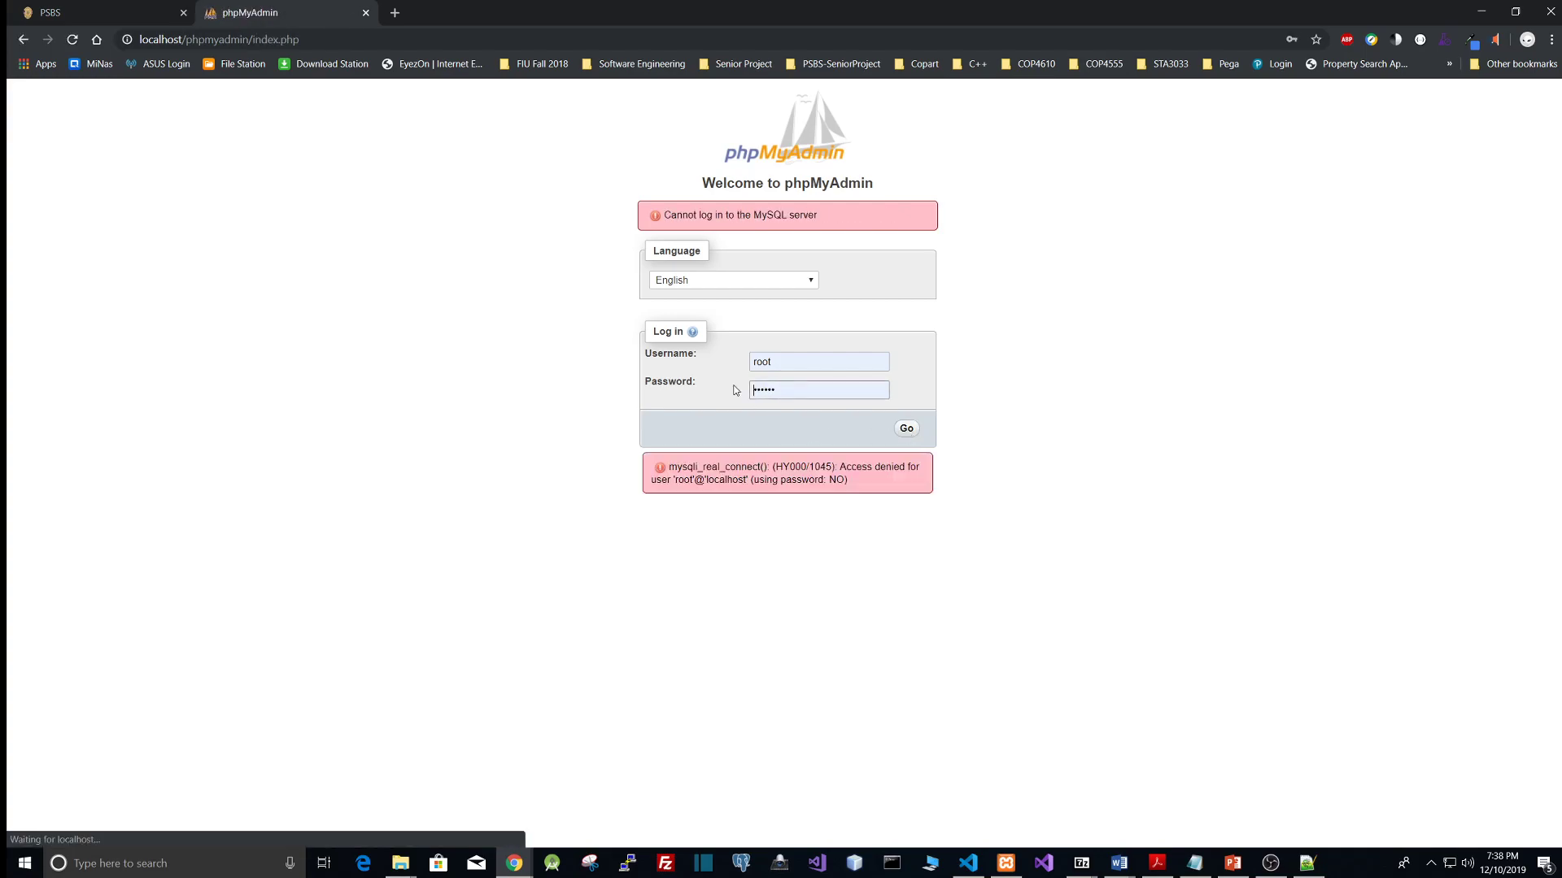
left_click(792, 393)
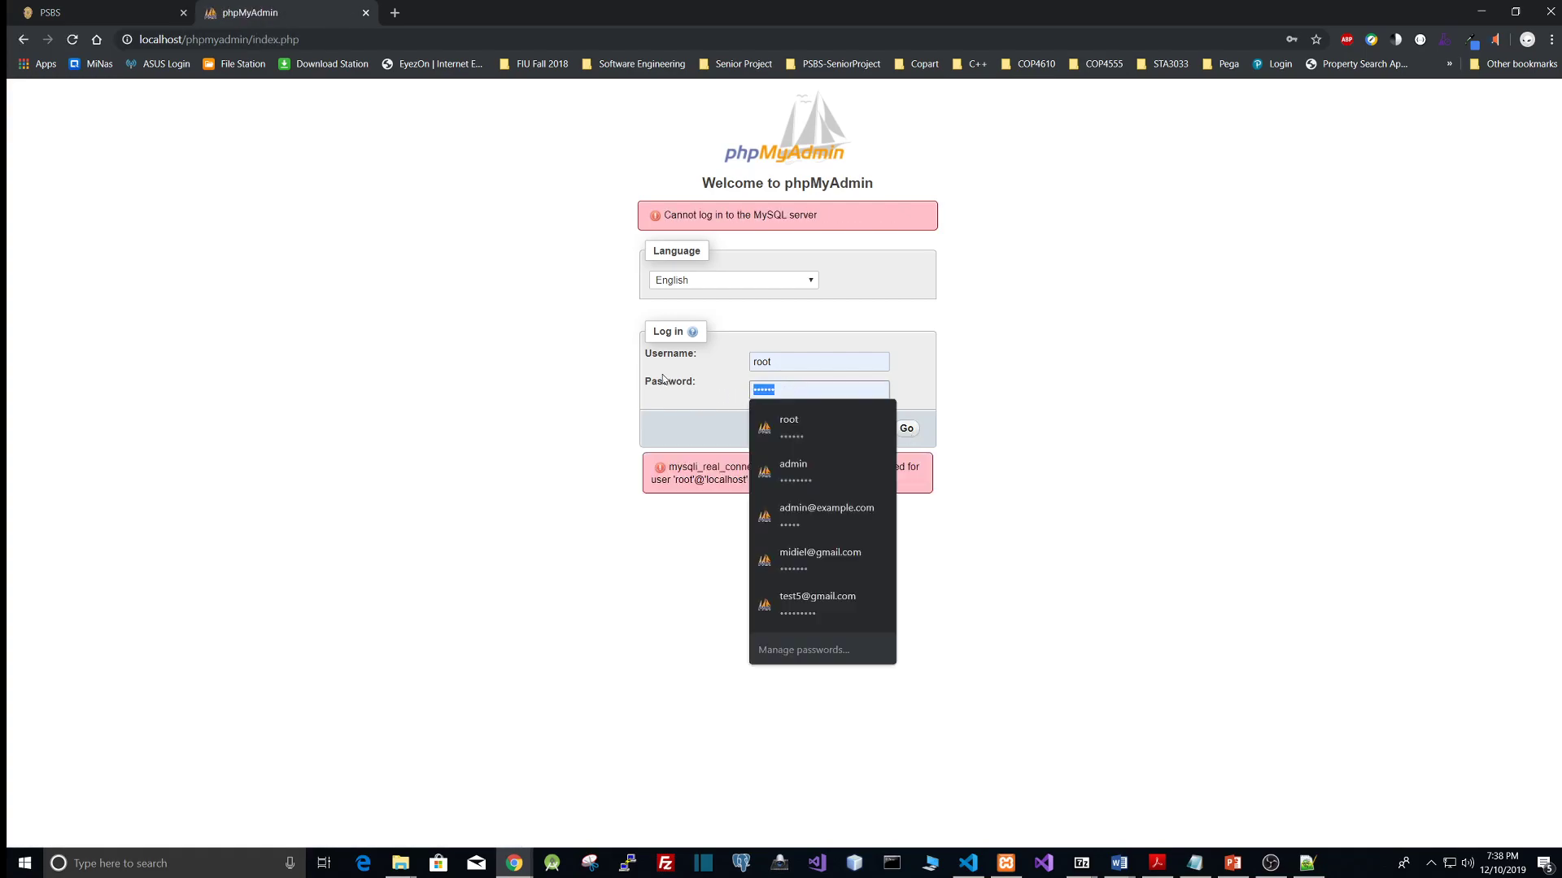
left_click(906, 428)
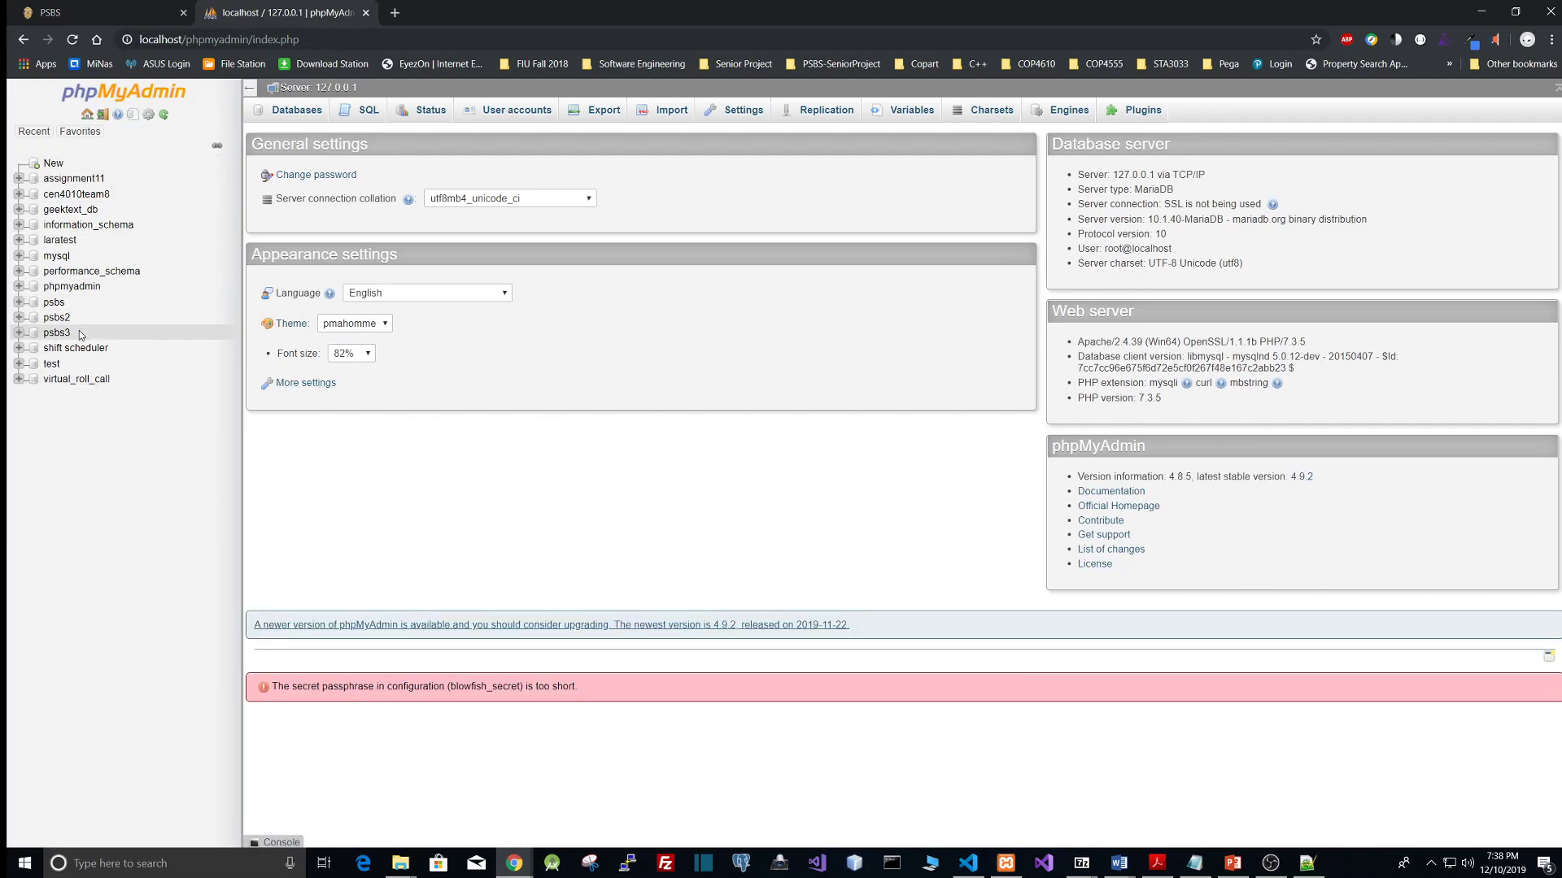
Step: Create a new database named psbs4 in phpMyAdmin and open it
left_click(69, 170)
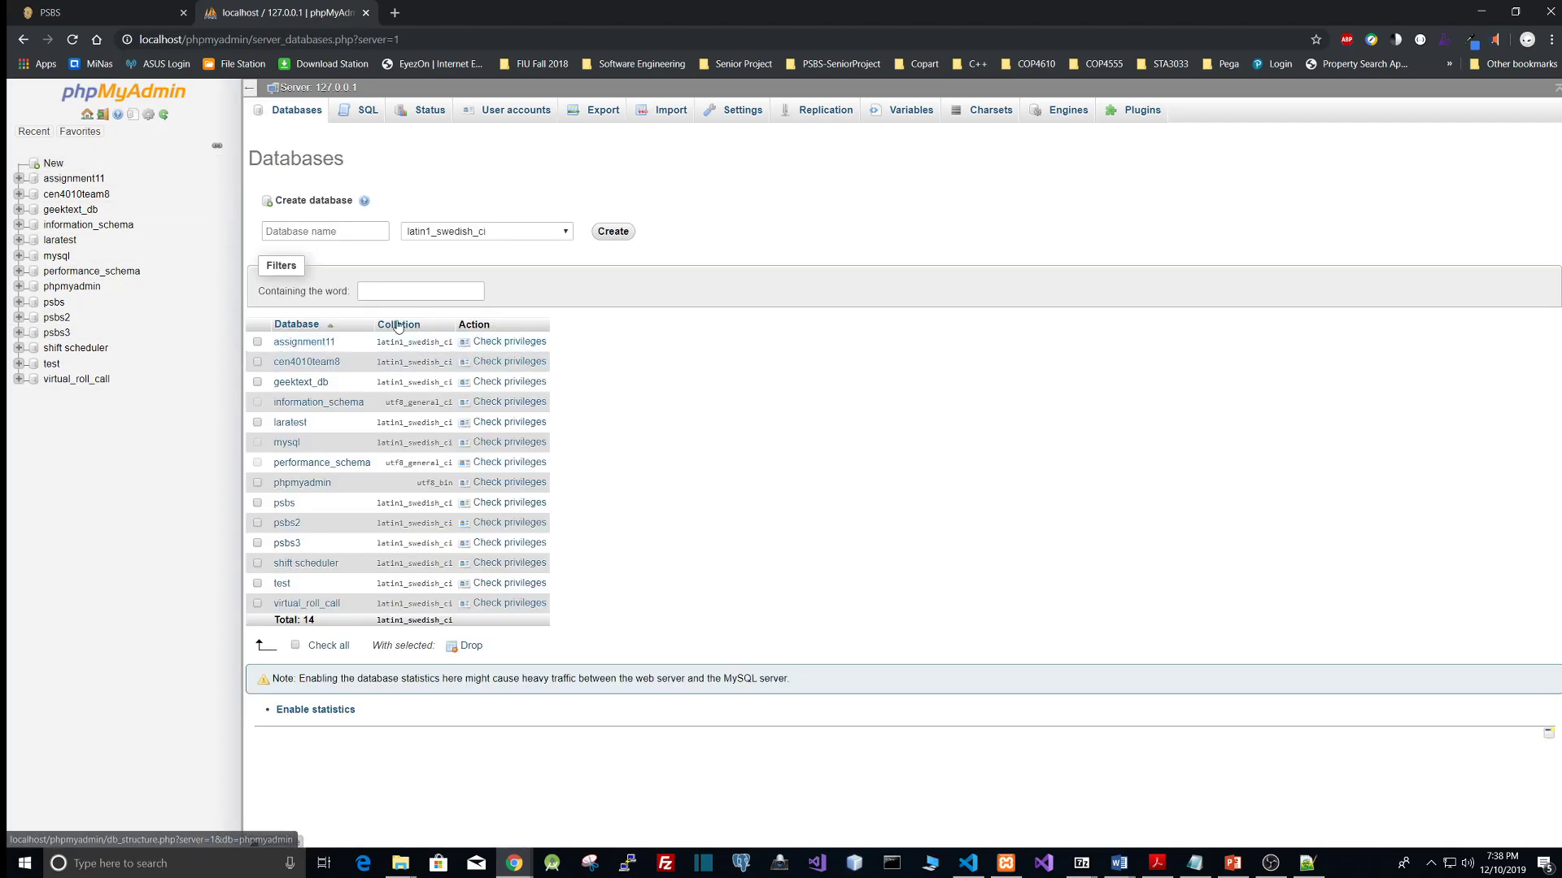
left_click(331, 230)
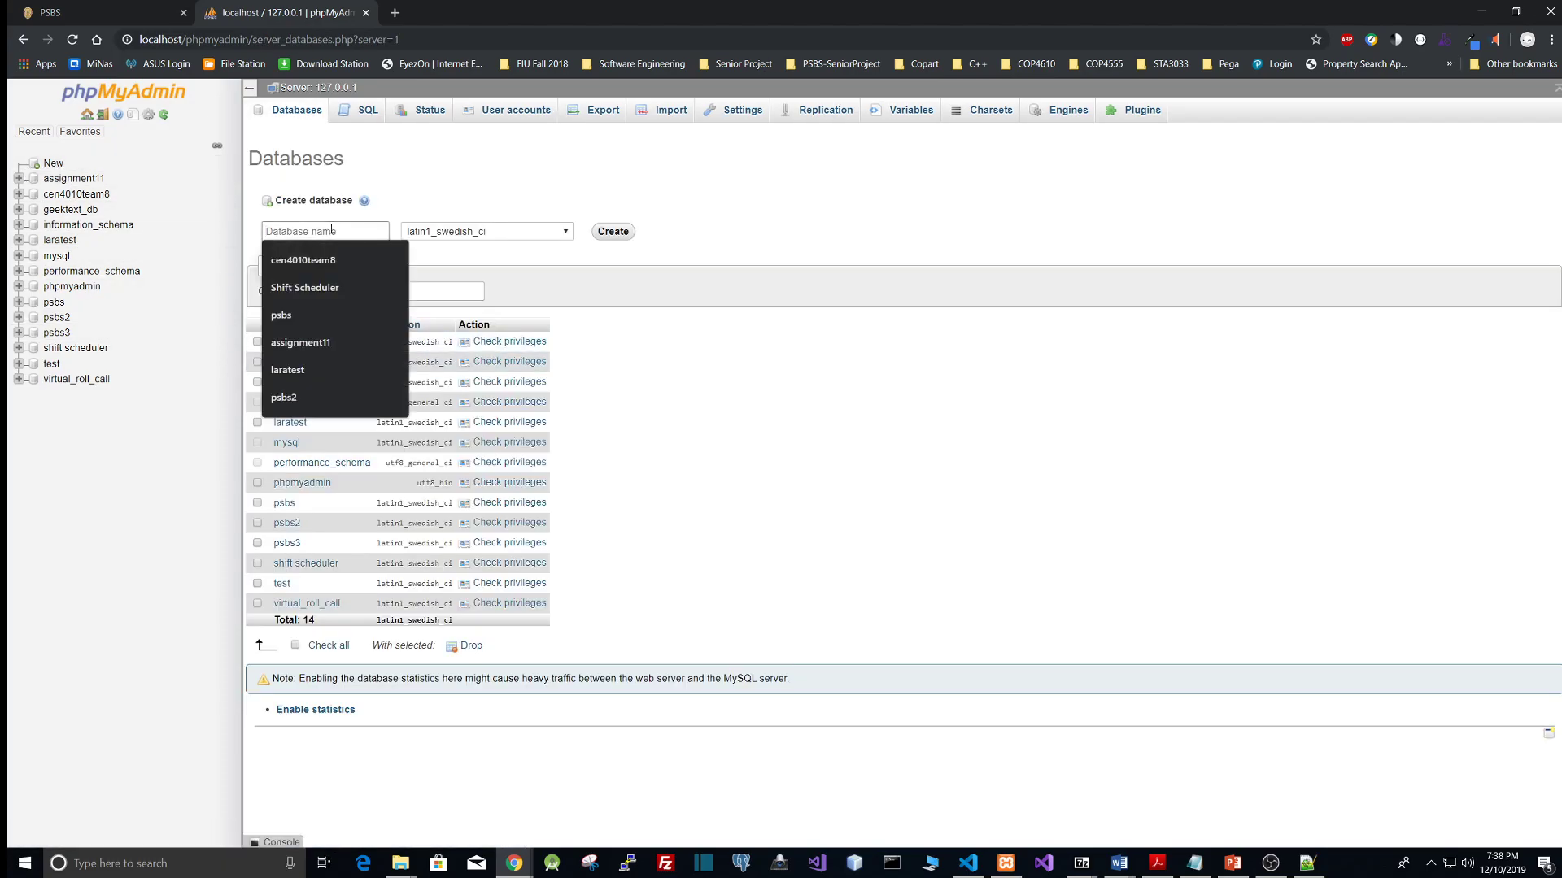
type("psbs")
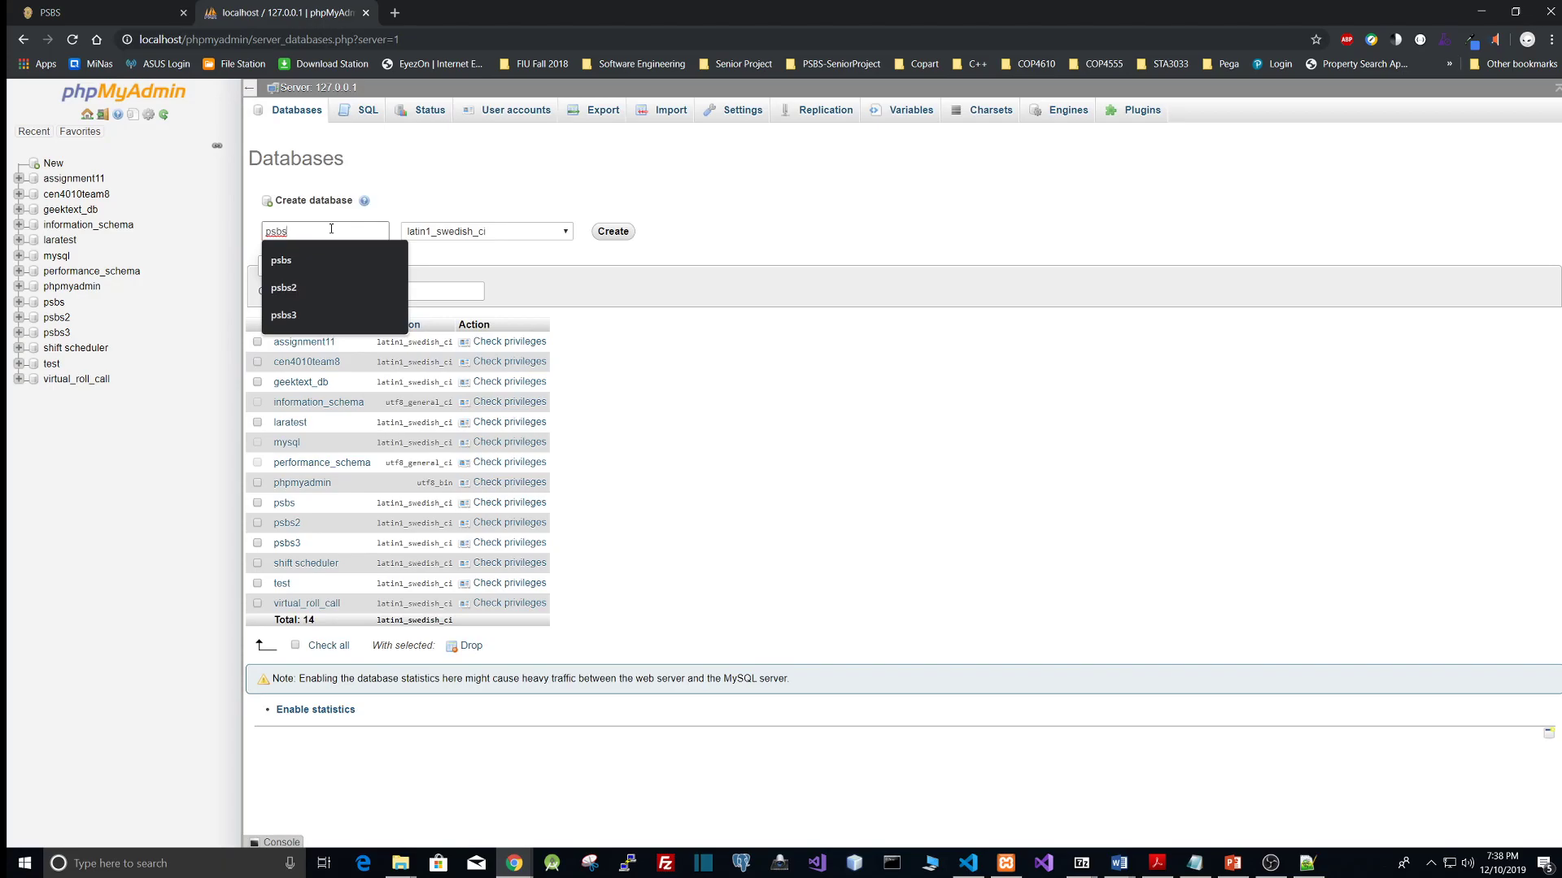
type("4")
left_click(614, 231)
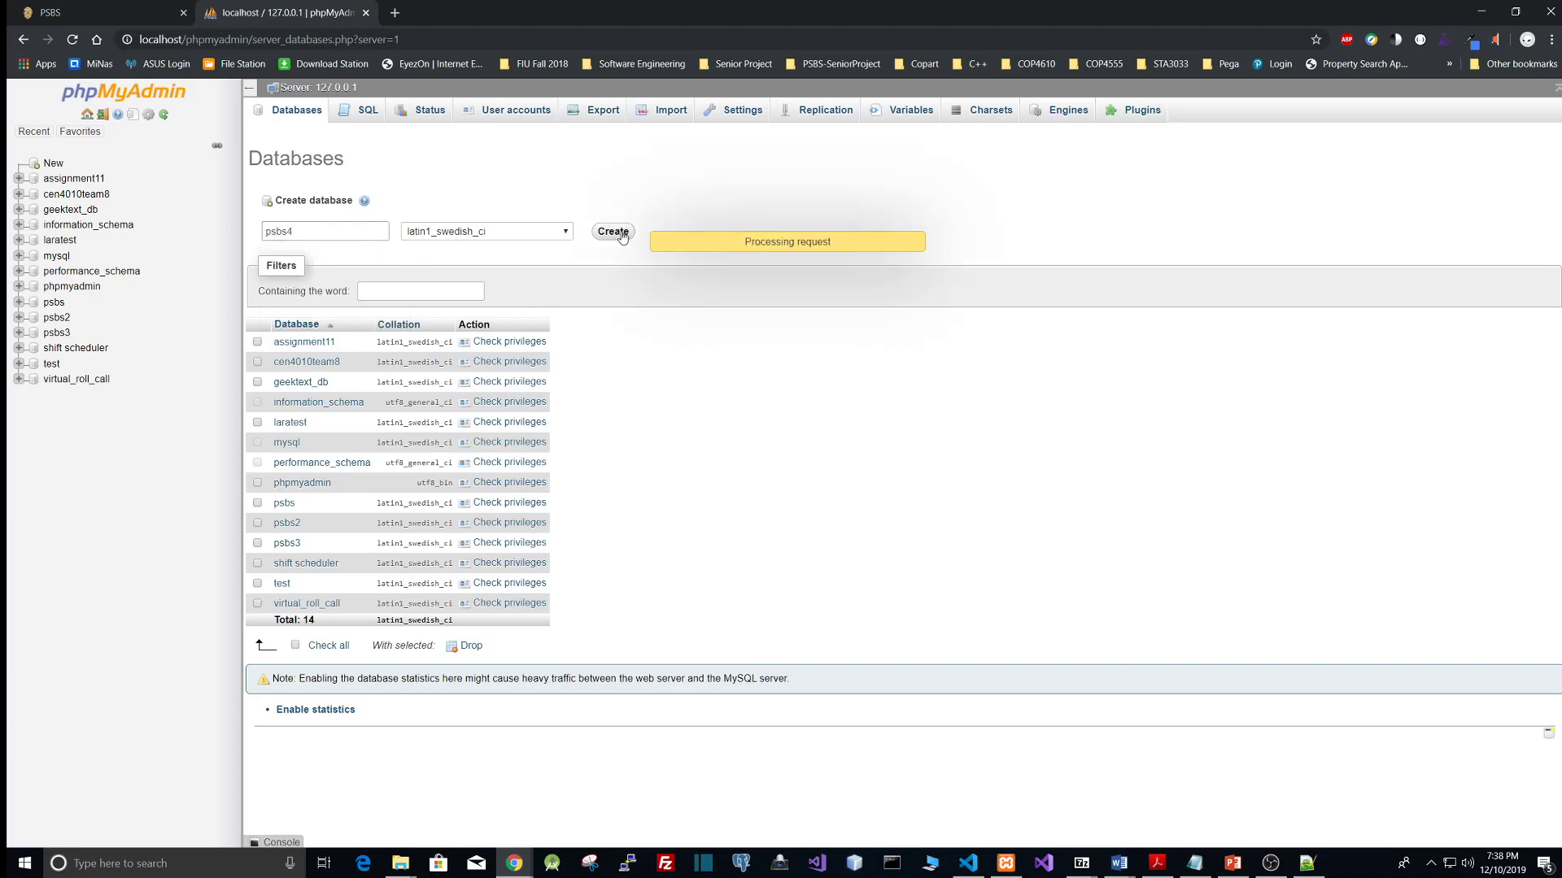
left_click(56, 349)
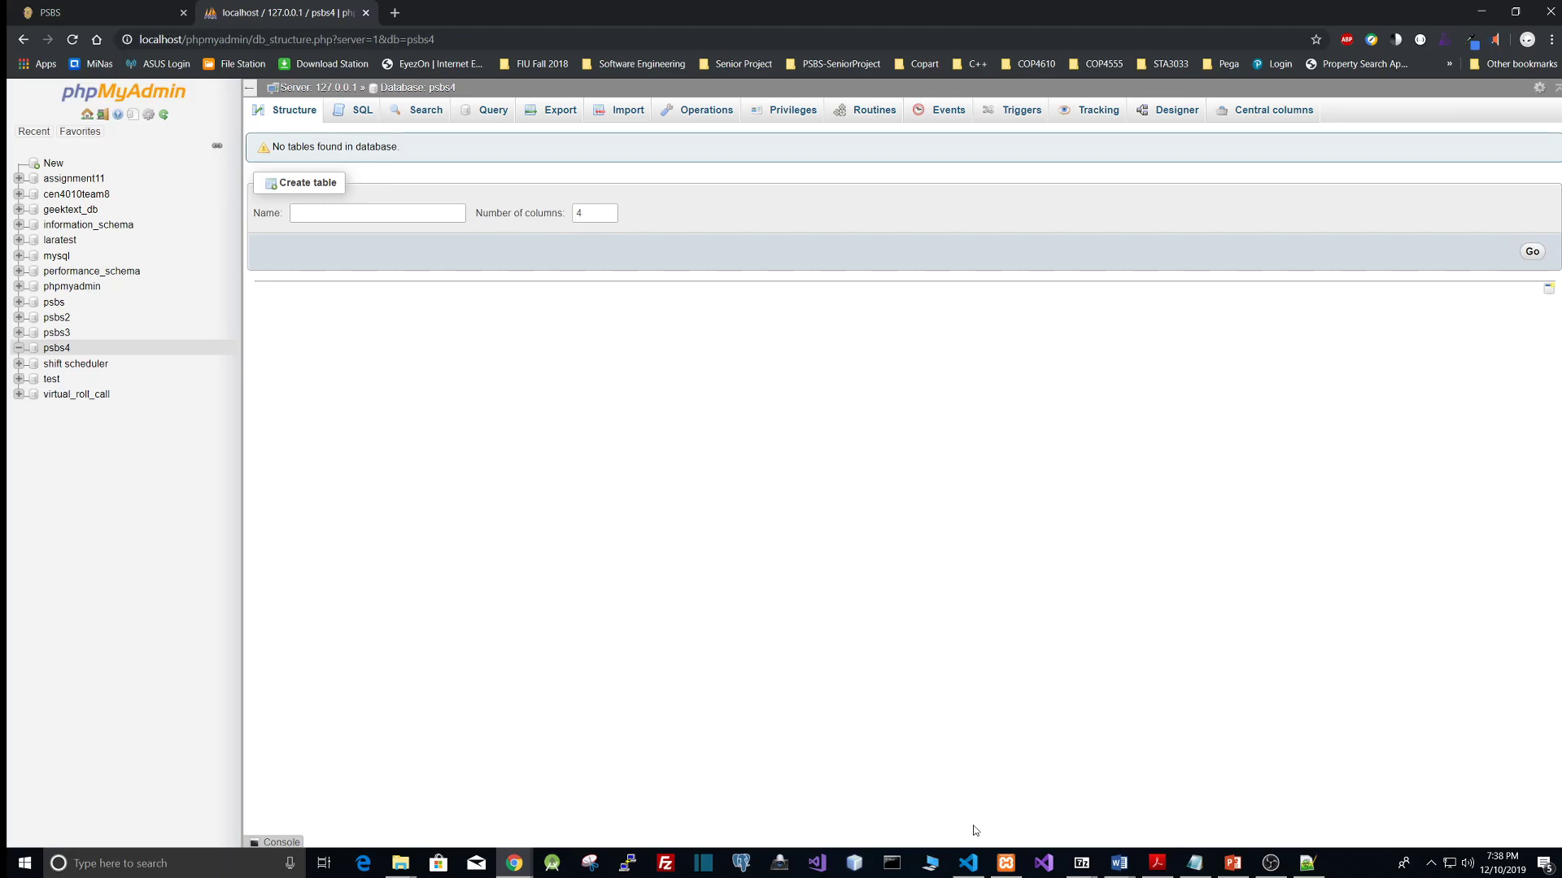
Step: Switch to the code editor and reopen the PatrolShiftBidScheduler folder from C:\xampp\htdocs
left_click(968, 864)
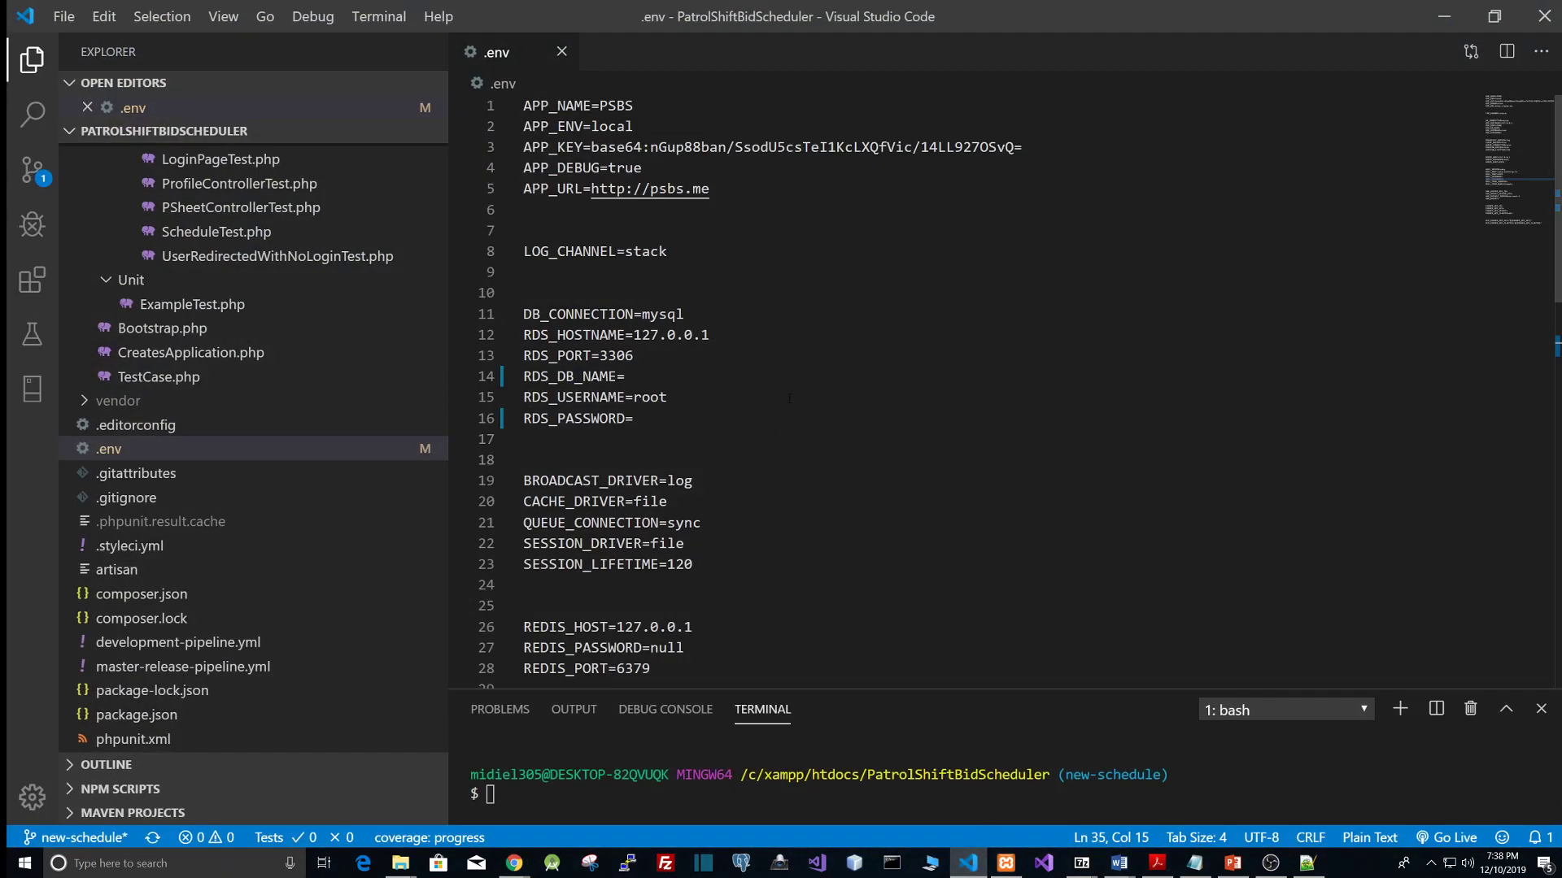
left_click(63, 18)
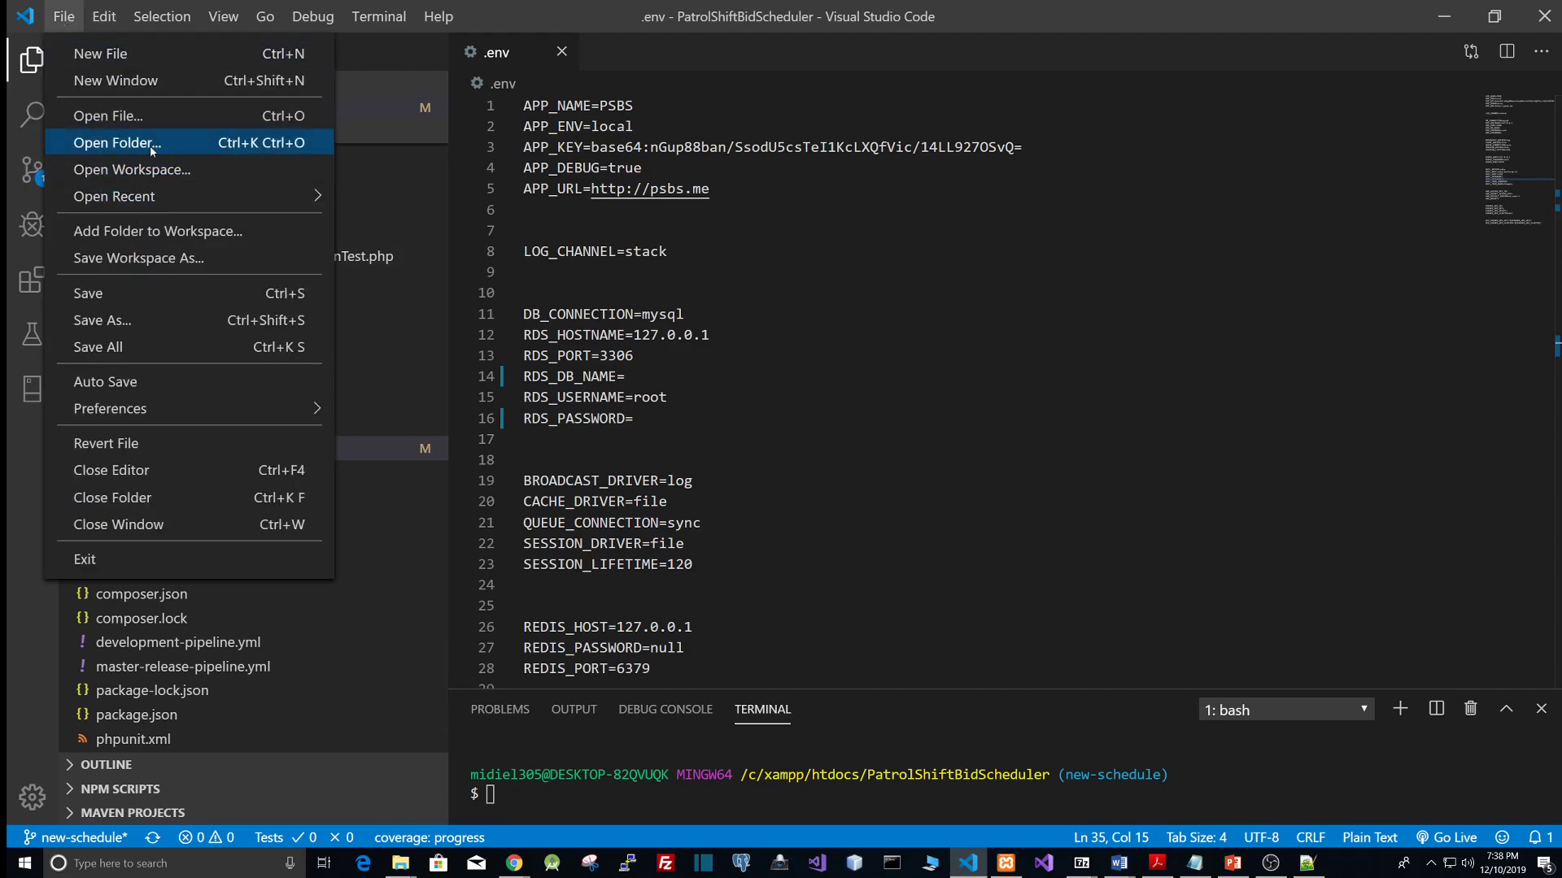
left_click(116, 146)
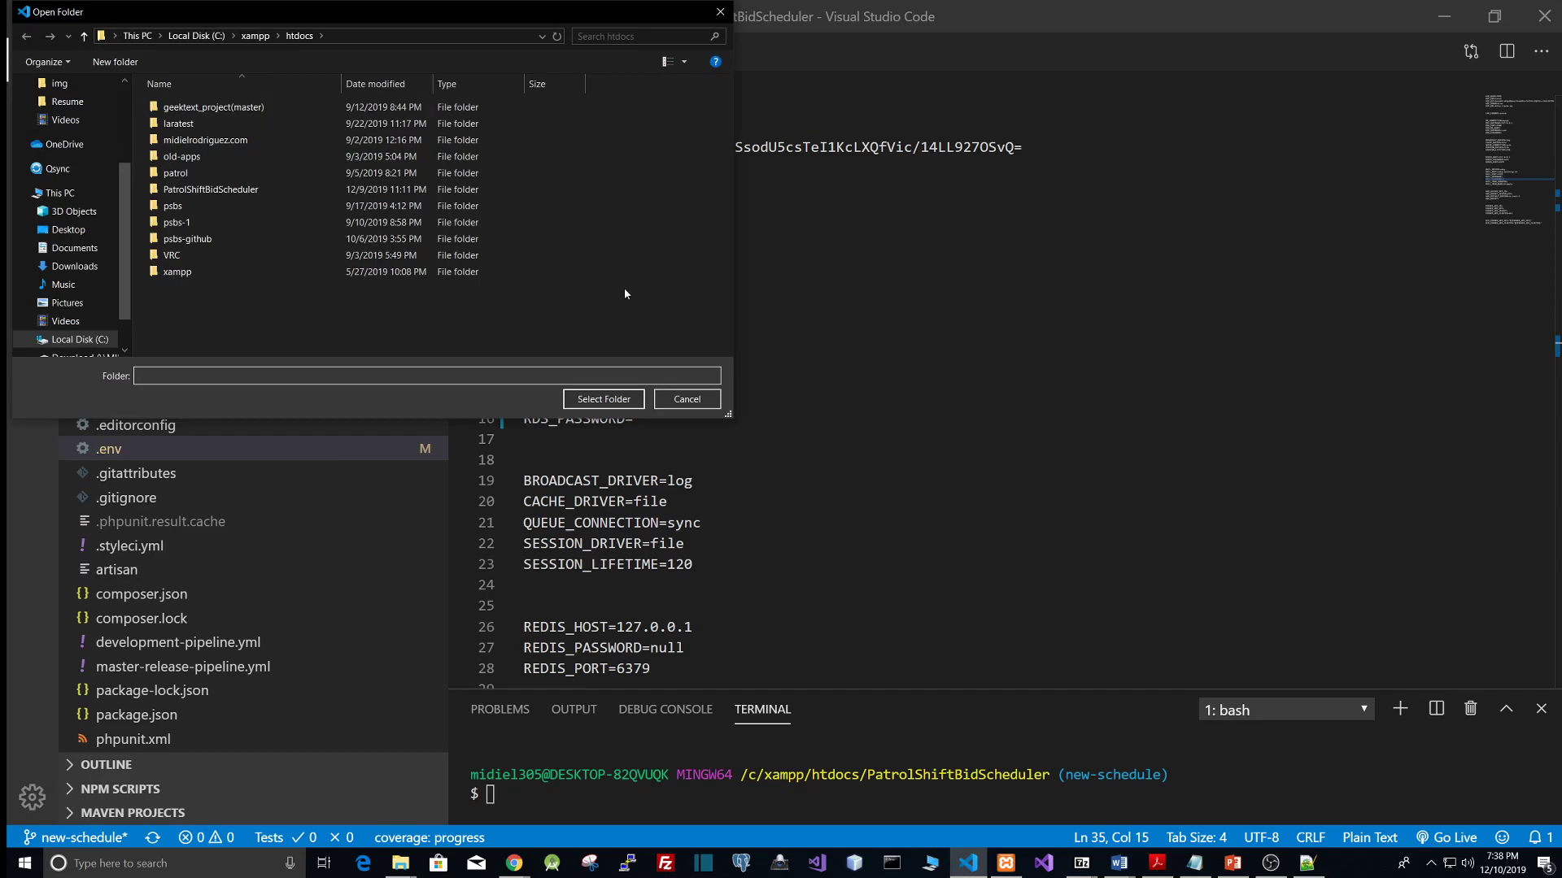
left_click(253, 37)
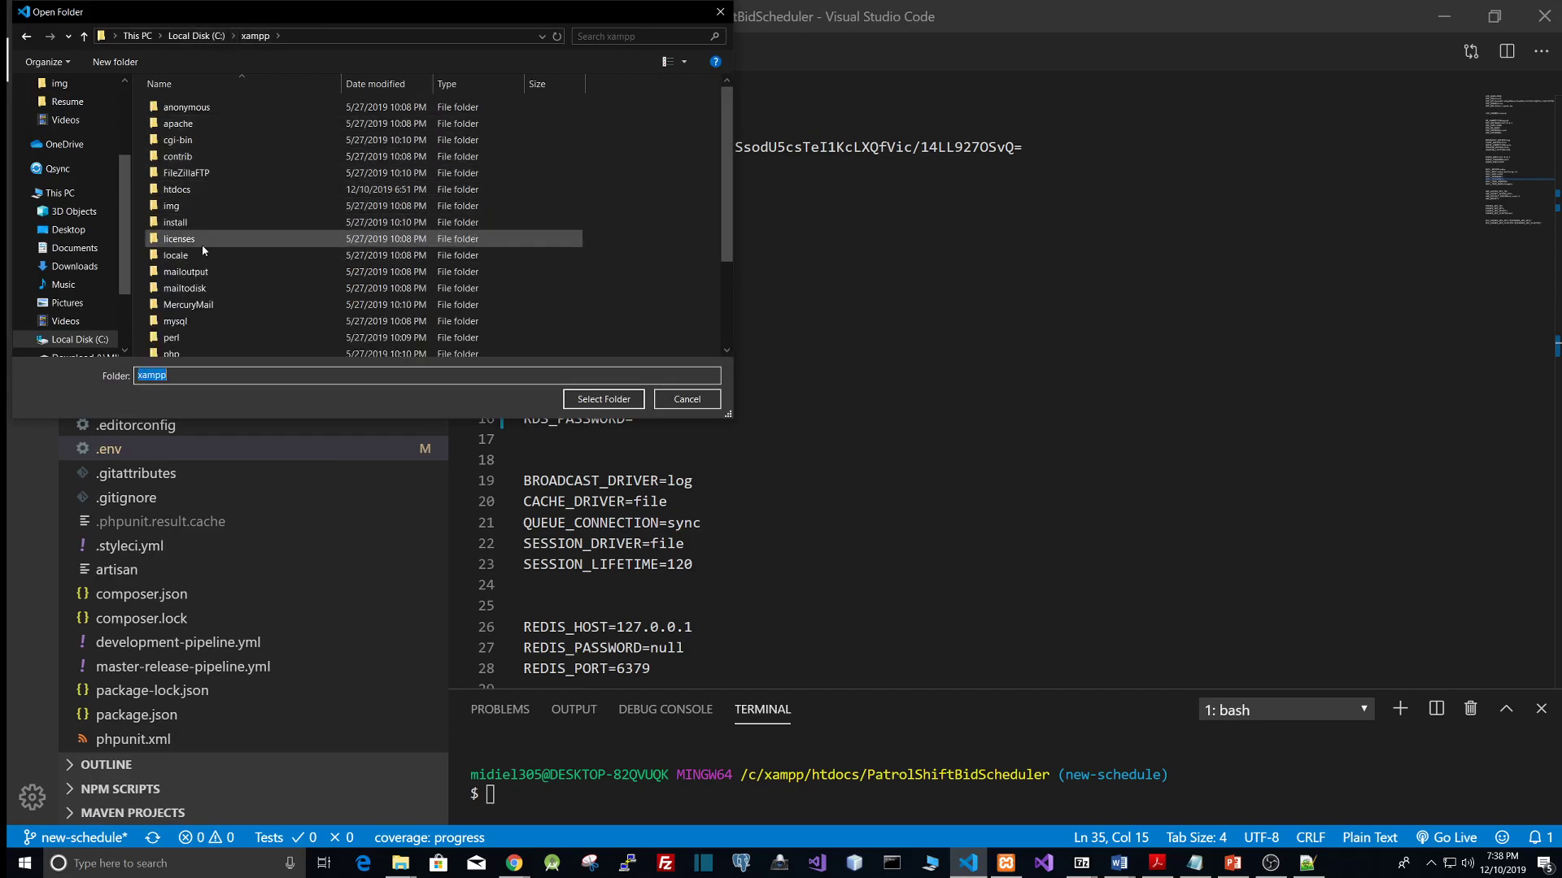
scroll(211, 317, "down", 1)
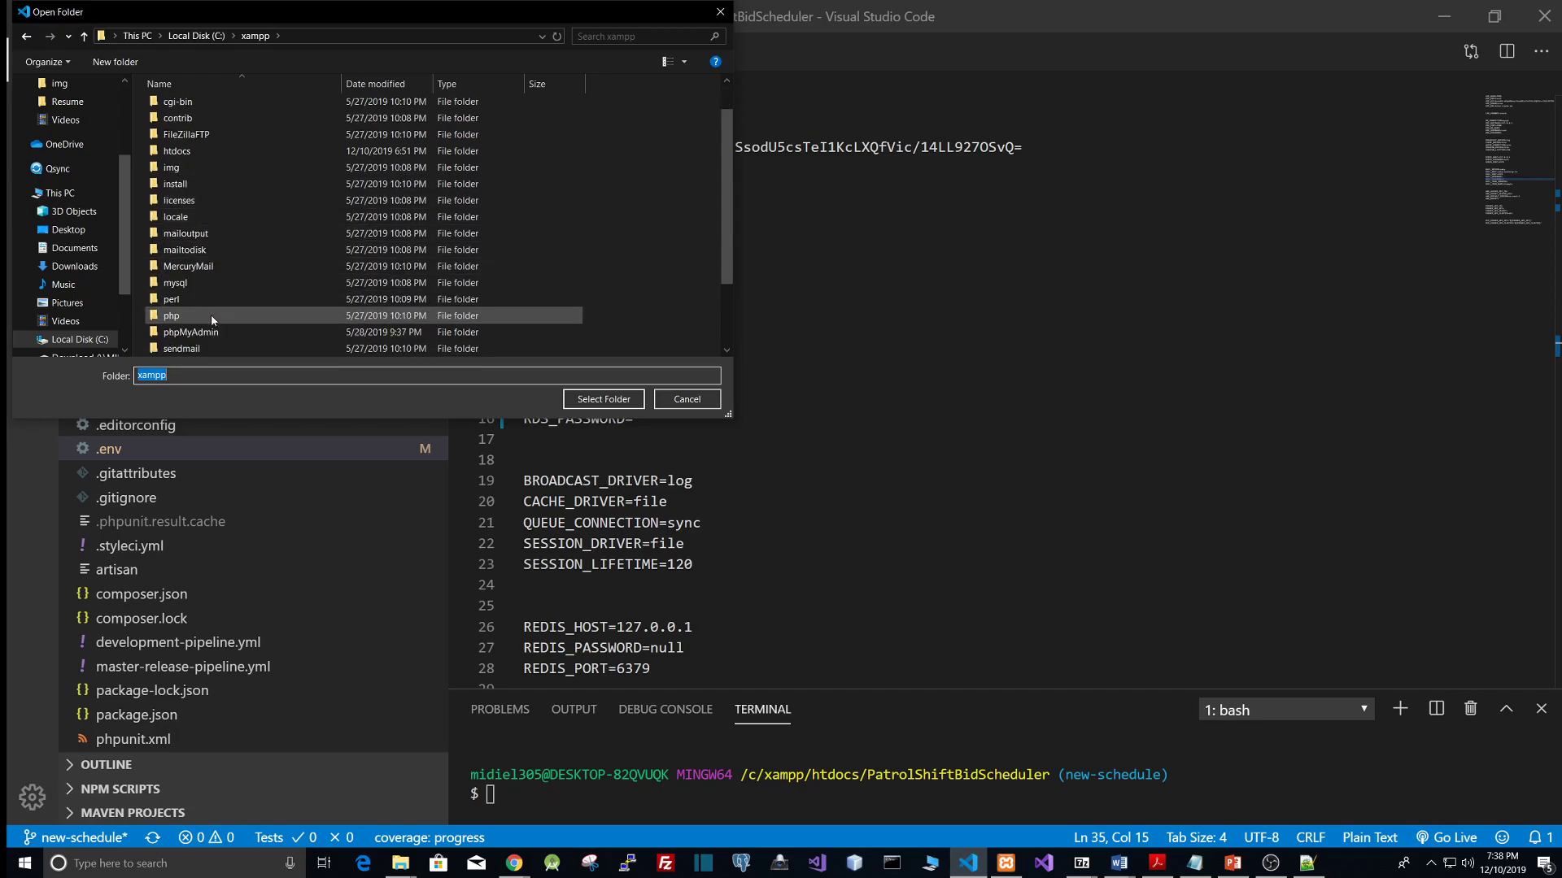
scroll(220, 317, "up", 1)
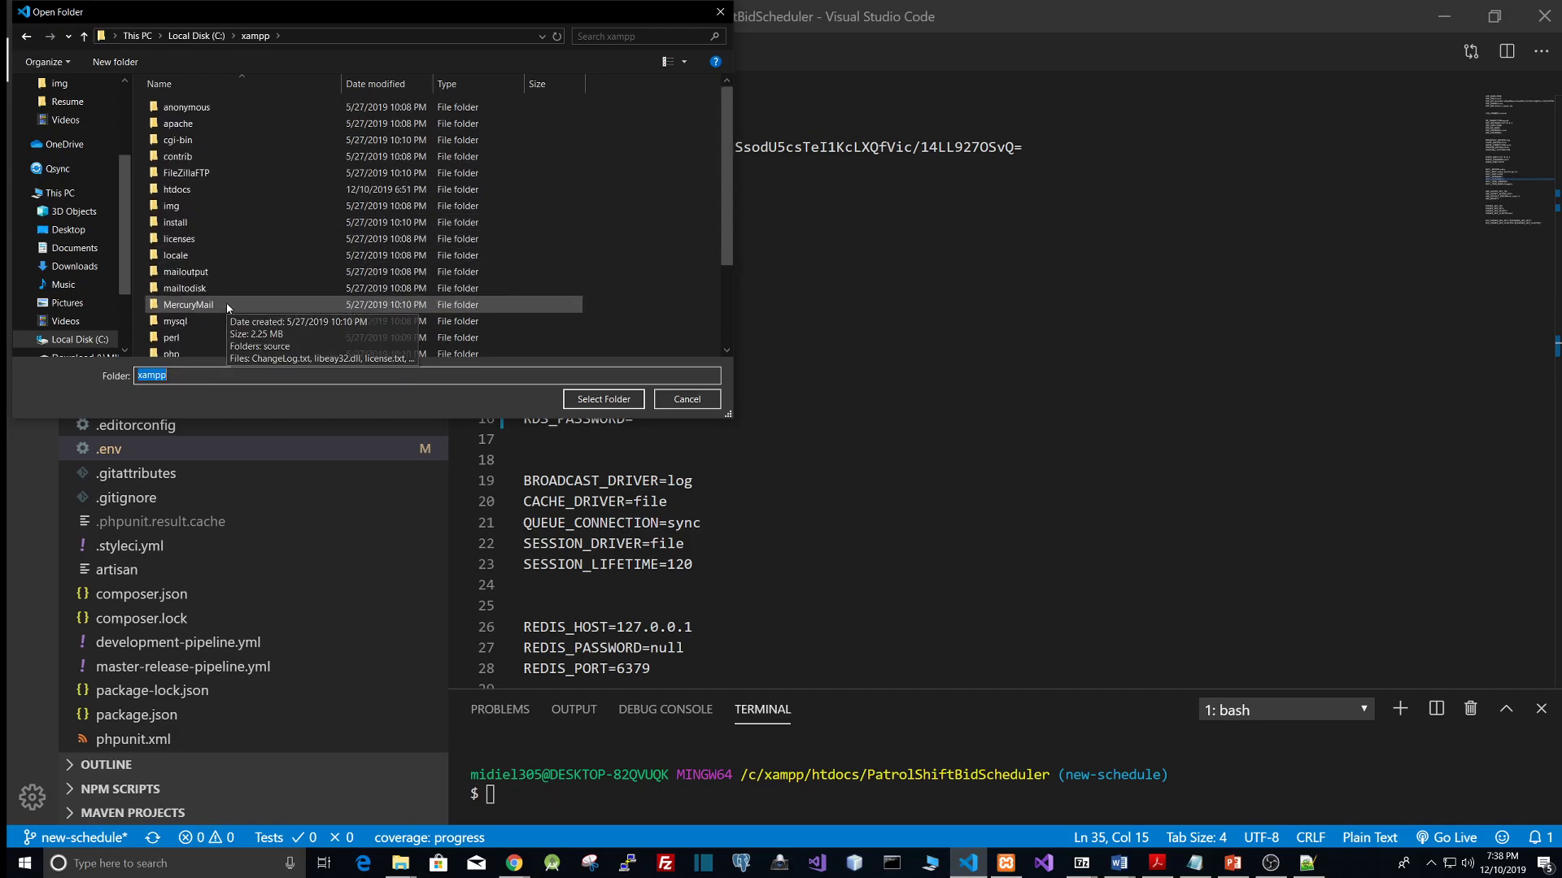
double_click(232, 188)
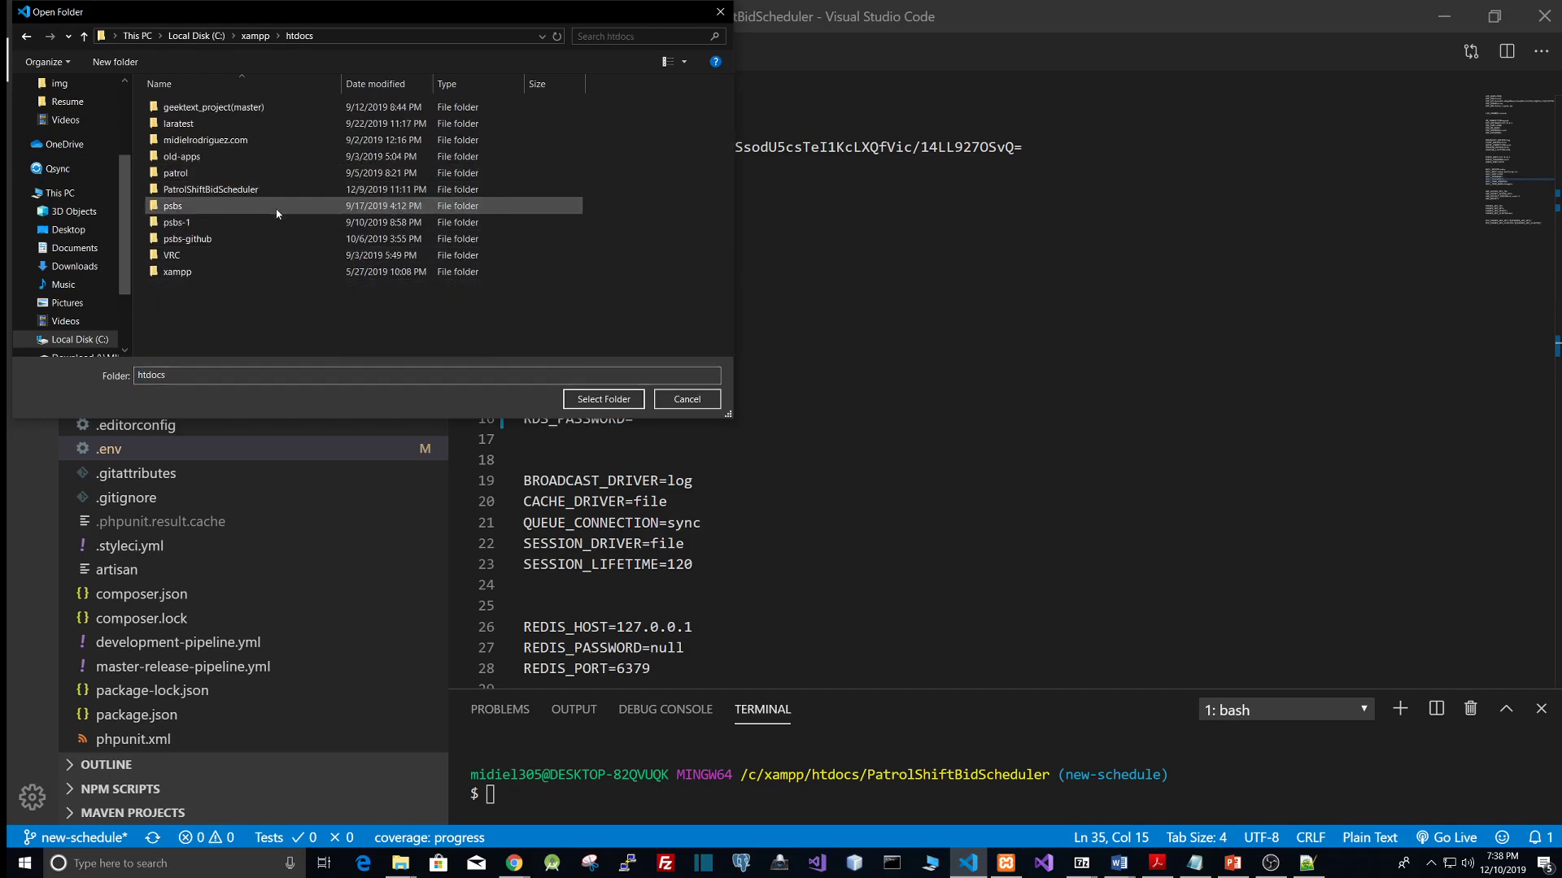
left_click(199, 194)
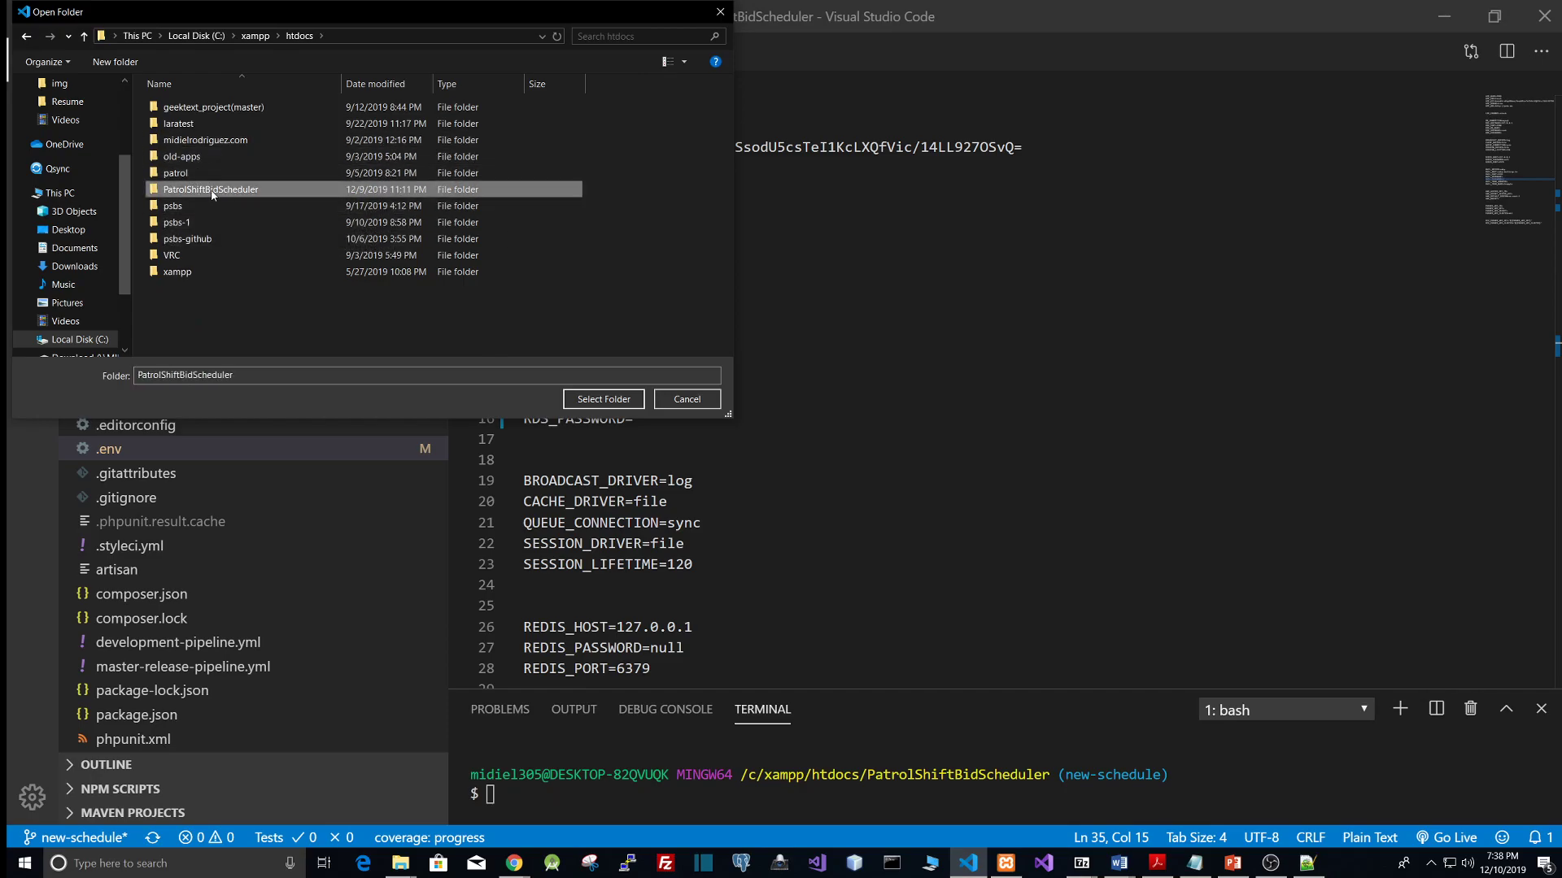
left_click(604, 399)
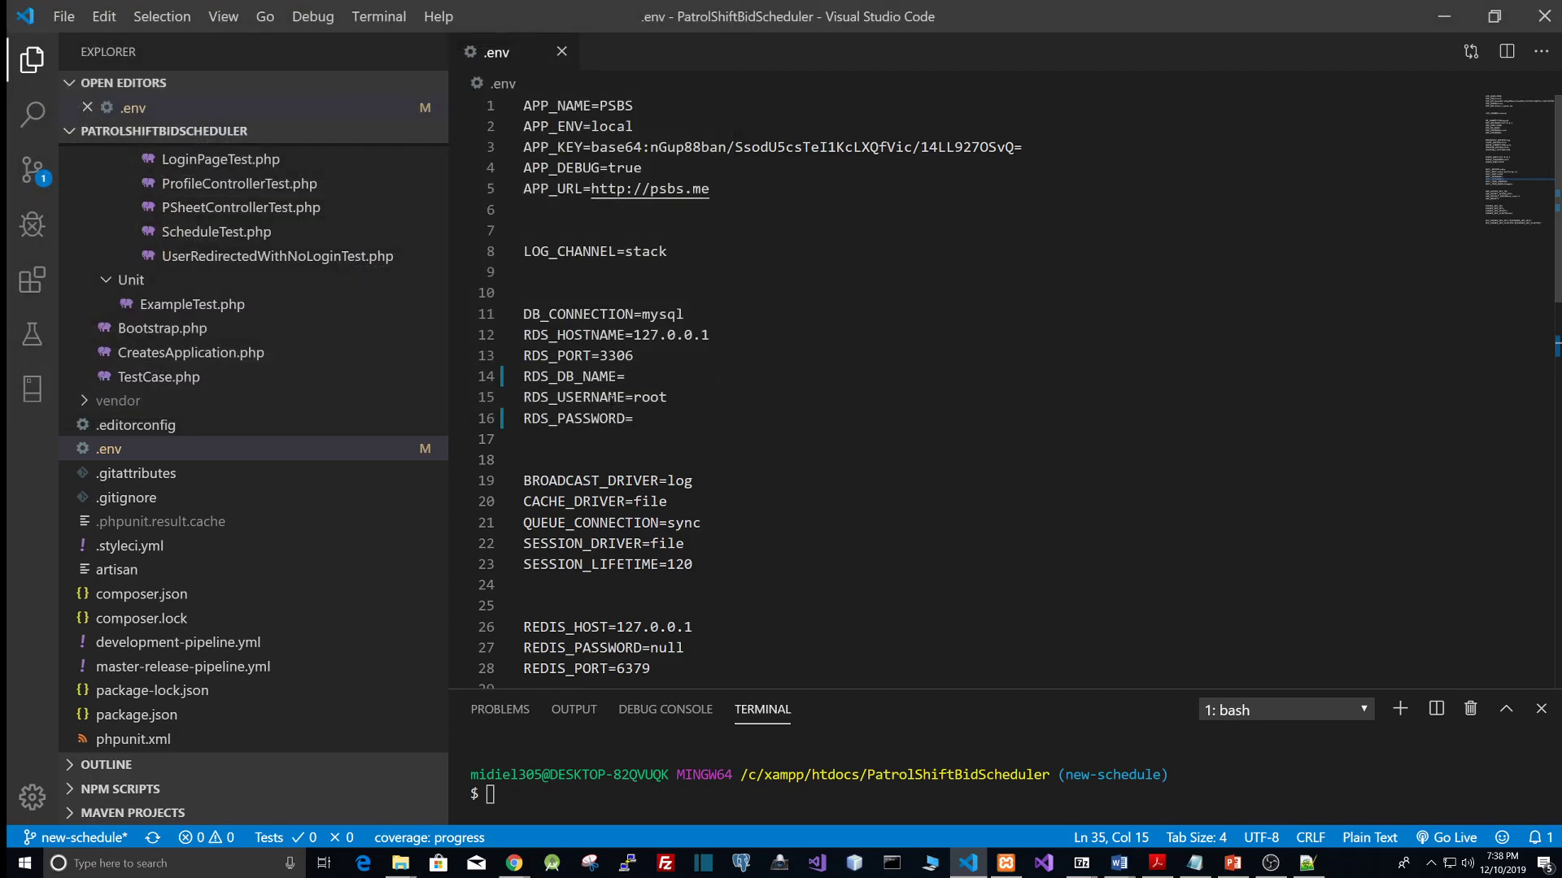
Step: Set RDS_DB_NAME to psbs4 in the project's .env file
scroll(203, 358, "up", 15)
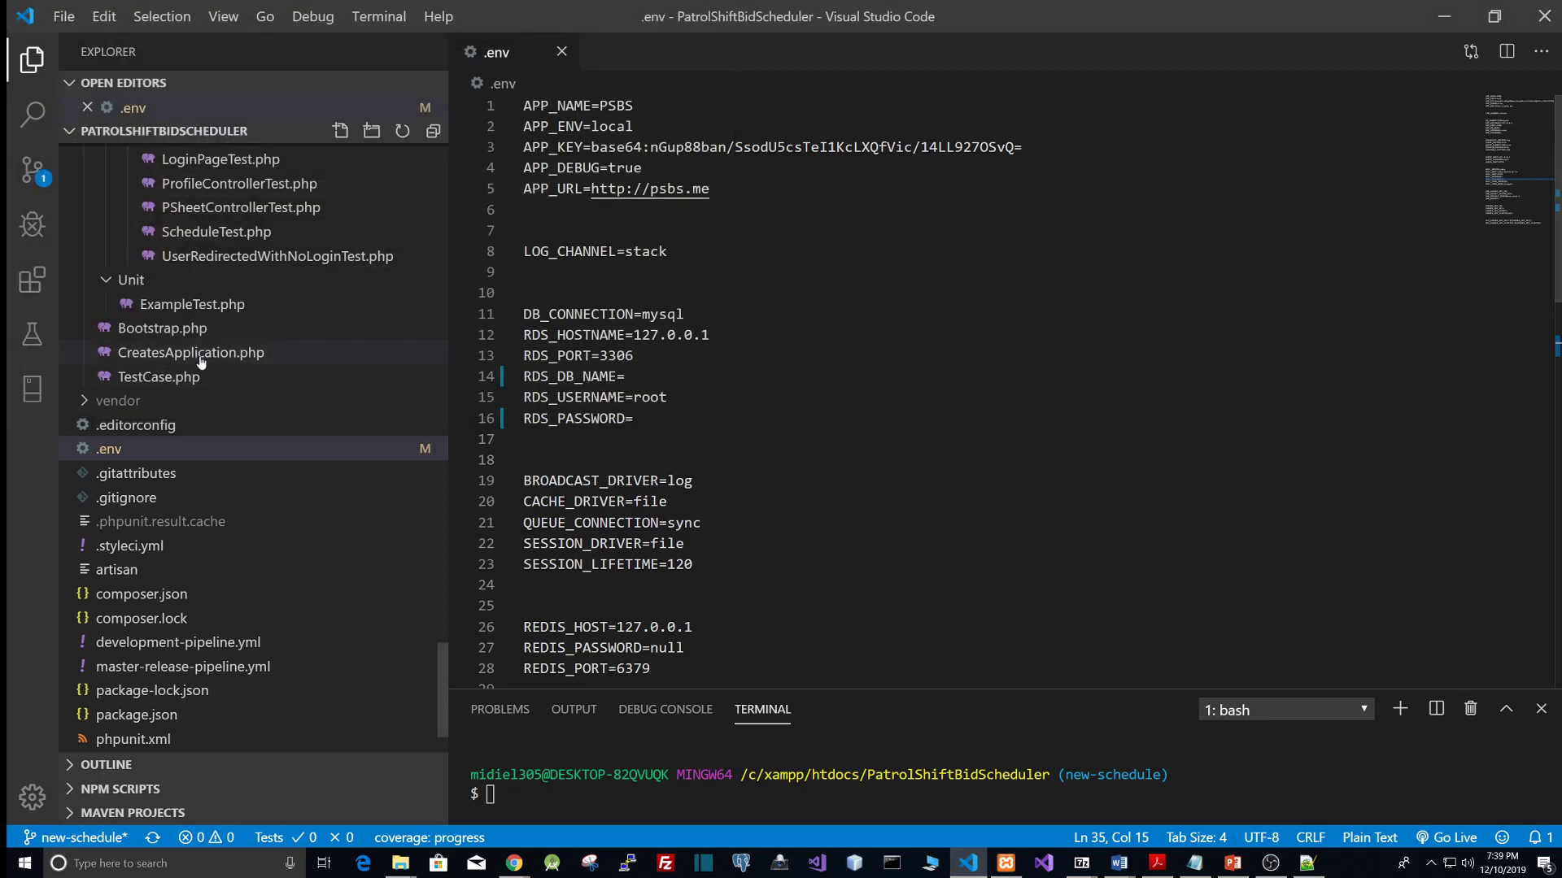
scroll(236, 304, "up", 12)
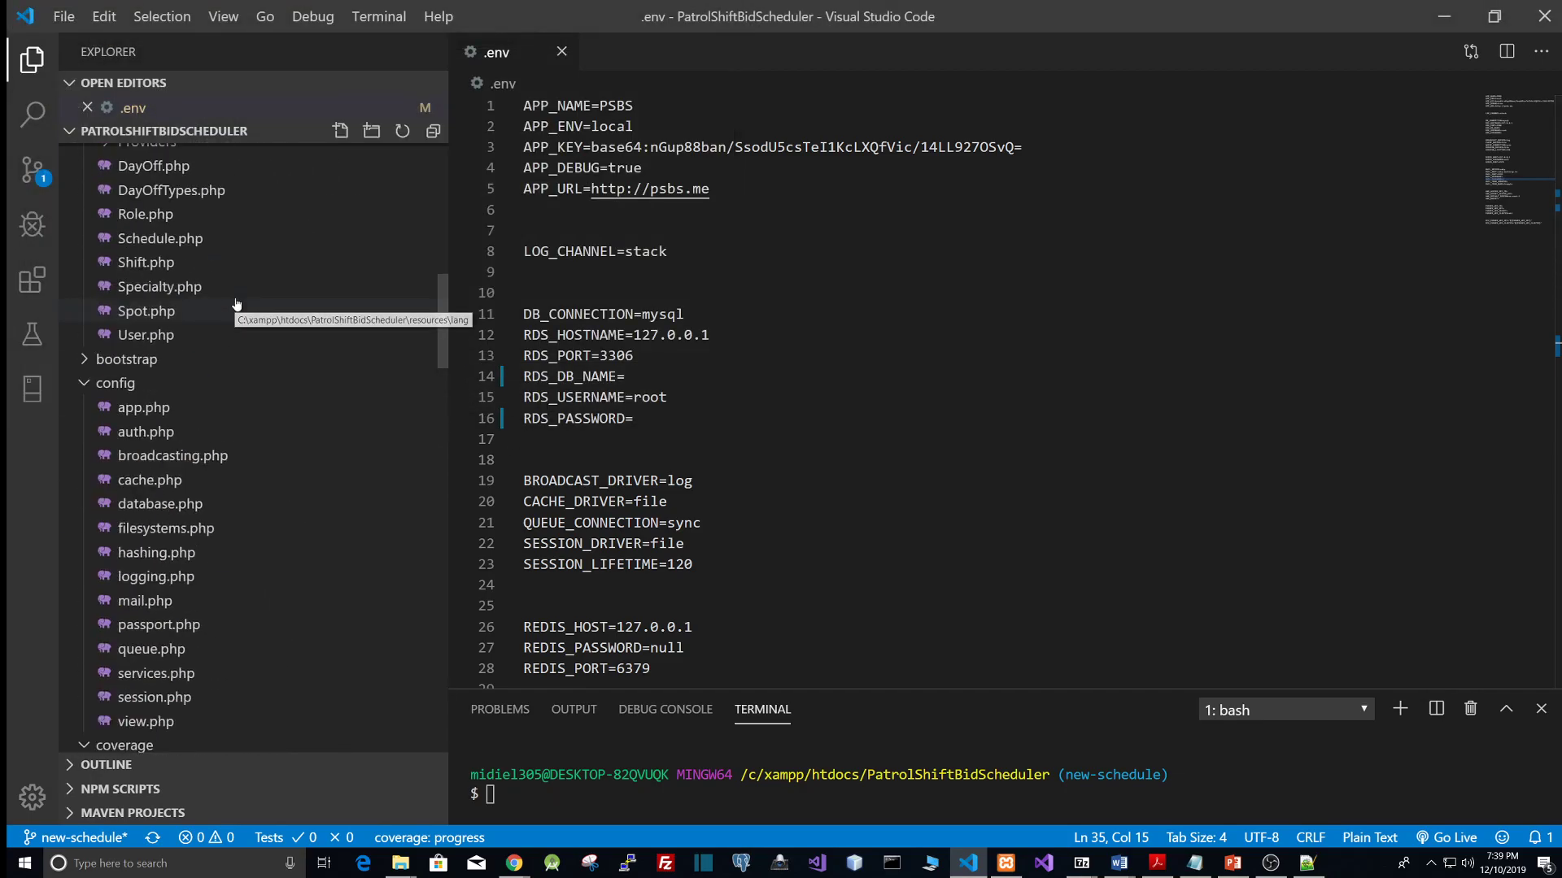
scroll(233, 304, "down", 15)
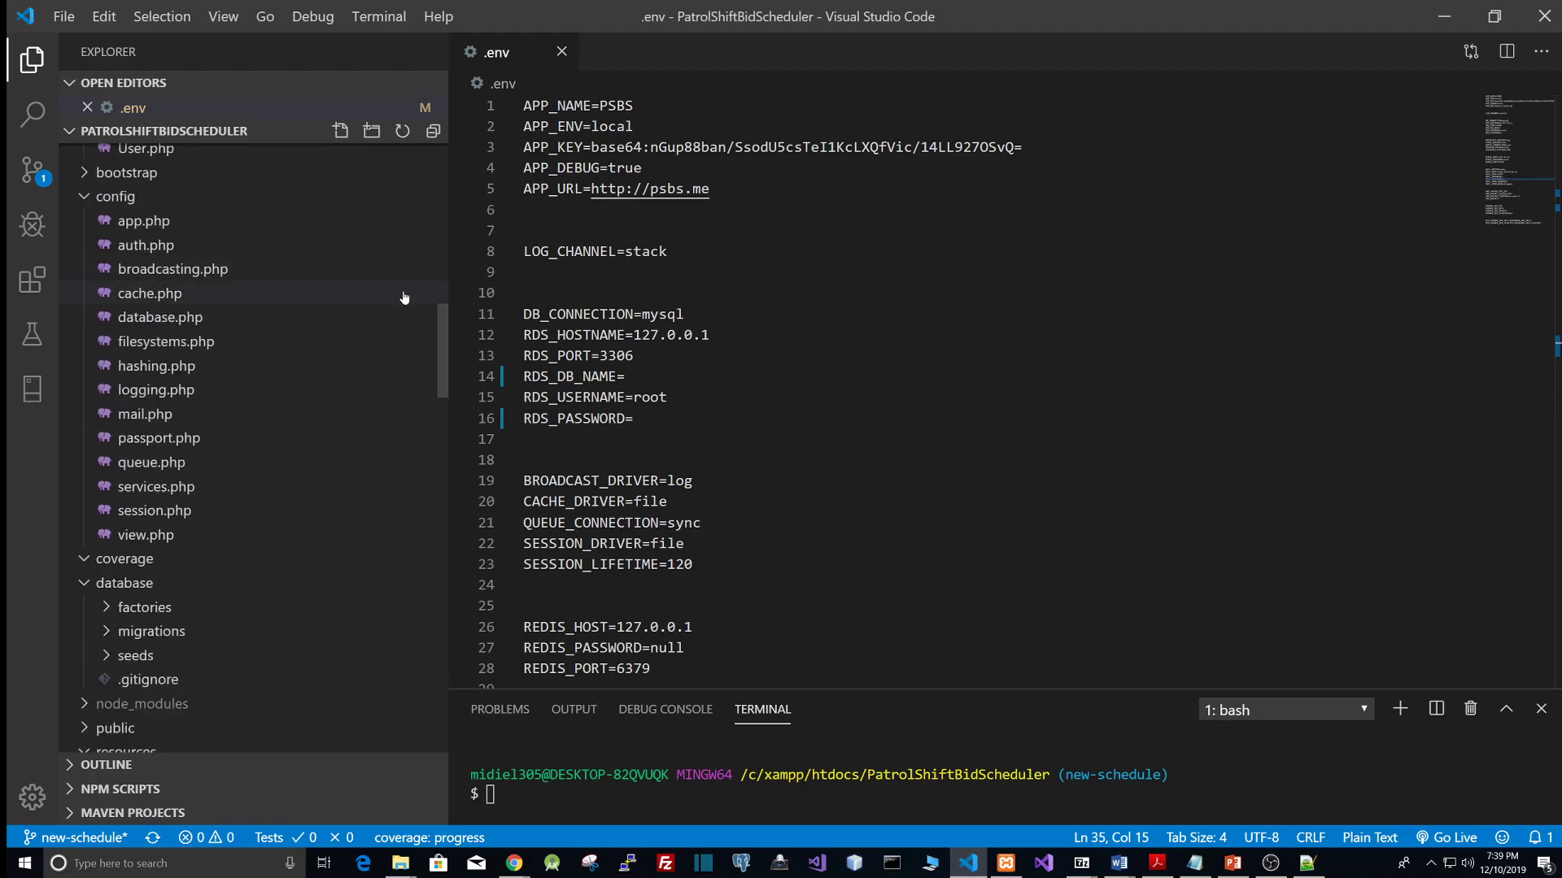
scroll(358, 439, "down", 10)
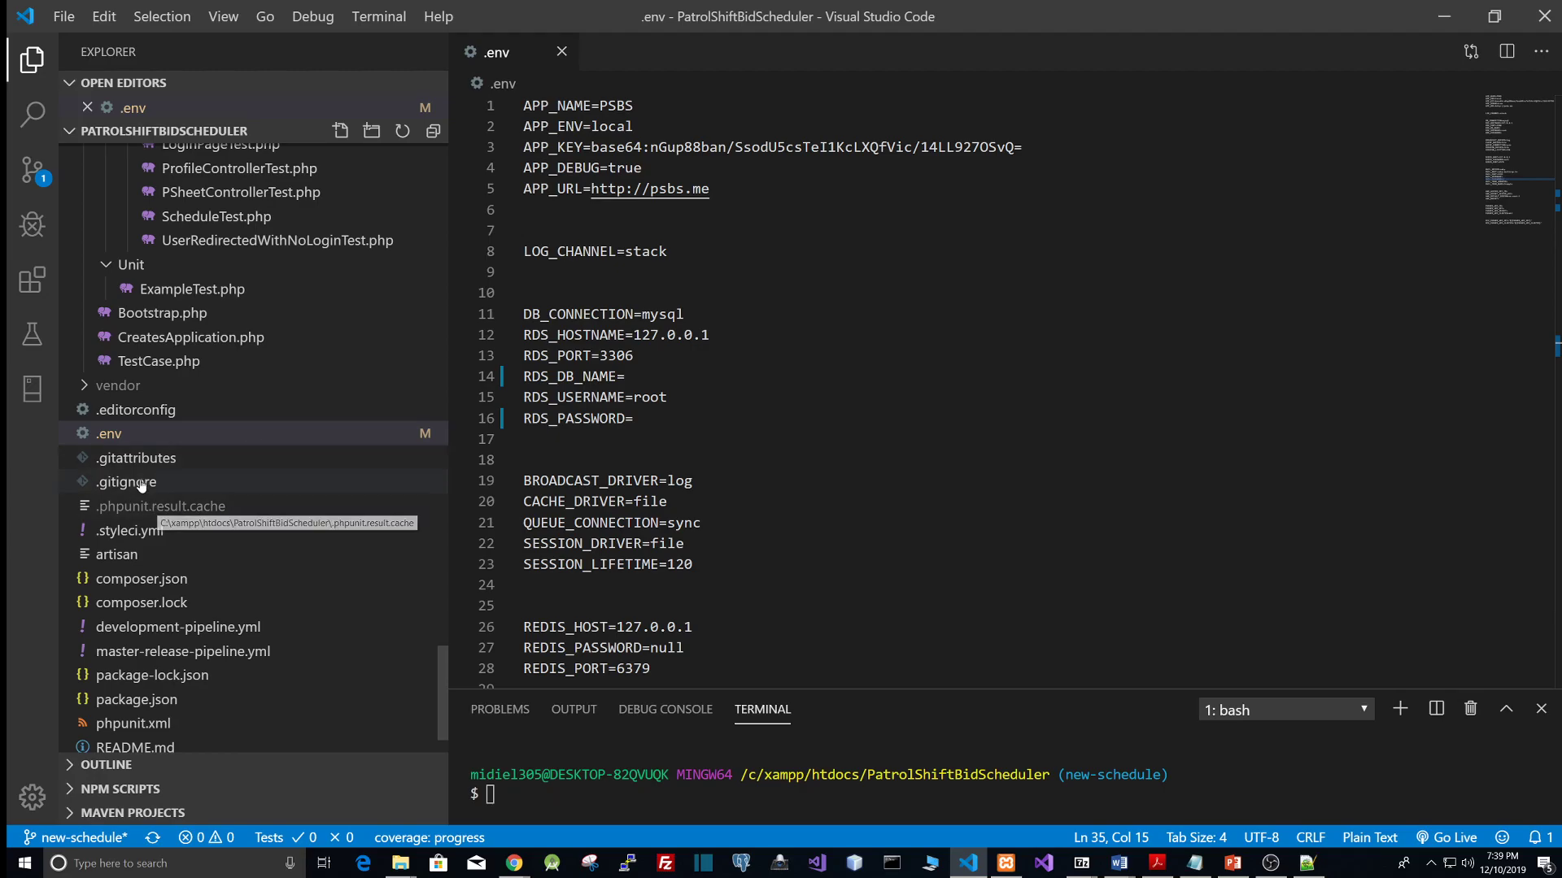
left_click(134, 443)
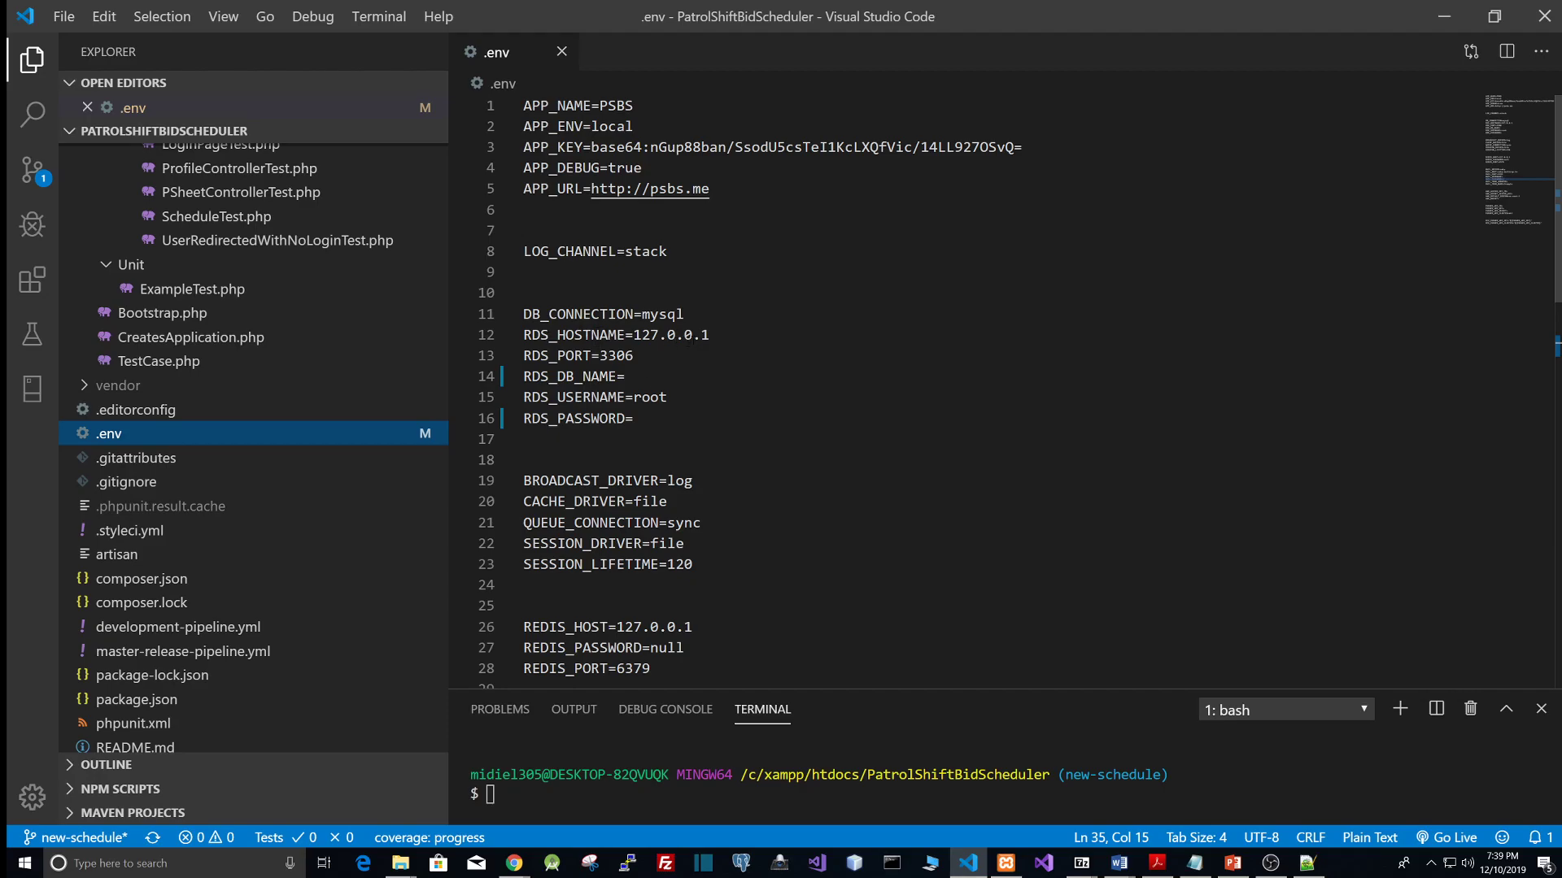
left_click_drag(723, 338, 652, 338)
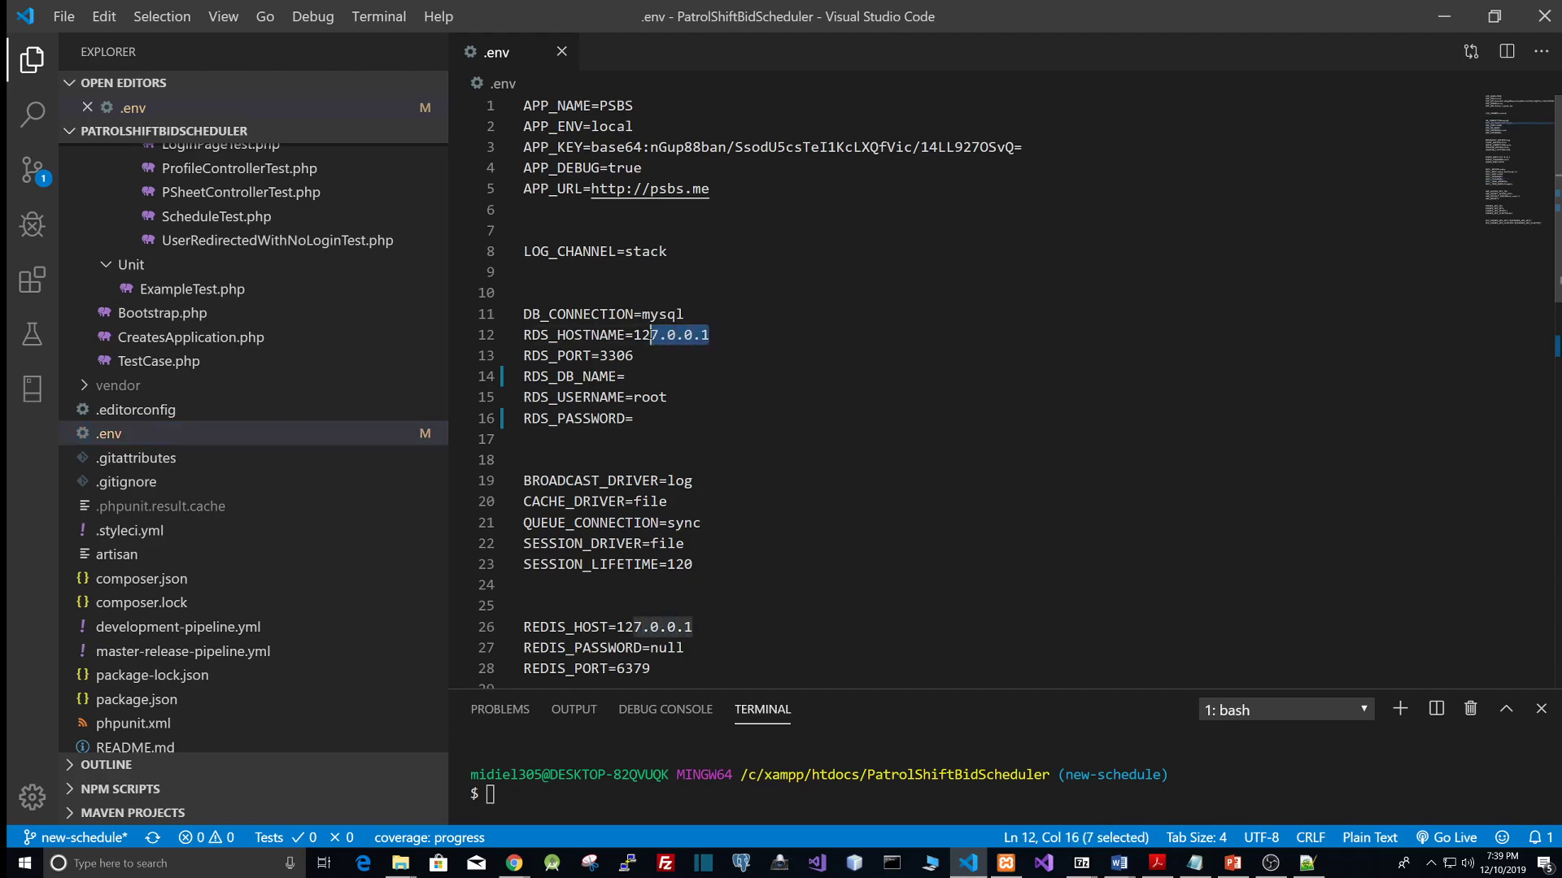
left_click(706, 358)
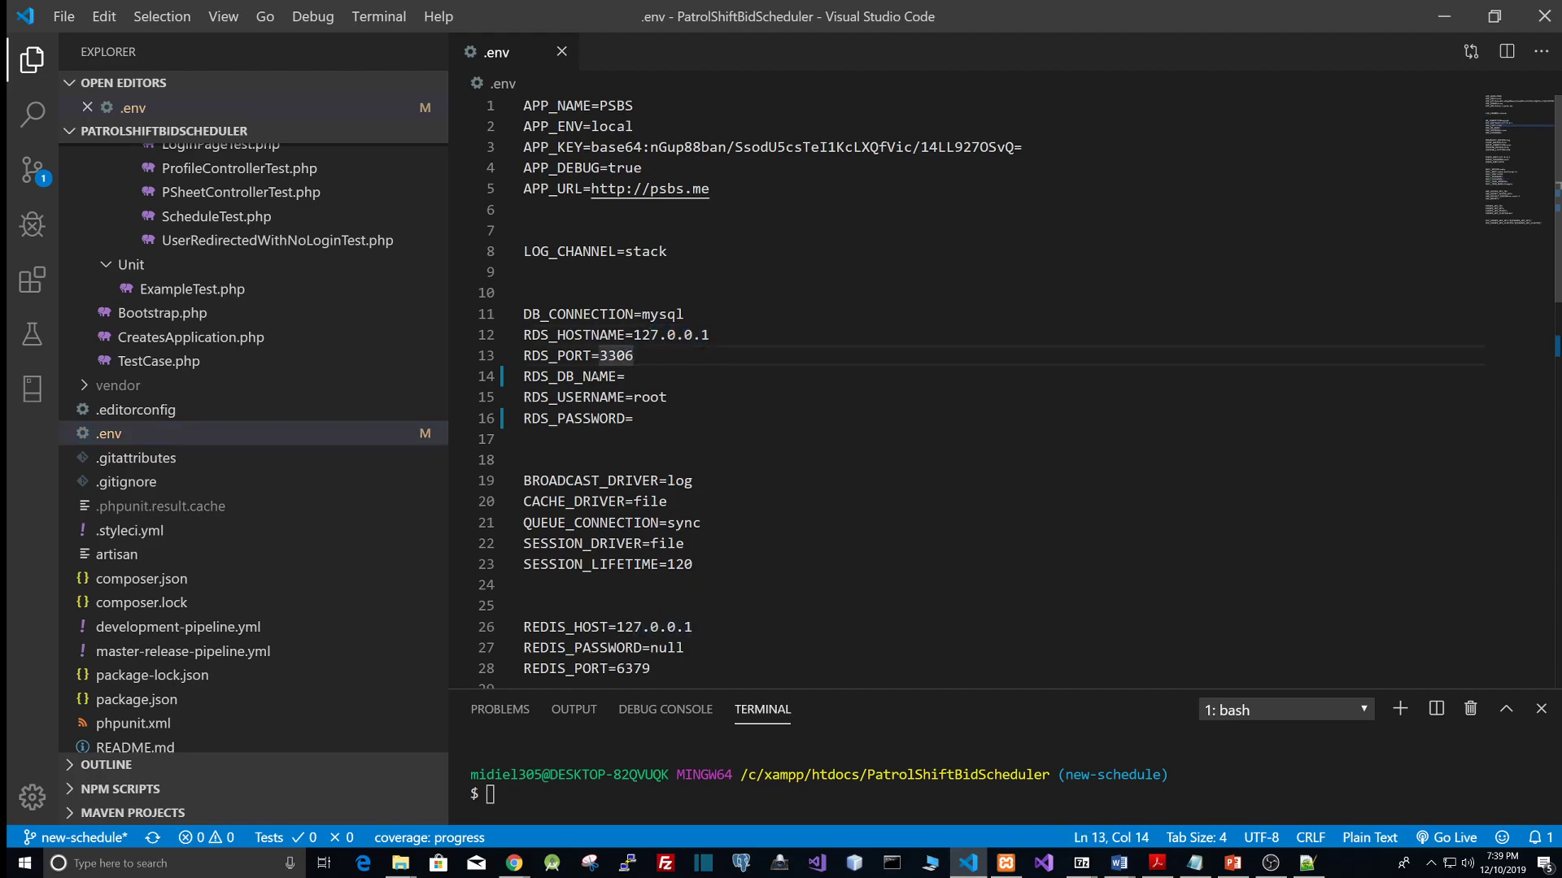
left_click(651, 378)
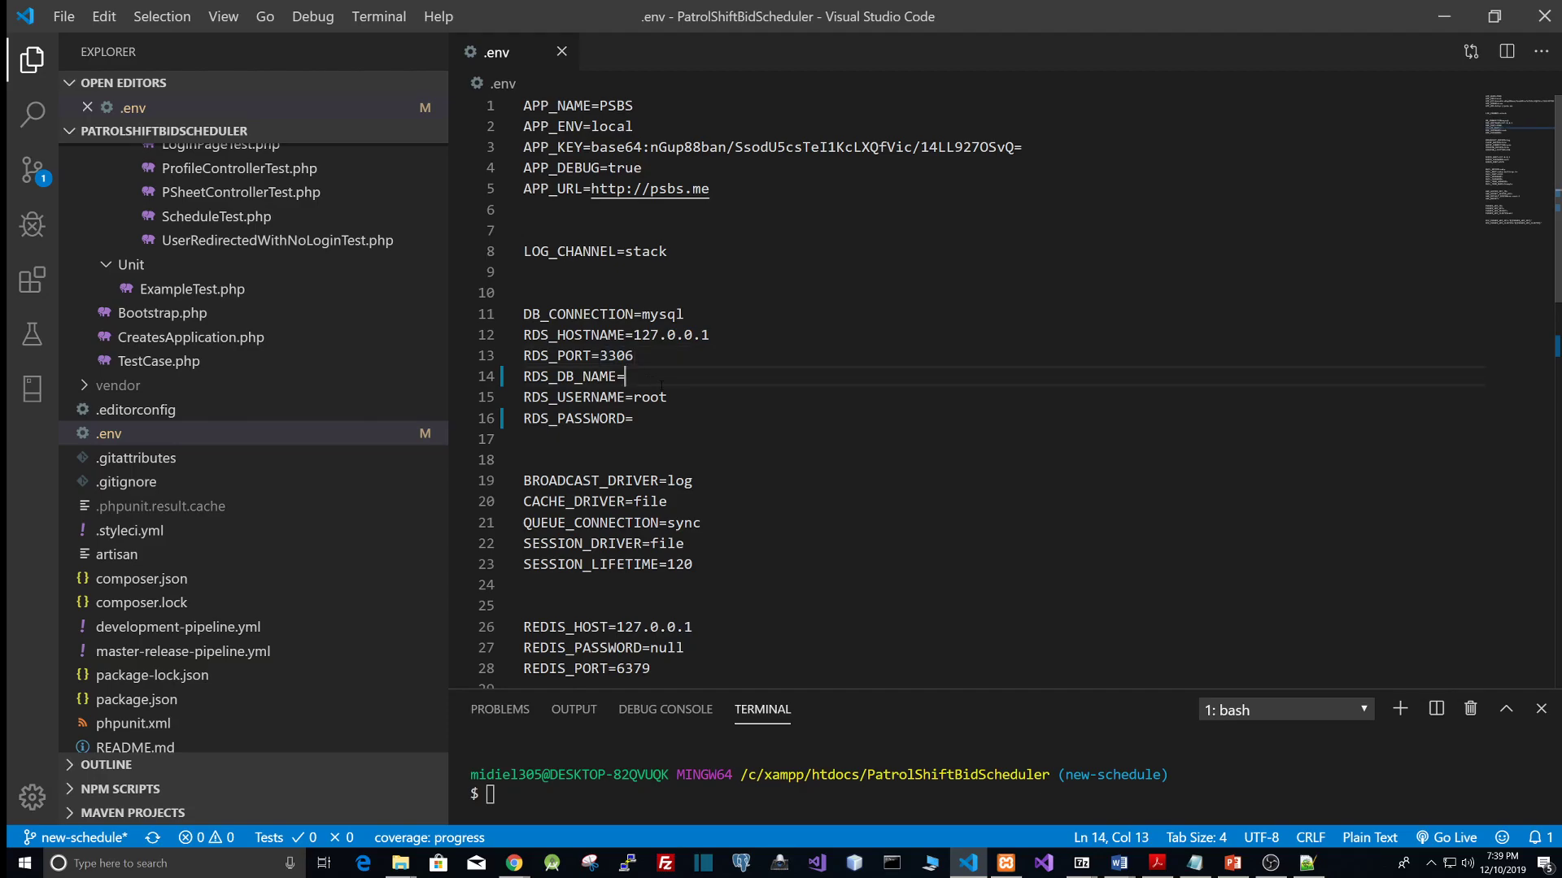
type("ps")
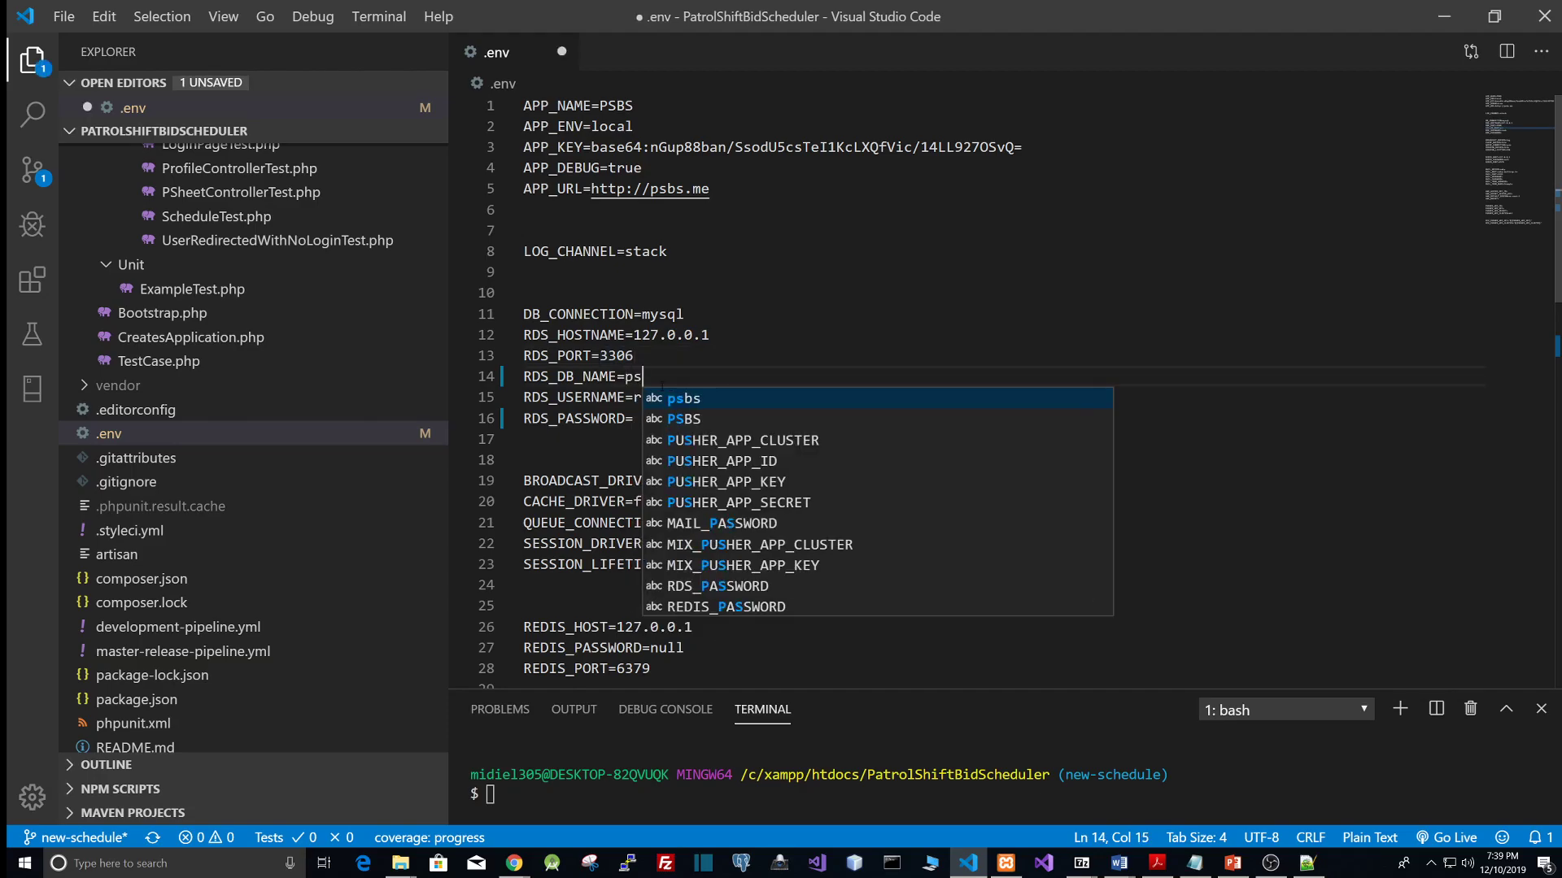
type("bs4")
Step: Enter the database password for RDS_PASSWORD in the .env file and save it
left_click(650, 420)
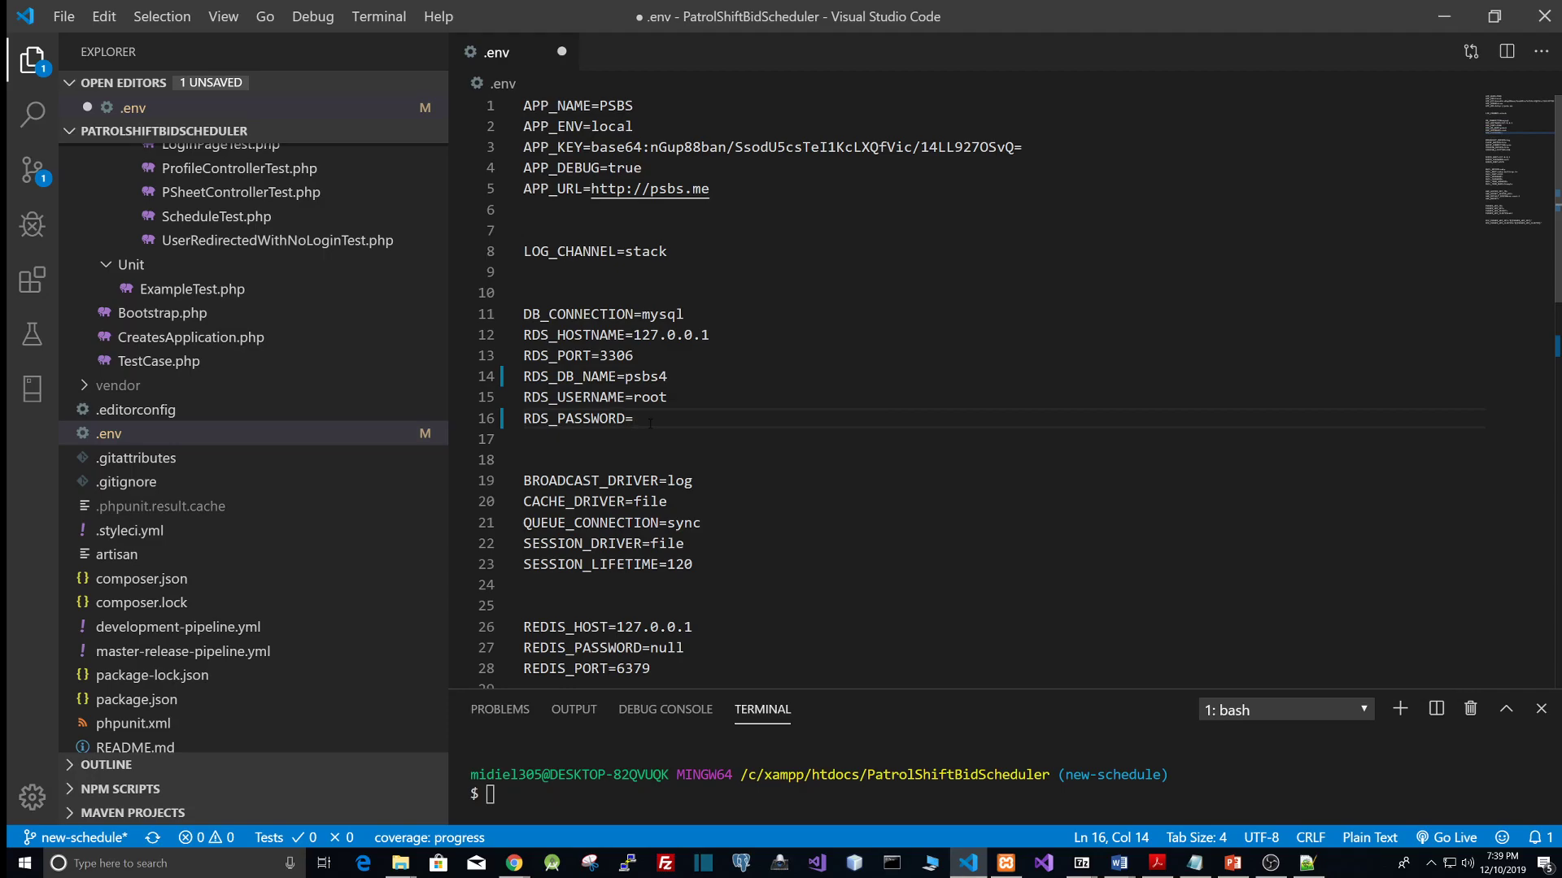
type("123456")
key("ctrl+s")
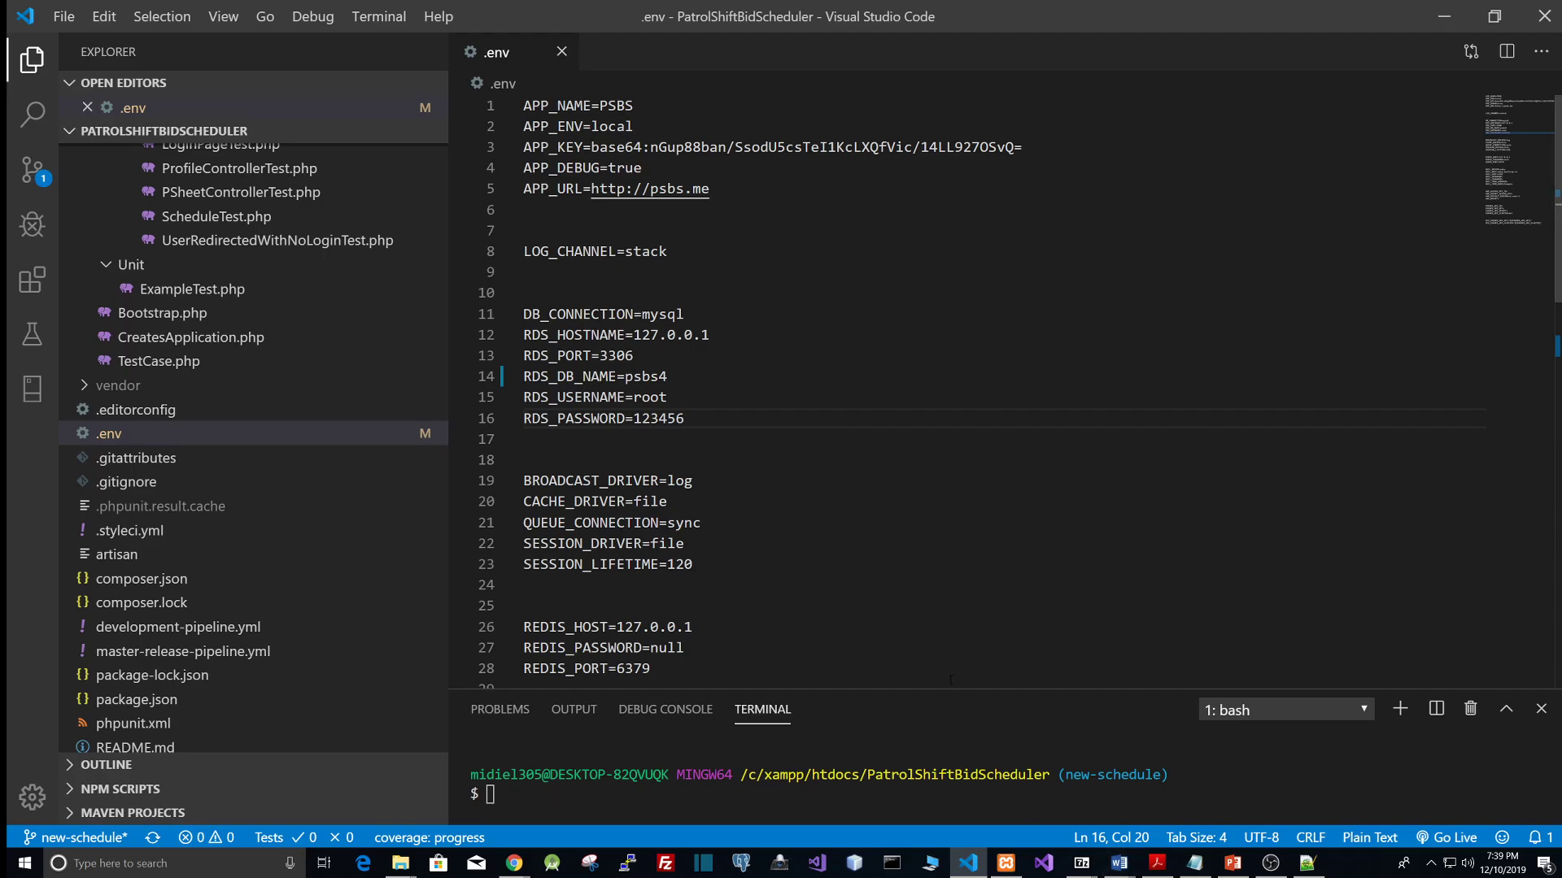
Step: Switch back to the PSBS login page in the browser and select the e-mail field's contents
mouse_move(527, 873)
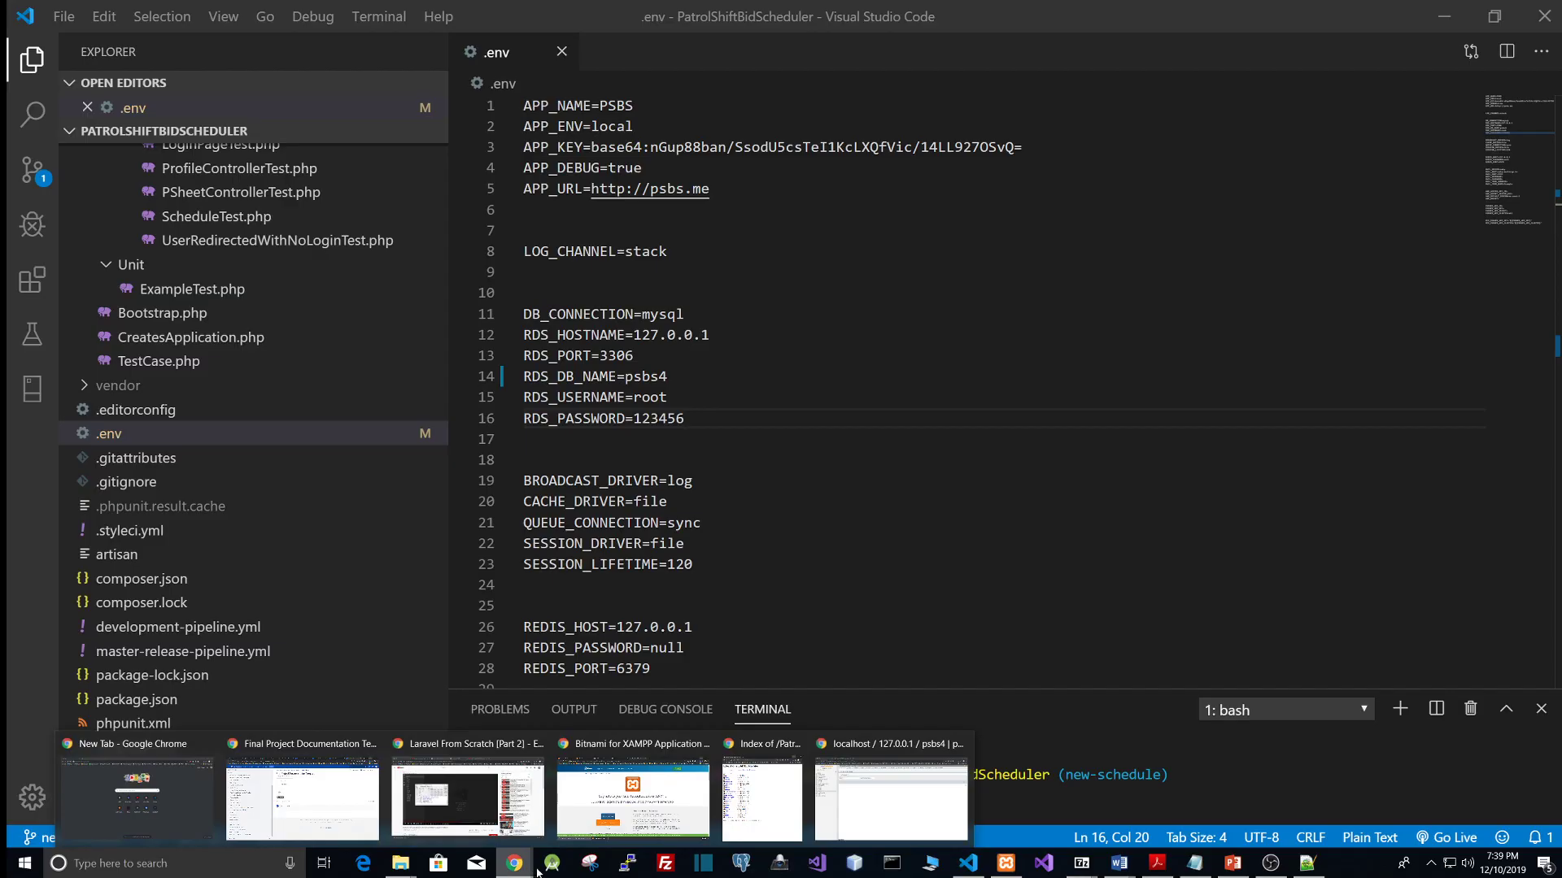
left_click(862, 793)
left_click(63, 14)
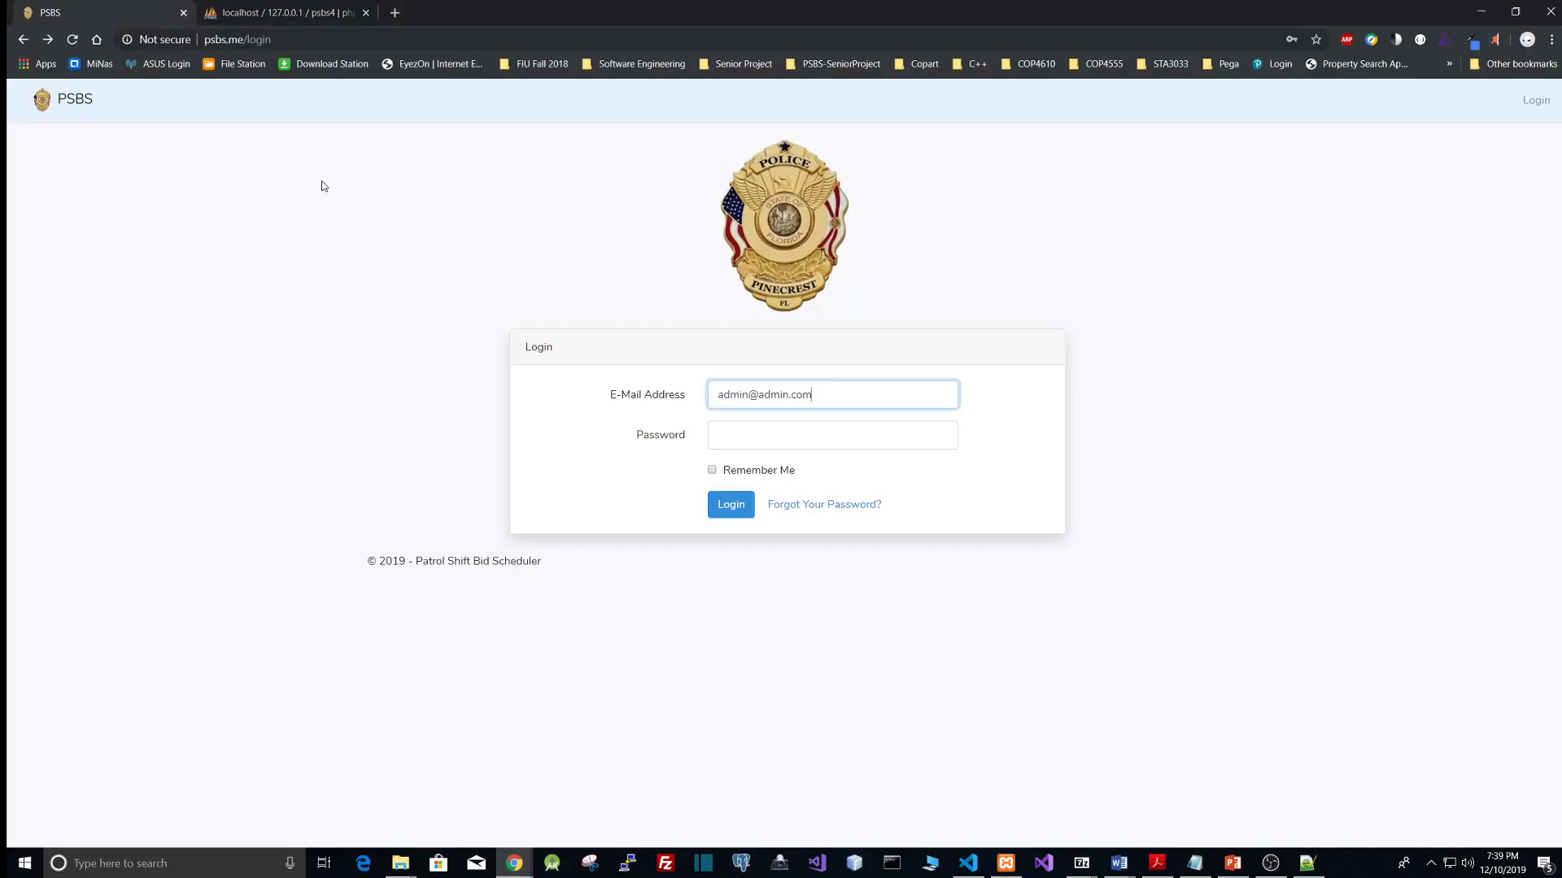
key("ctrl+a")
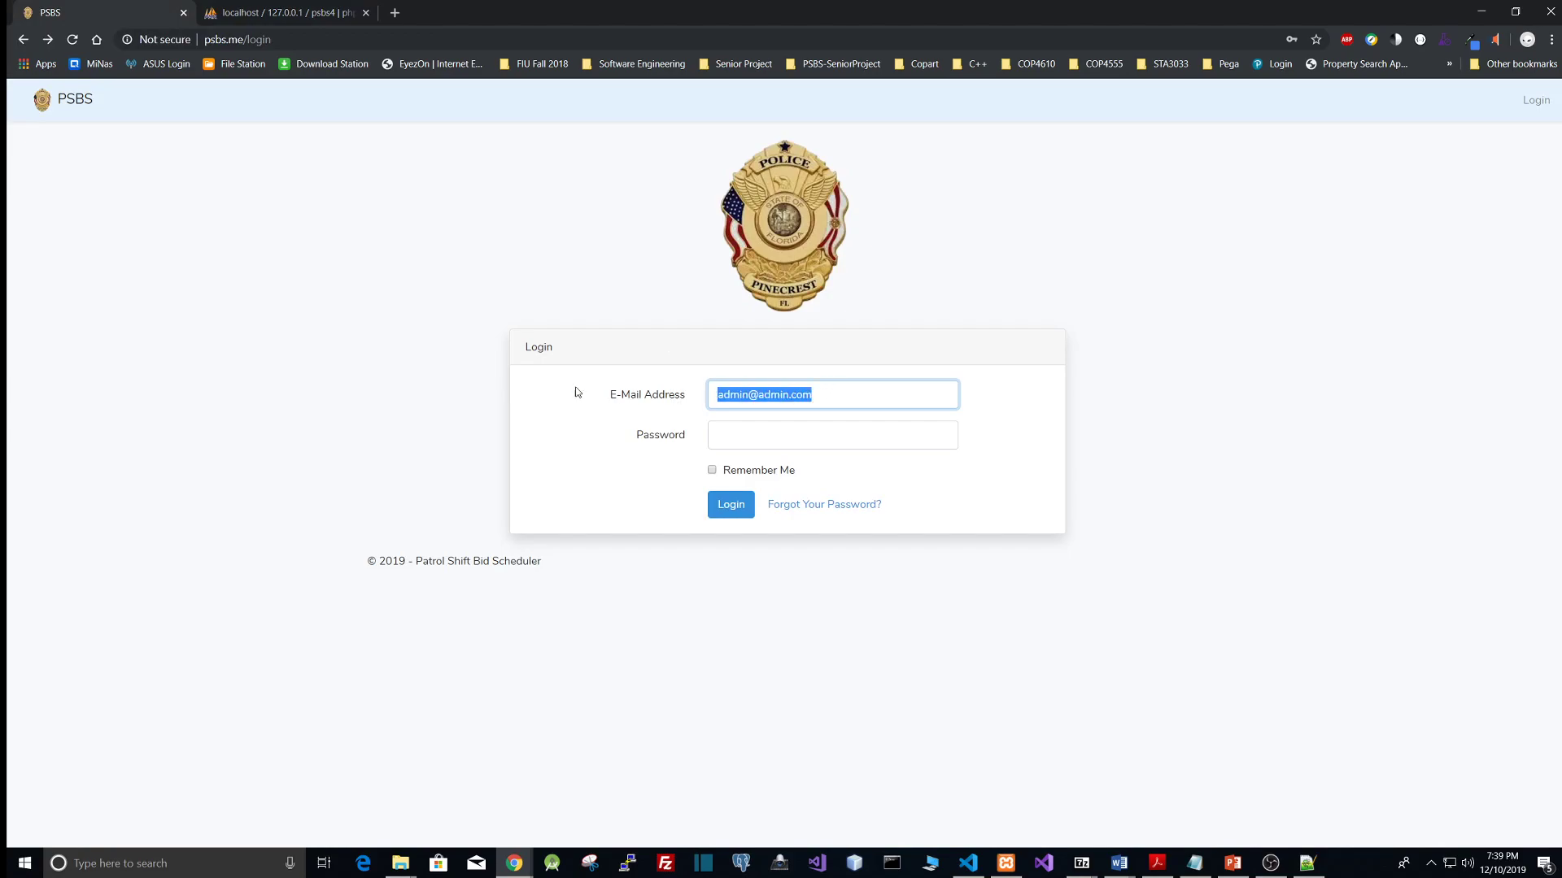
left_click(858, 397)
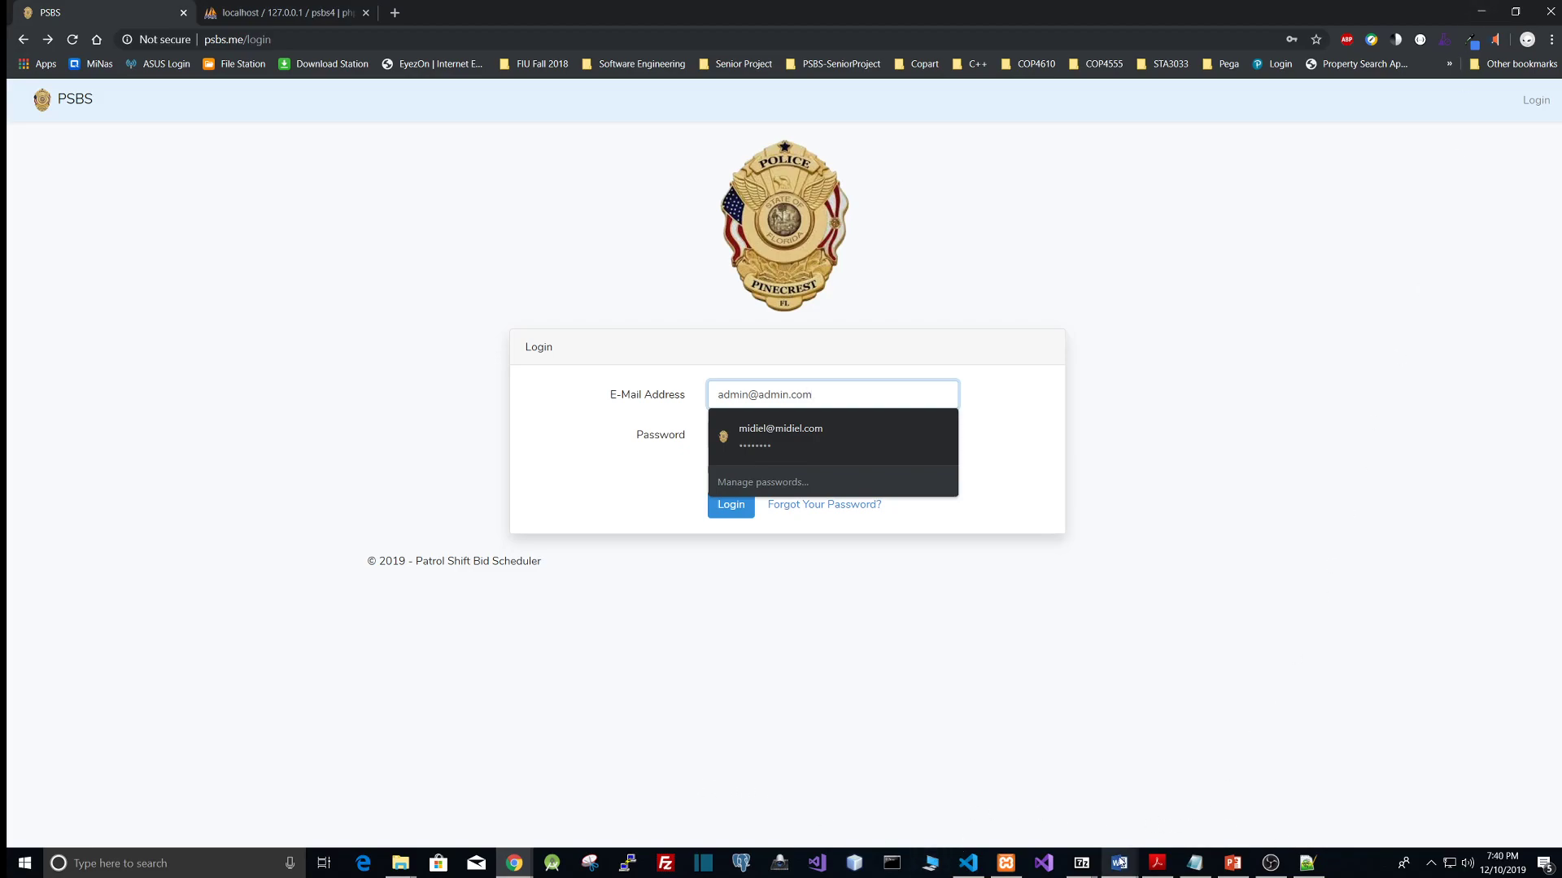
Step: Return to the code editor, enlarge the terminal panel and focus its prompt
left_click(968, 862)
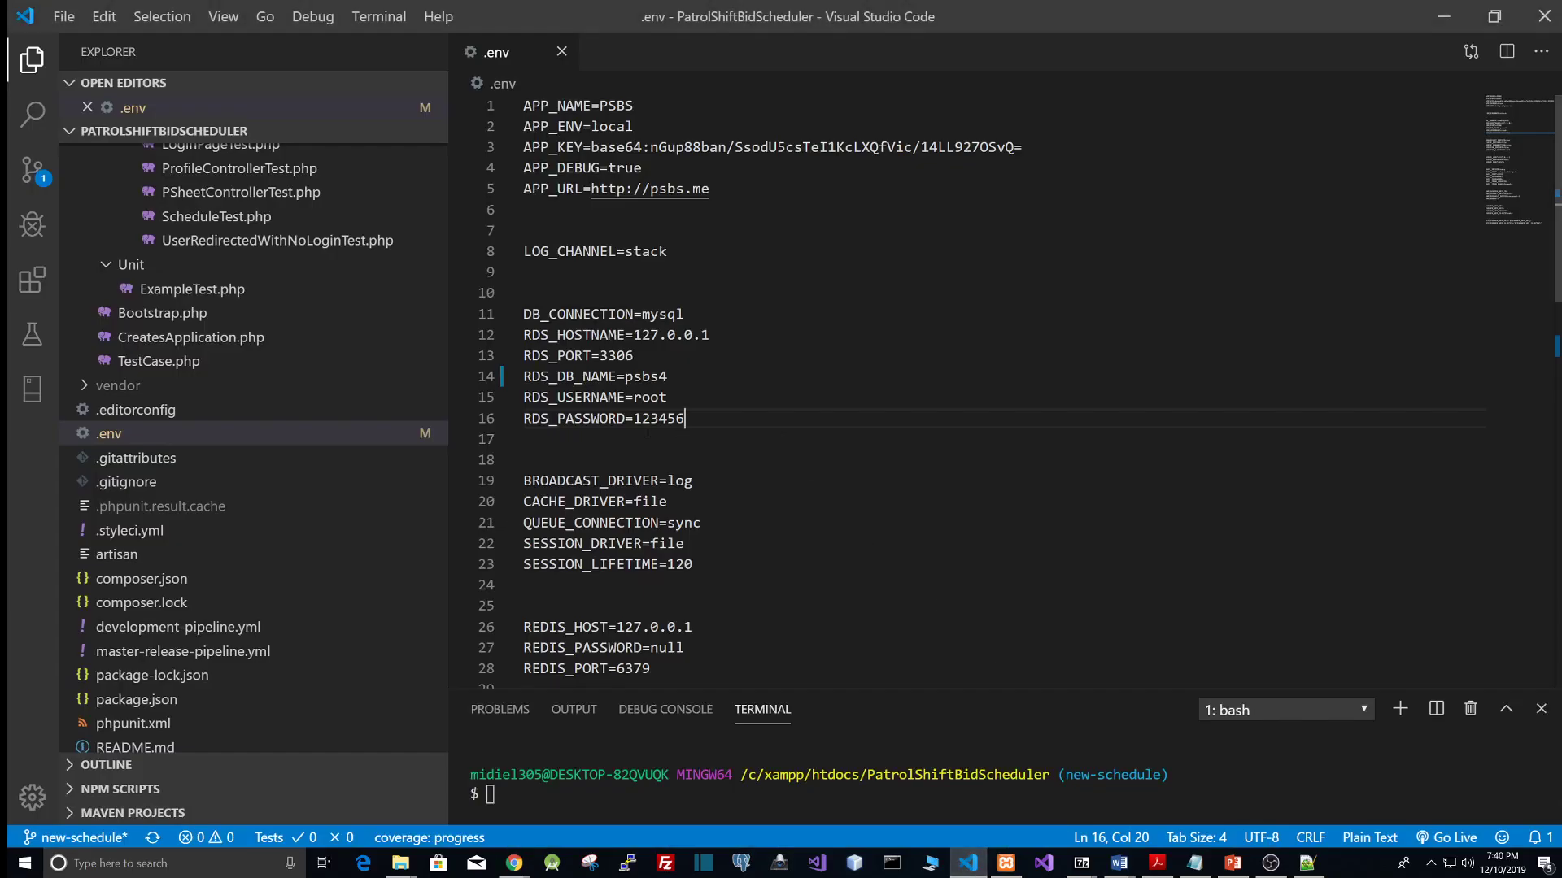
scroll(187, 449, "up", 6)
scroll(187, 451, "down", 6)
left_click_drag(972, 690, 895, 437)
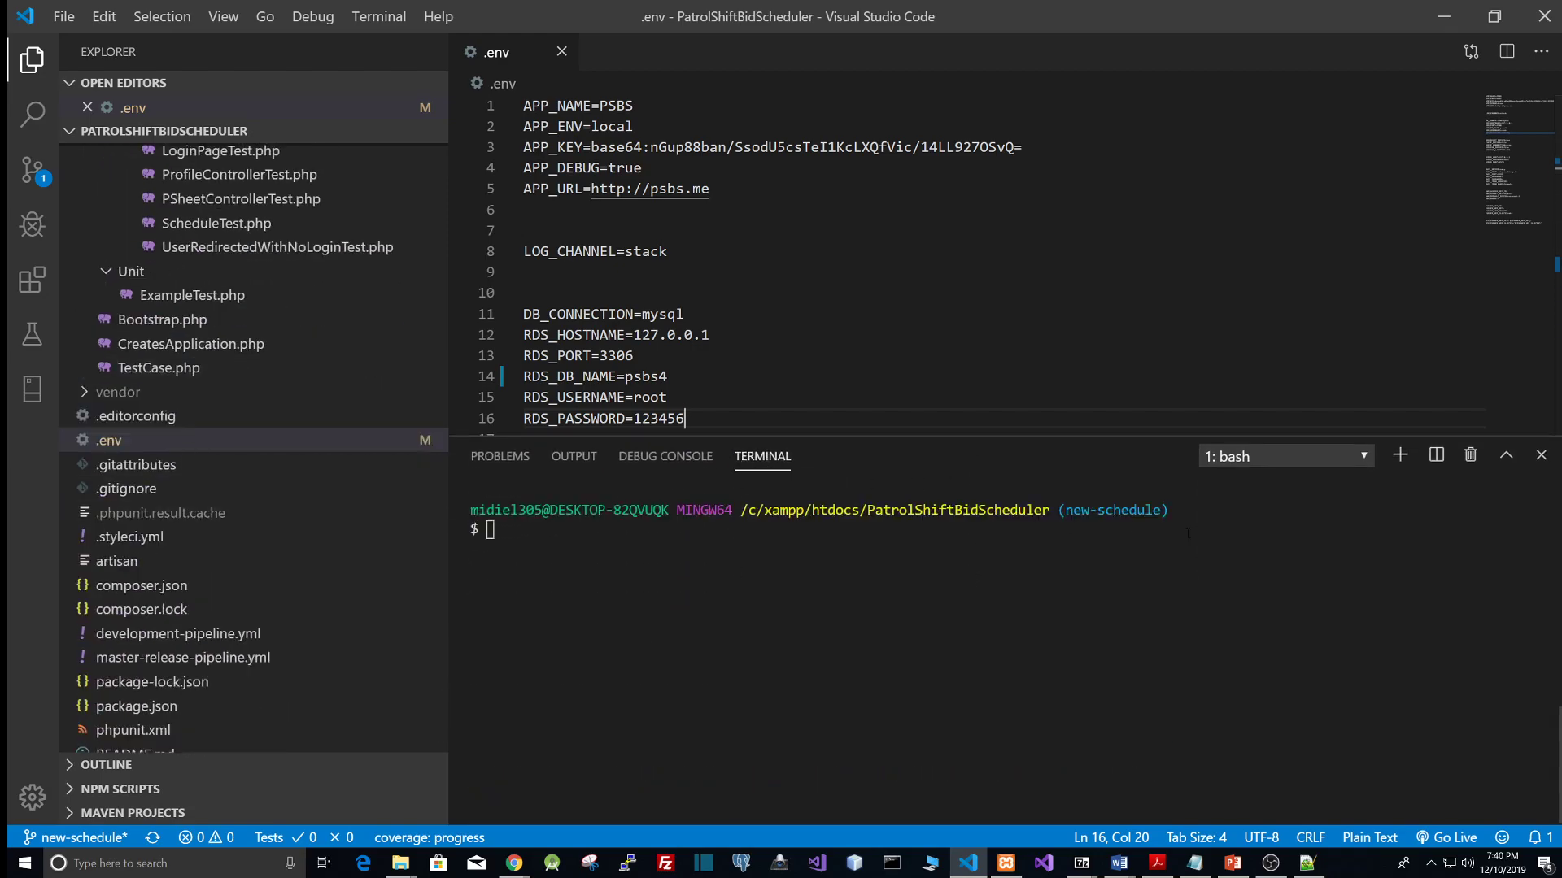
left_click(1265, 462)
left_click(672, 542)
Step: Browse the project's folders in the file explorer
scroll(277, 521, "up", 5)
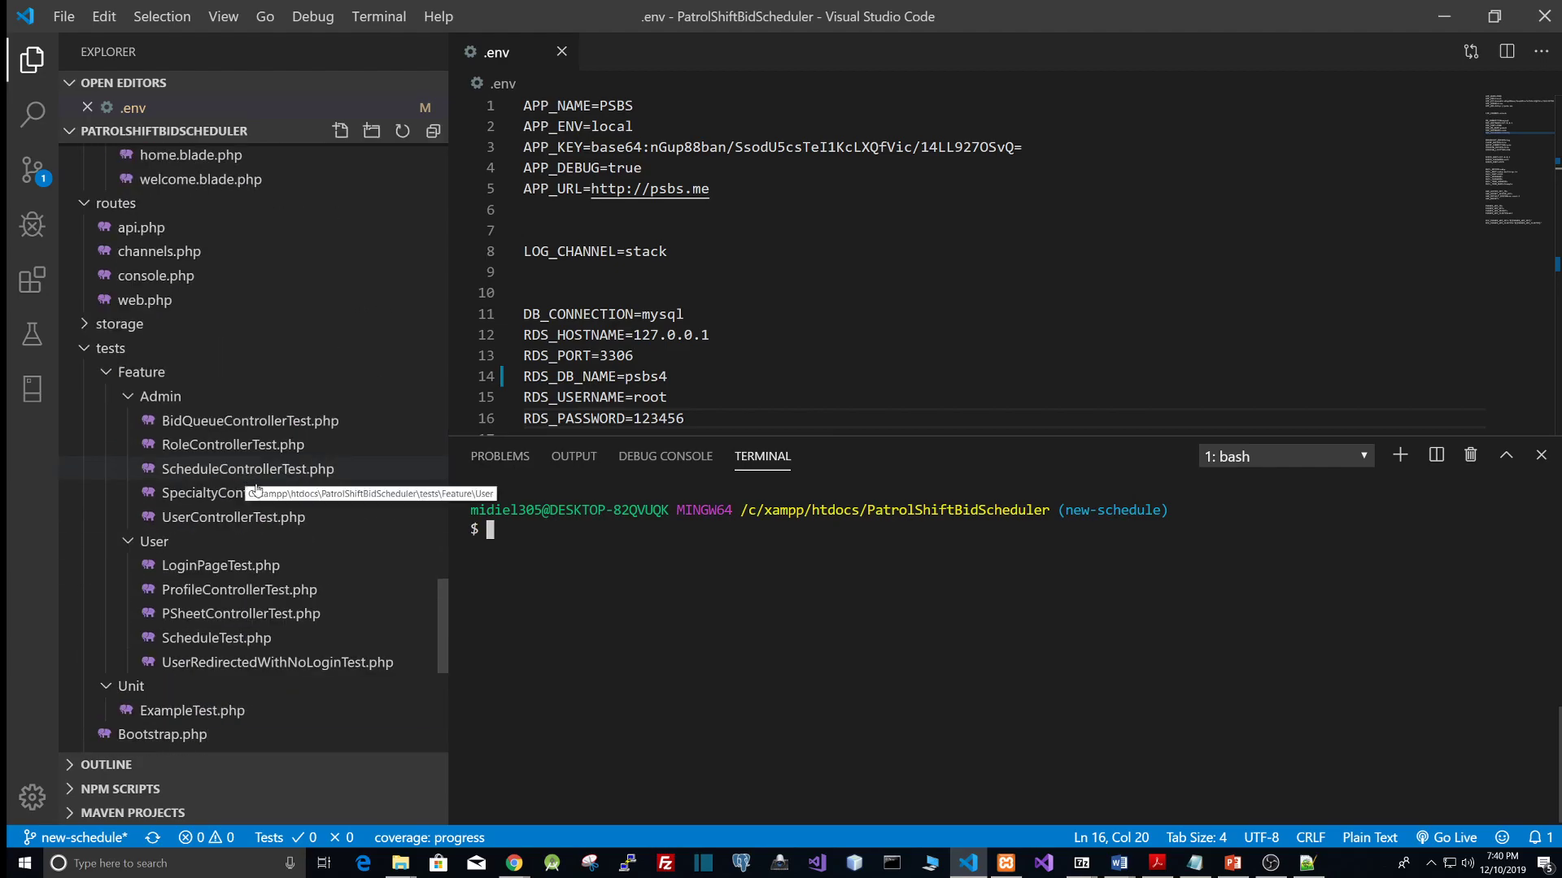
scroll(244, 521, "up", 15)
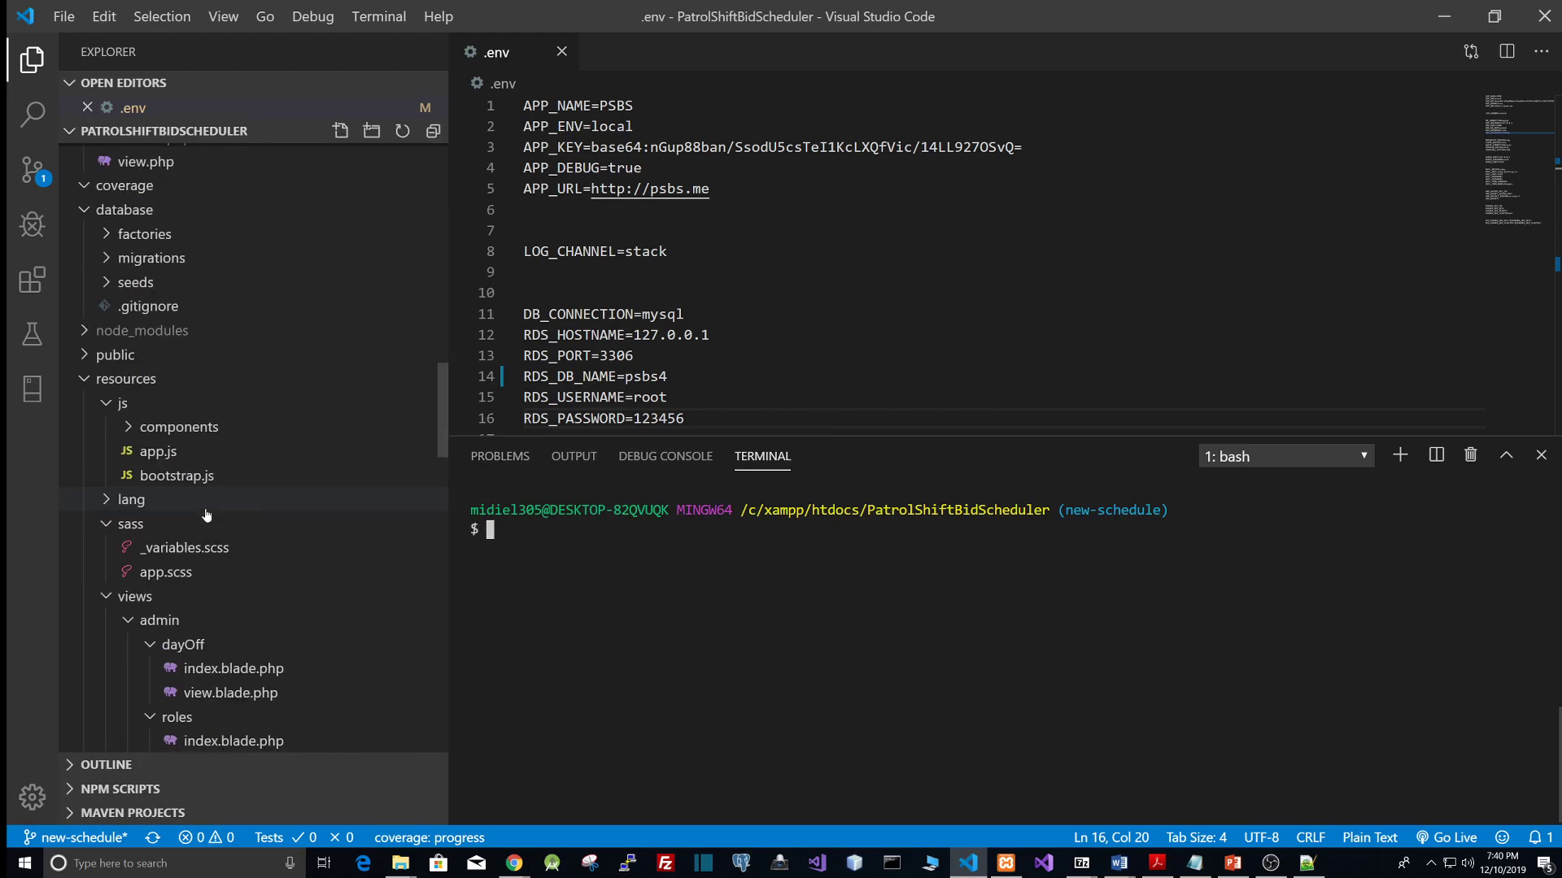
scroll(211, 514, "down", 10)
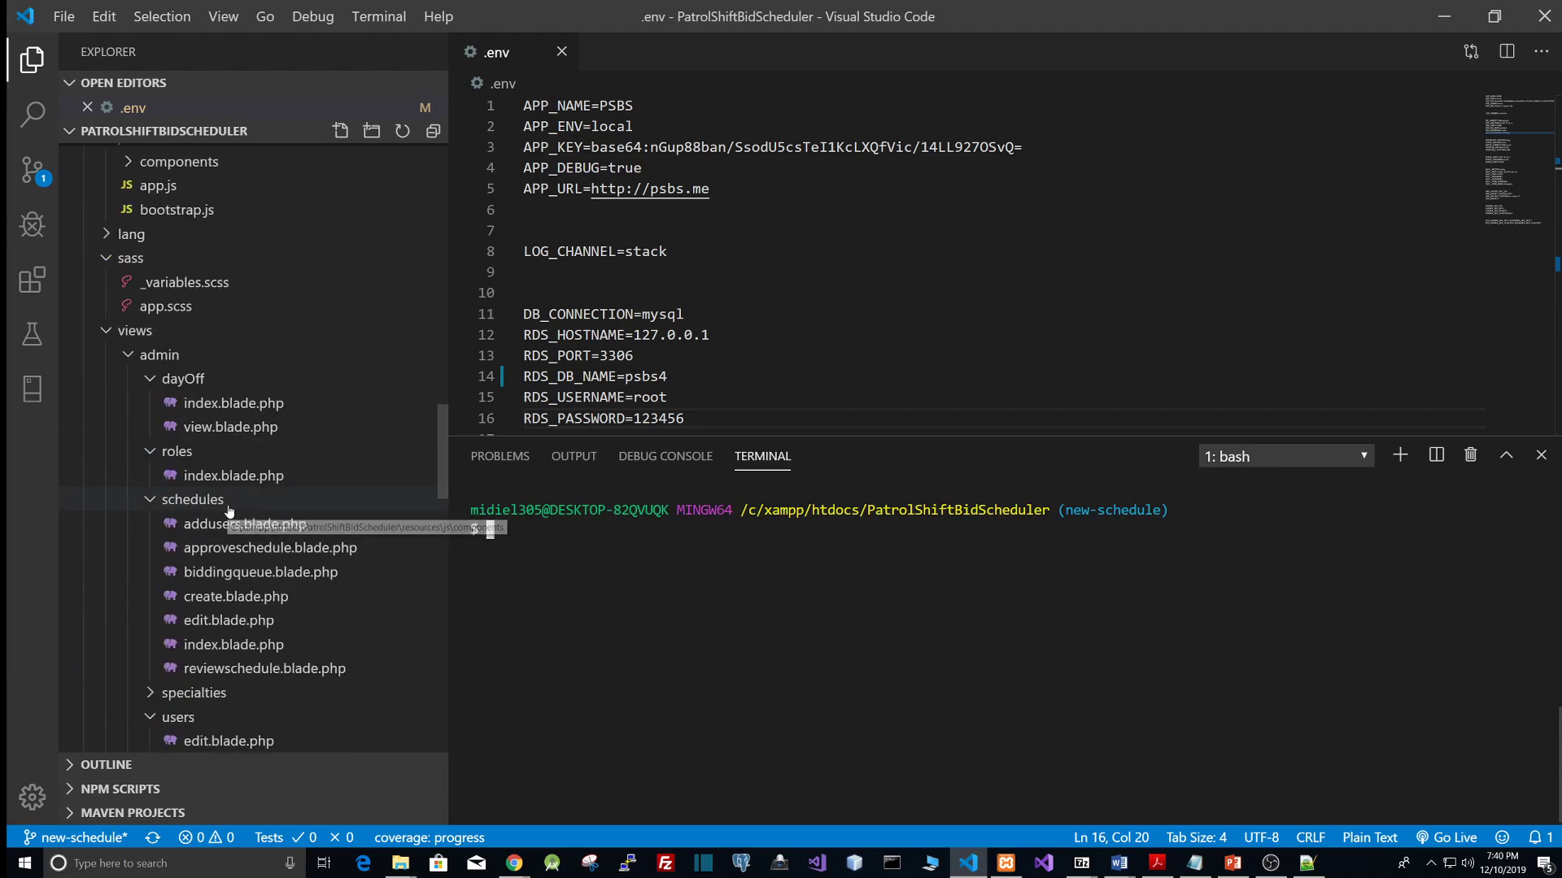
scroll(229, 511, "down", 5)
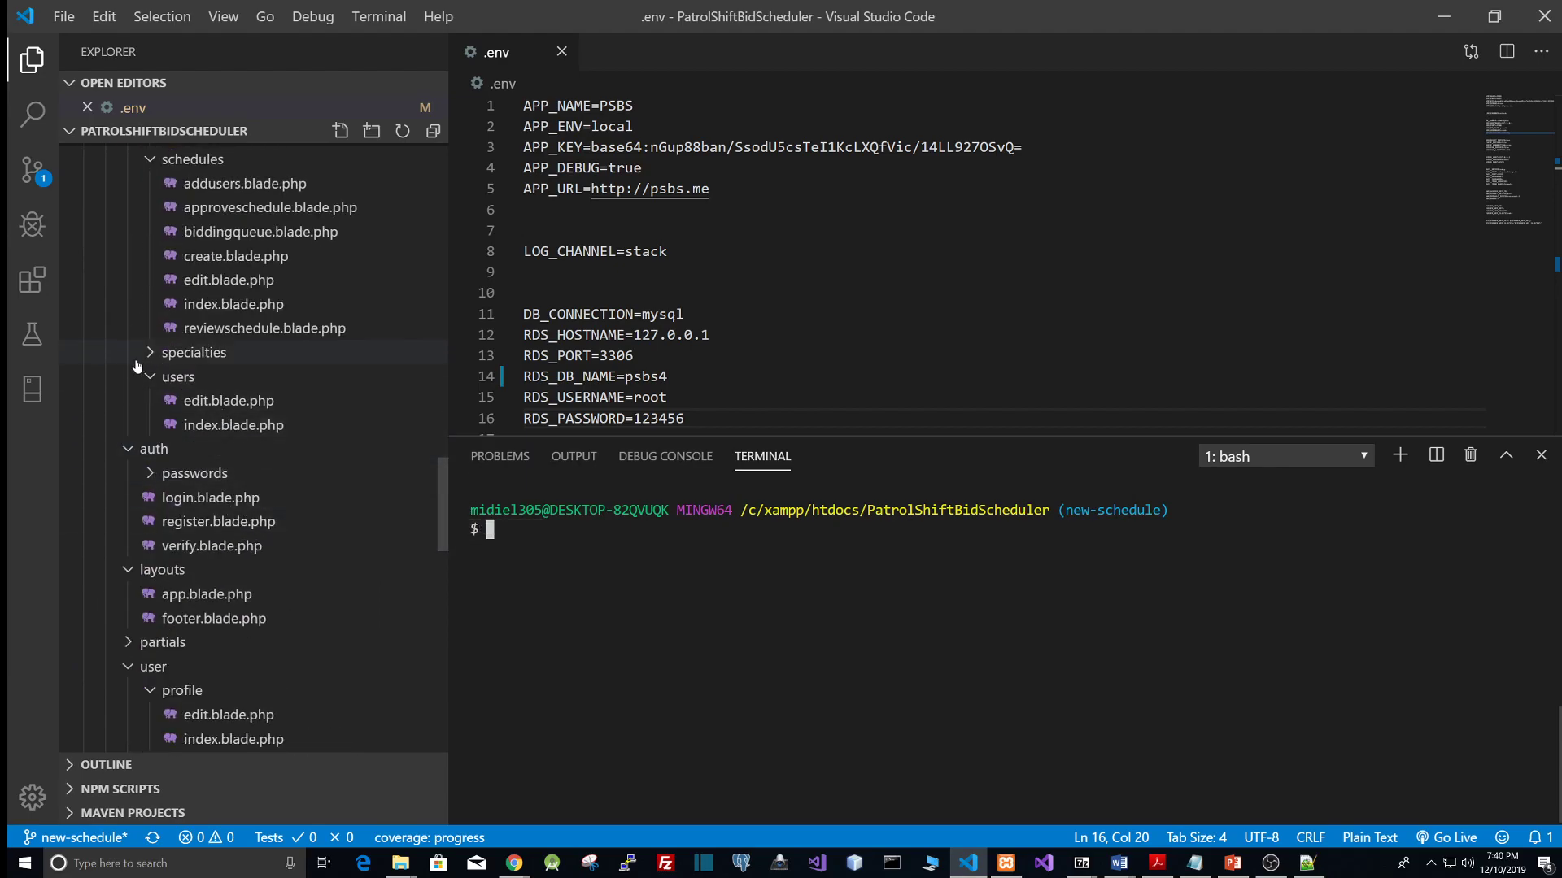
Step: Scroll through the project's file tree to find the database folder
scroll(137, 366, "up", 3)
scroll(216, 480, "down", 8)
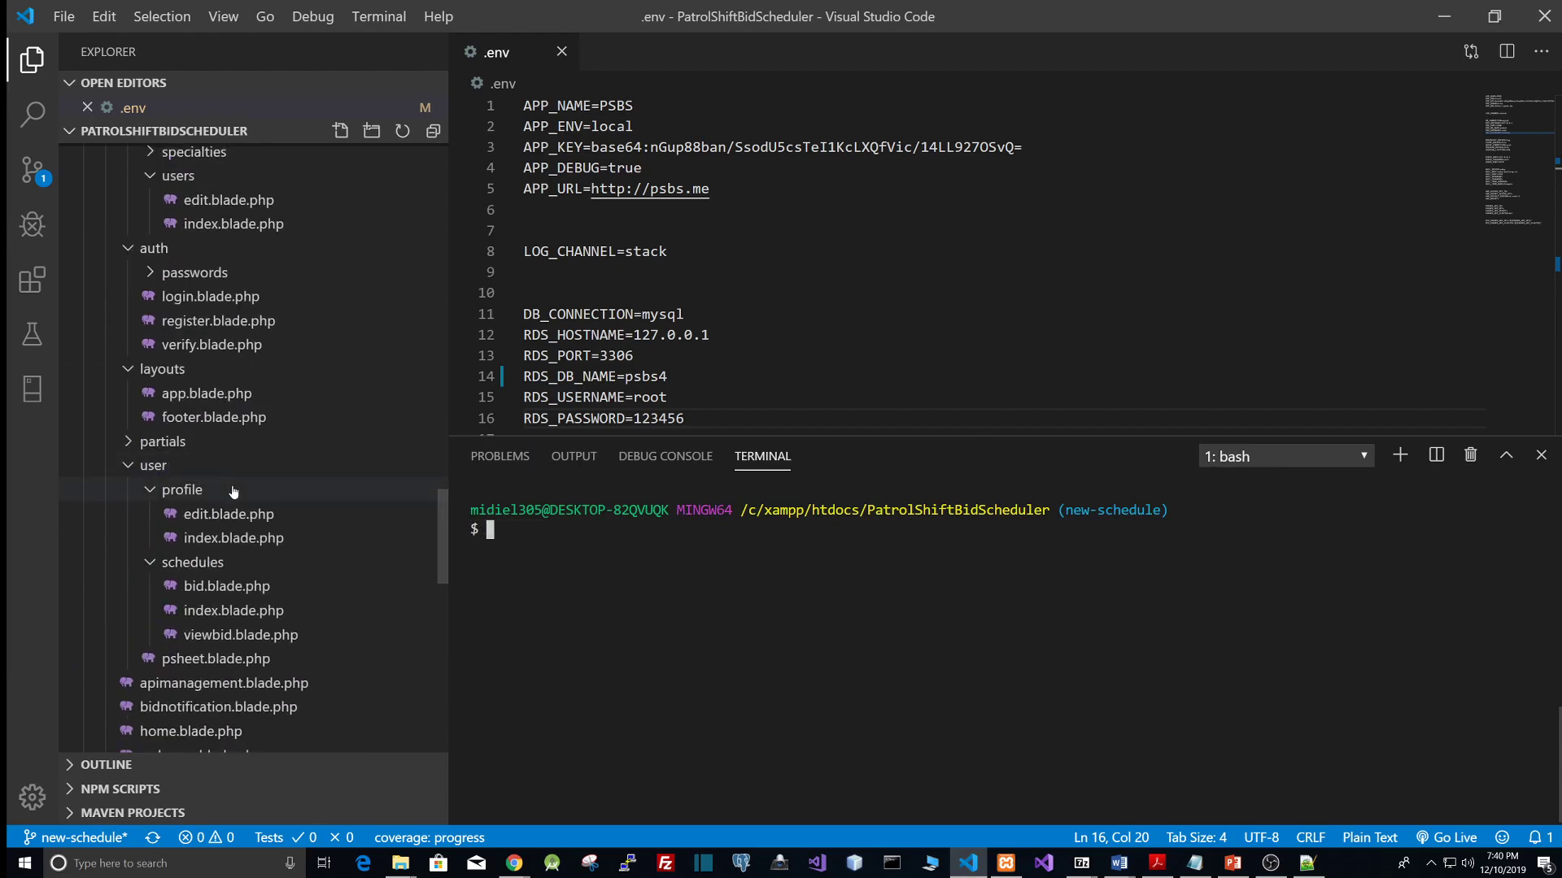
scroll(238, 493, "down", 7)
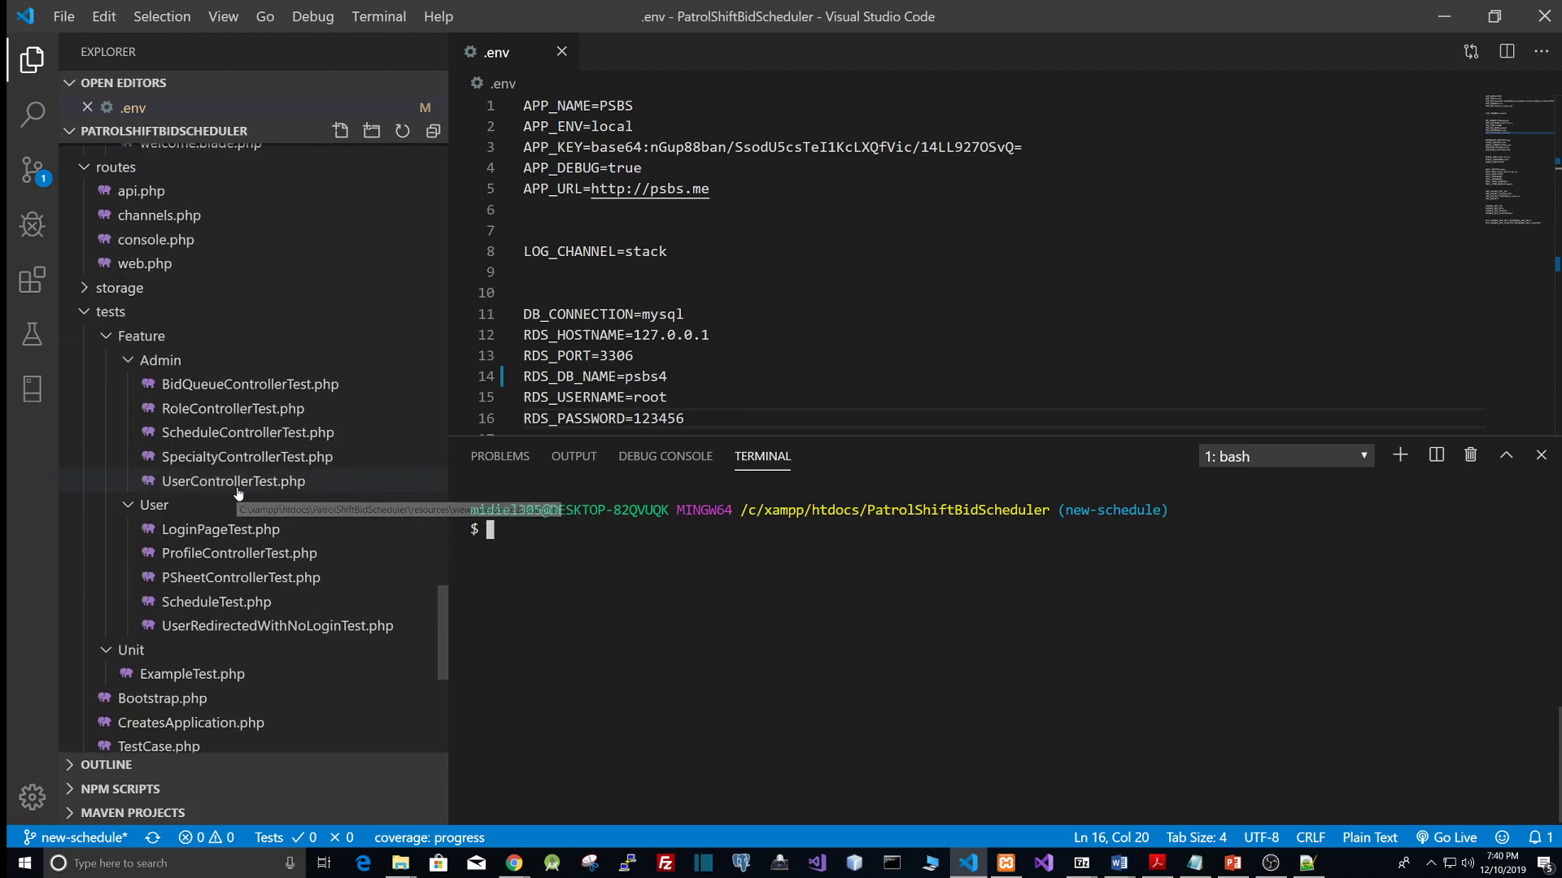
scroll(306, 529, "down", 5)
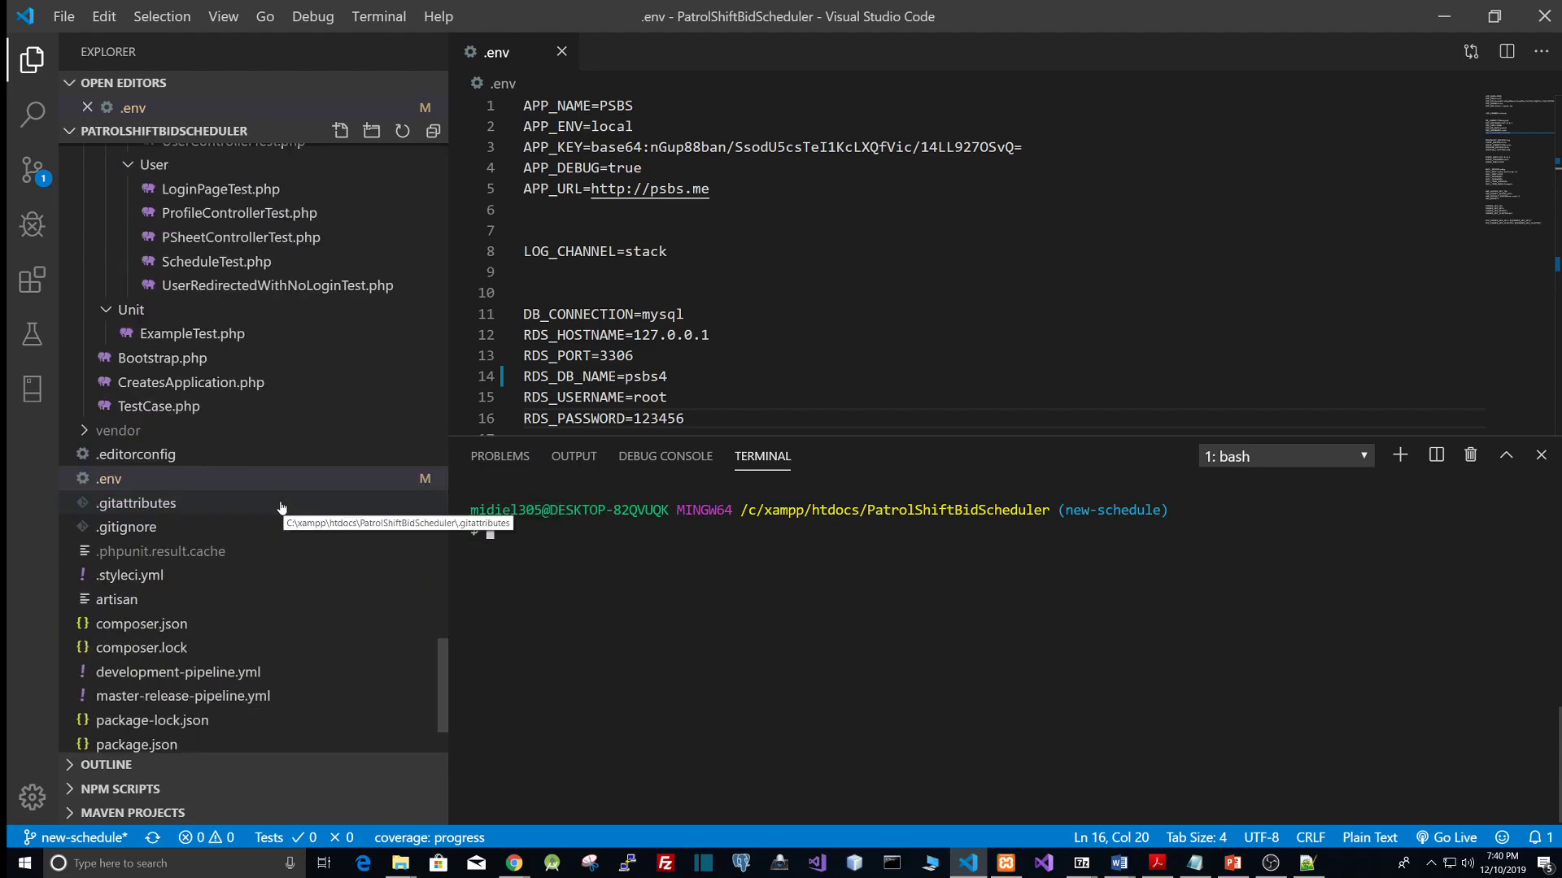
scroll(238, 485, "up", 5)
scroll(236, 490, "up", 2)
scroll(326, 485, "up", 5)
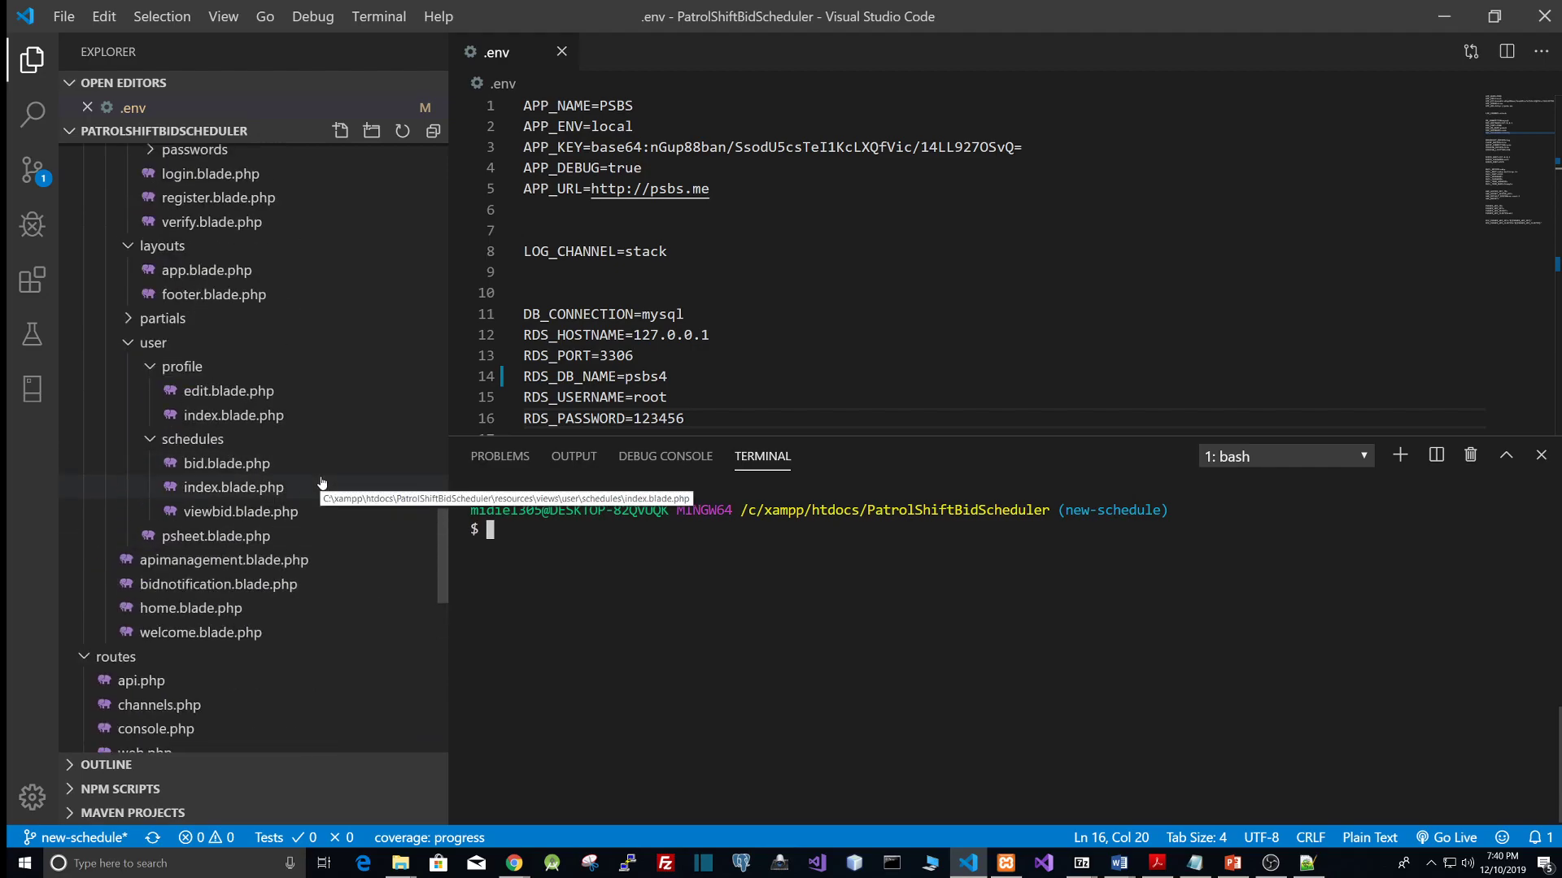
scroll(322, 483, "up", 5)
scroll(321, 482, "up", 5)
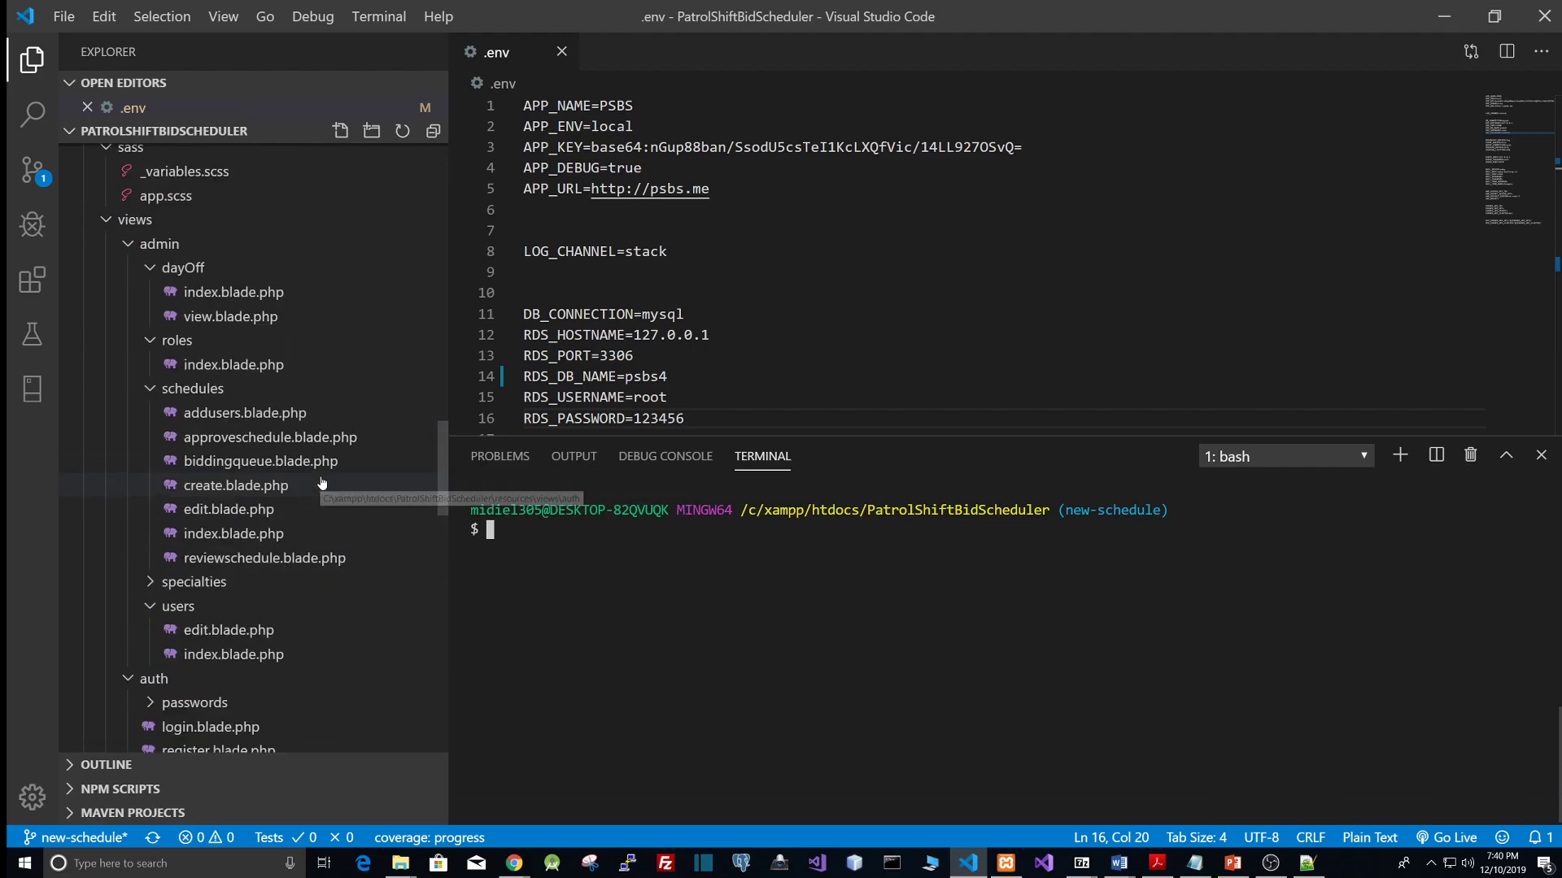
scroll(325, 487, "up", 5)
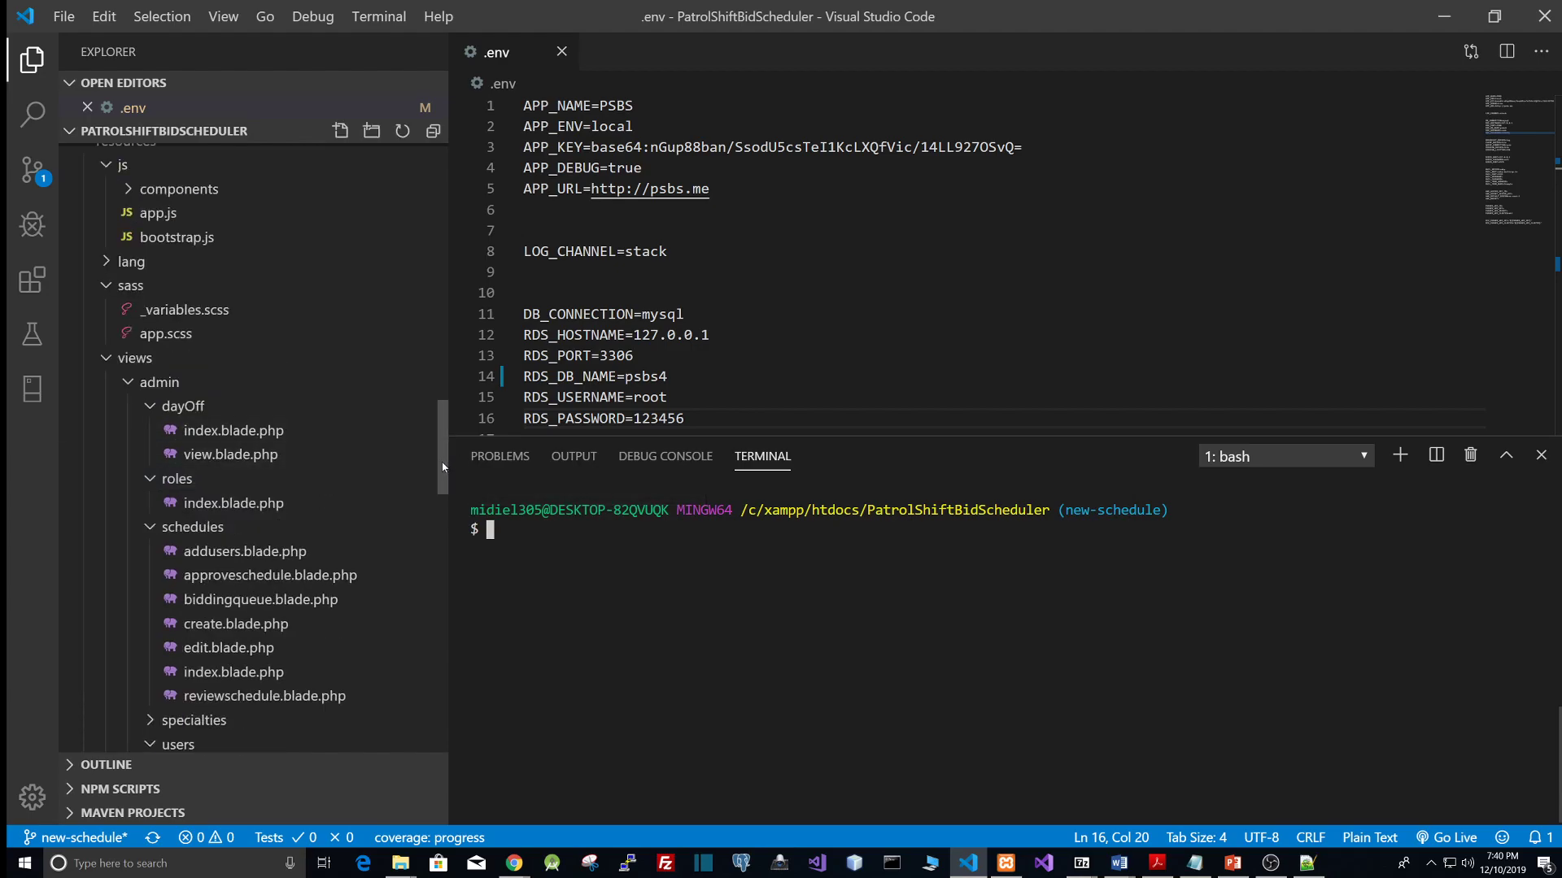
left_click_drag(442, 466, 445, 394)
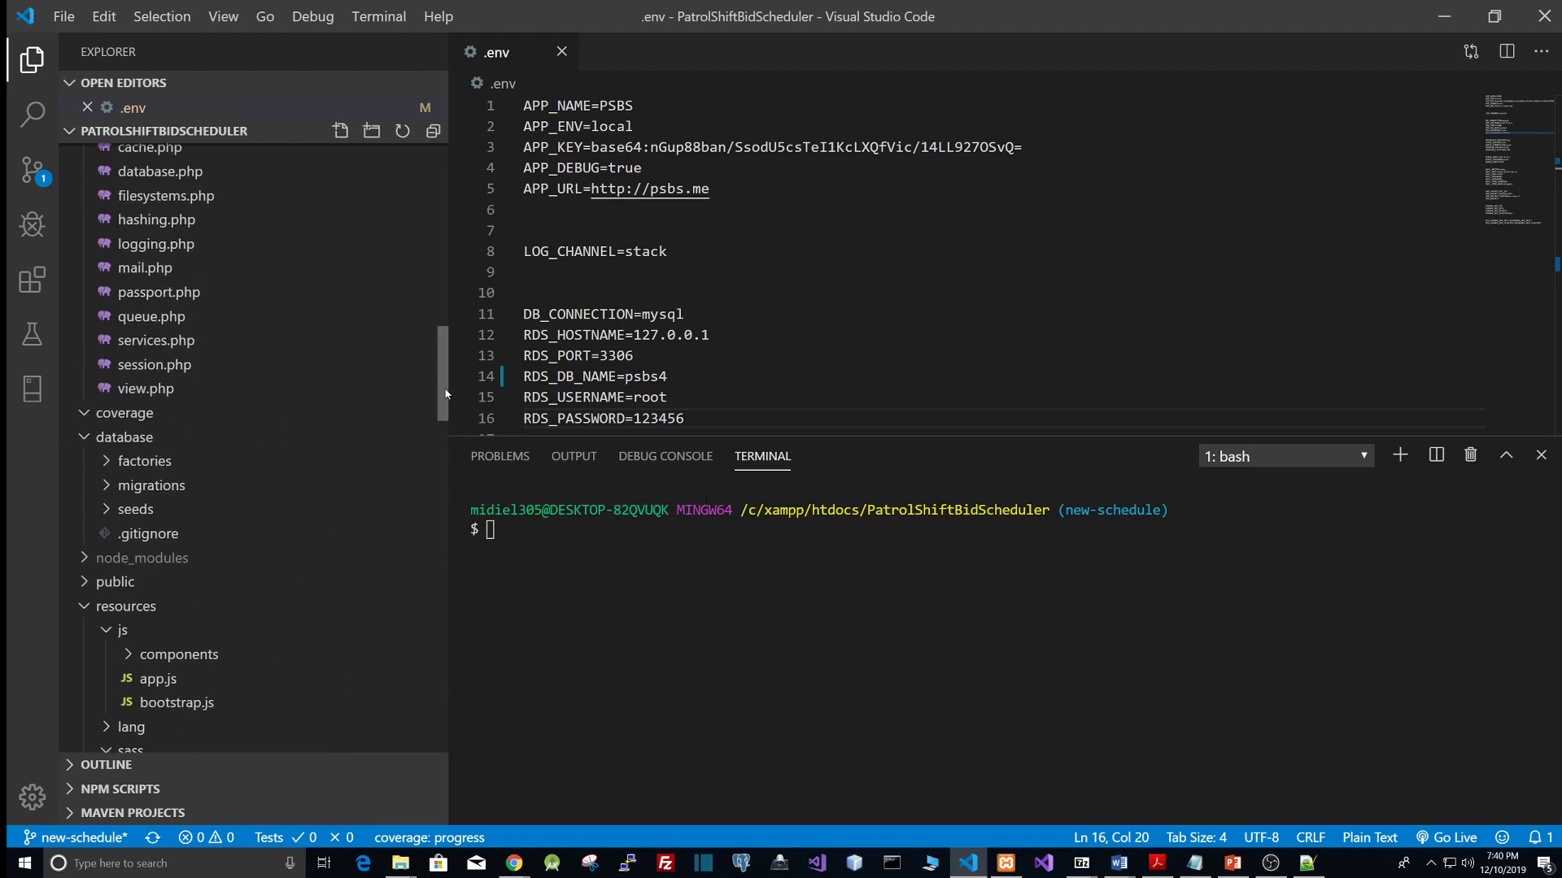
Step: Expand the database migrations folder, clear the terminal and run php artisan migrate
left_click(122, 488)
scroll(282, 600, "down", 1)
scroll(282, 599, "down", 4)
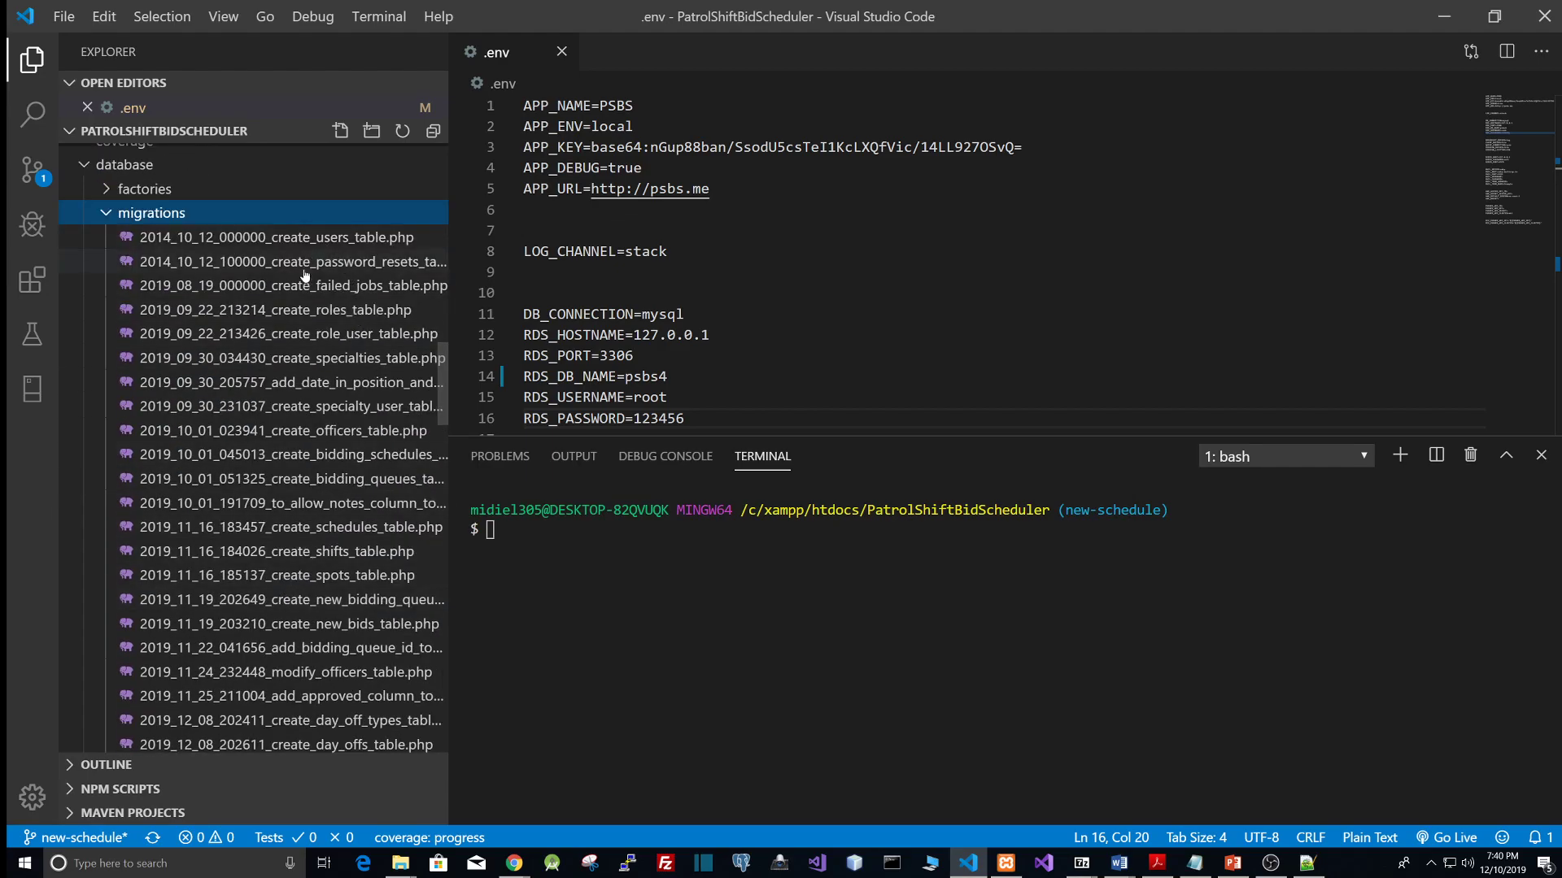
scroll(241, 569, "down", 1)
scroll(252, 559, "up", 1)
left_click(636, 554)
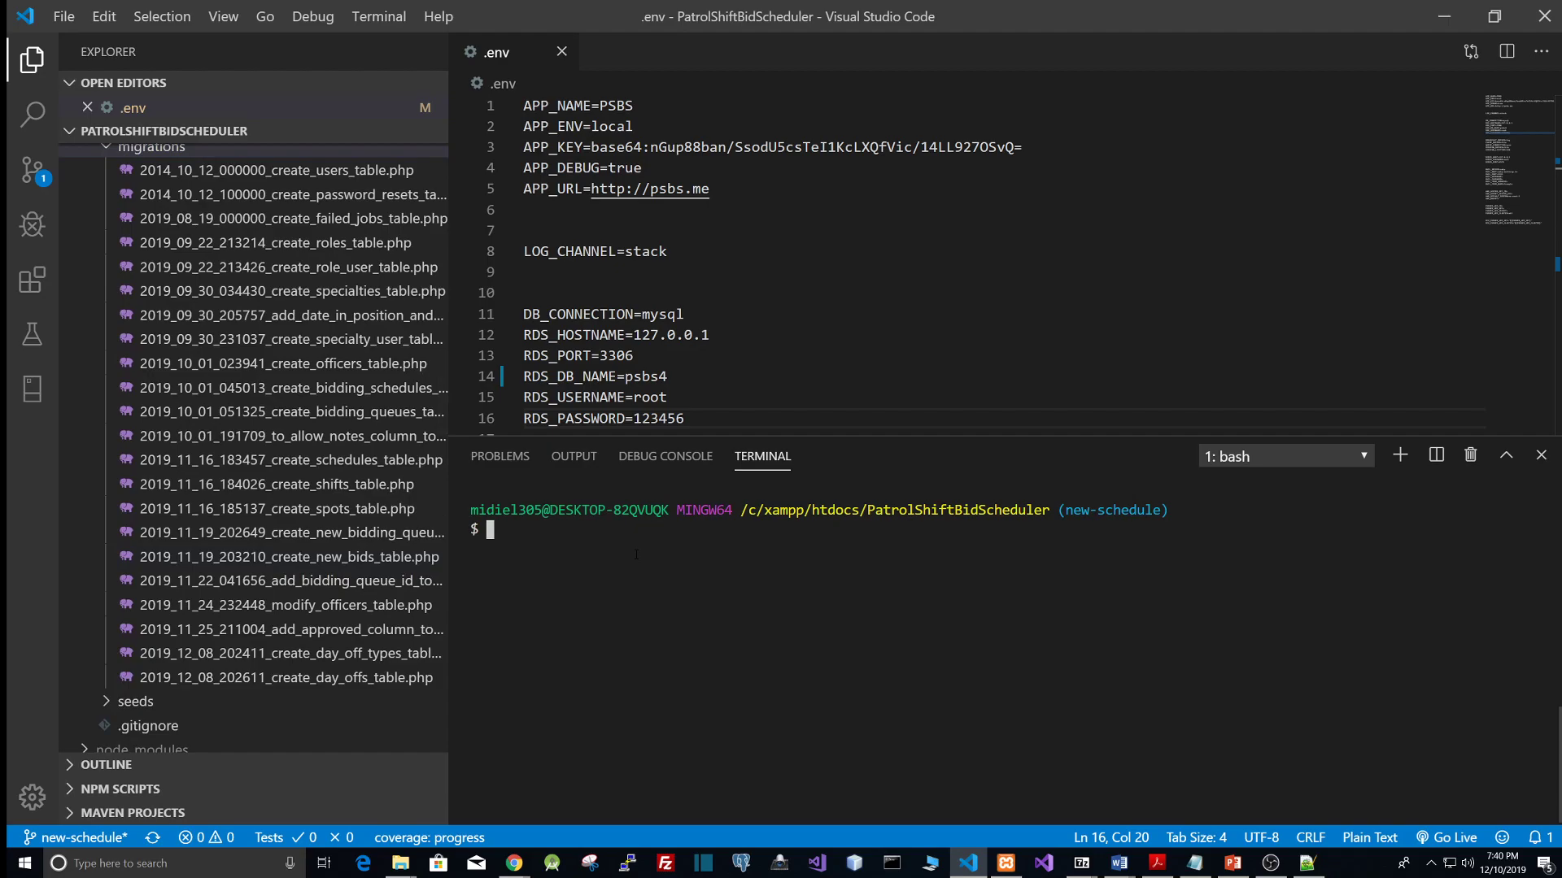
key("ctrl+l")
type("php artisan migrate")
key("Return")
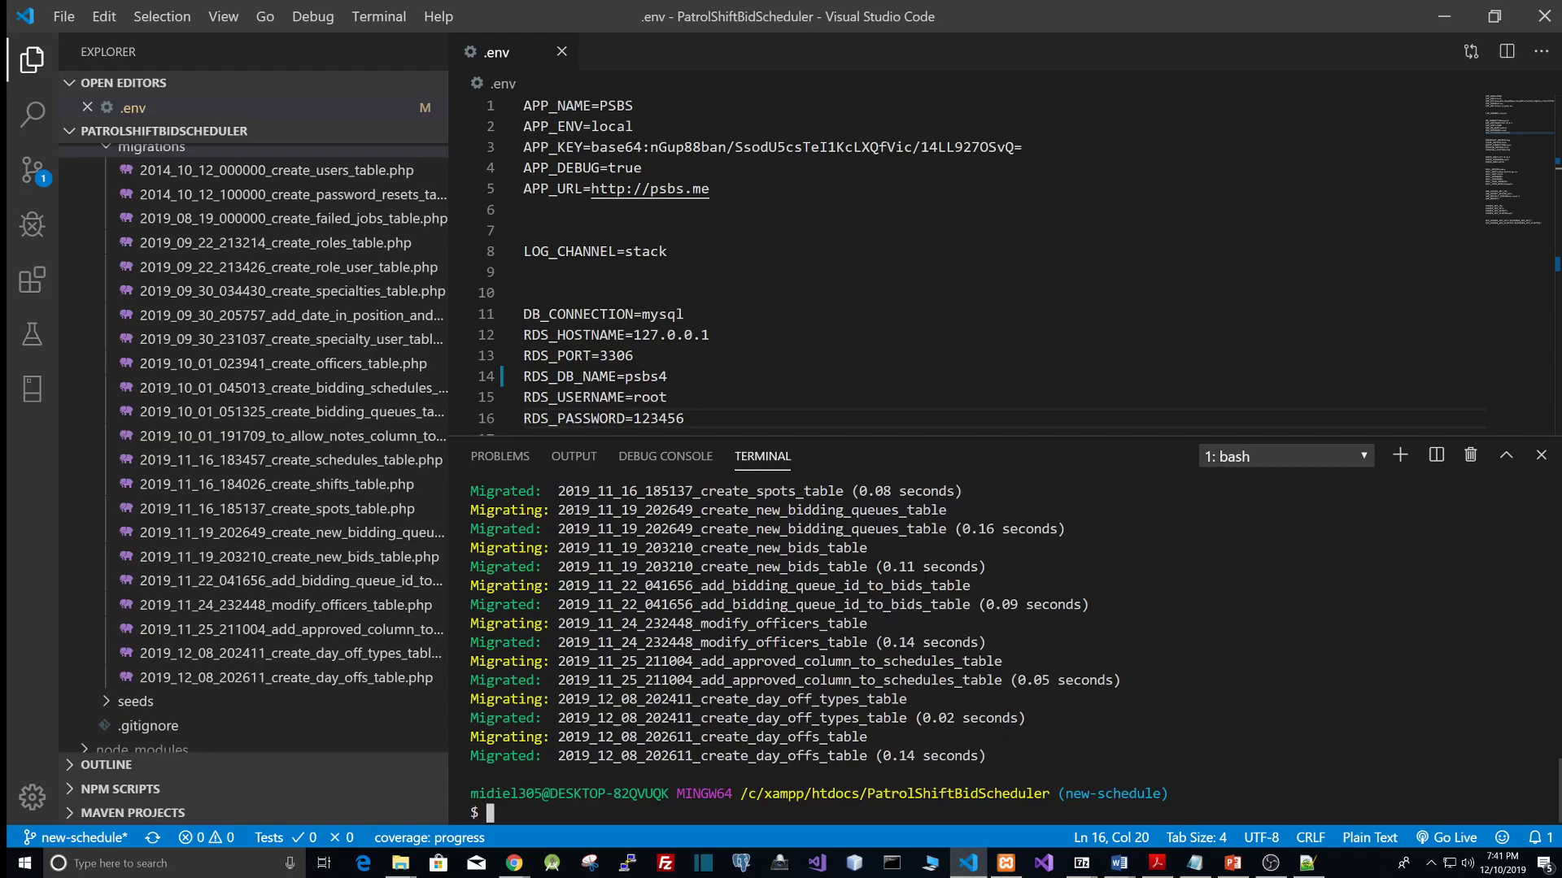
Step: Switch to phpMyAdmin, refresh the psbs4 database and open its users table
left_click(514, 863)
left_click(893, 822)
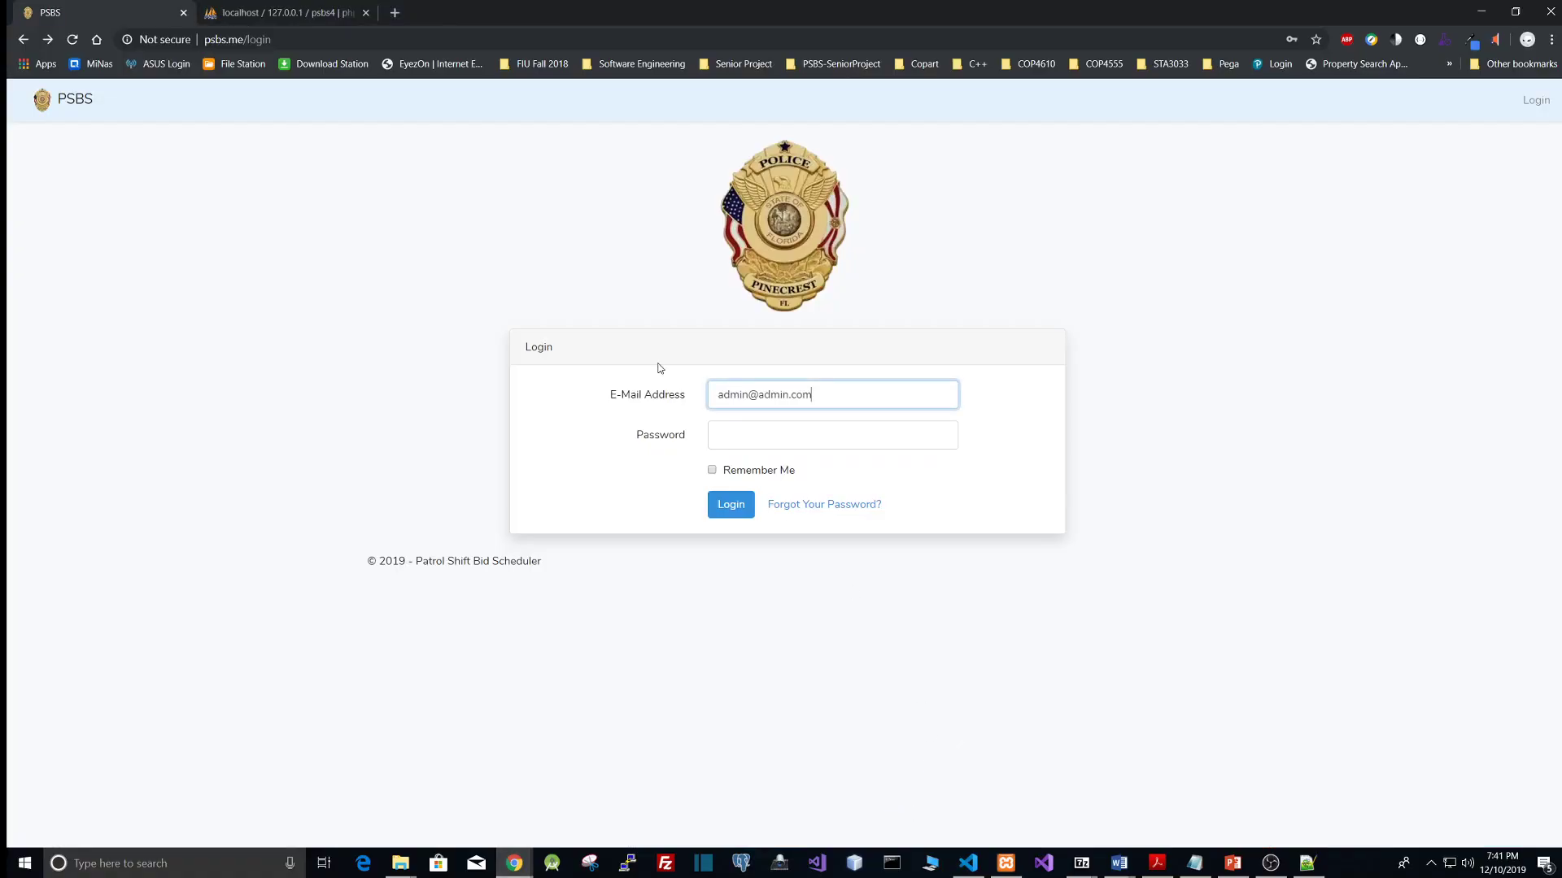
left_click(259, 16)
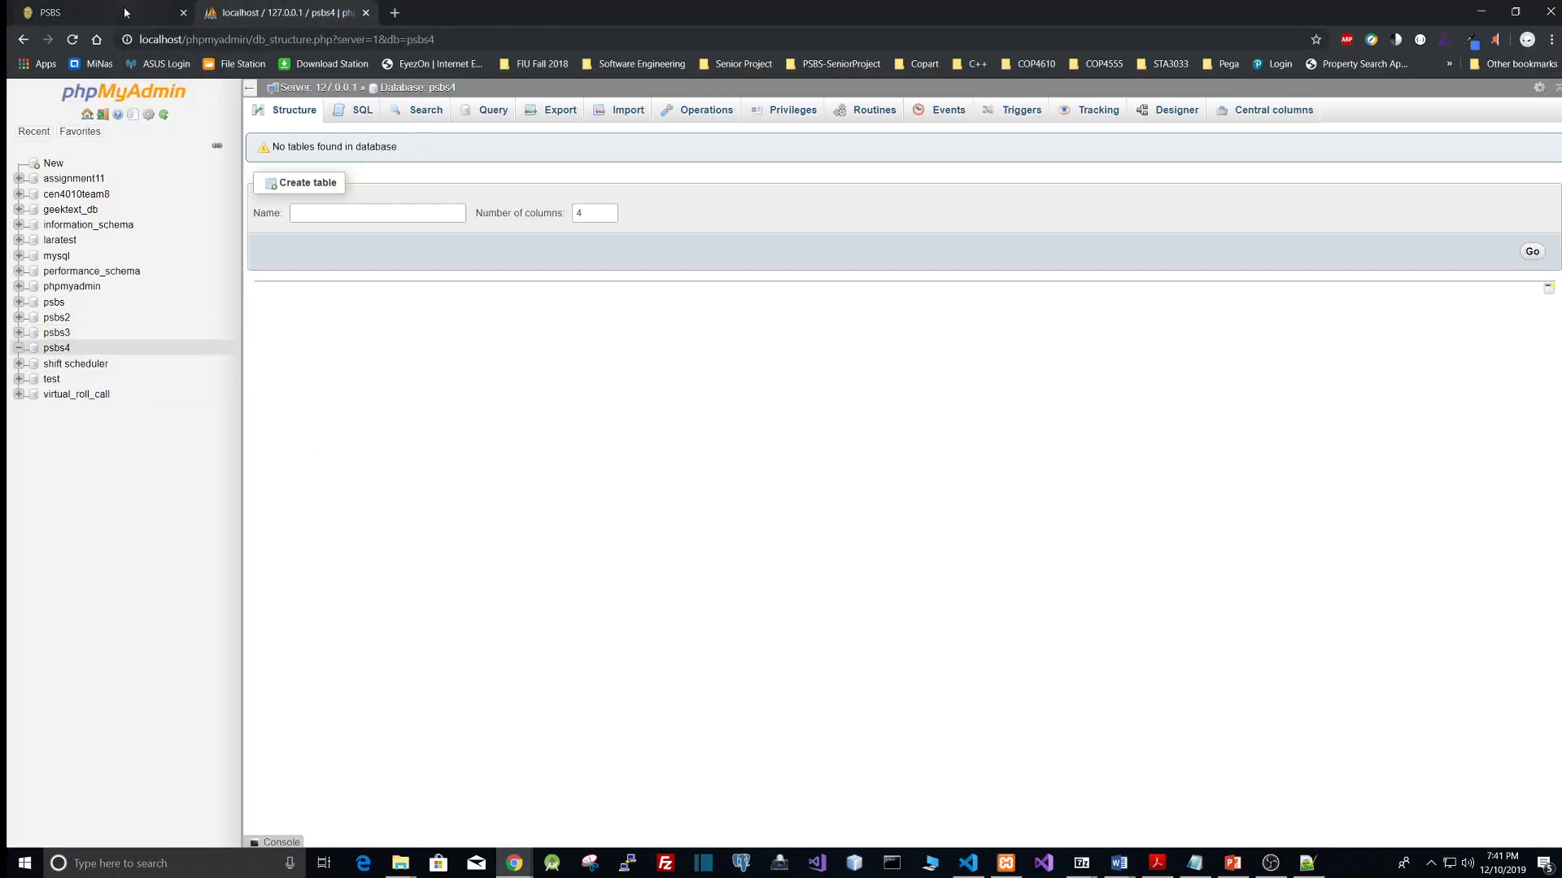
left_click(73, 40)
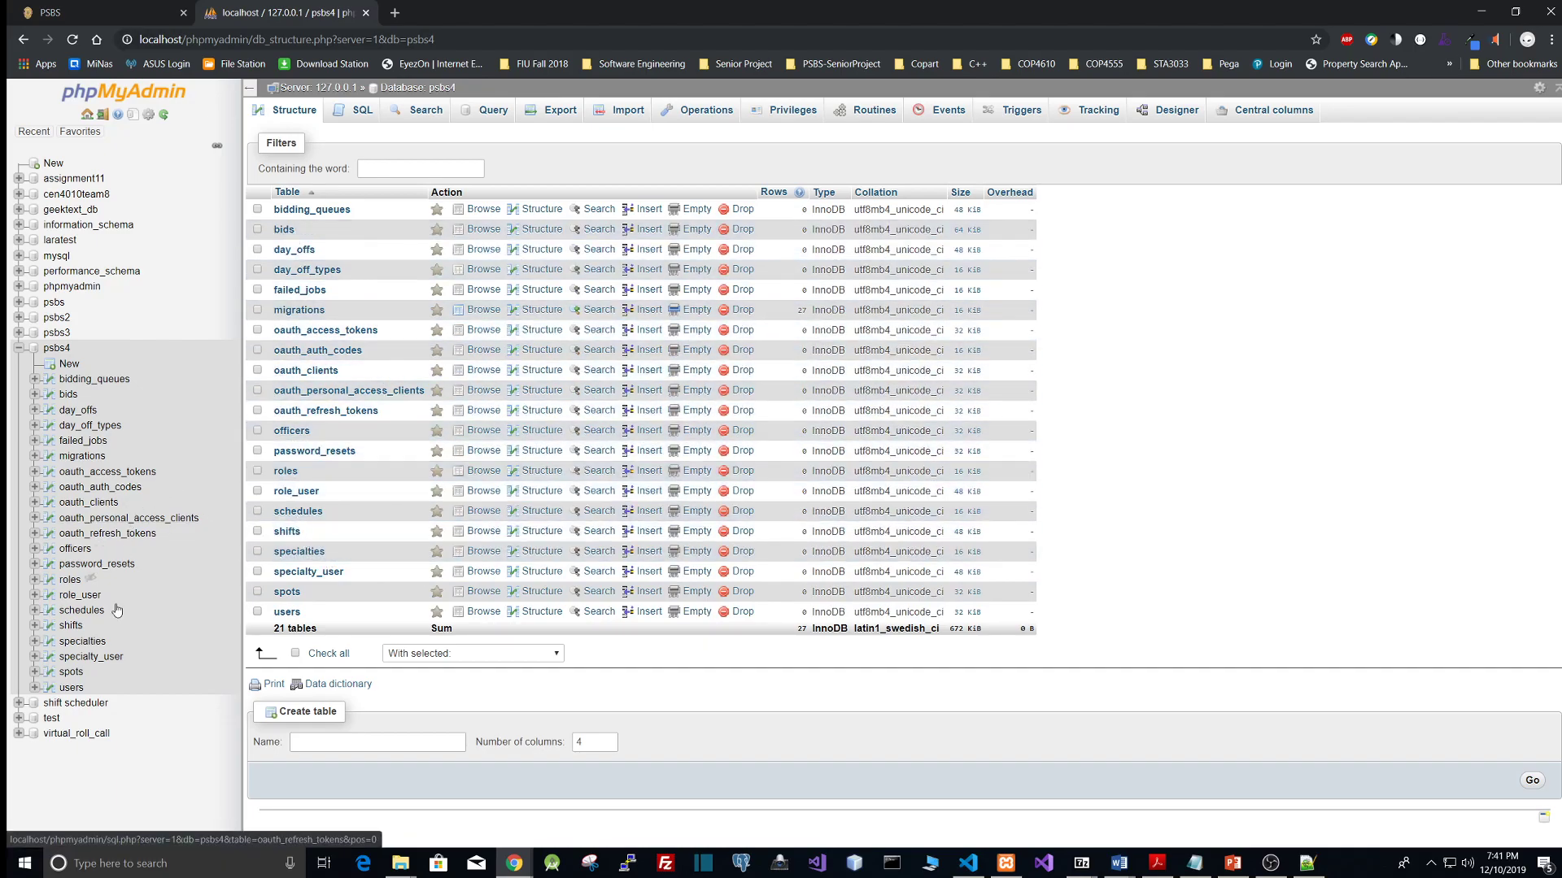
left_click(70, 688)
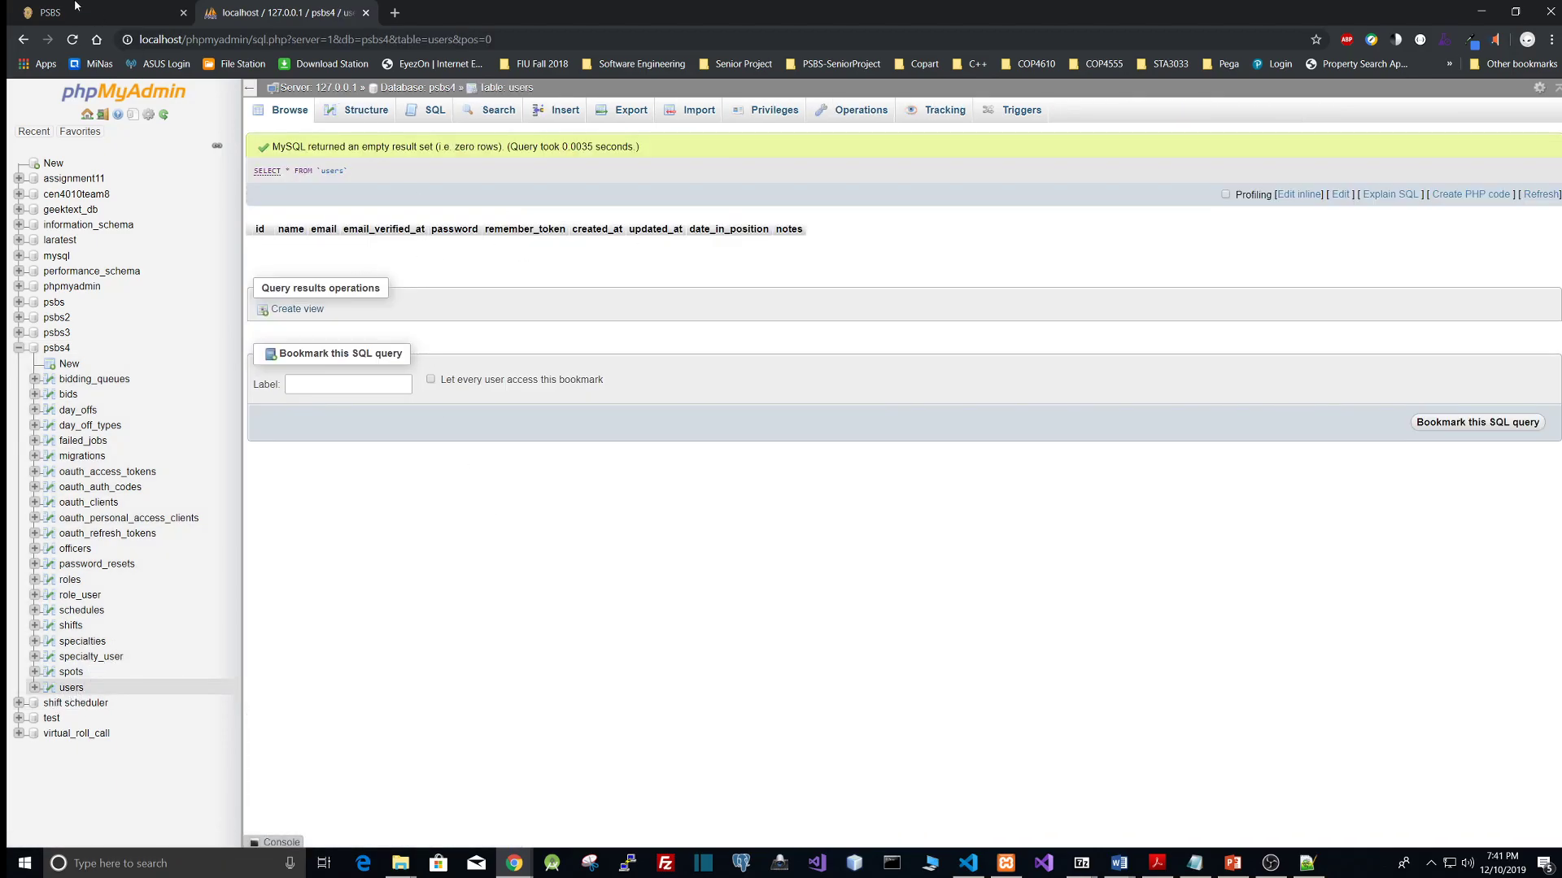
Step: Try to log in to PSBS with the admin e-mail and the account password
left_click(105, 13)
left_click(809, 432)
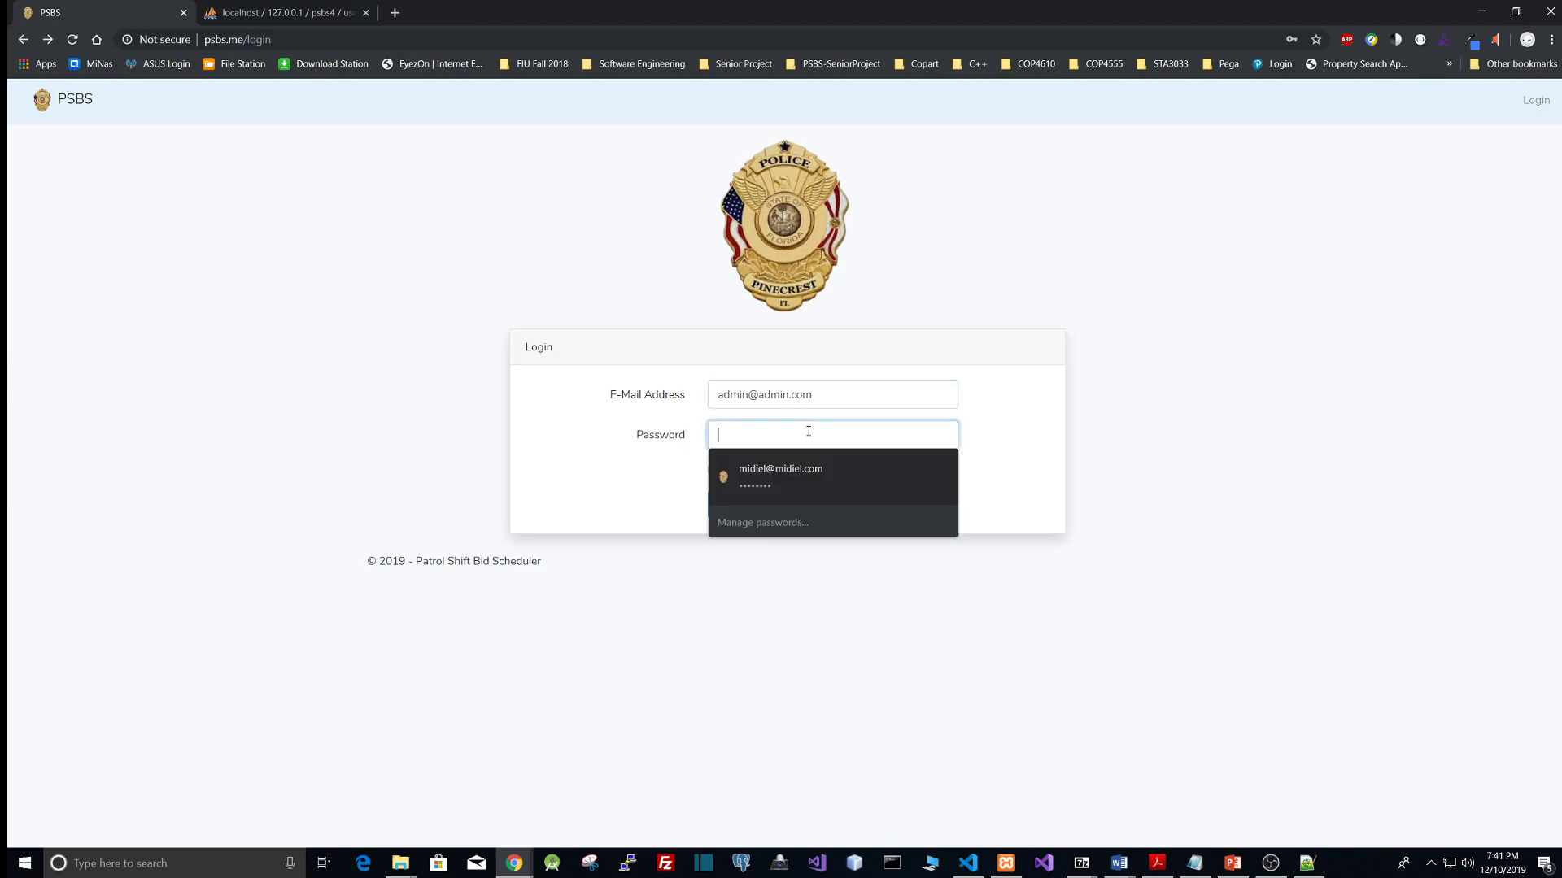
type("password")
key("Return")
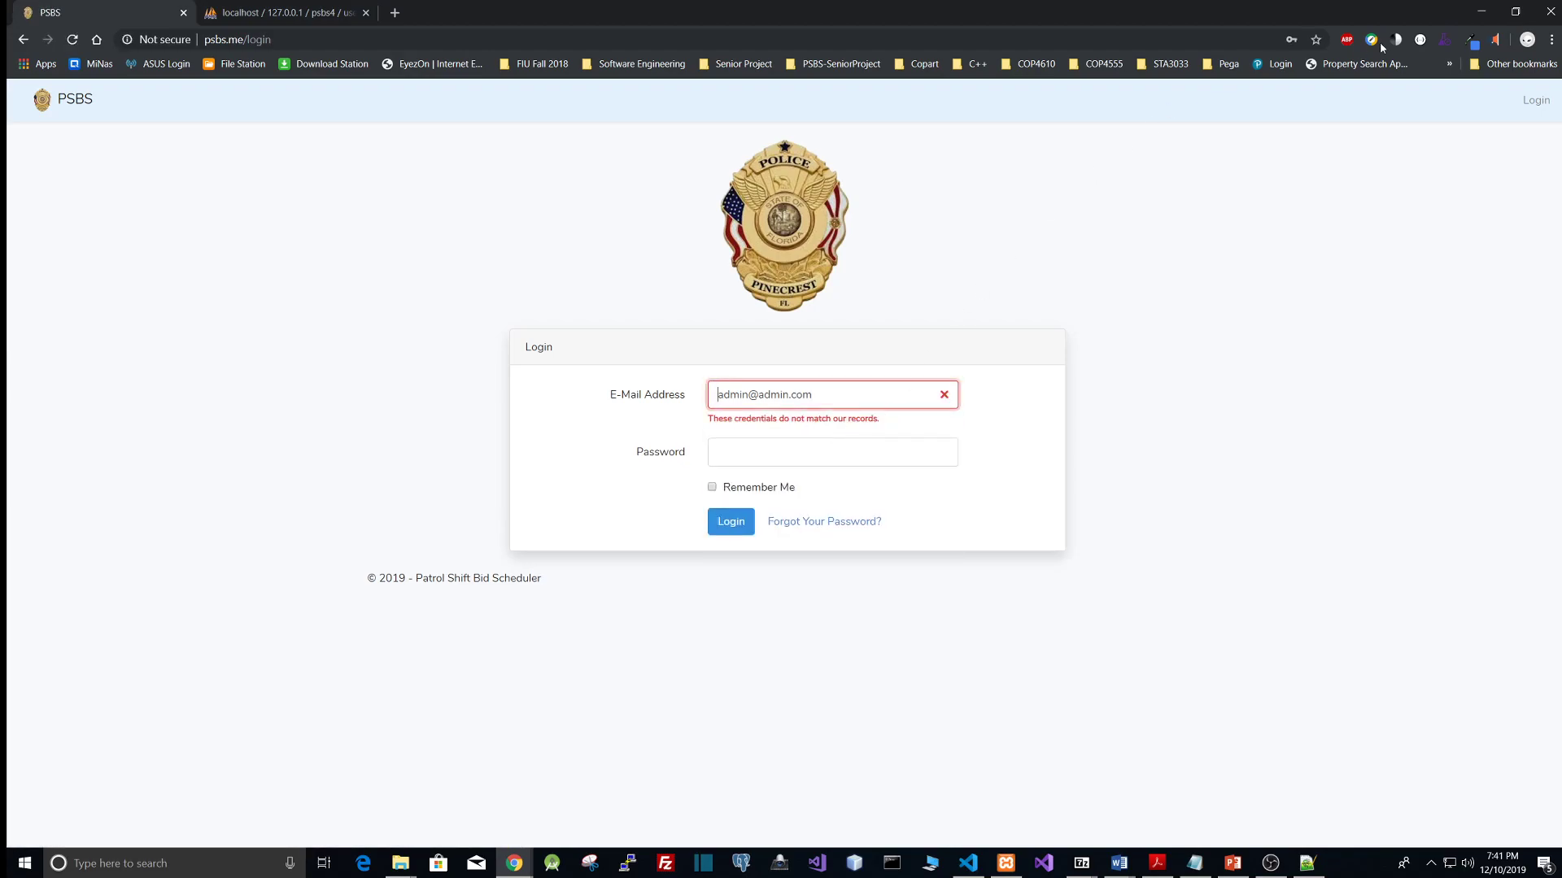
Step: Return to the code editor, expand the seeds folder and try running php artisan seed in the terminal
left_click(1009, 867)
left_click(1009, 867)
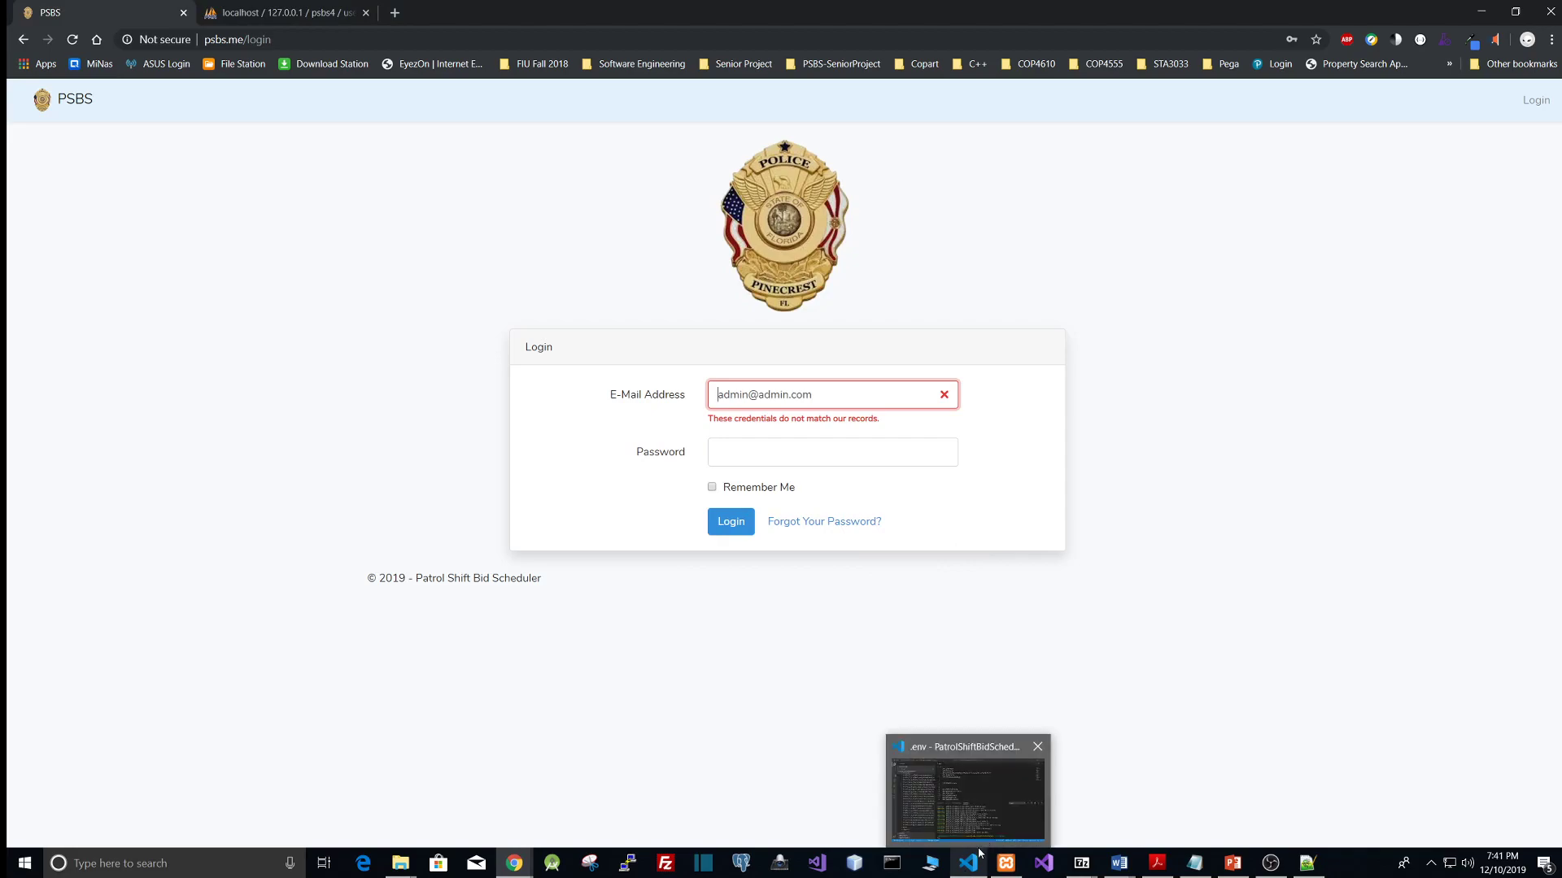
left_click(966, 867)
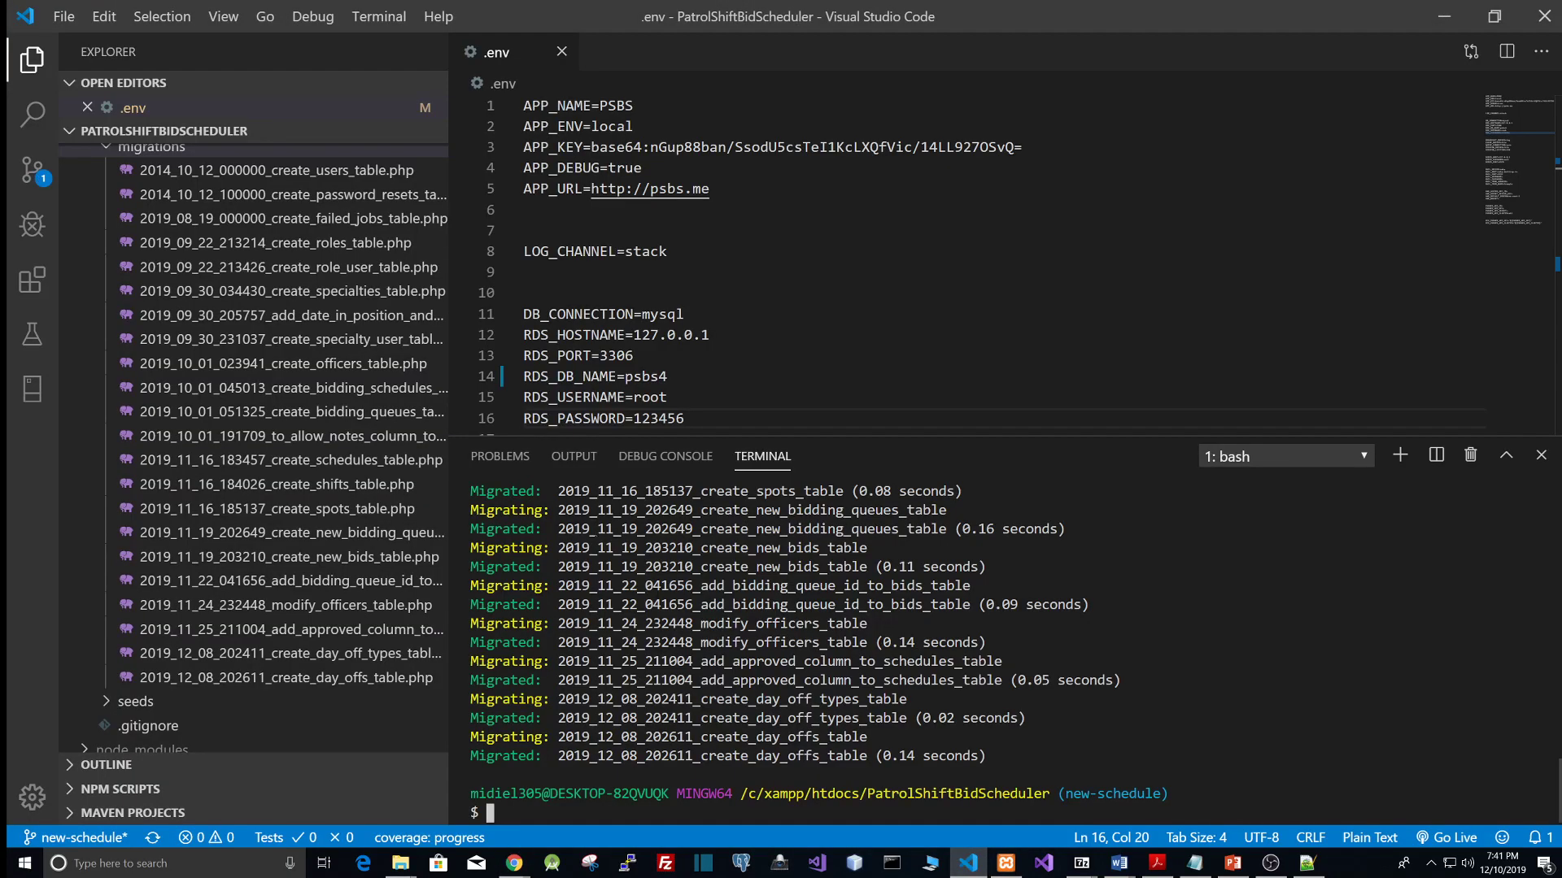
scroll(188, 544, "down", 5)
scroll(188, 544, "up", 1)
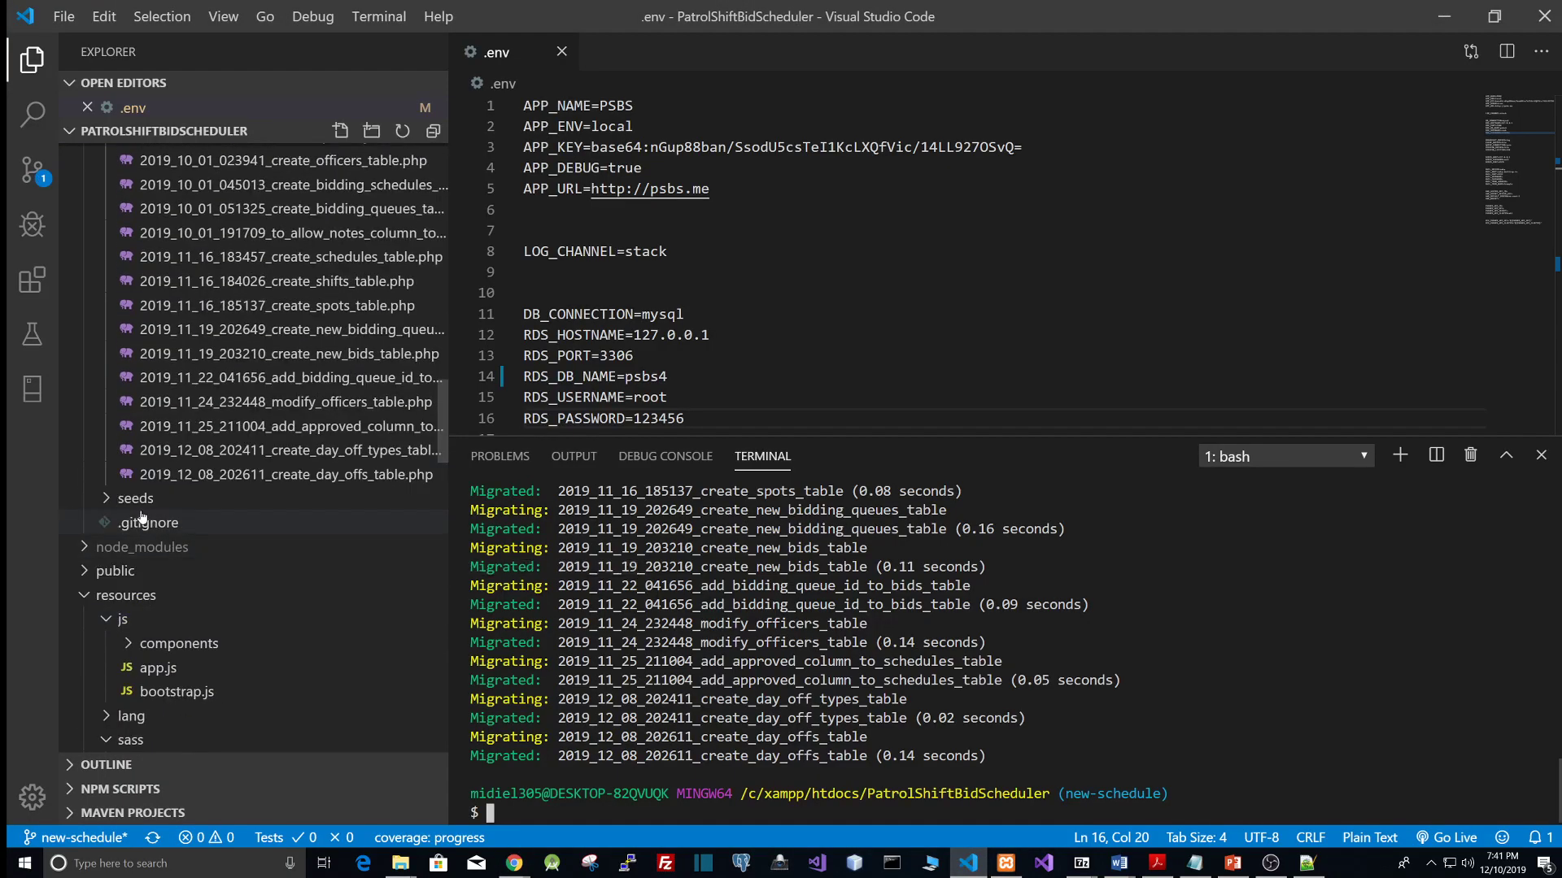
left_click(108, 500)
scroll(292, 586, "down", 3)
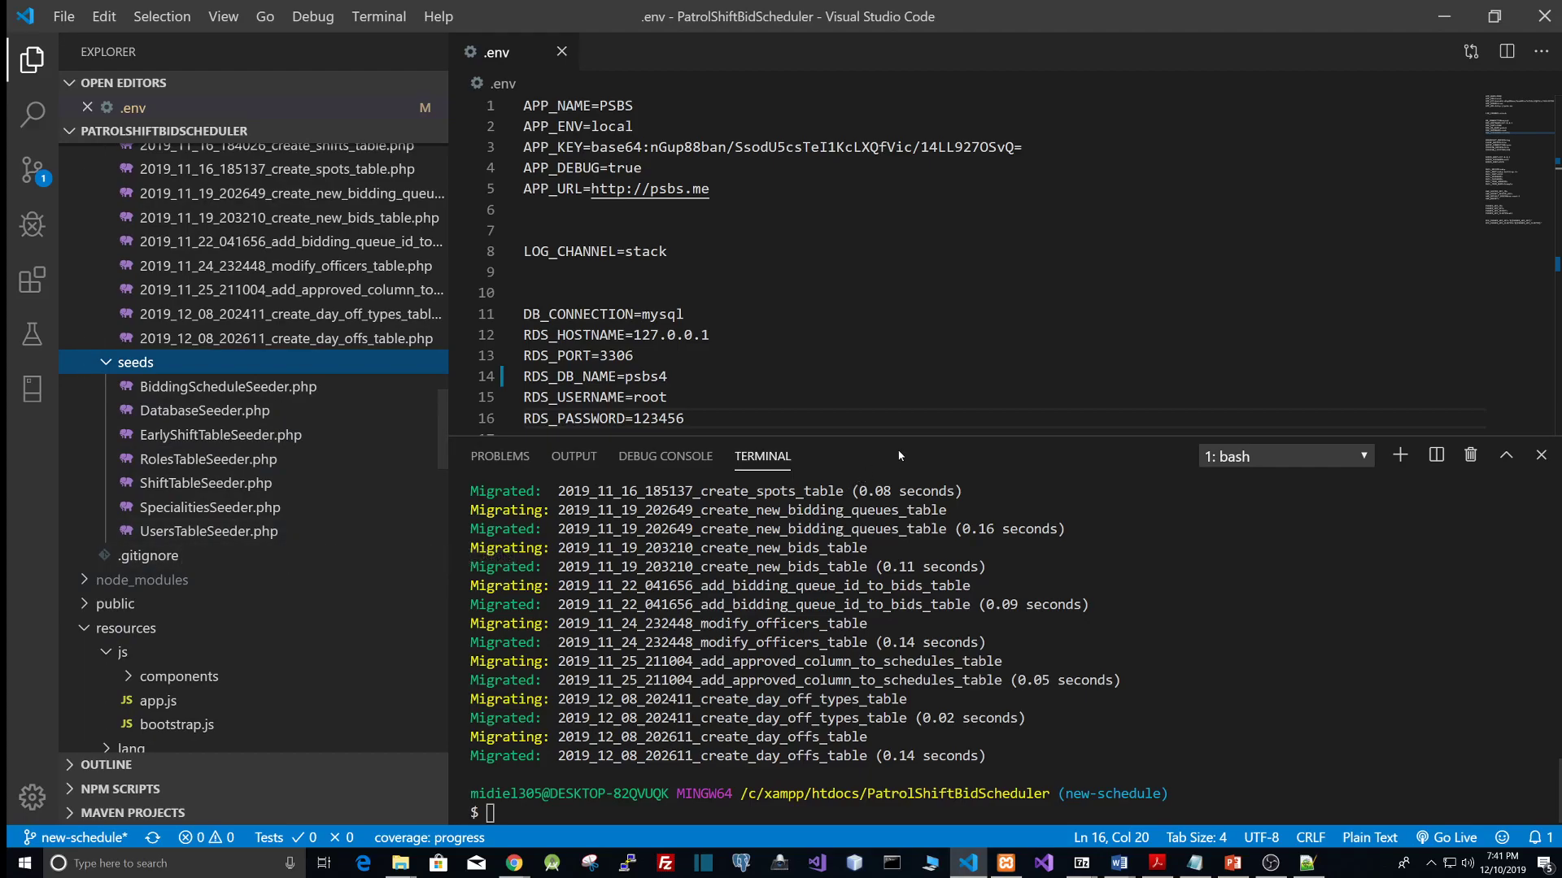
left_click_drag(903, 438, 910, 330)
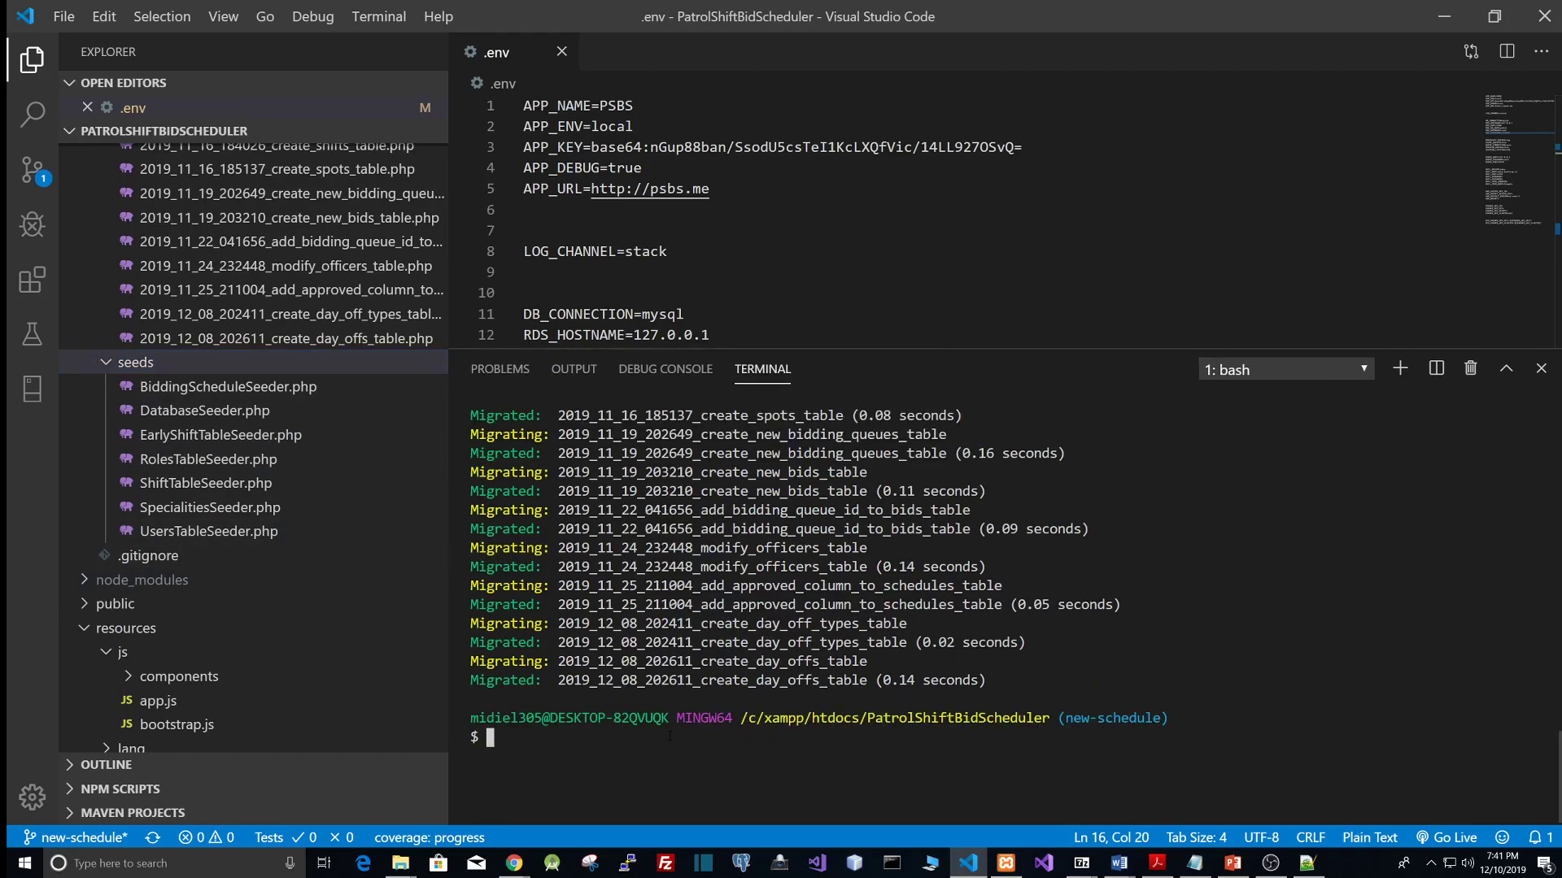
type("php artisan seed")
key("Return")
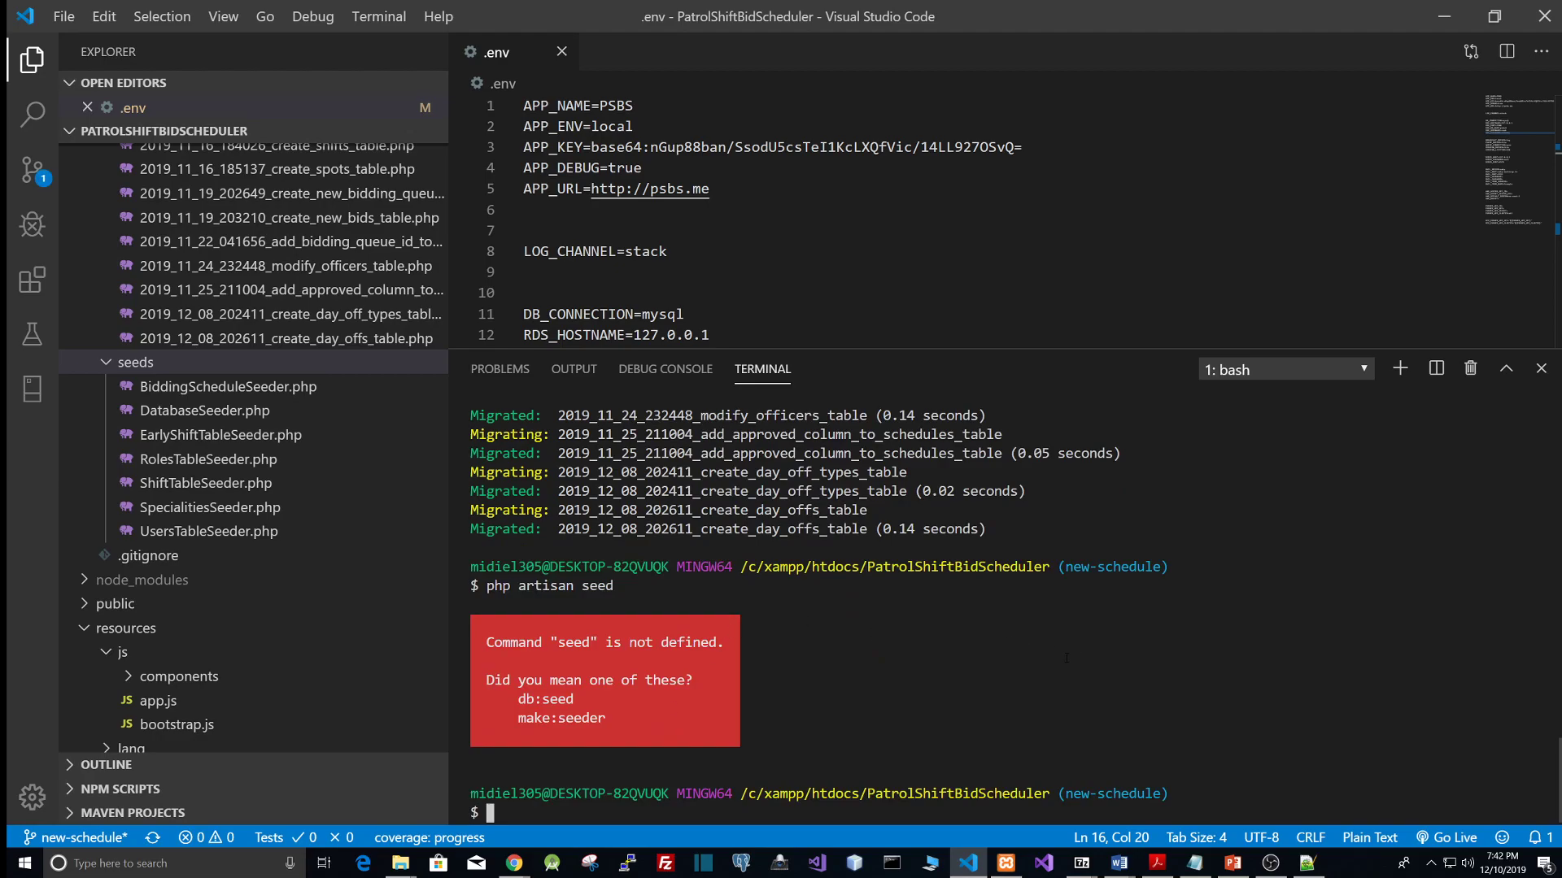
Step: Open the 'steps to run on new build composer' notes file and copy the php artisan db:seed command
left_click(1195, 863)
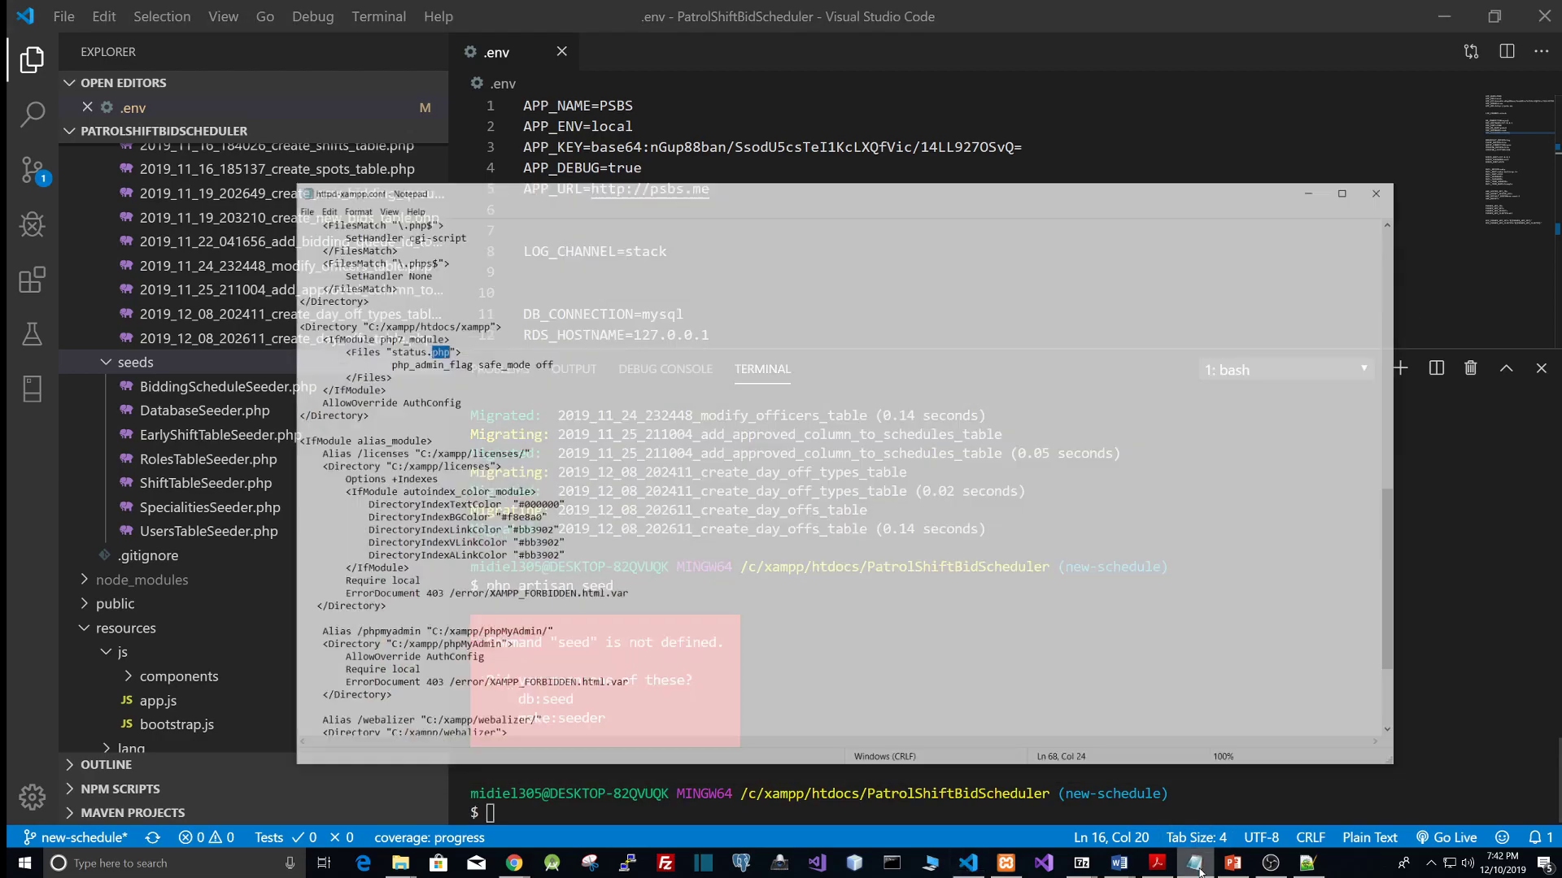
left_click(1303, 147)
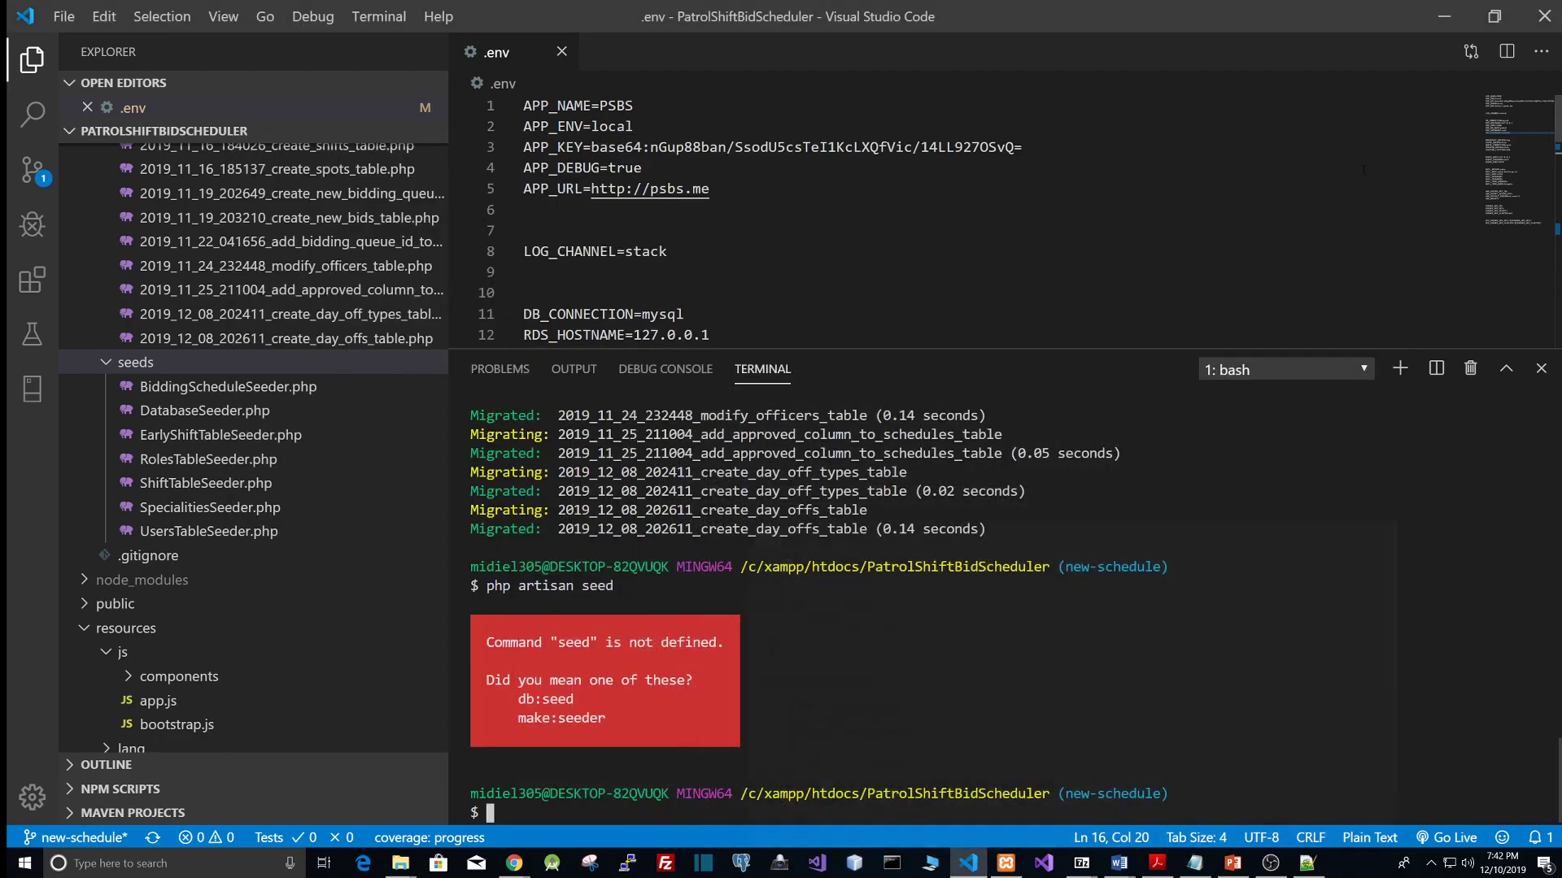
left_click(1444, 22)
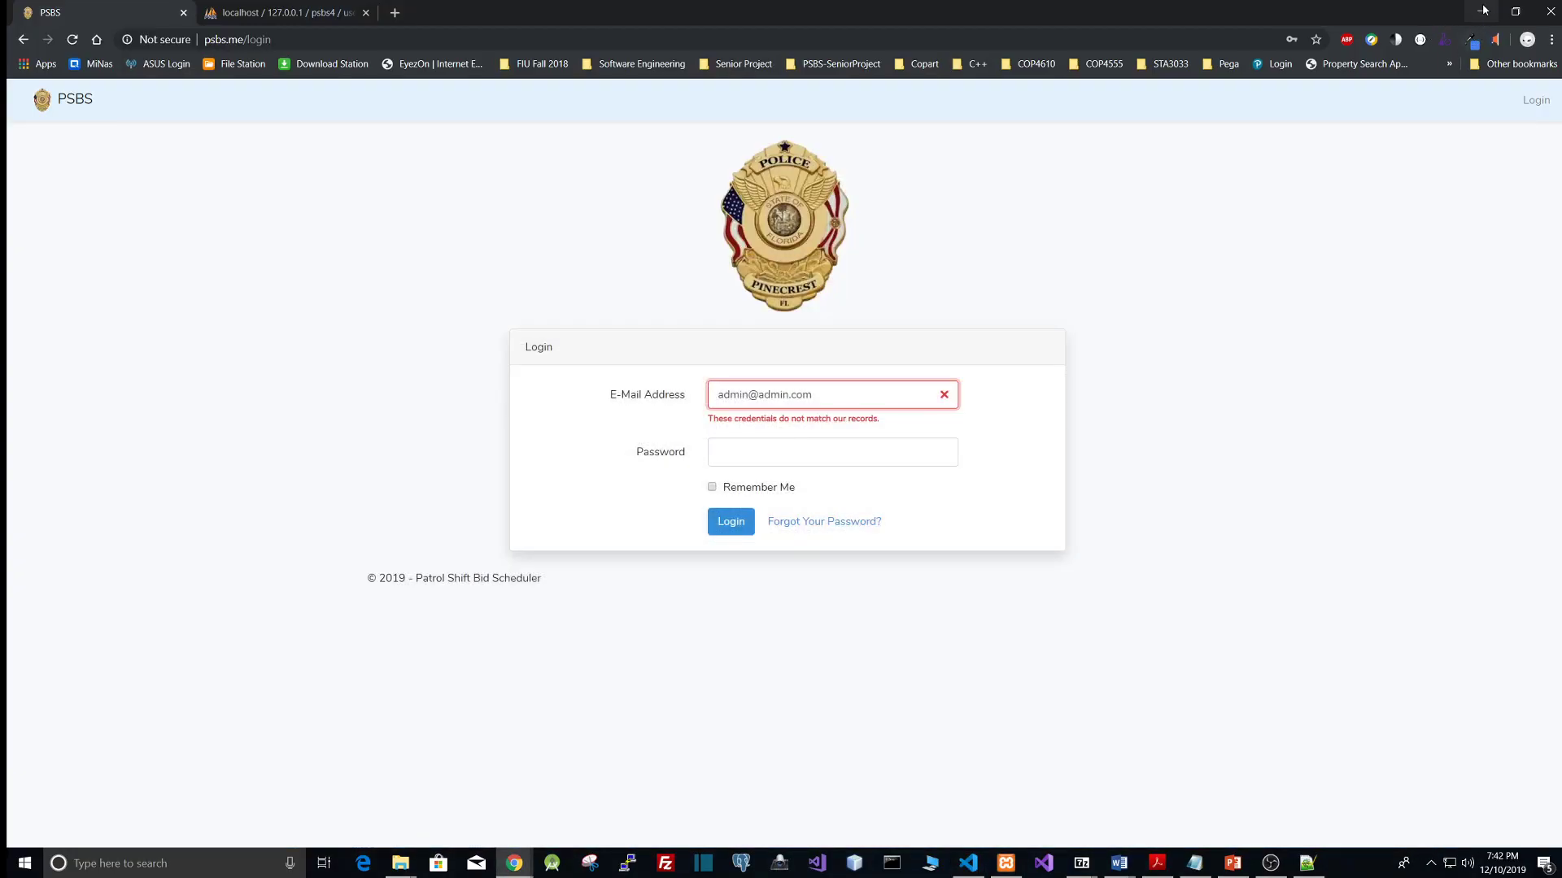
left_click(1482, 13)
left_click(1481, 10)
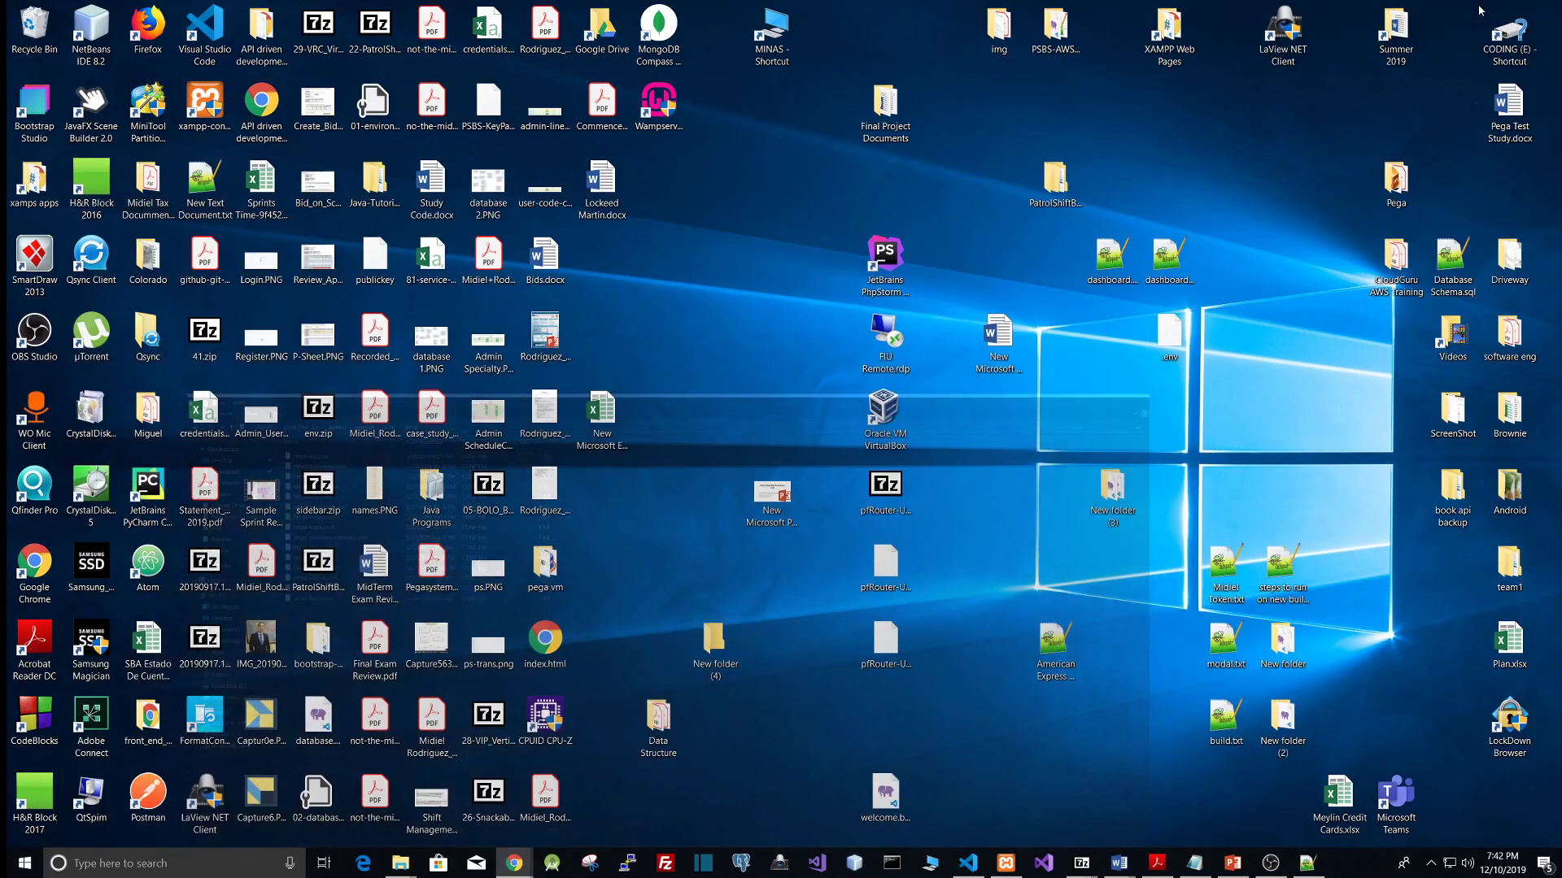
double_click(1281, 573)
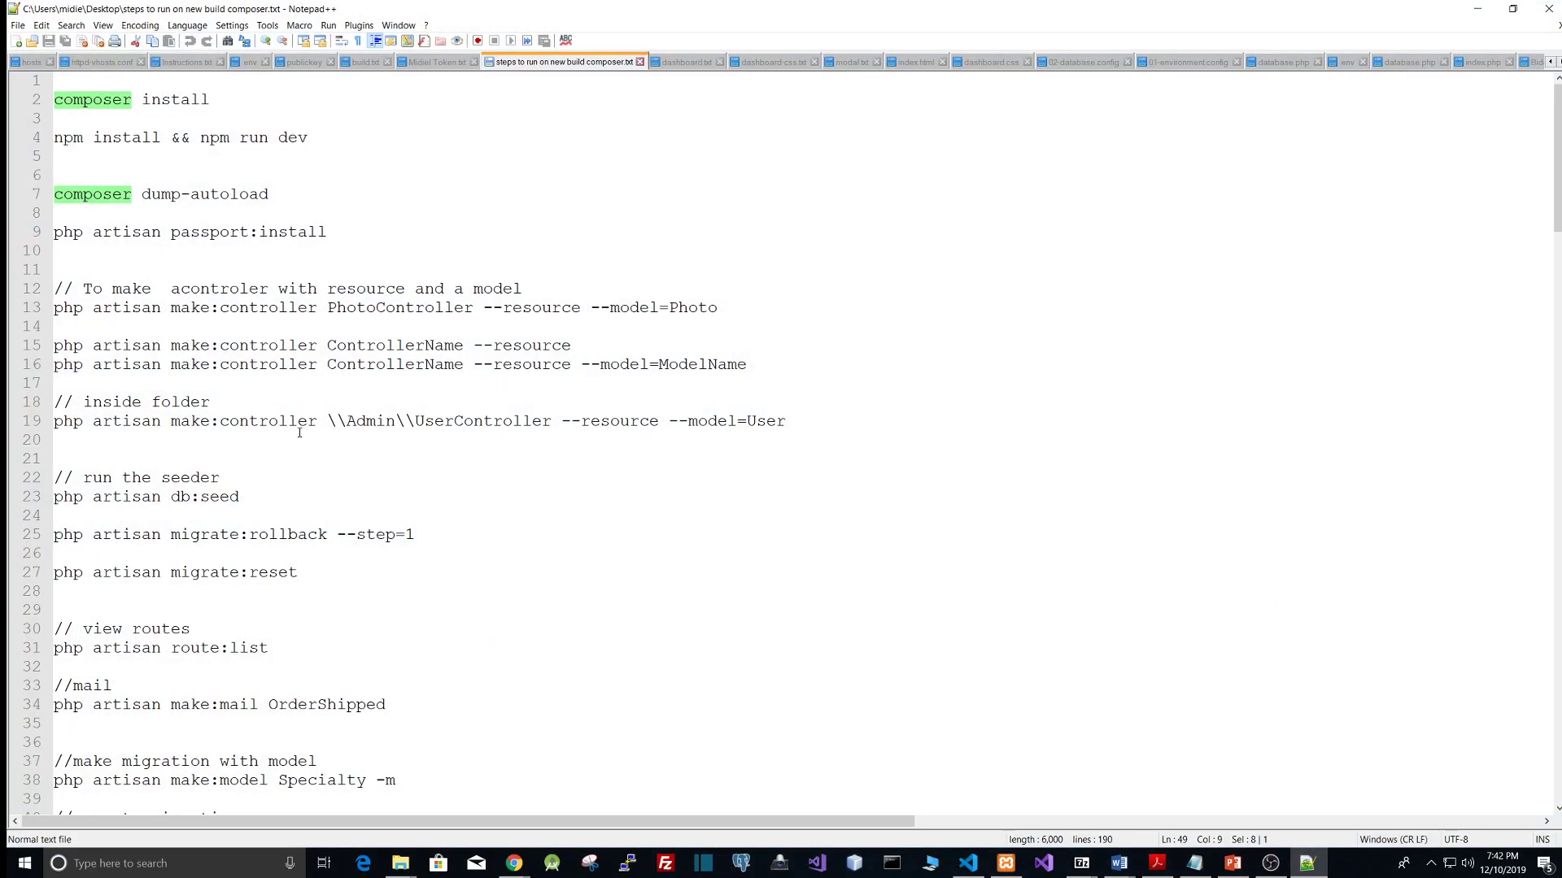
left_click_drag(251, 502, 57, 498)
right_click(89, 502)
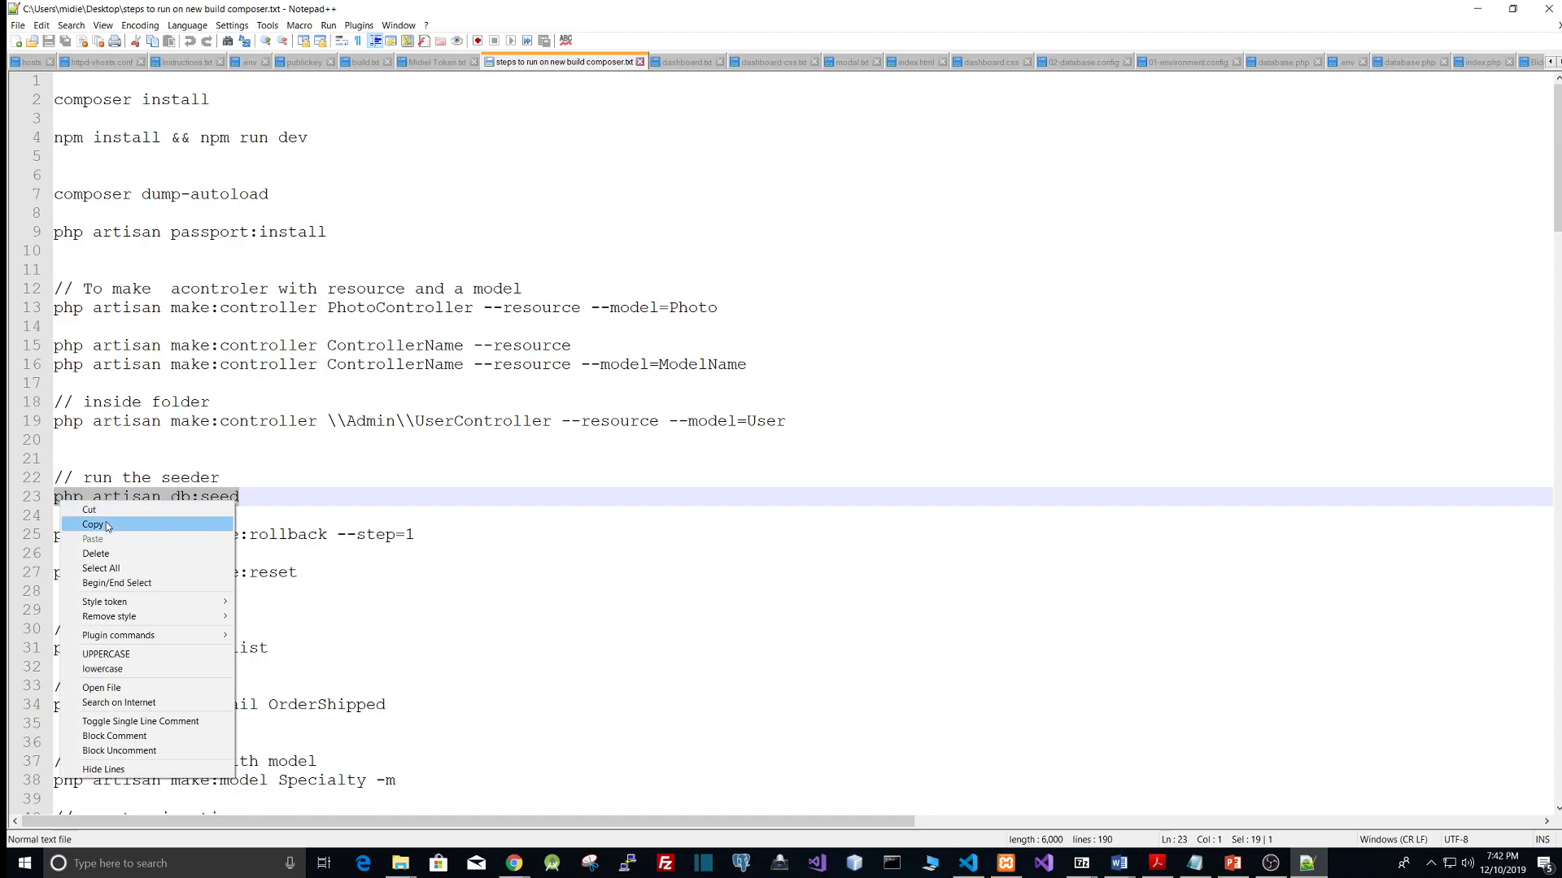
left_click(107, 525)
left_click(1474, 9)
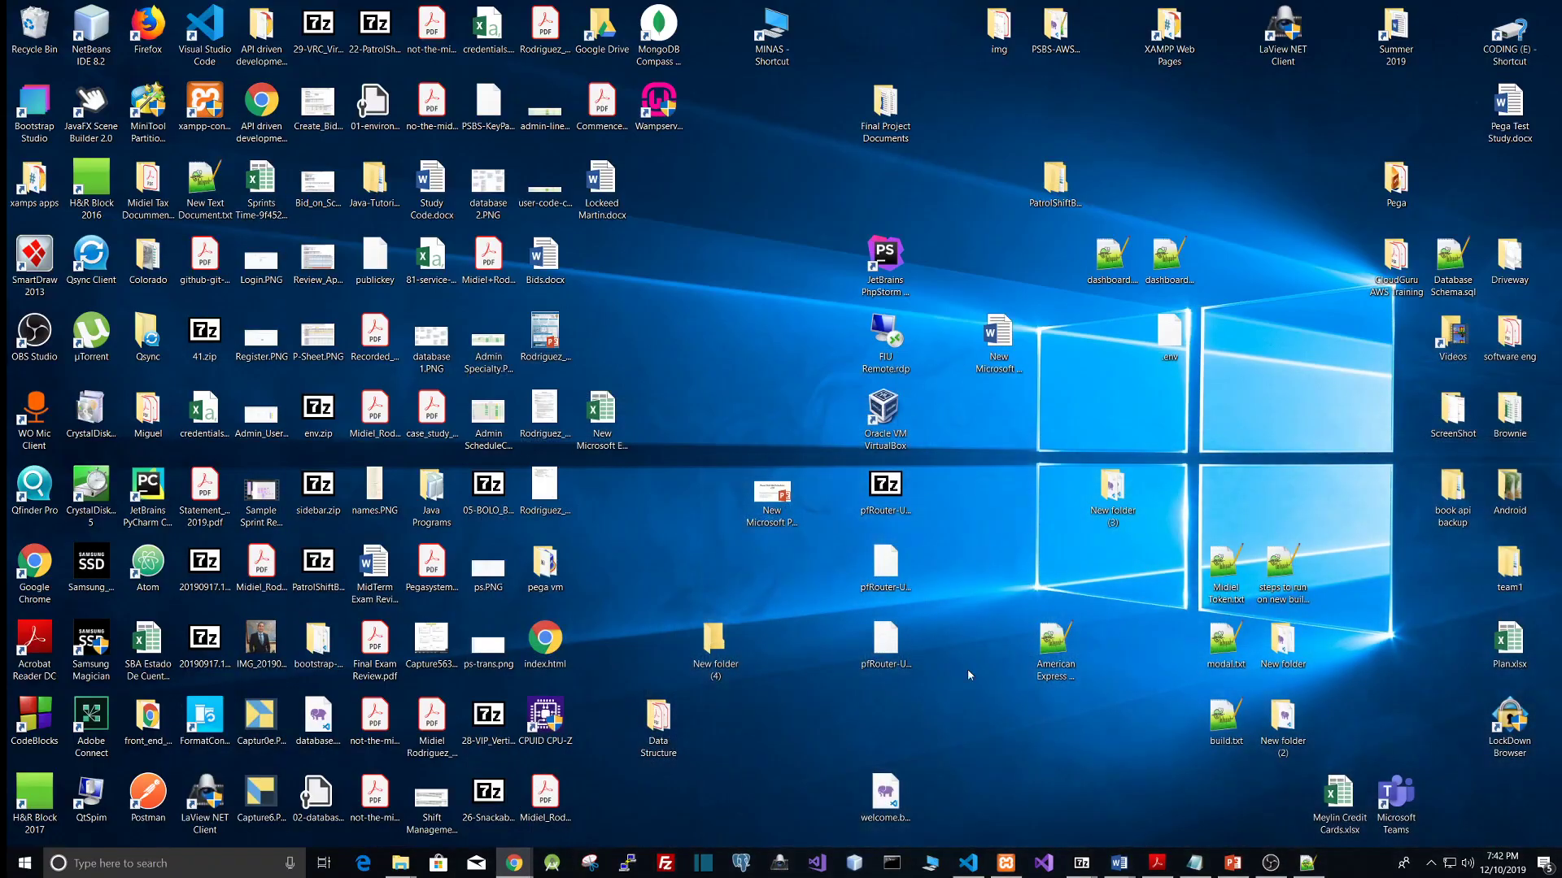
Step: Paste and run php artisan db:seed in the code editor's terminal
left_click(968, 861)
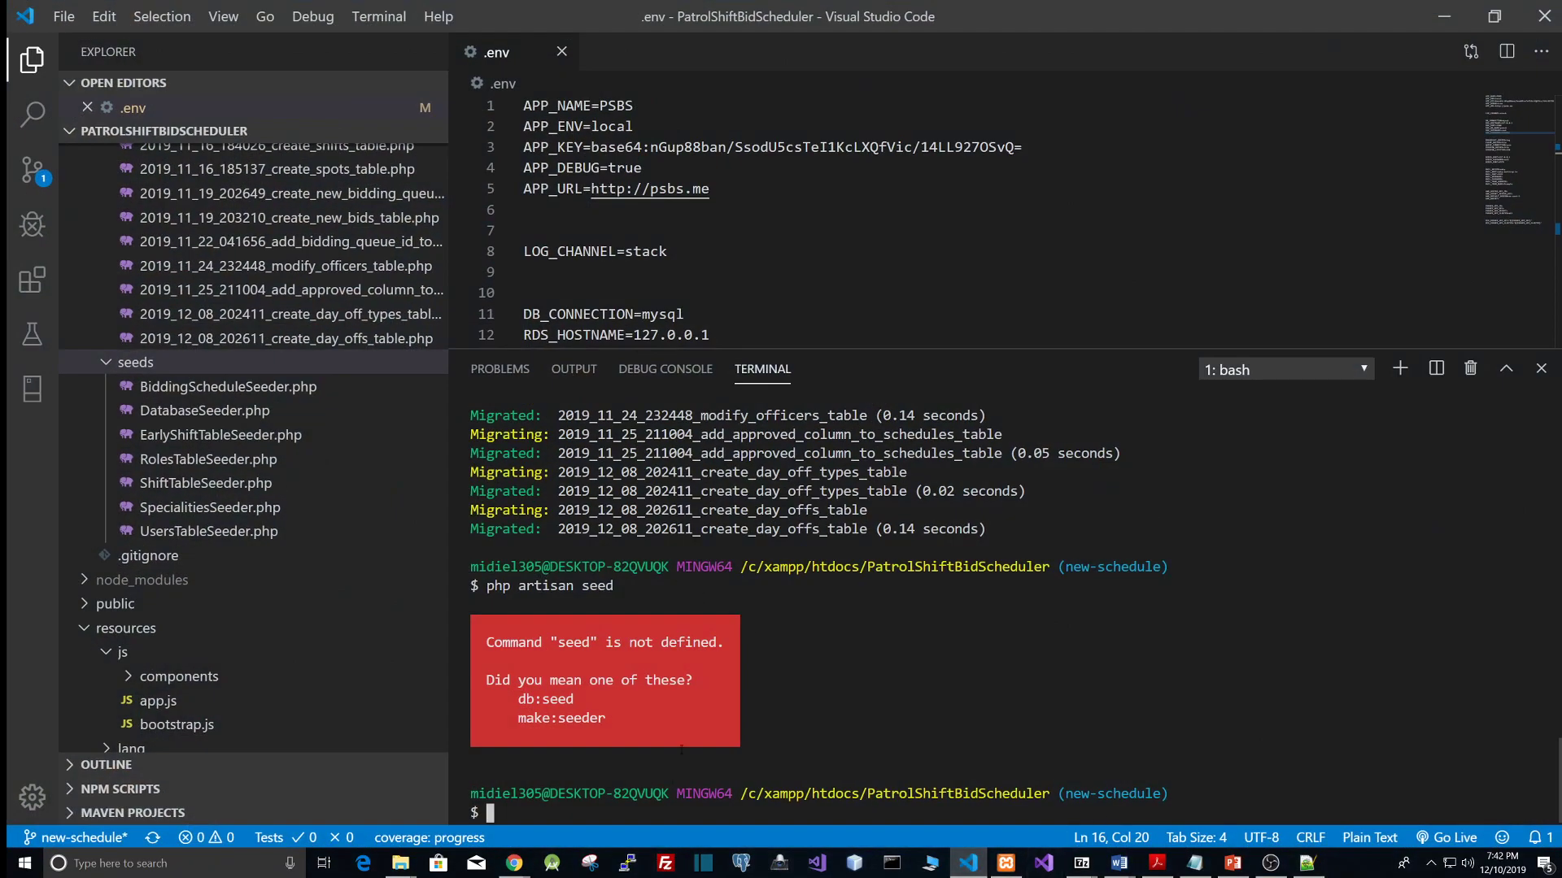
right_click(667, 811)
key("Return")
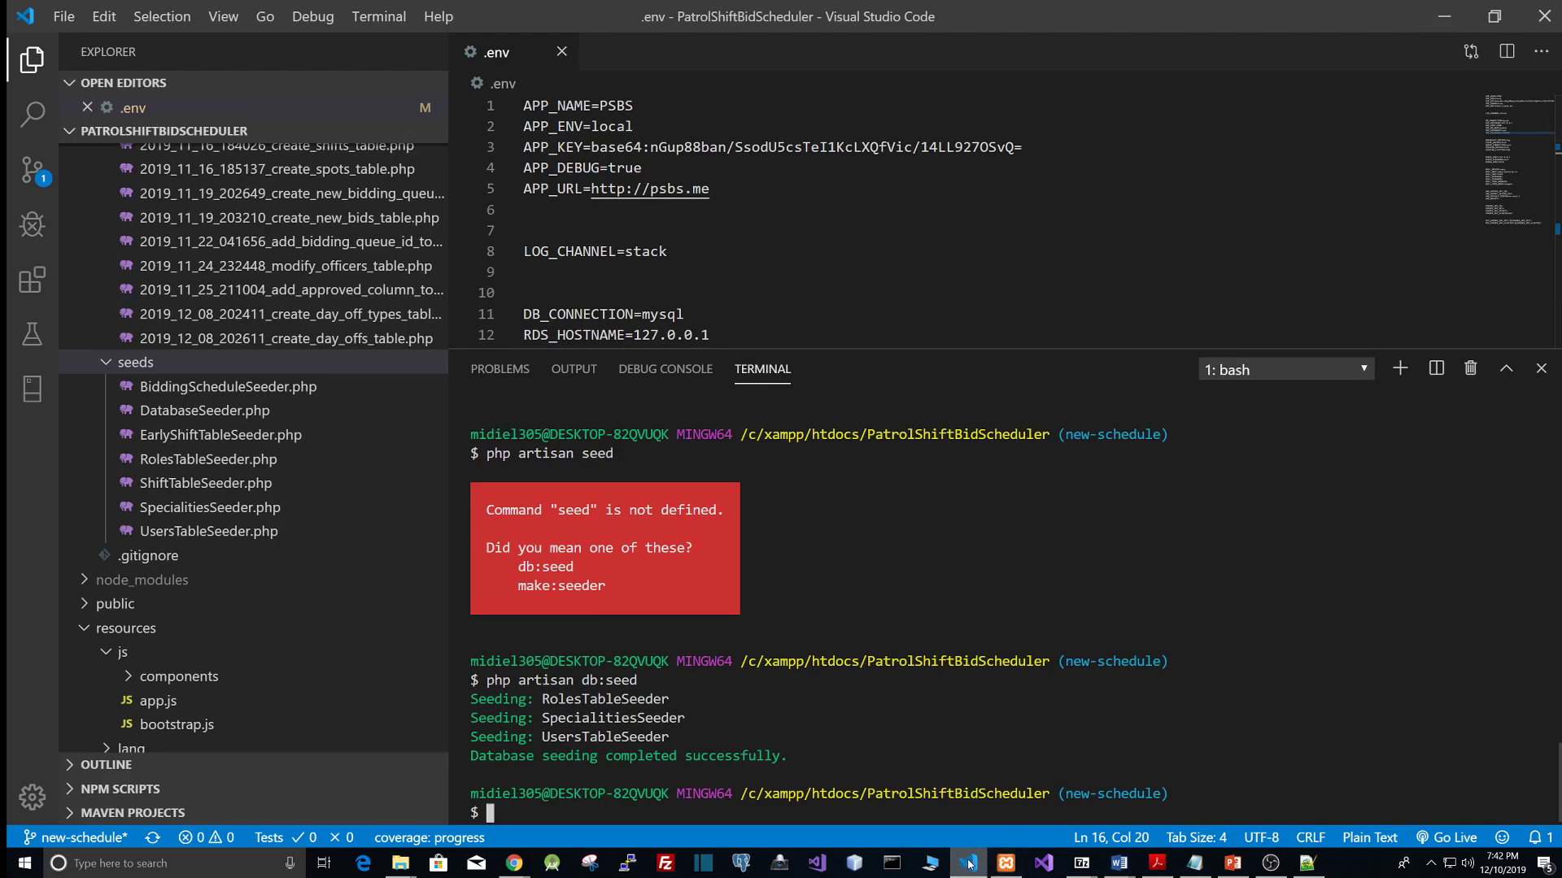
Step: Reload the psbs4 users table in phpMyAdmin and compare it with the PSBS login page
left_click(515, 865)
left_click(878, 805)
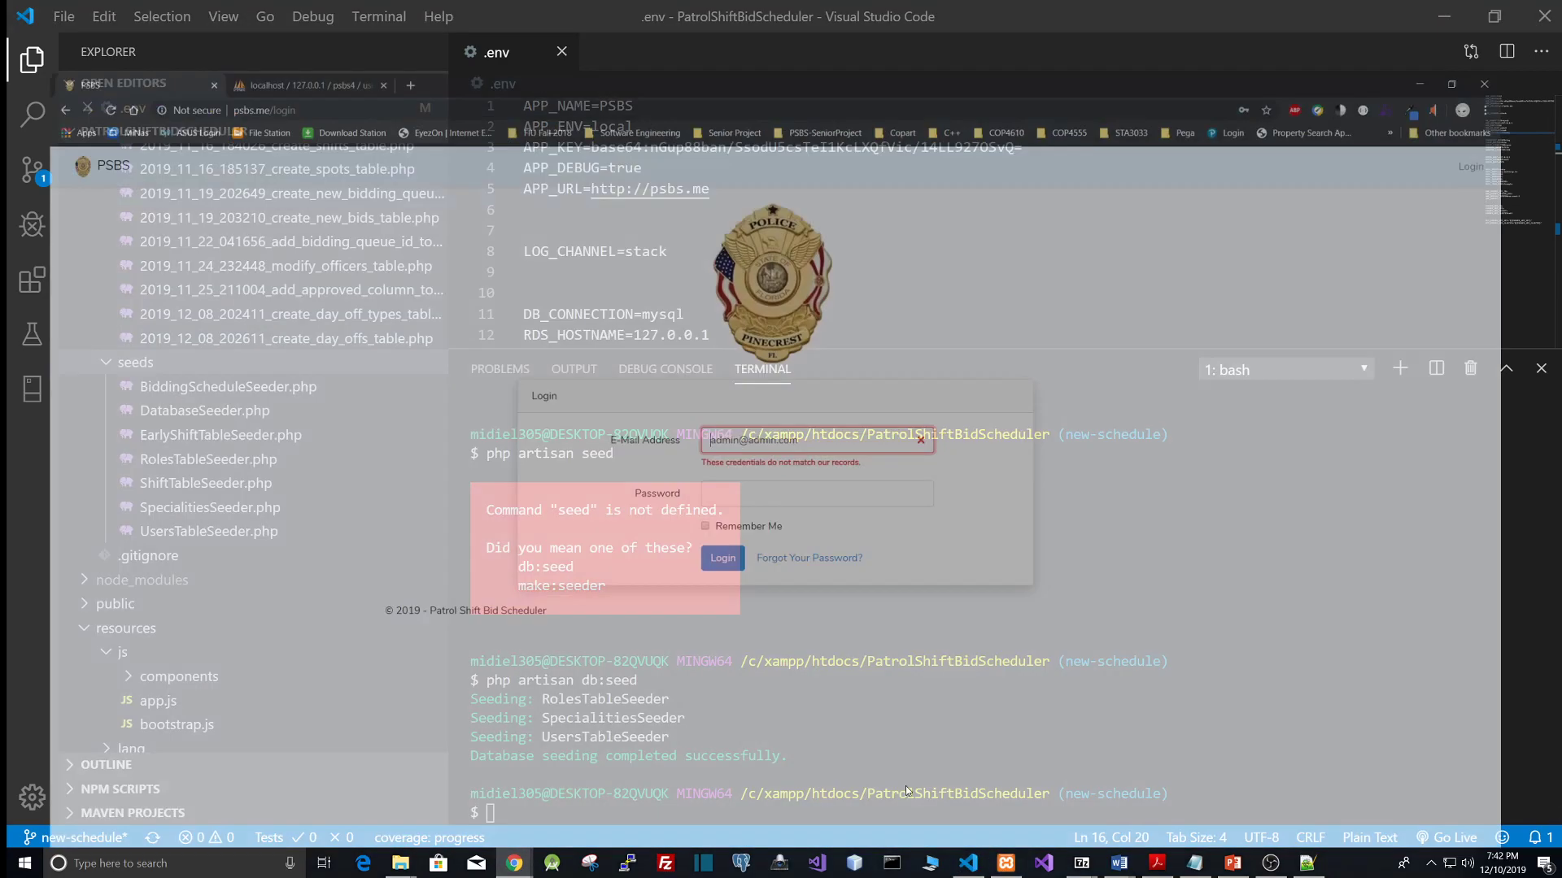
left_click(334, 8)
left_click(70, 688)
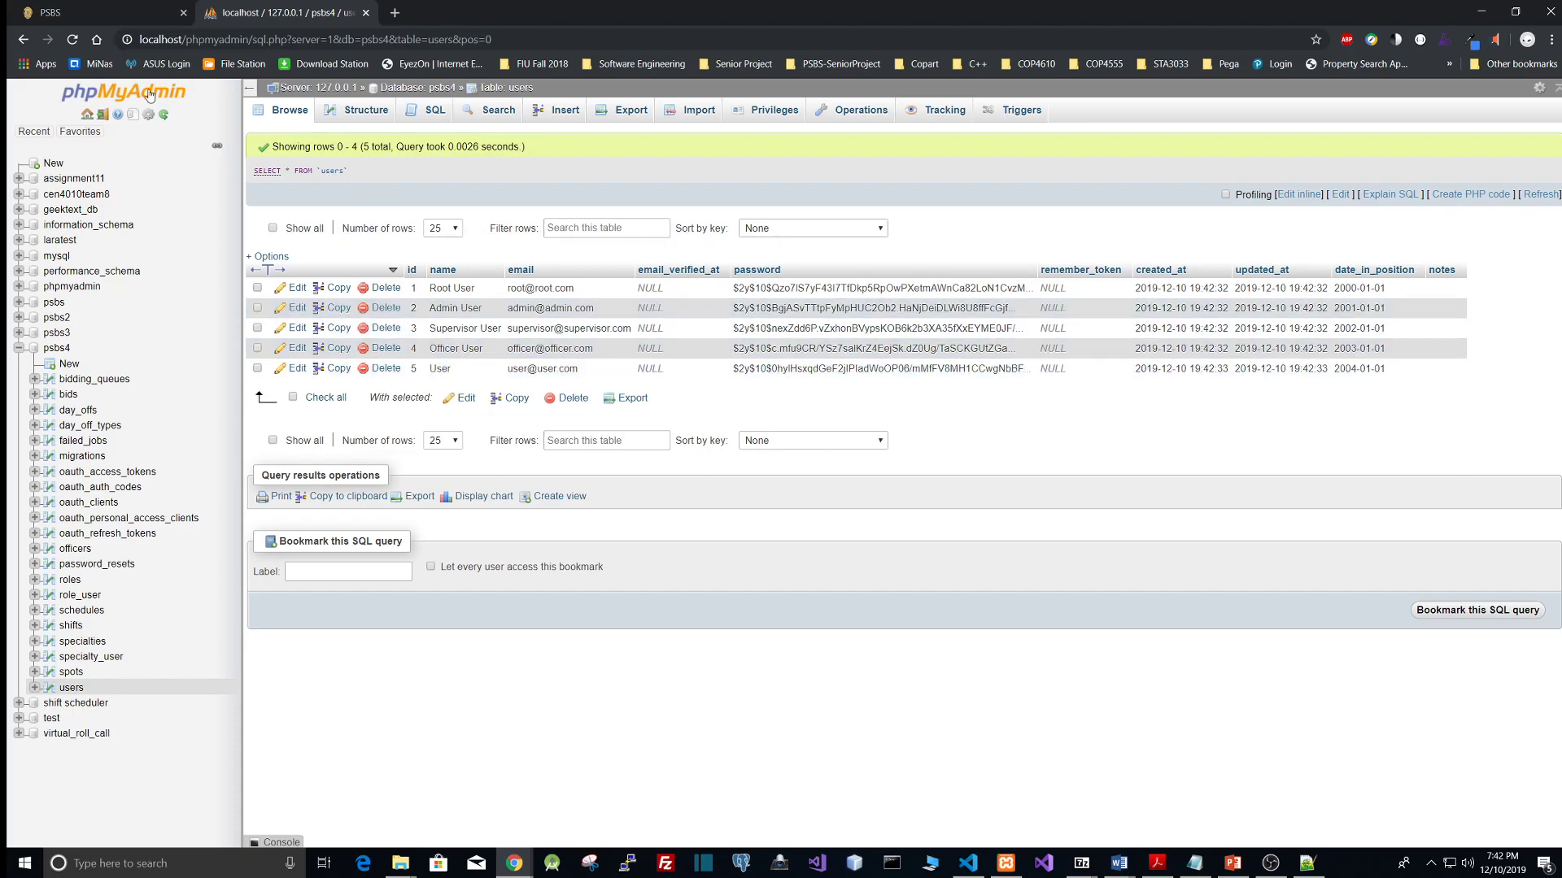
left_click(50, 12)
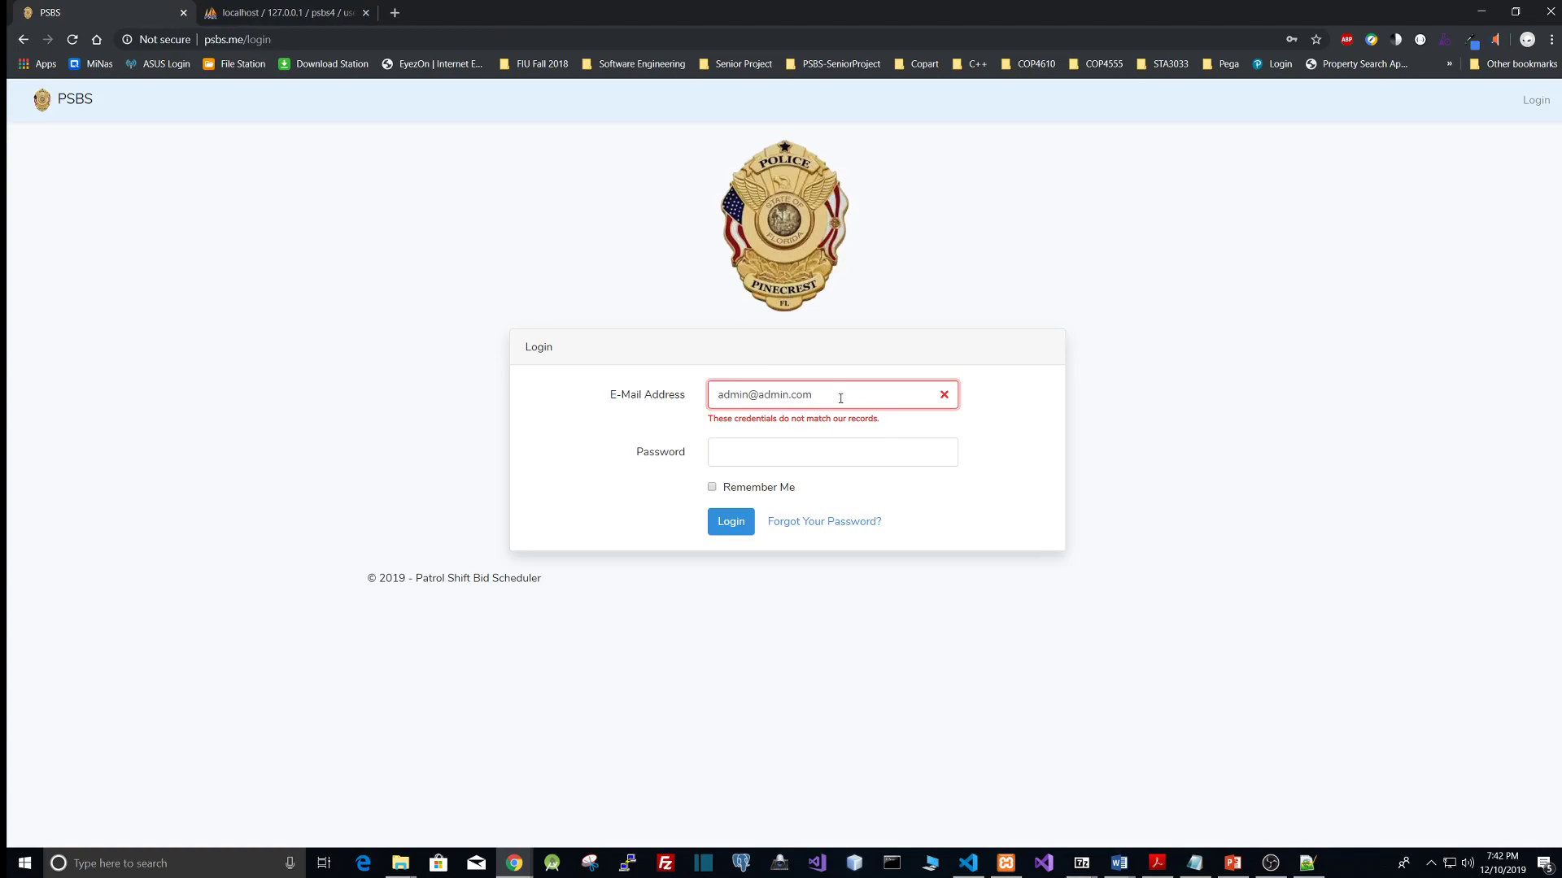
left_click(281, 12)
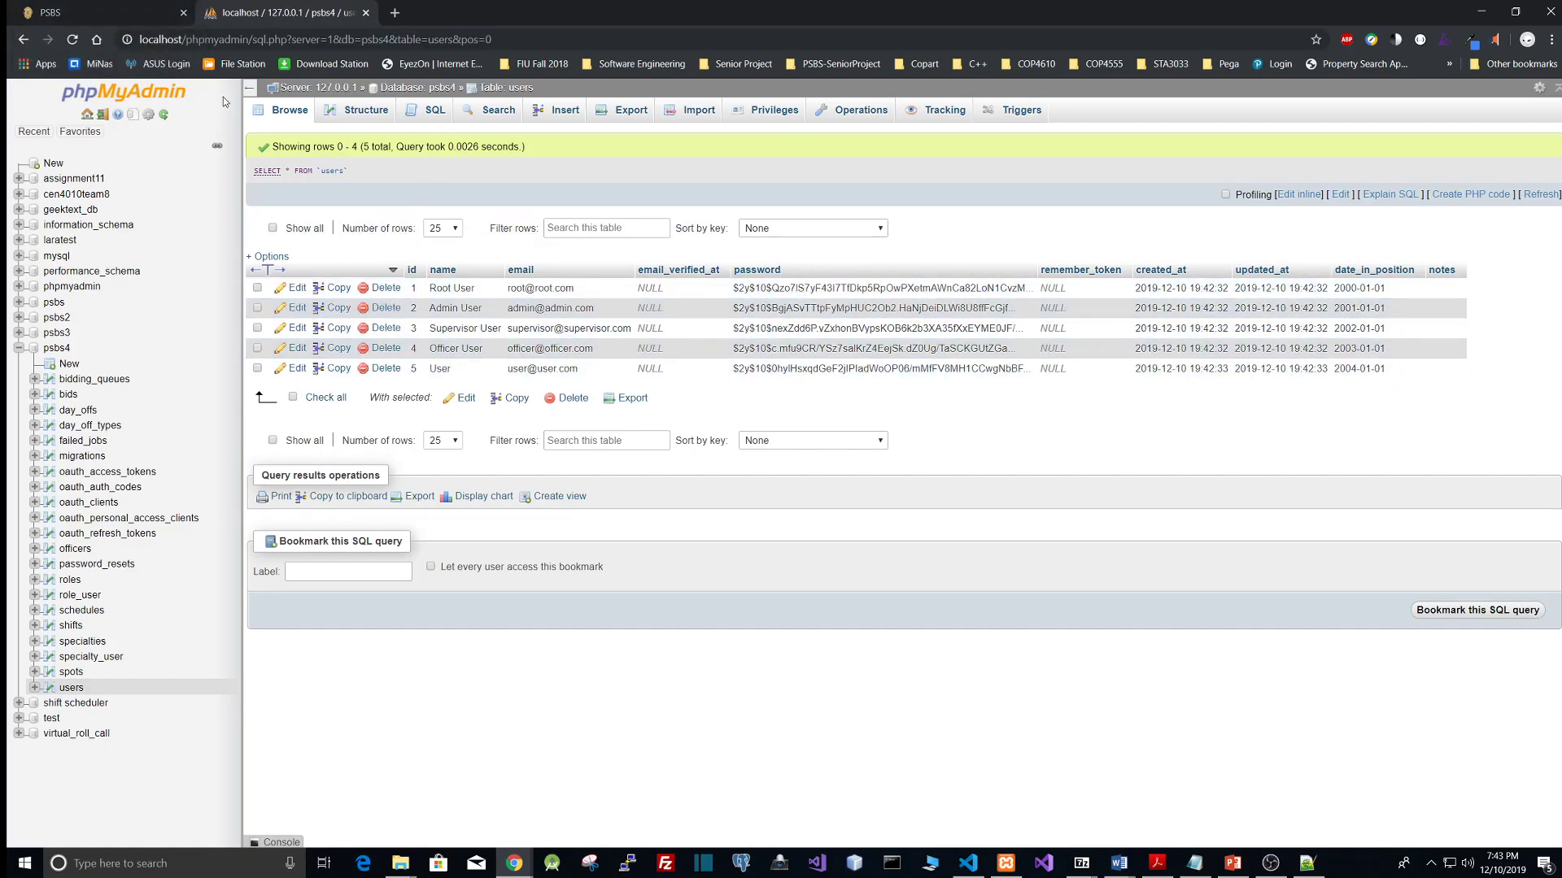
Step: Return to the PSBS login page and sign in with the admin e-mail and the account password
left_click(111, 8)
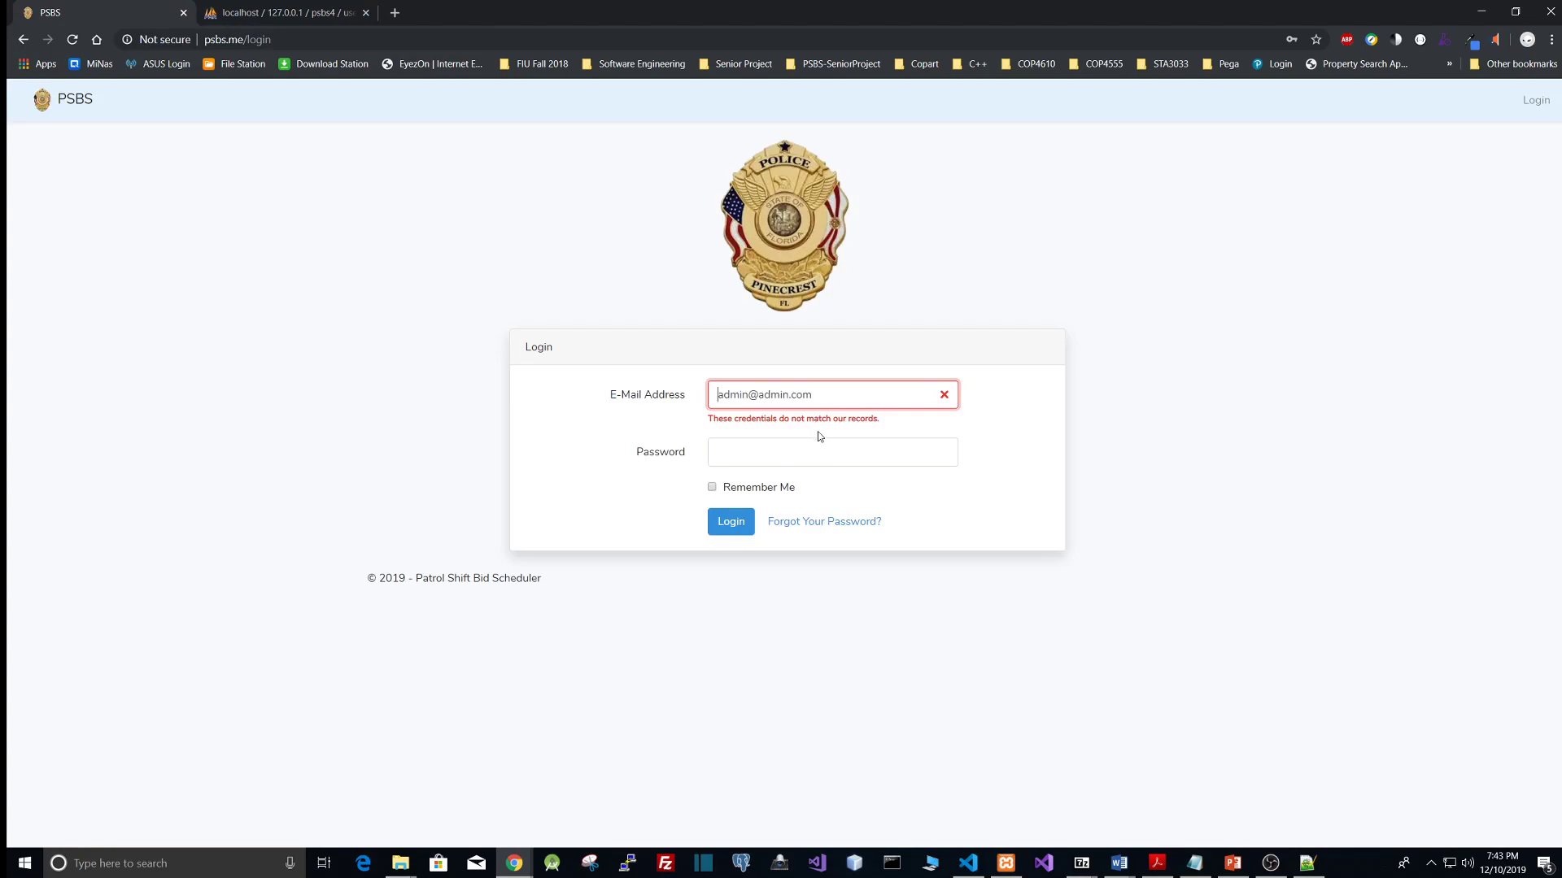
left_click(804, 452)
type("••••••••")
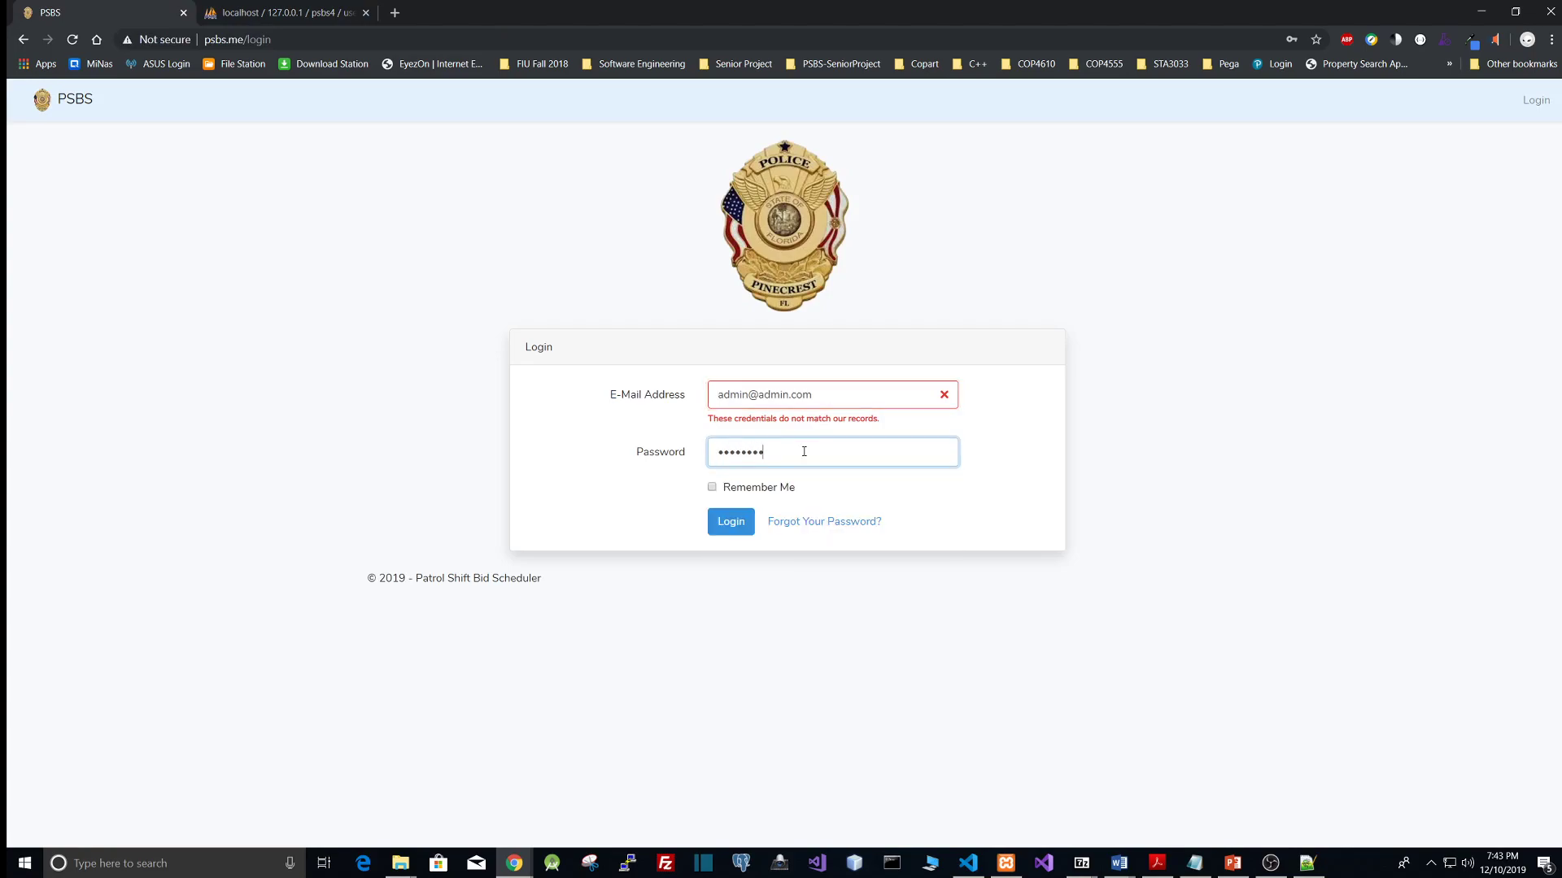
key("Return")
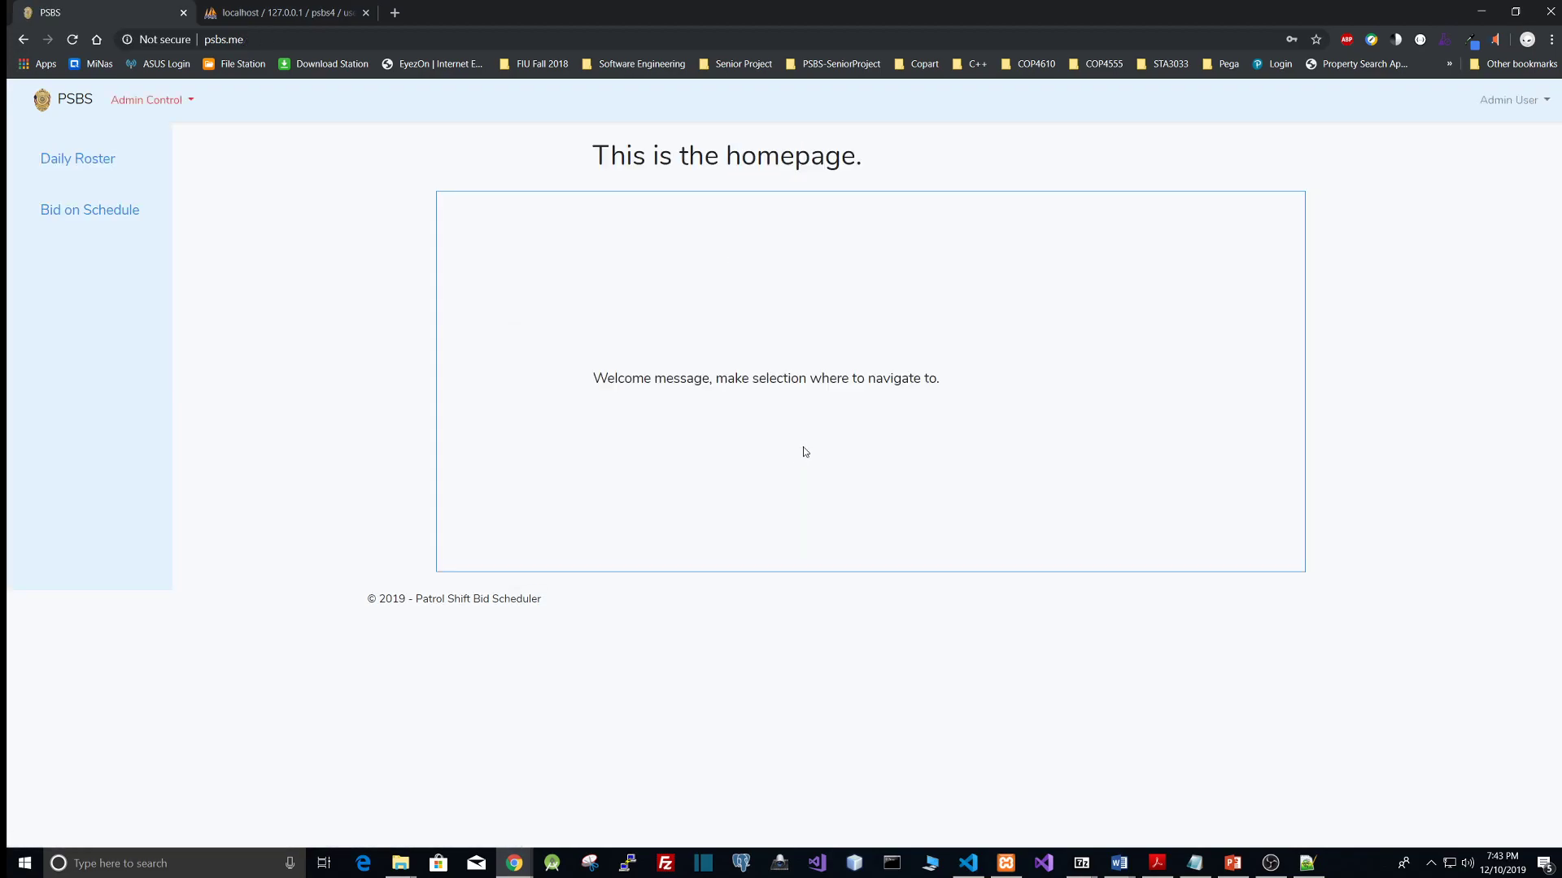
Step: Switch to the code editor and clear the terminal
left_click(1522, 102)
left_click(1399, 264)
left_click(968, 863)
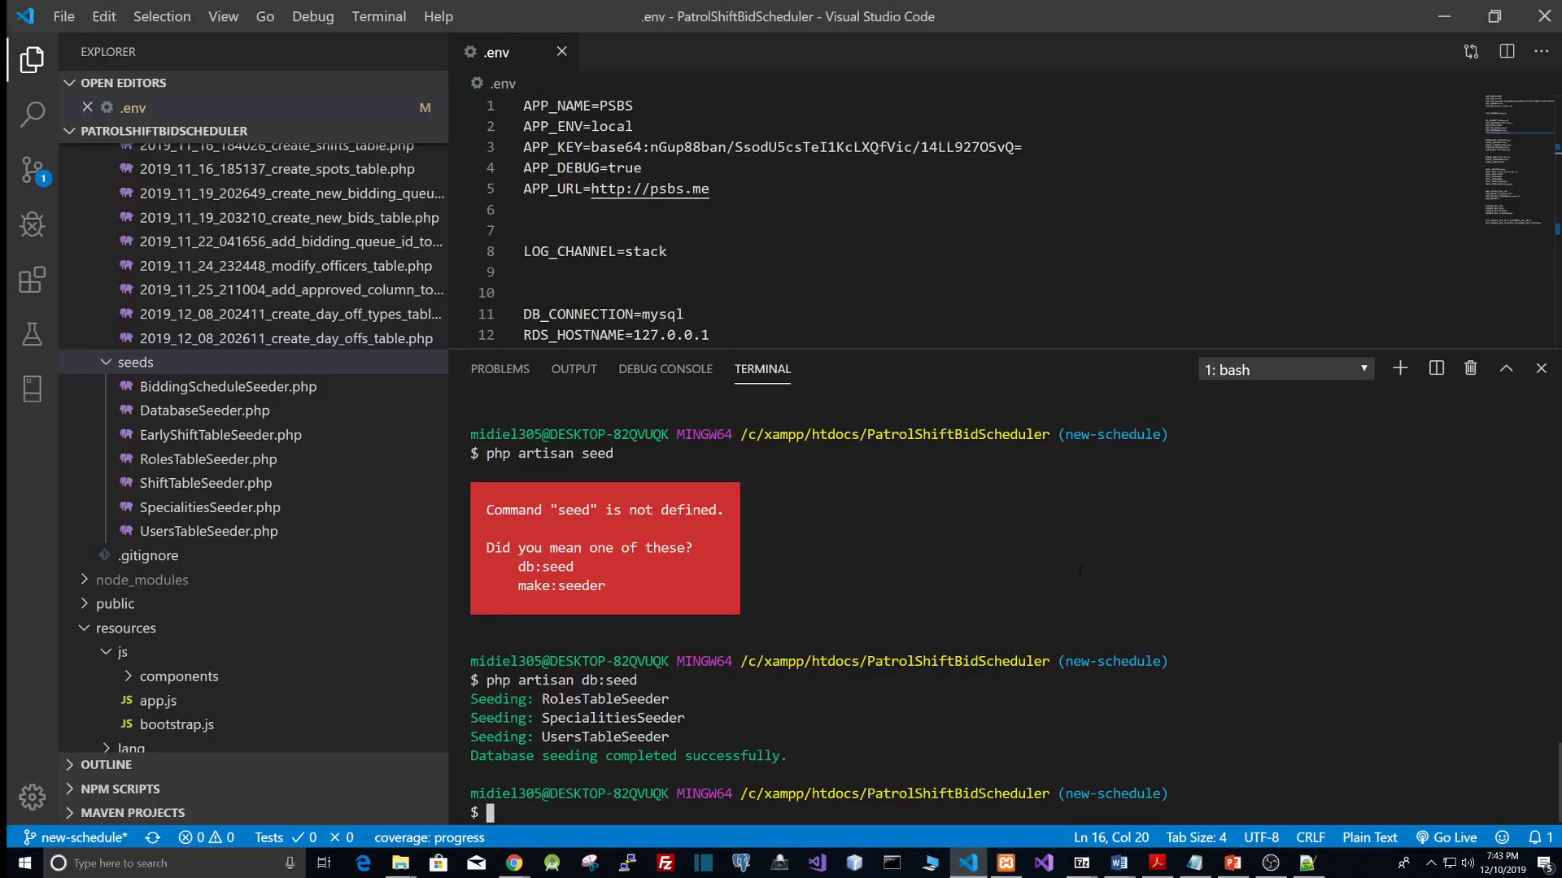
type("clear")
key("Return")
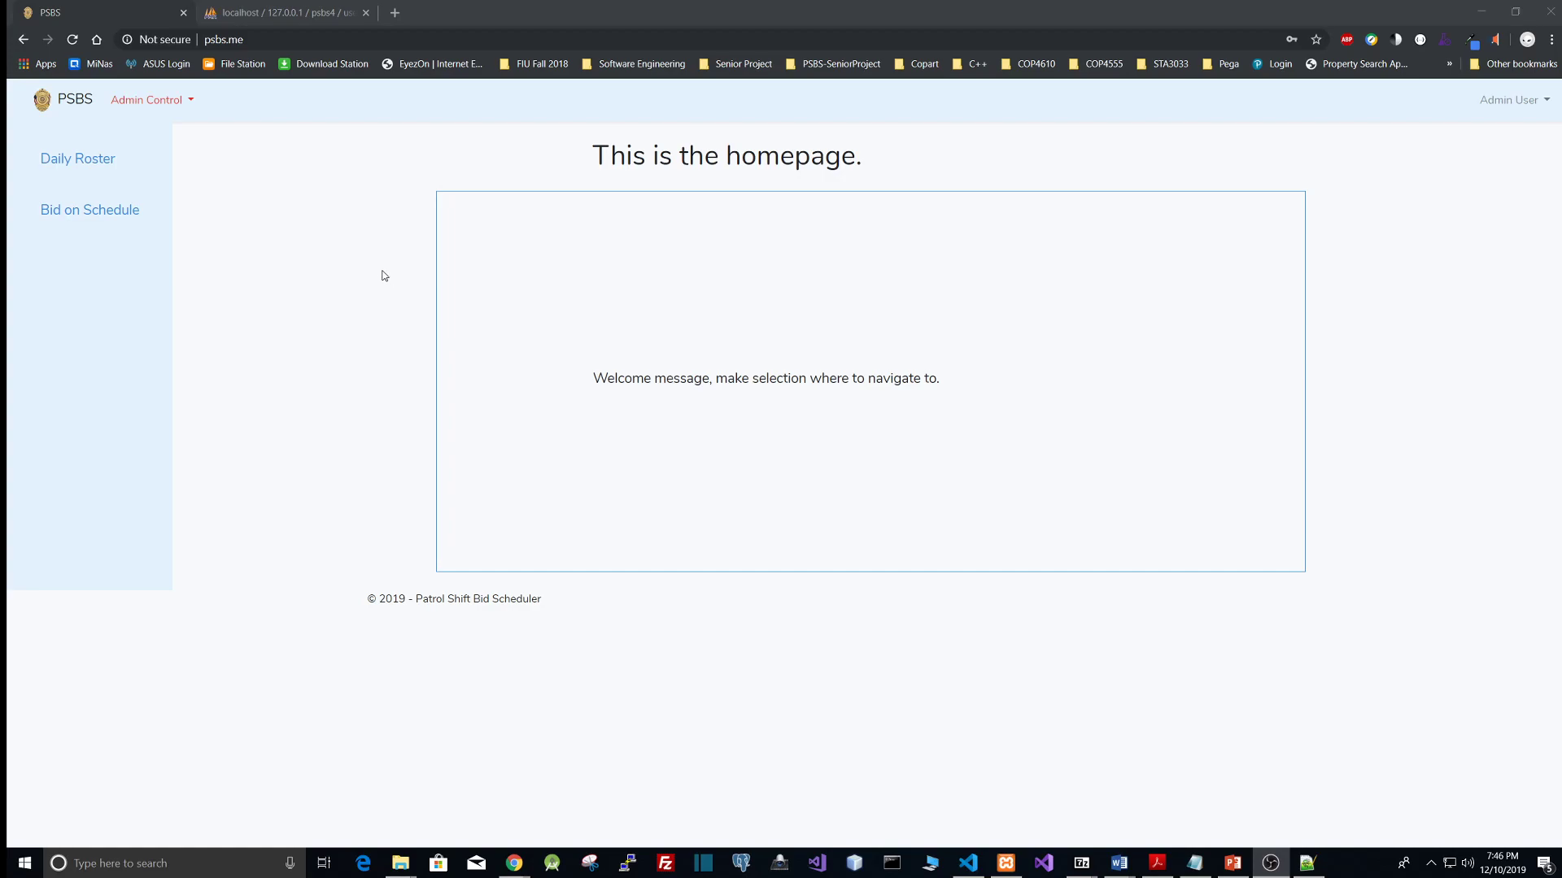
Step: Open the Admin Control menu on the PSBS homepage
left_click(195, 104)
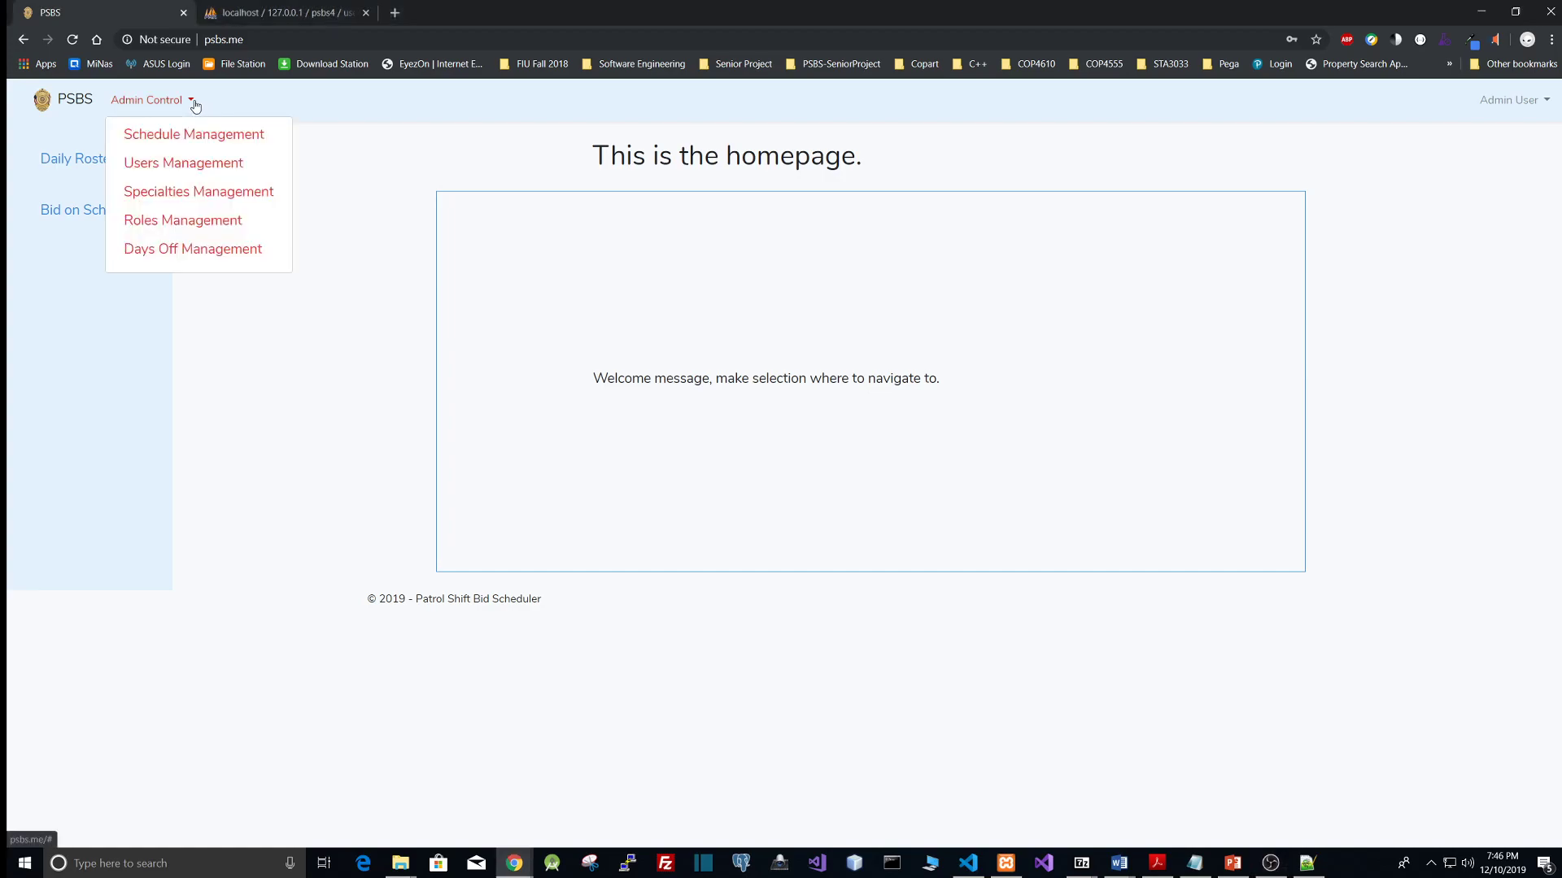